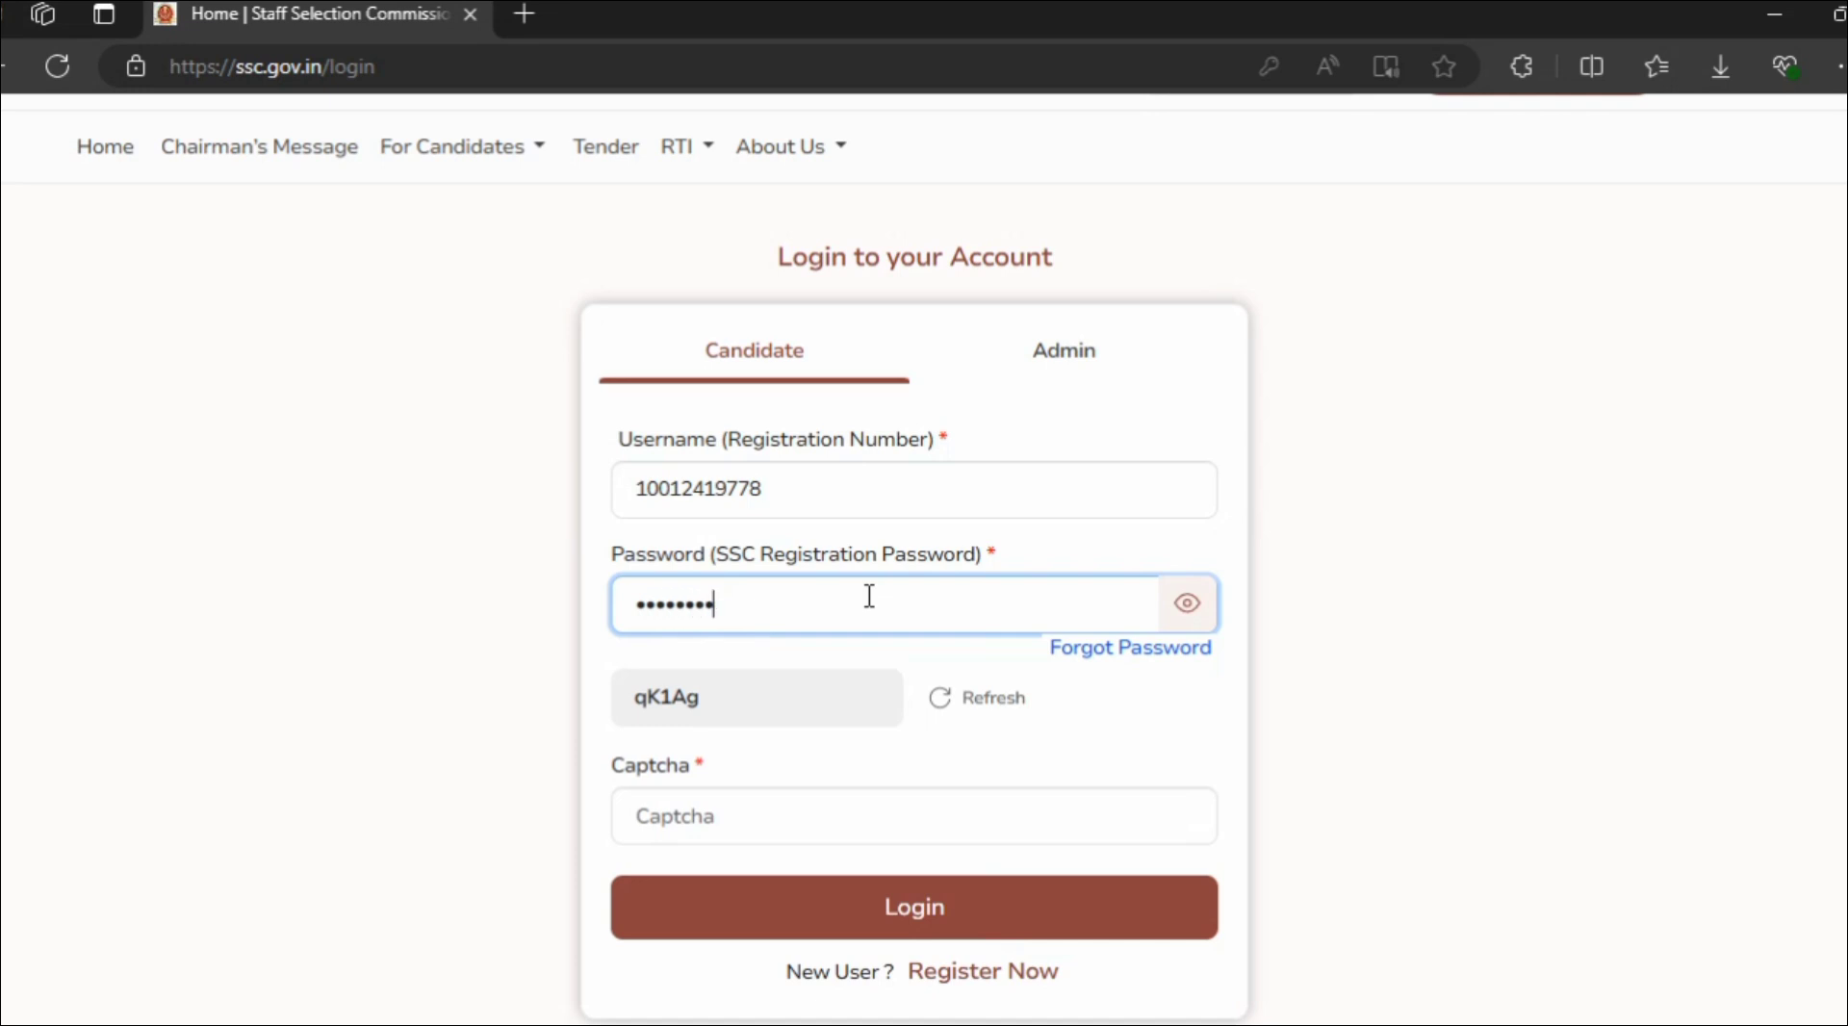
Enter the captcha code shown and log in to the candidate account
key(Tab)
text(qk)
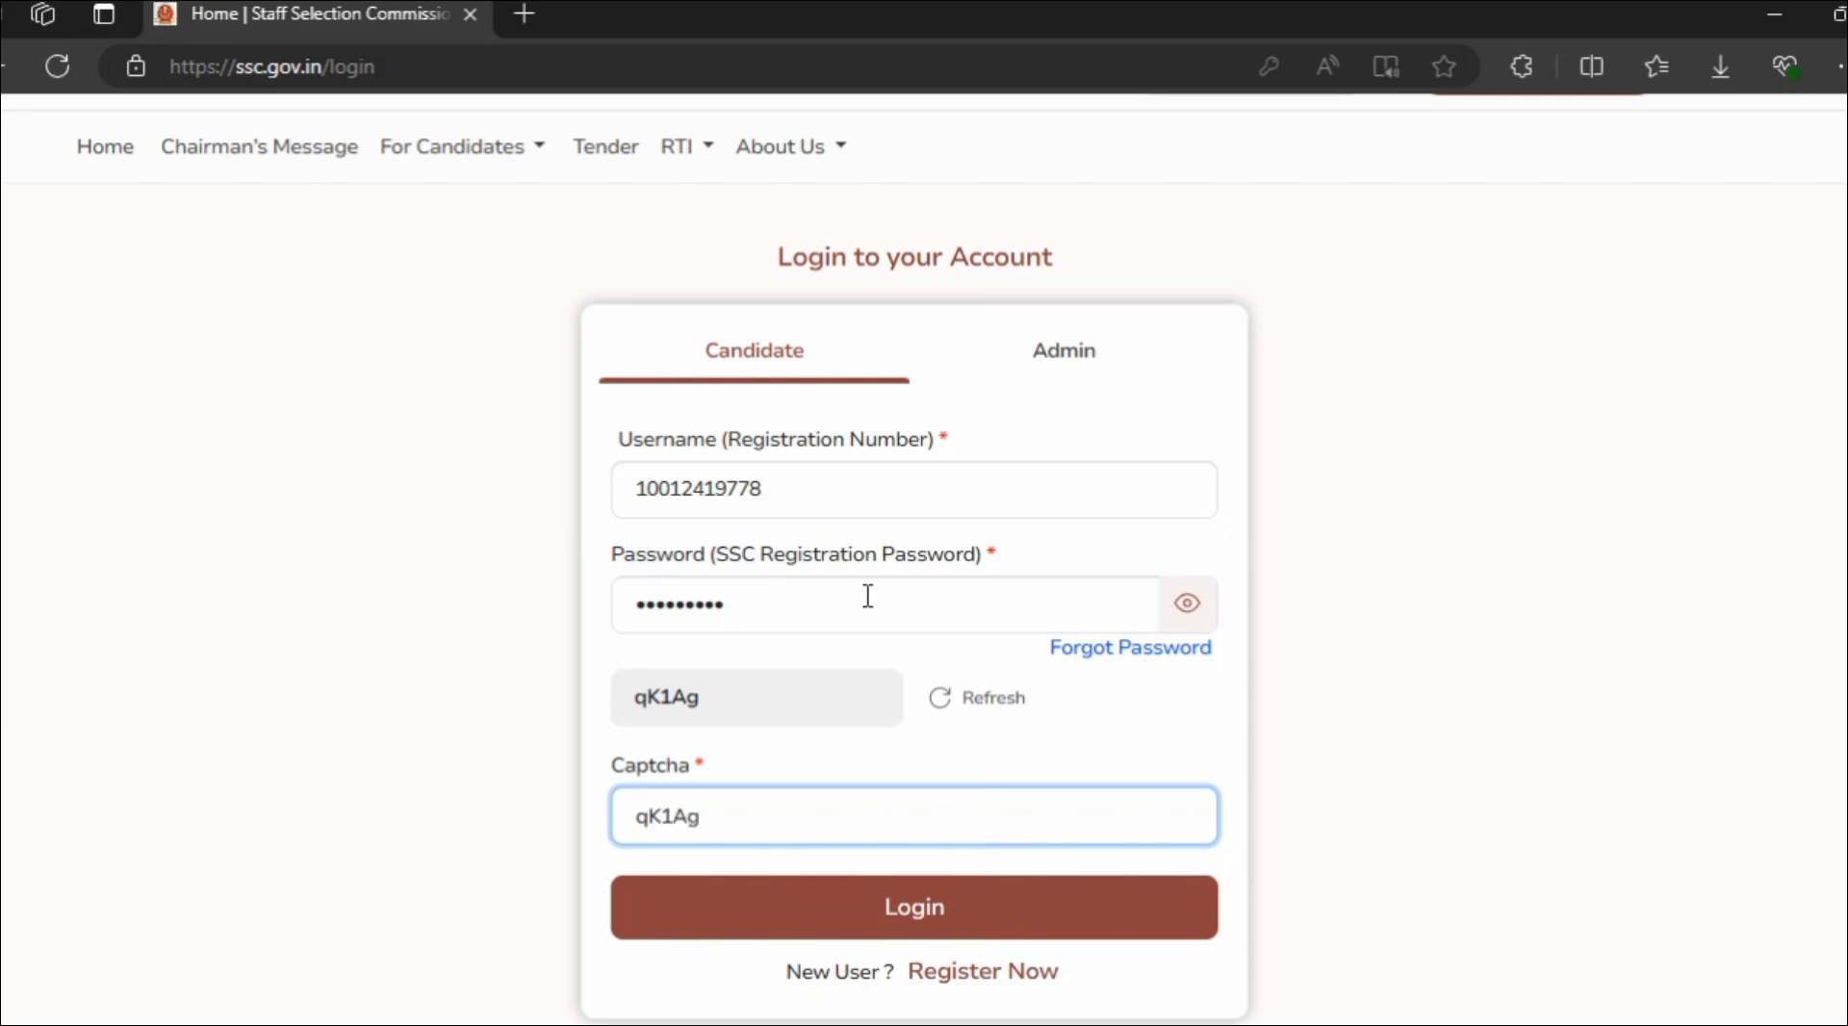
click(979, 909)
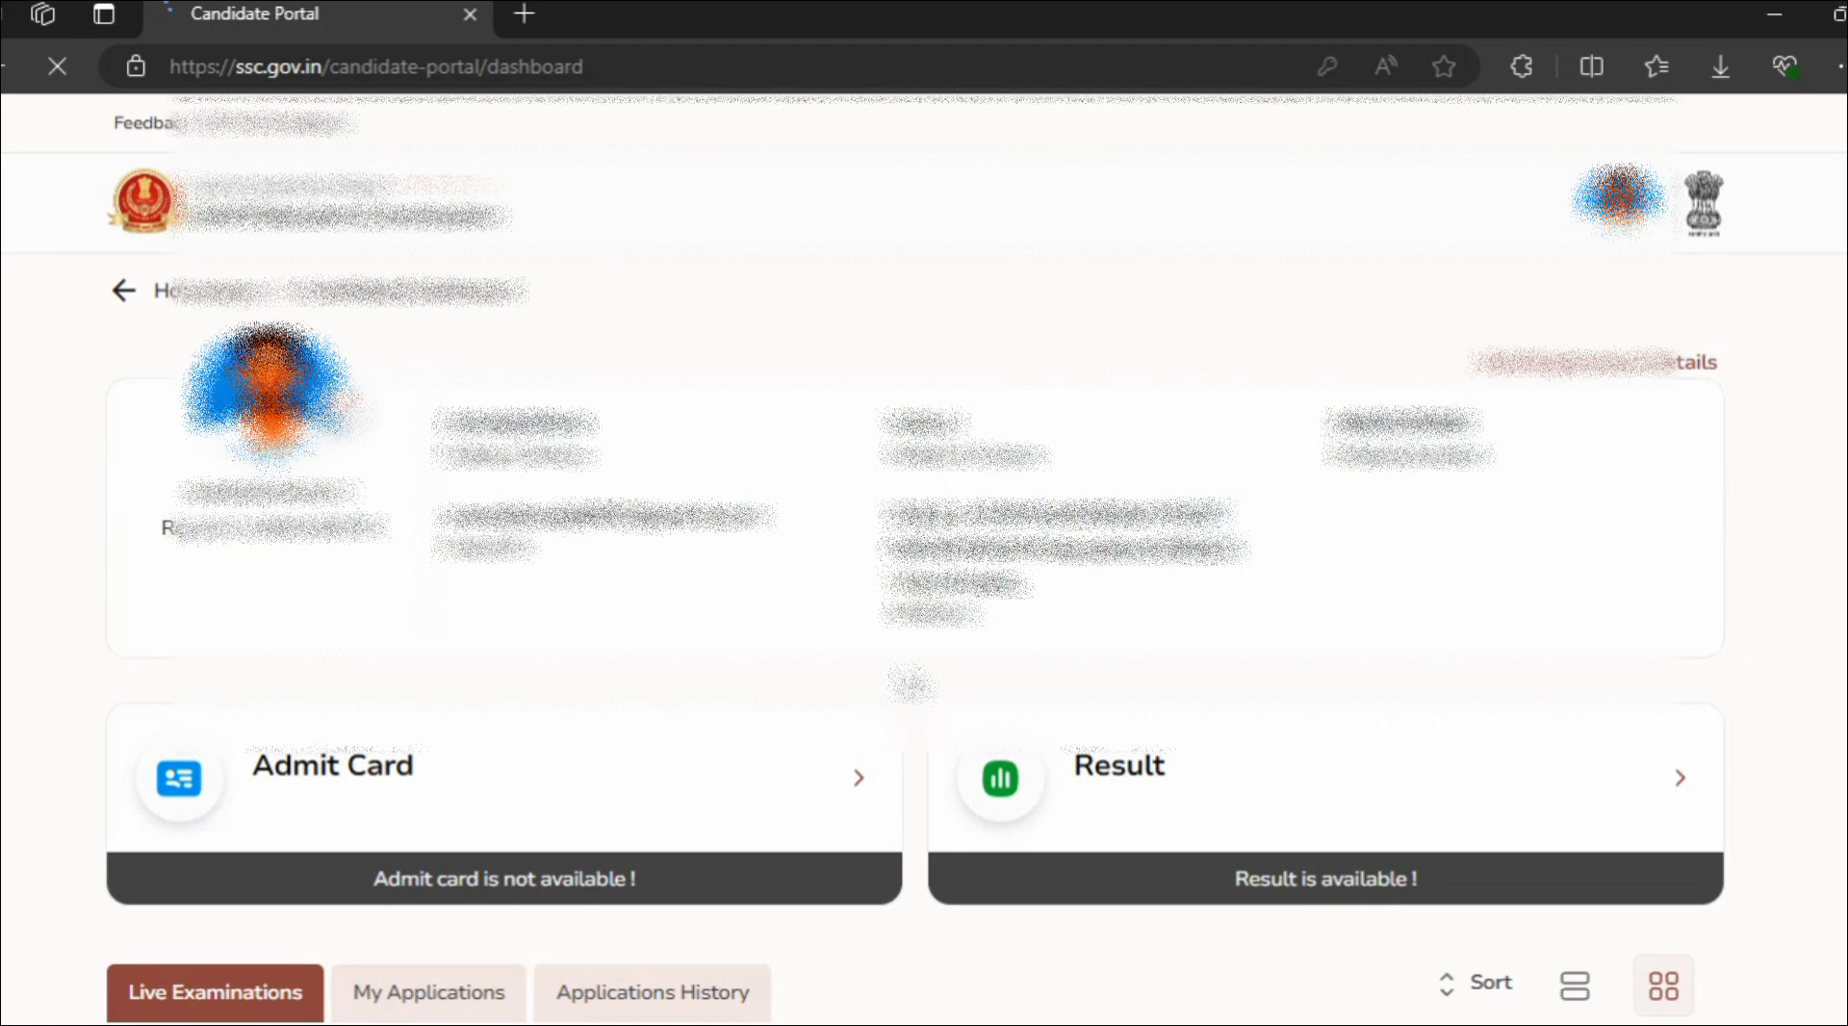
Dismiss the browser's save-password popup and start applying for the Constable (GD) examination
scroll(914, 559, down, 6)
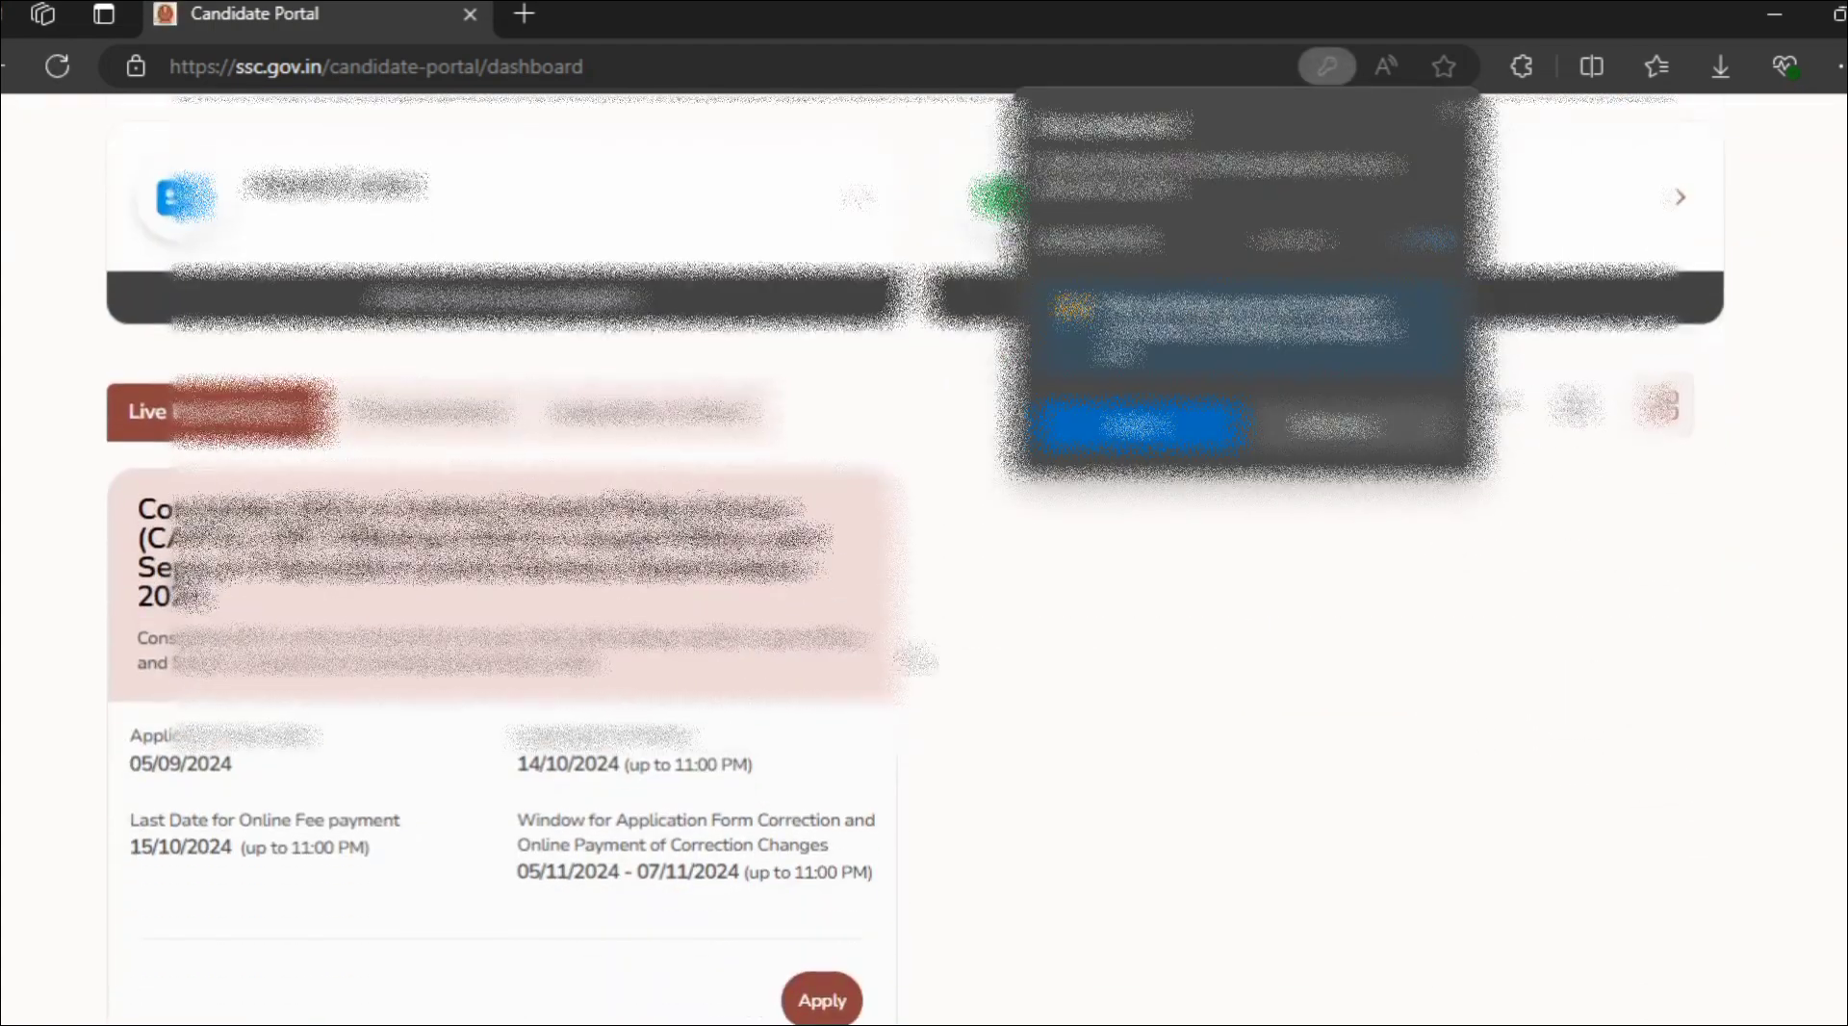
click(1353, 428)
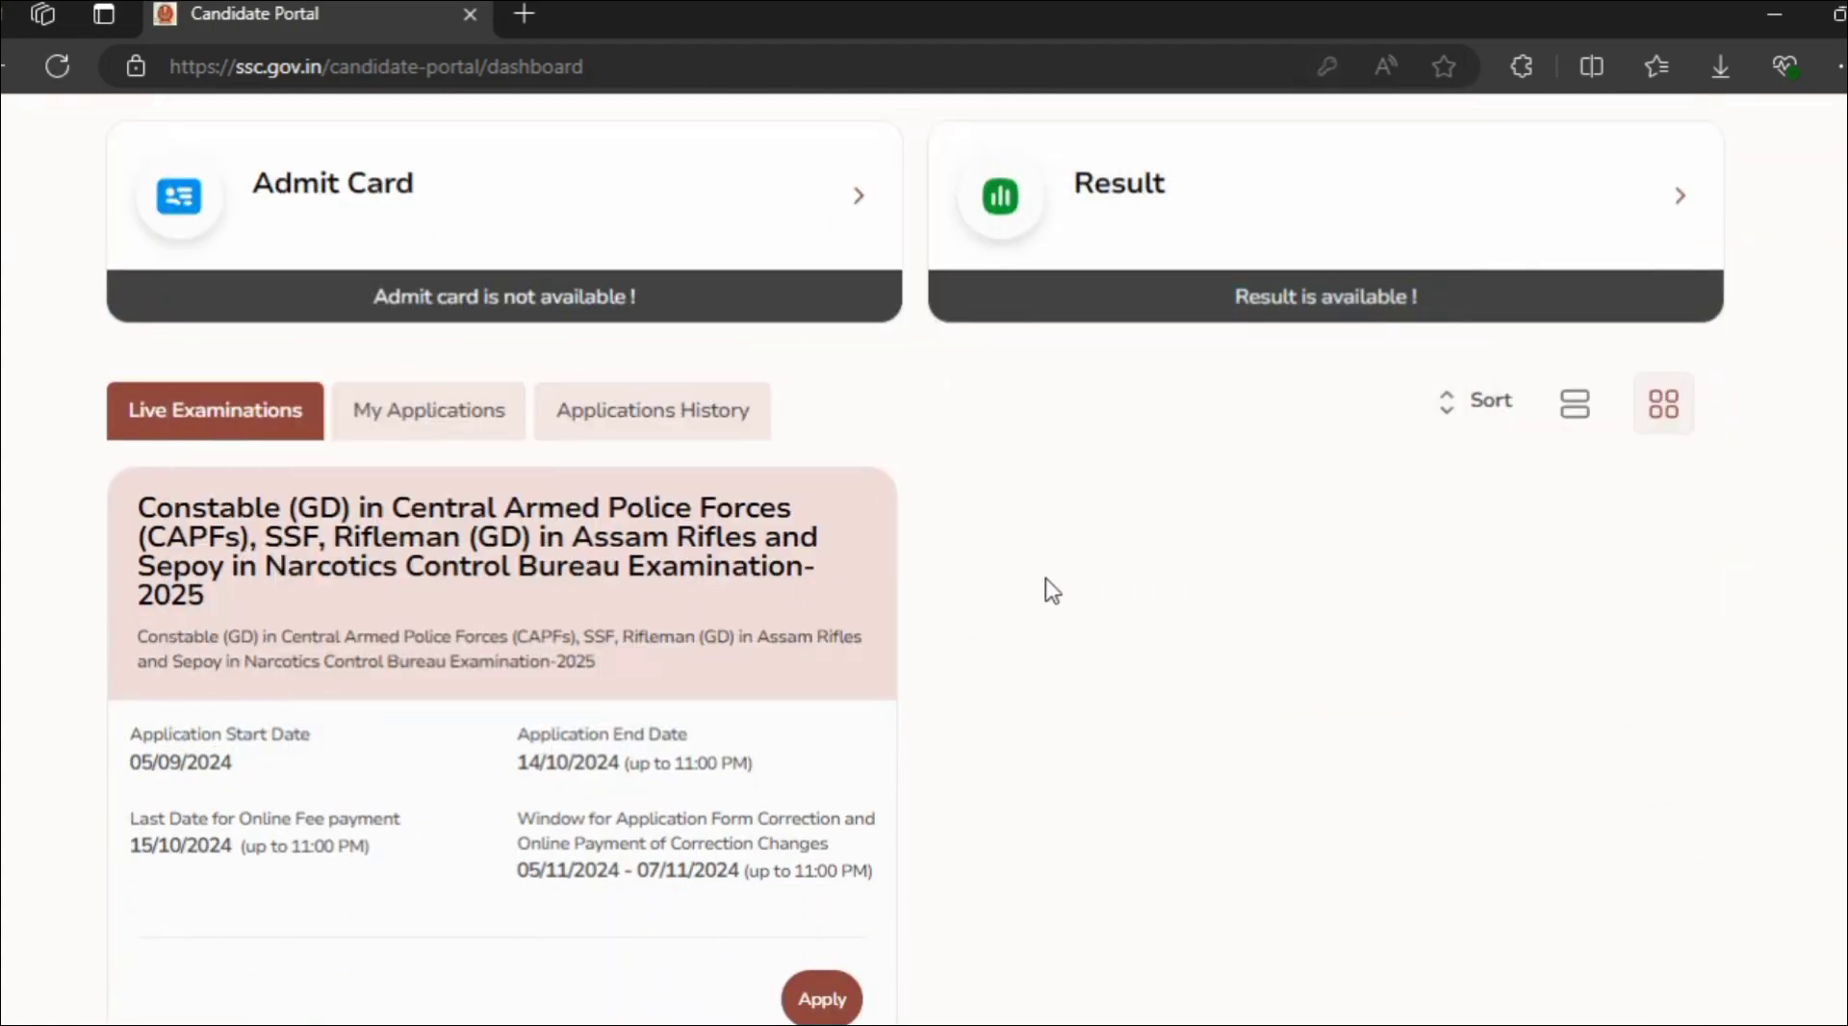
scroll(989, 563, down, 2)
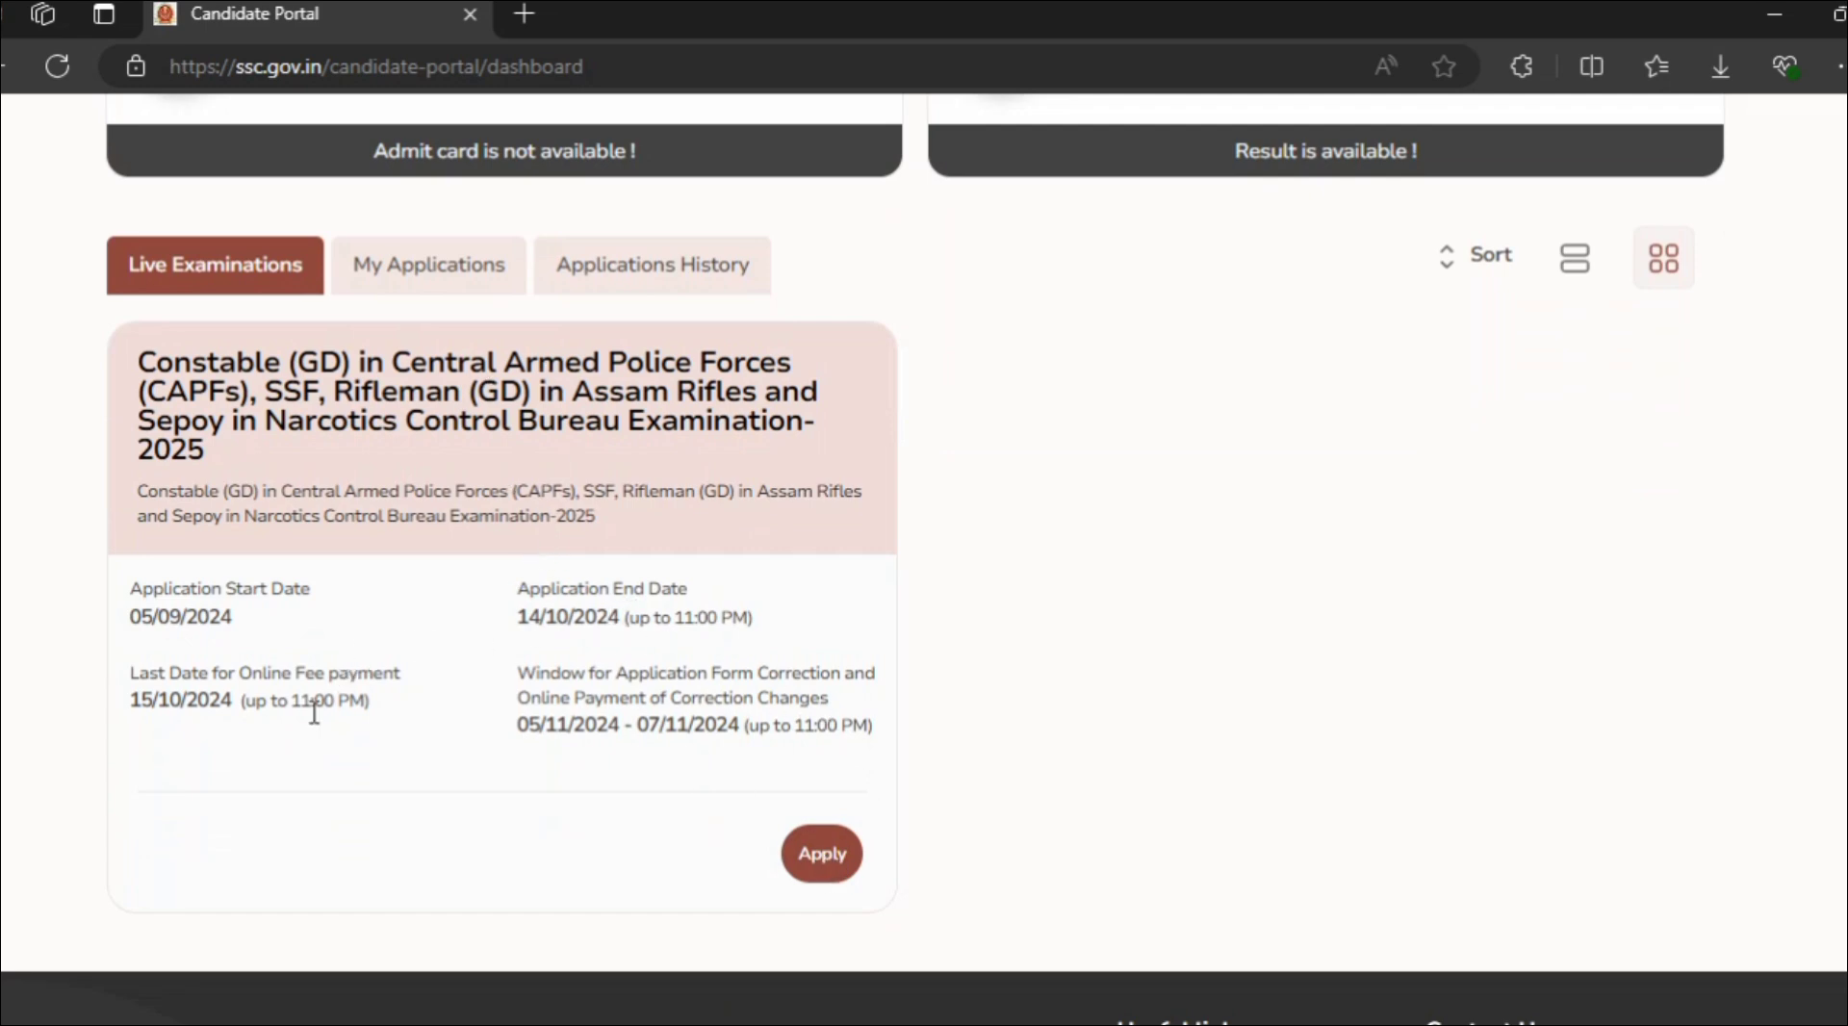
click(823, 856)
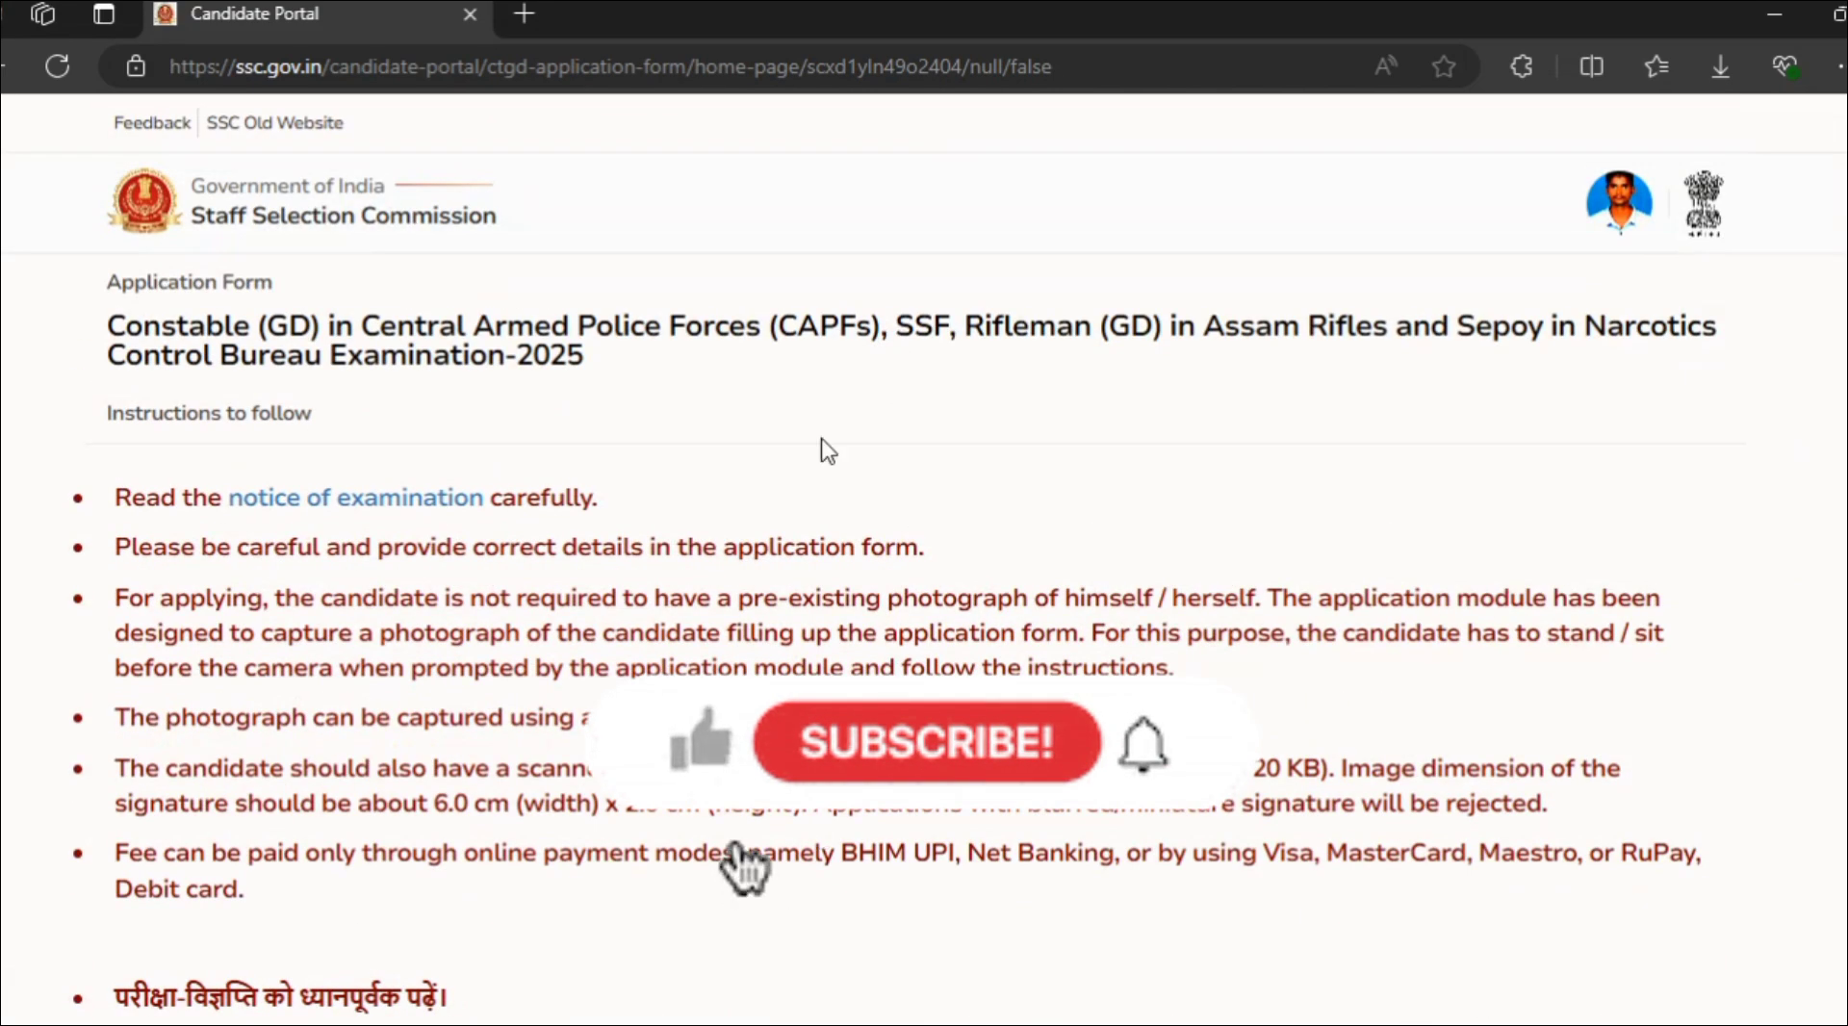
Open the application form, review the pre-filled Personal Details and save them
scroll(780, 482, down, 3)
scroll(782, 475, down, 6)
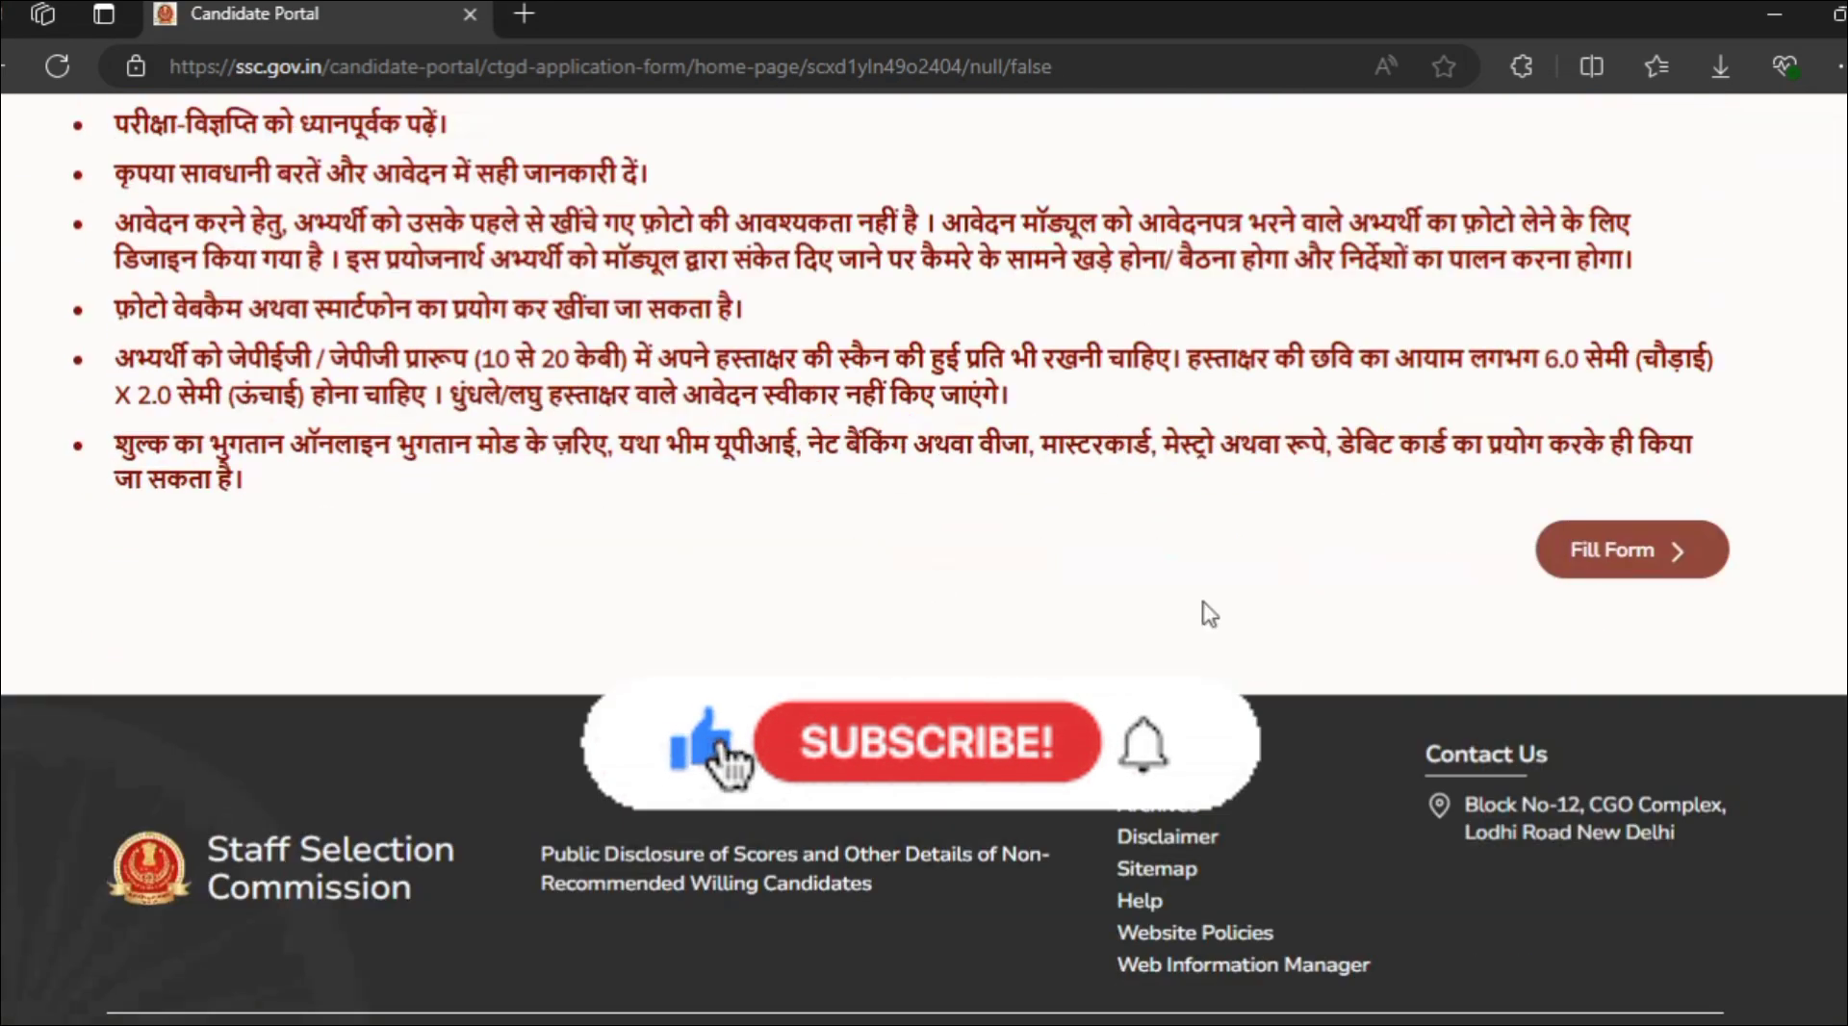
click(1637, 553)
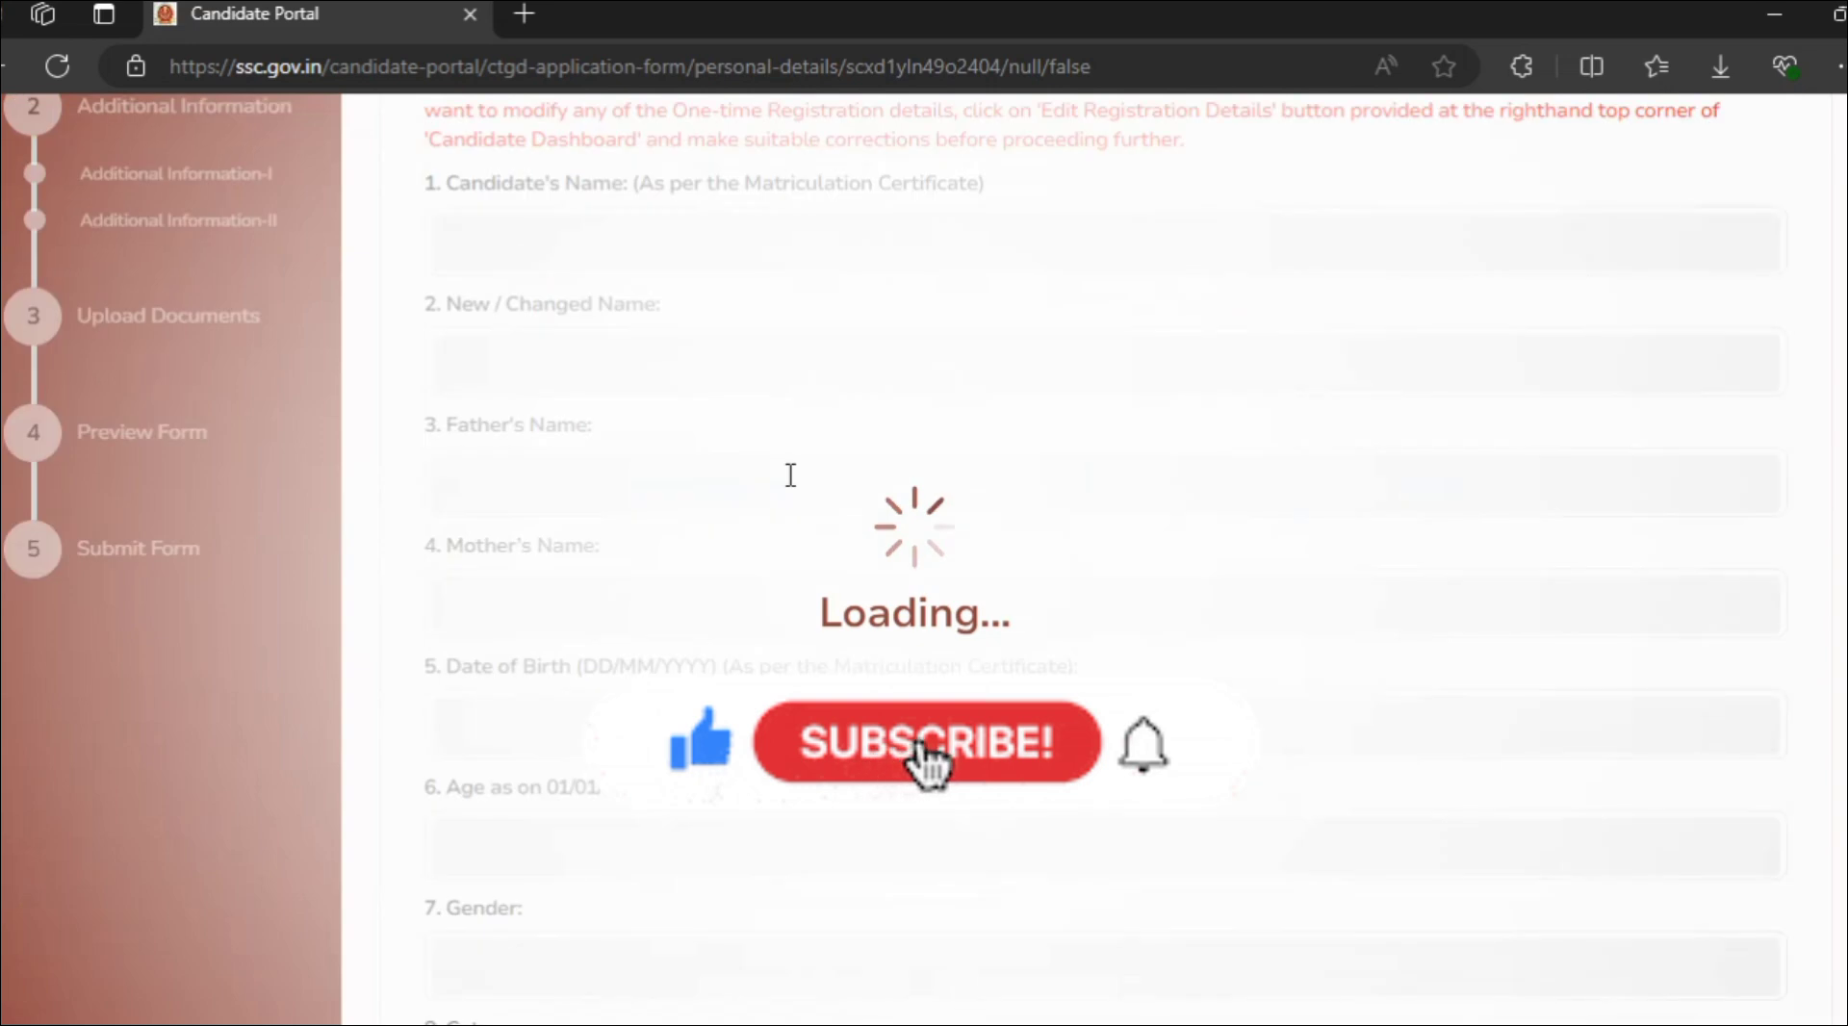
scroll(1059, 559, down, 6)
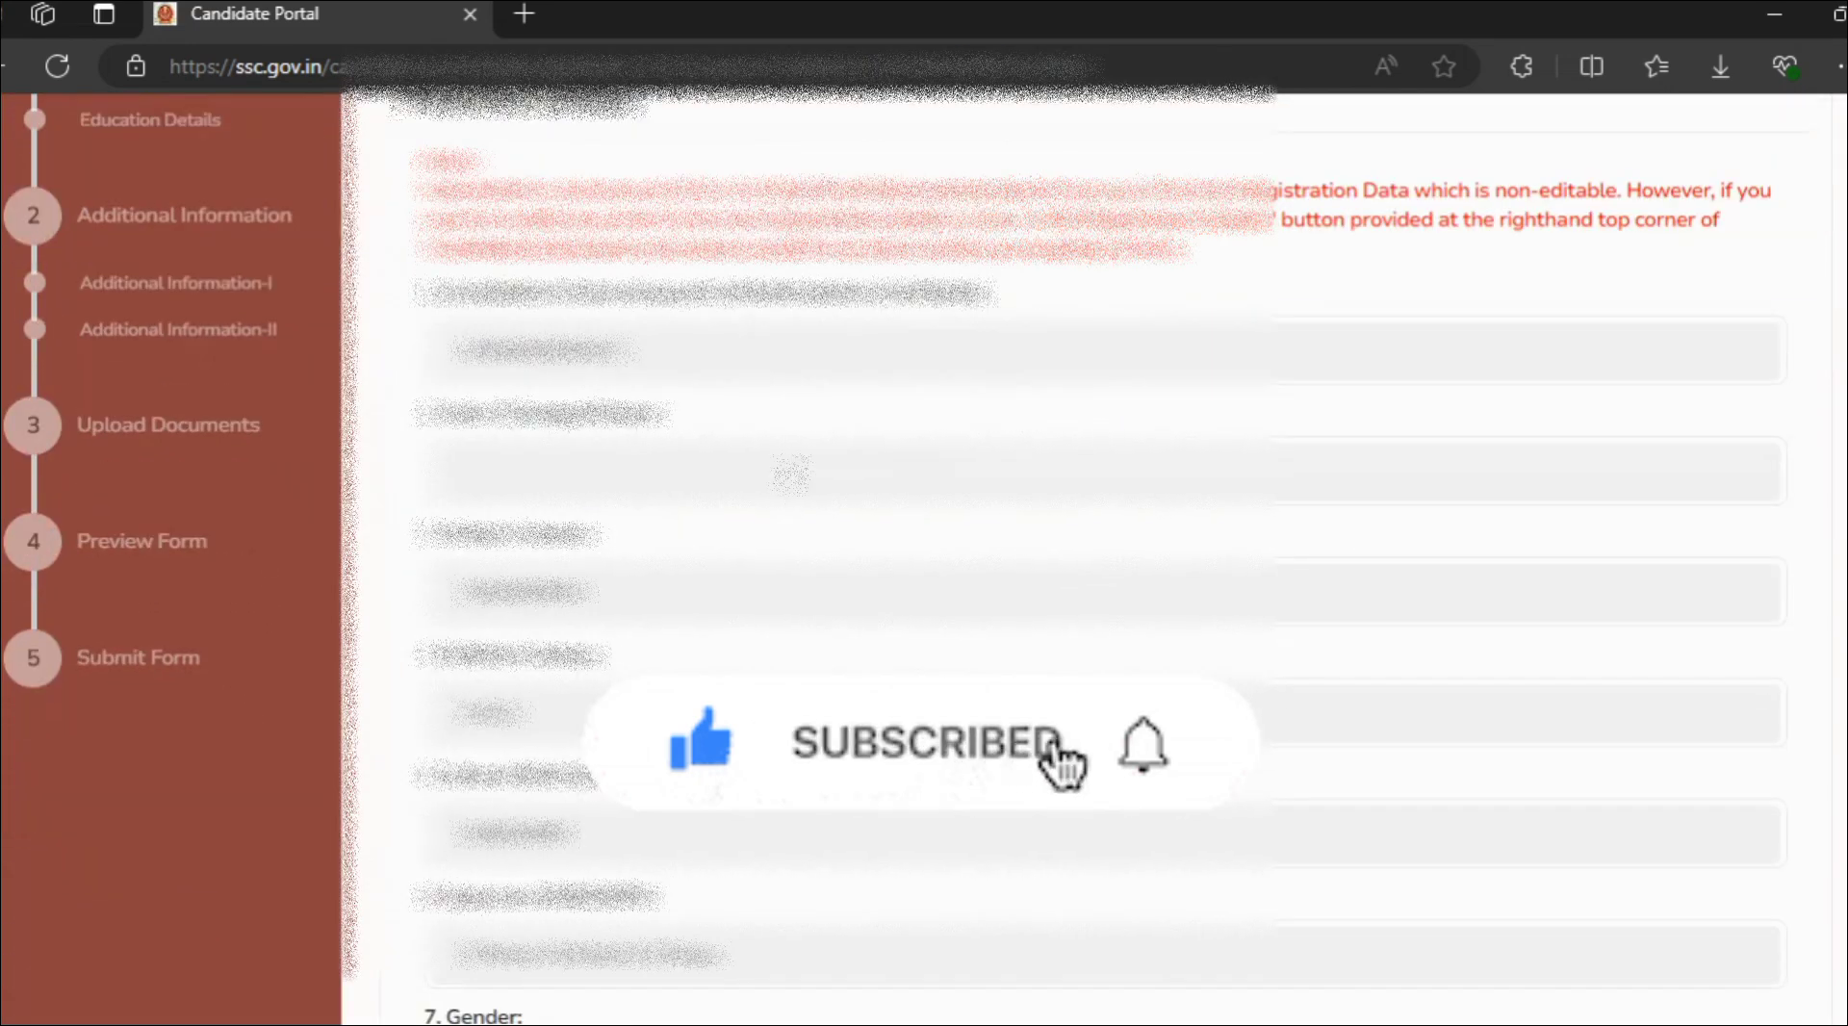
scroll(1059, 558, down, 10)
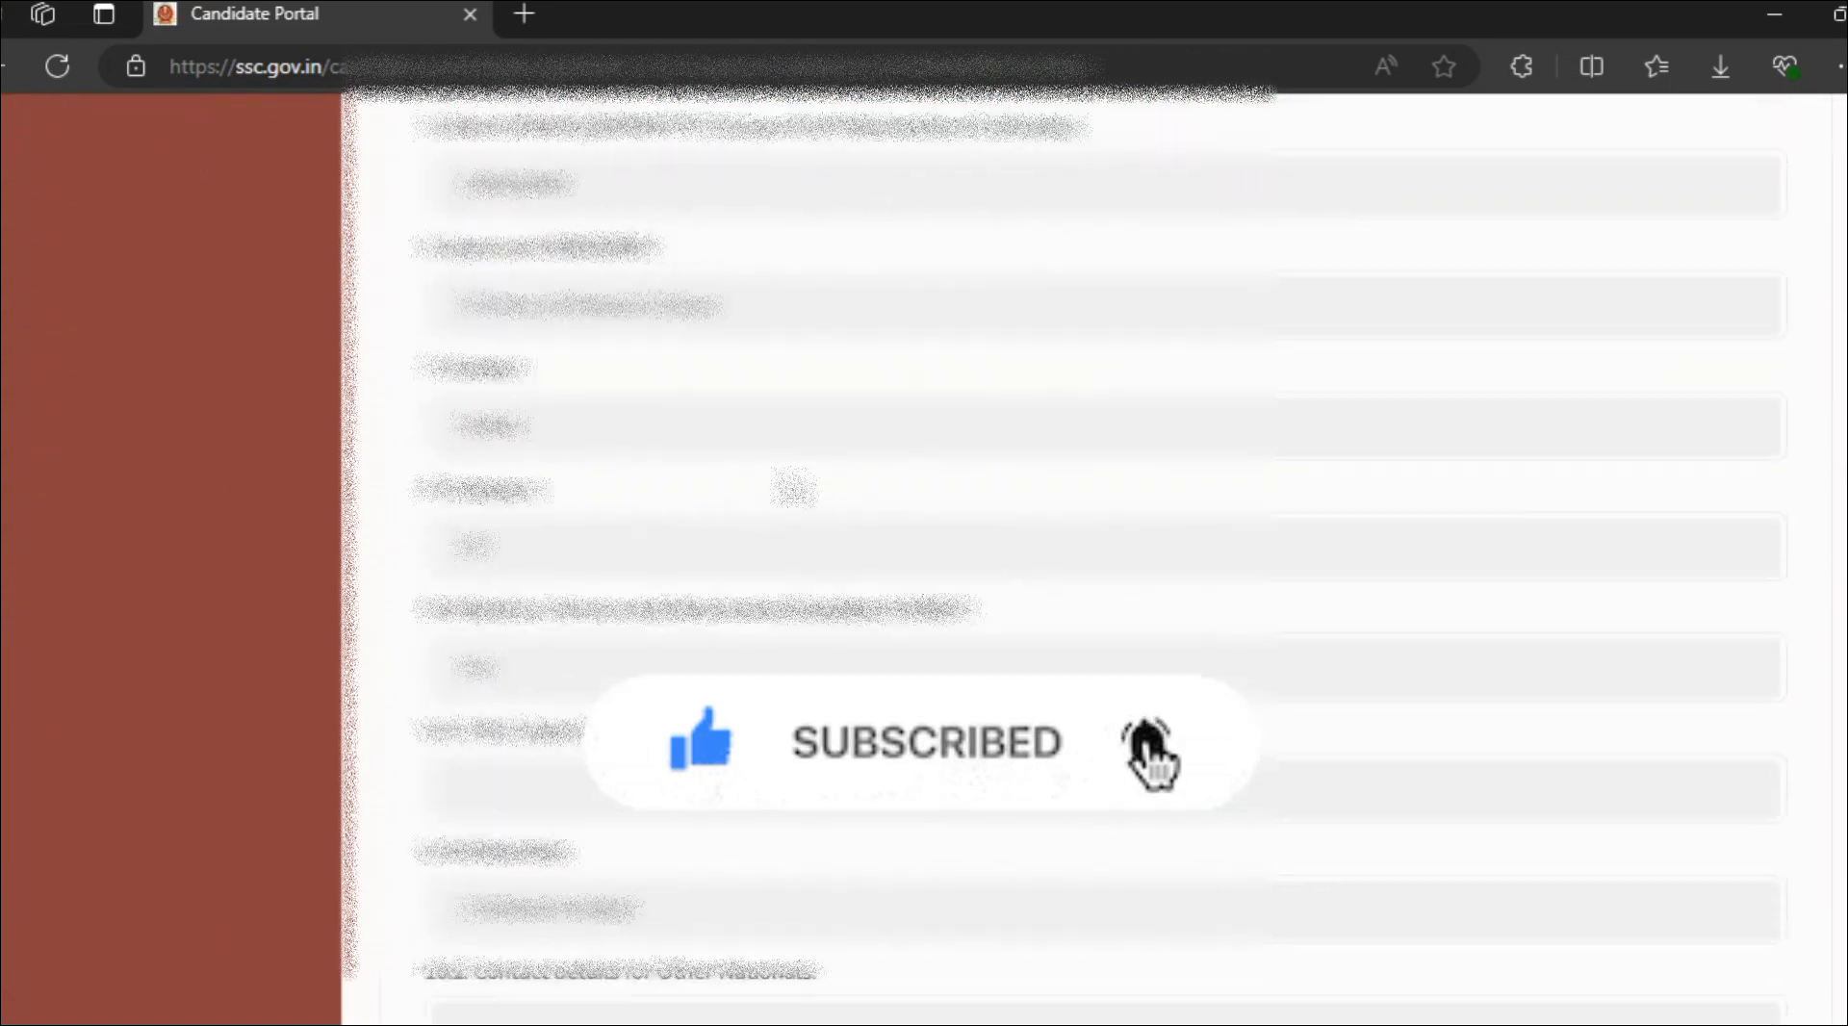
scroll(795, 489, down, 10)
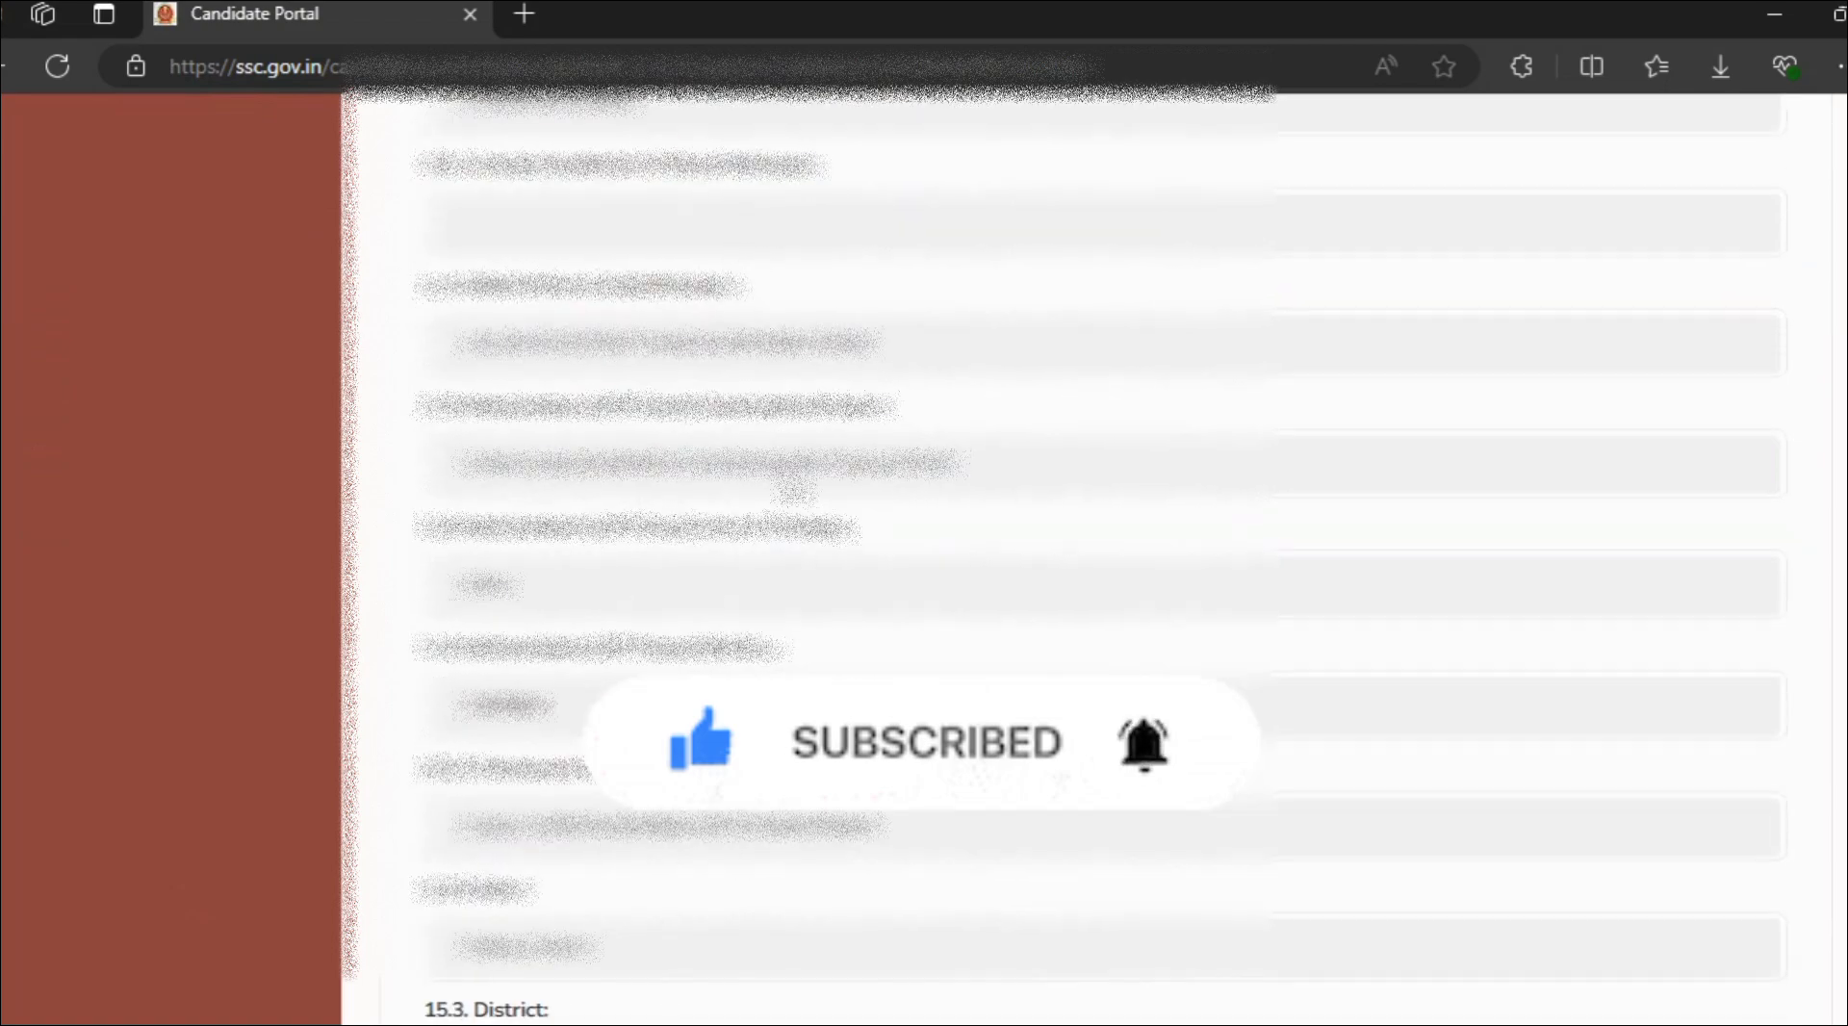
scroll(794, 489, down, 6)
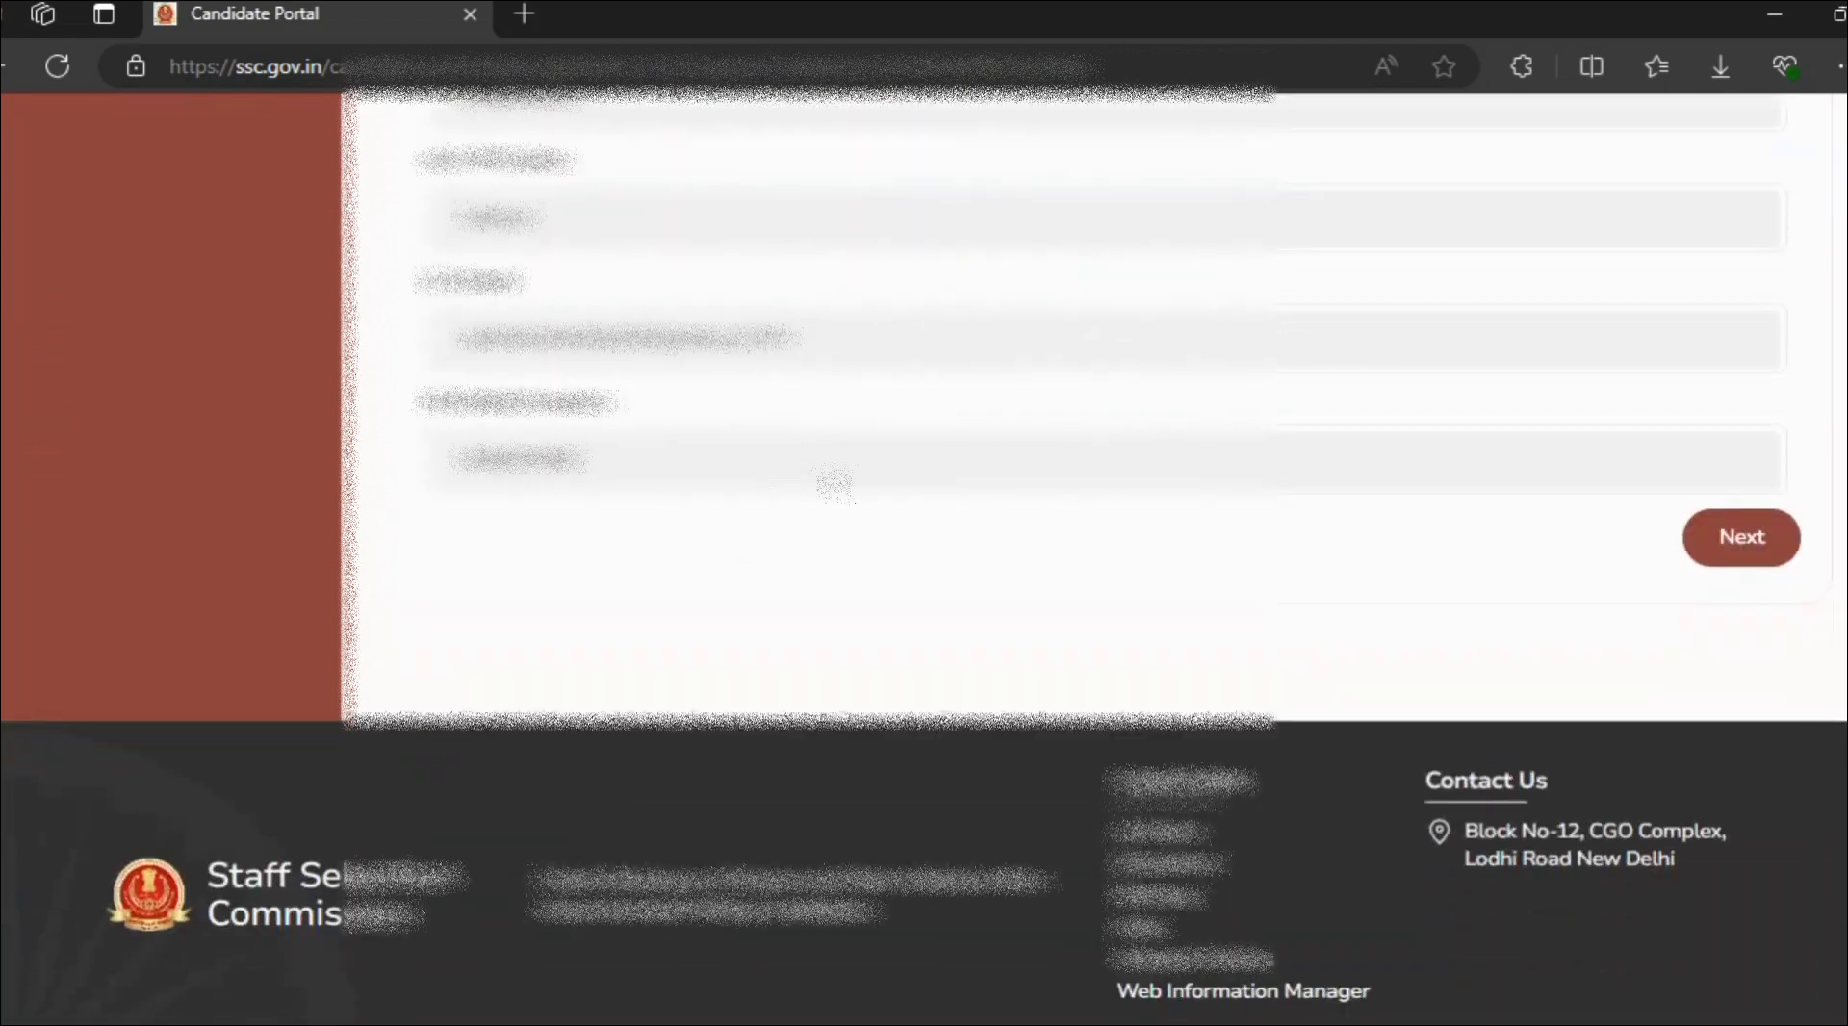
click(1750, 554)
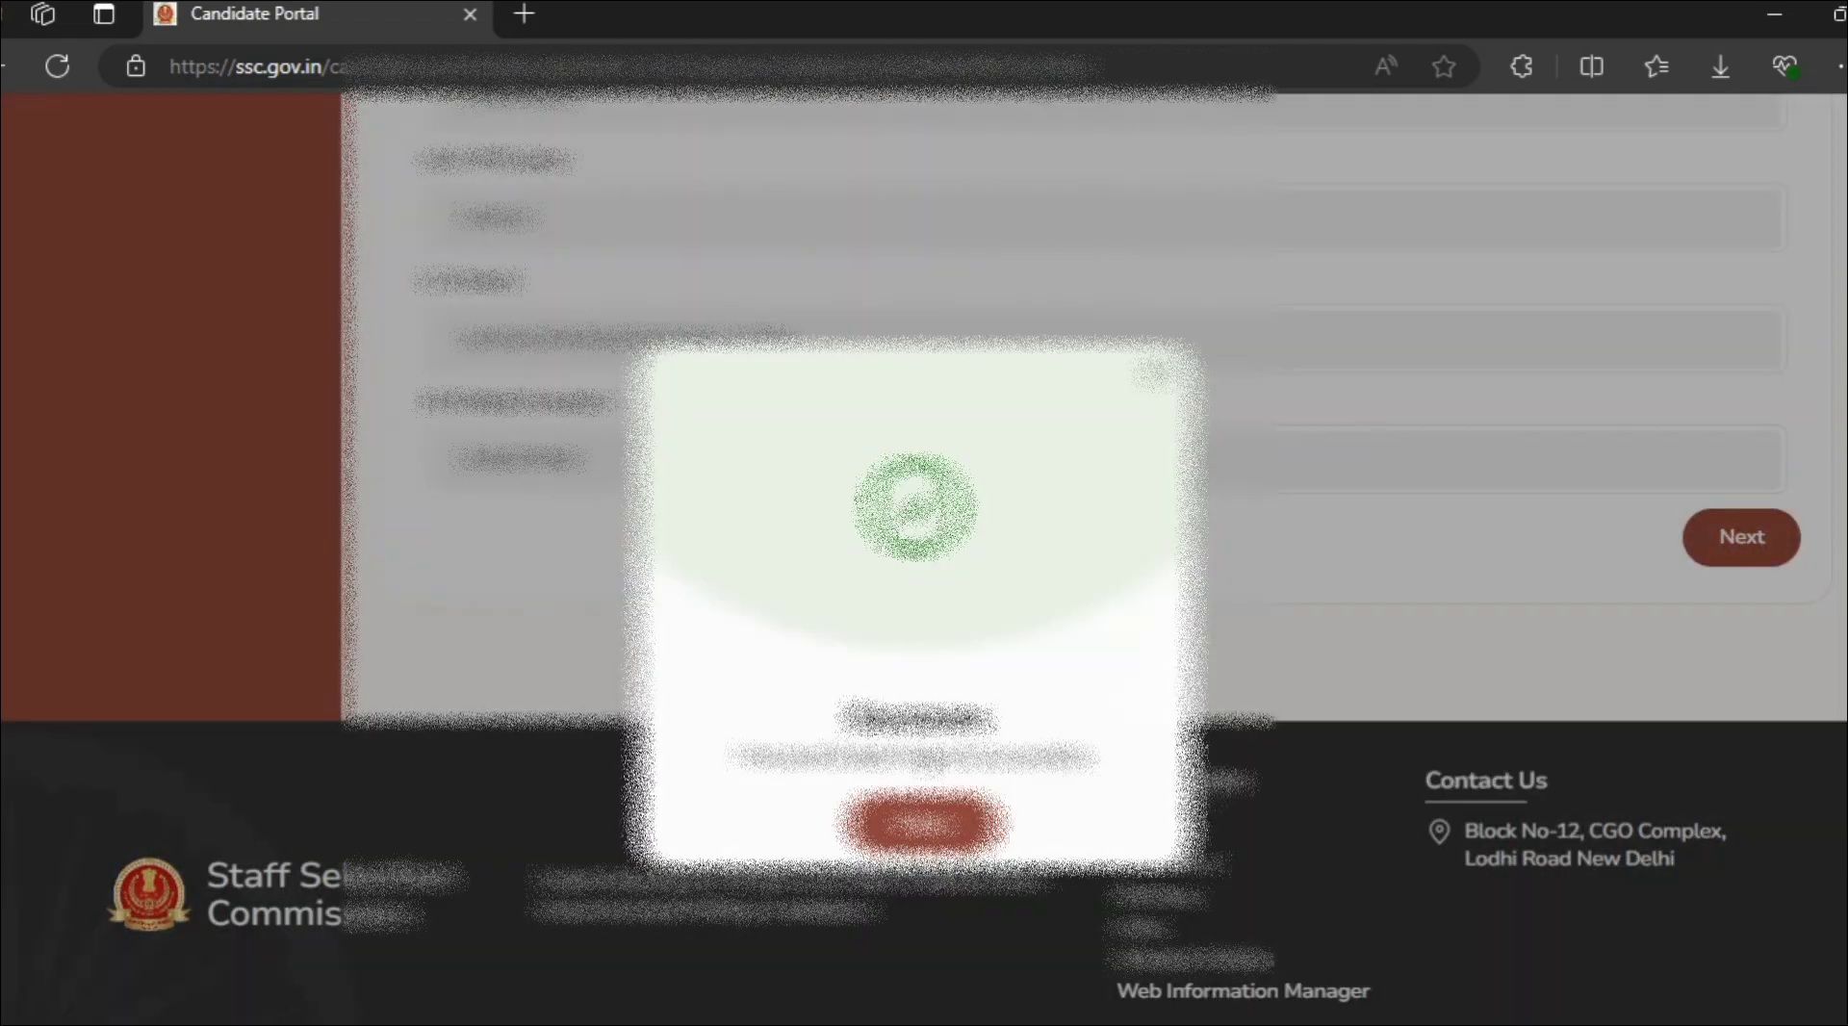
Acknowledge the personal details confirmation and set highest educational qualification to Diploma
click(923, 824)
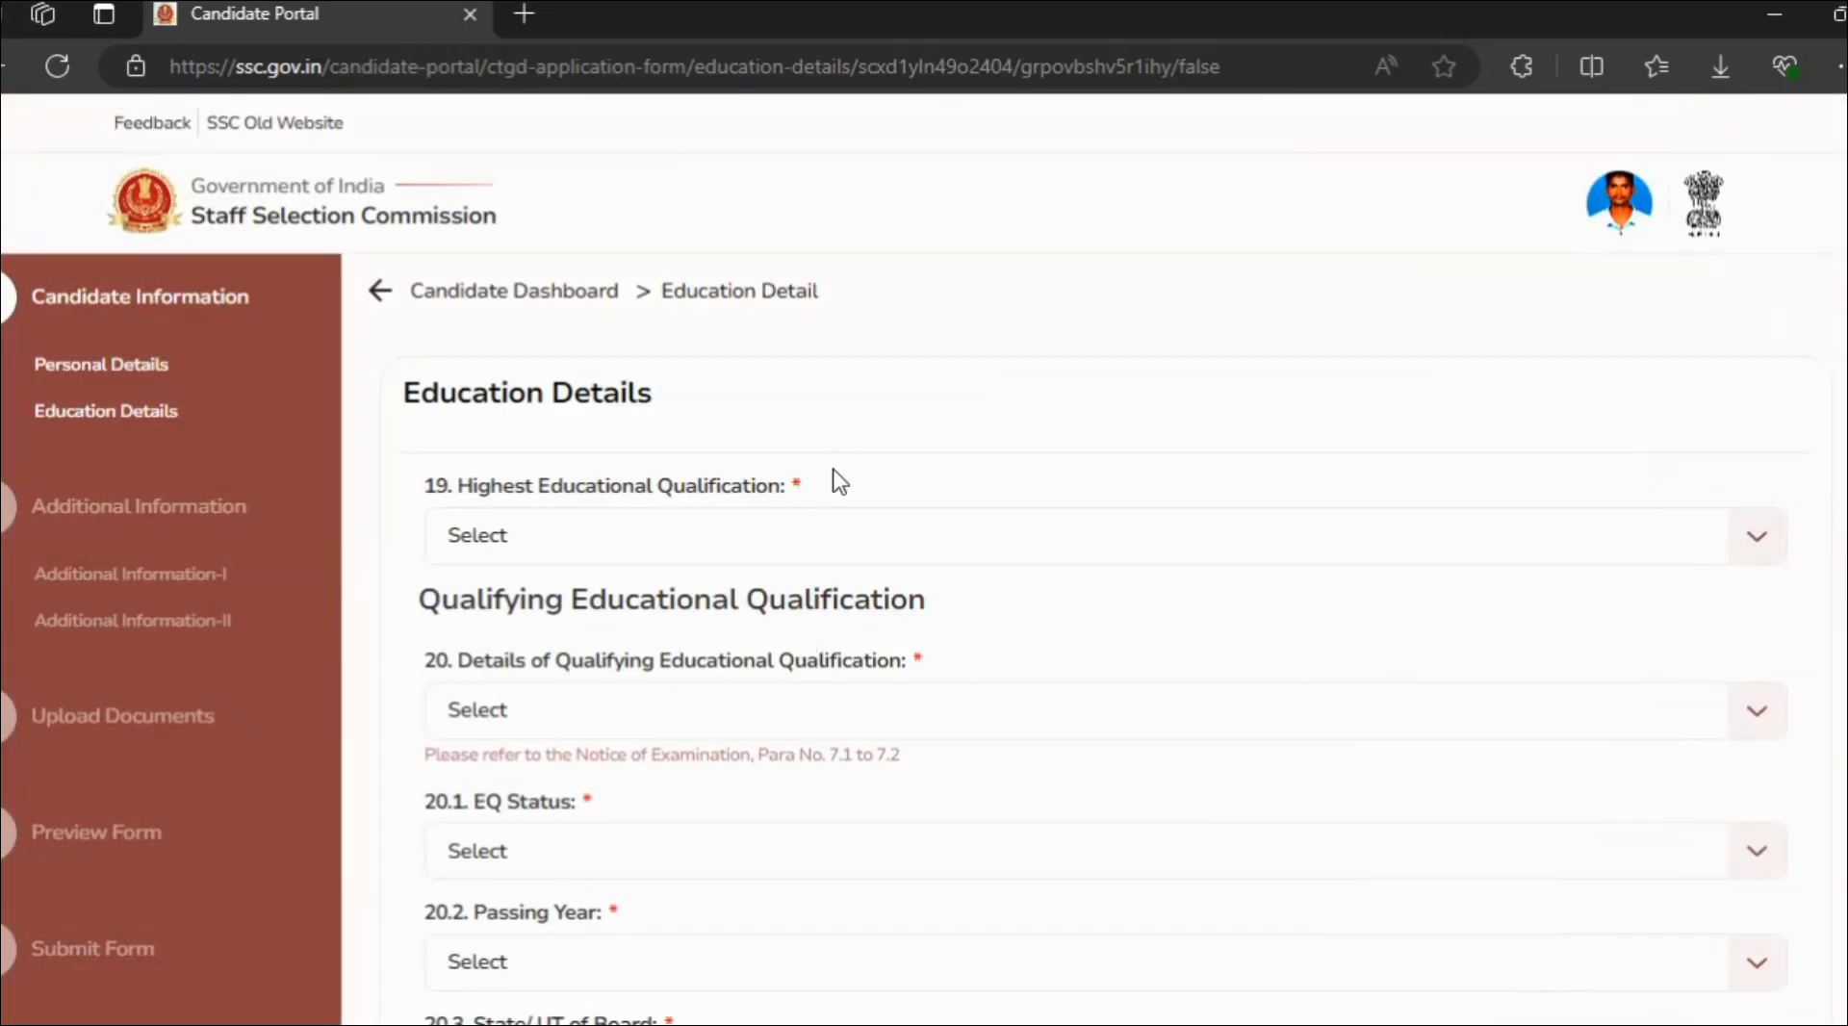
scroll(840, 455, down, 2)
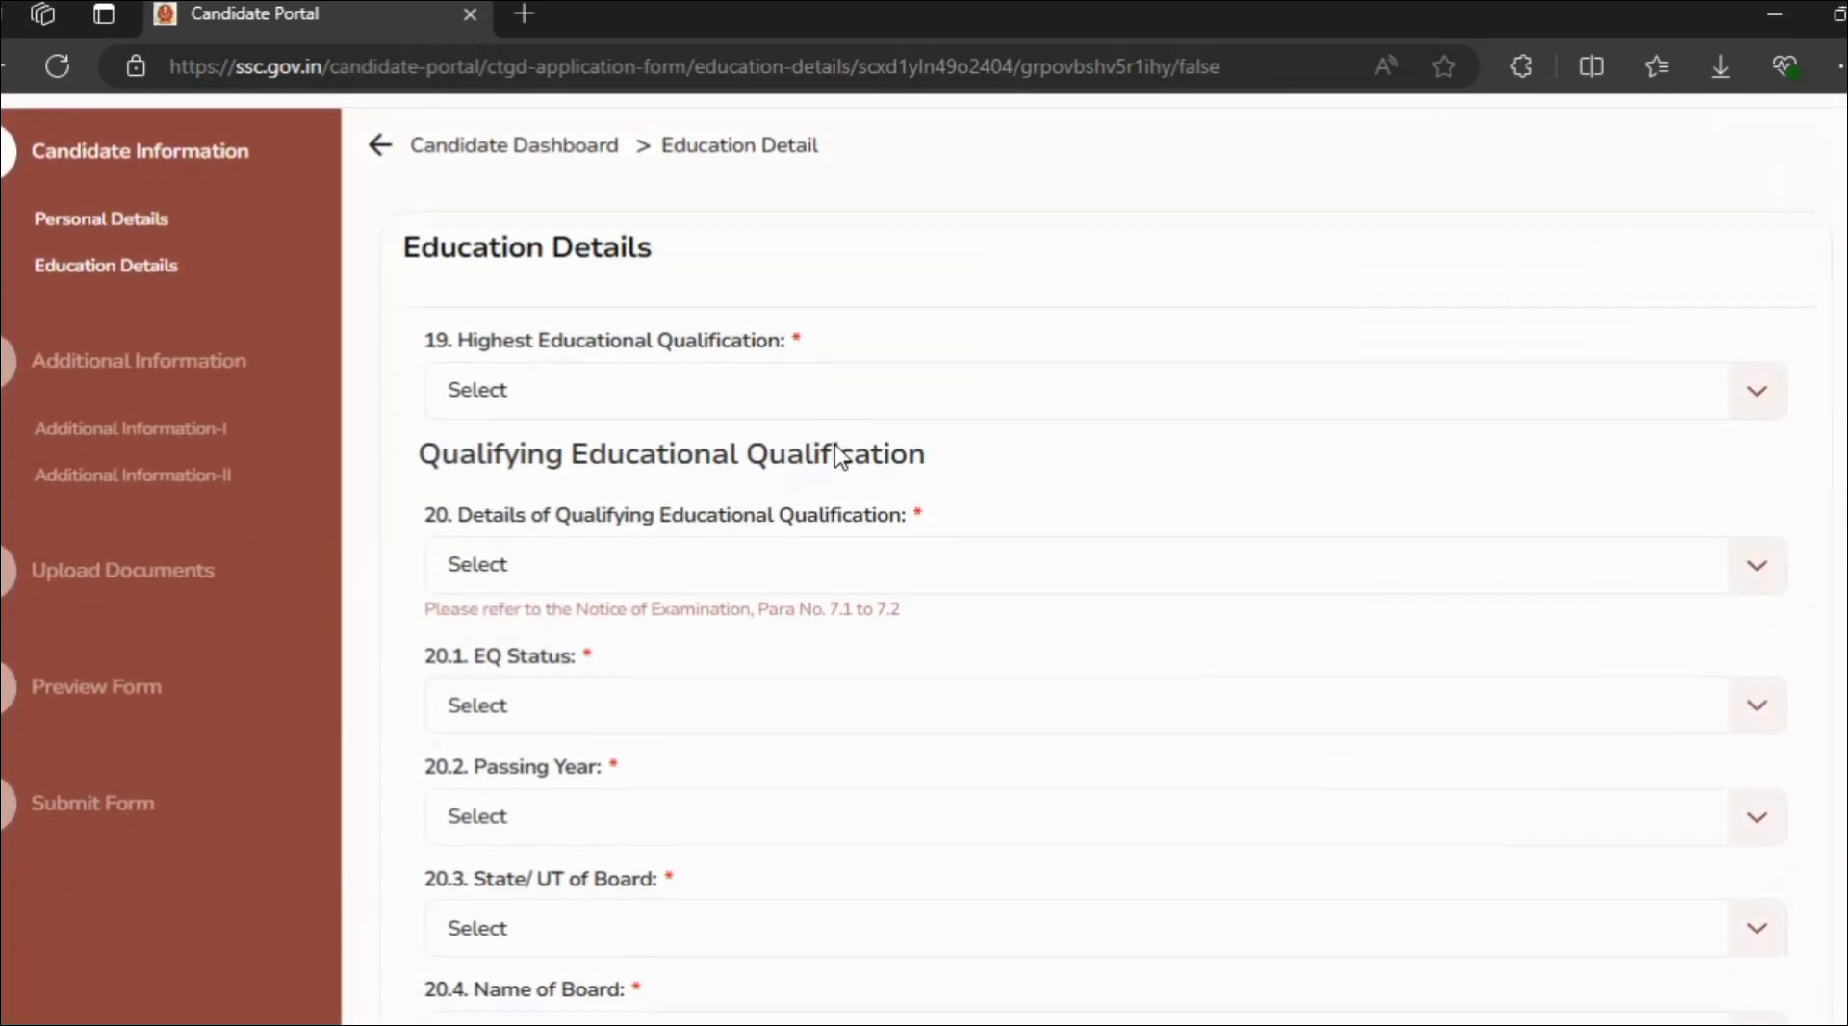
scroll(839, 455, up, 2)
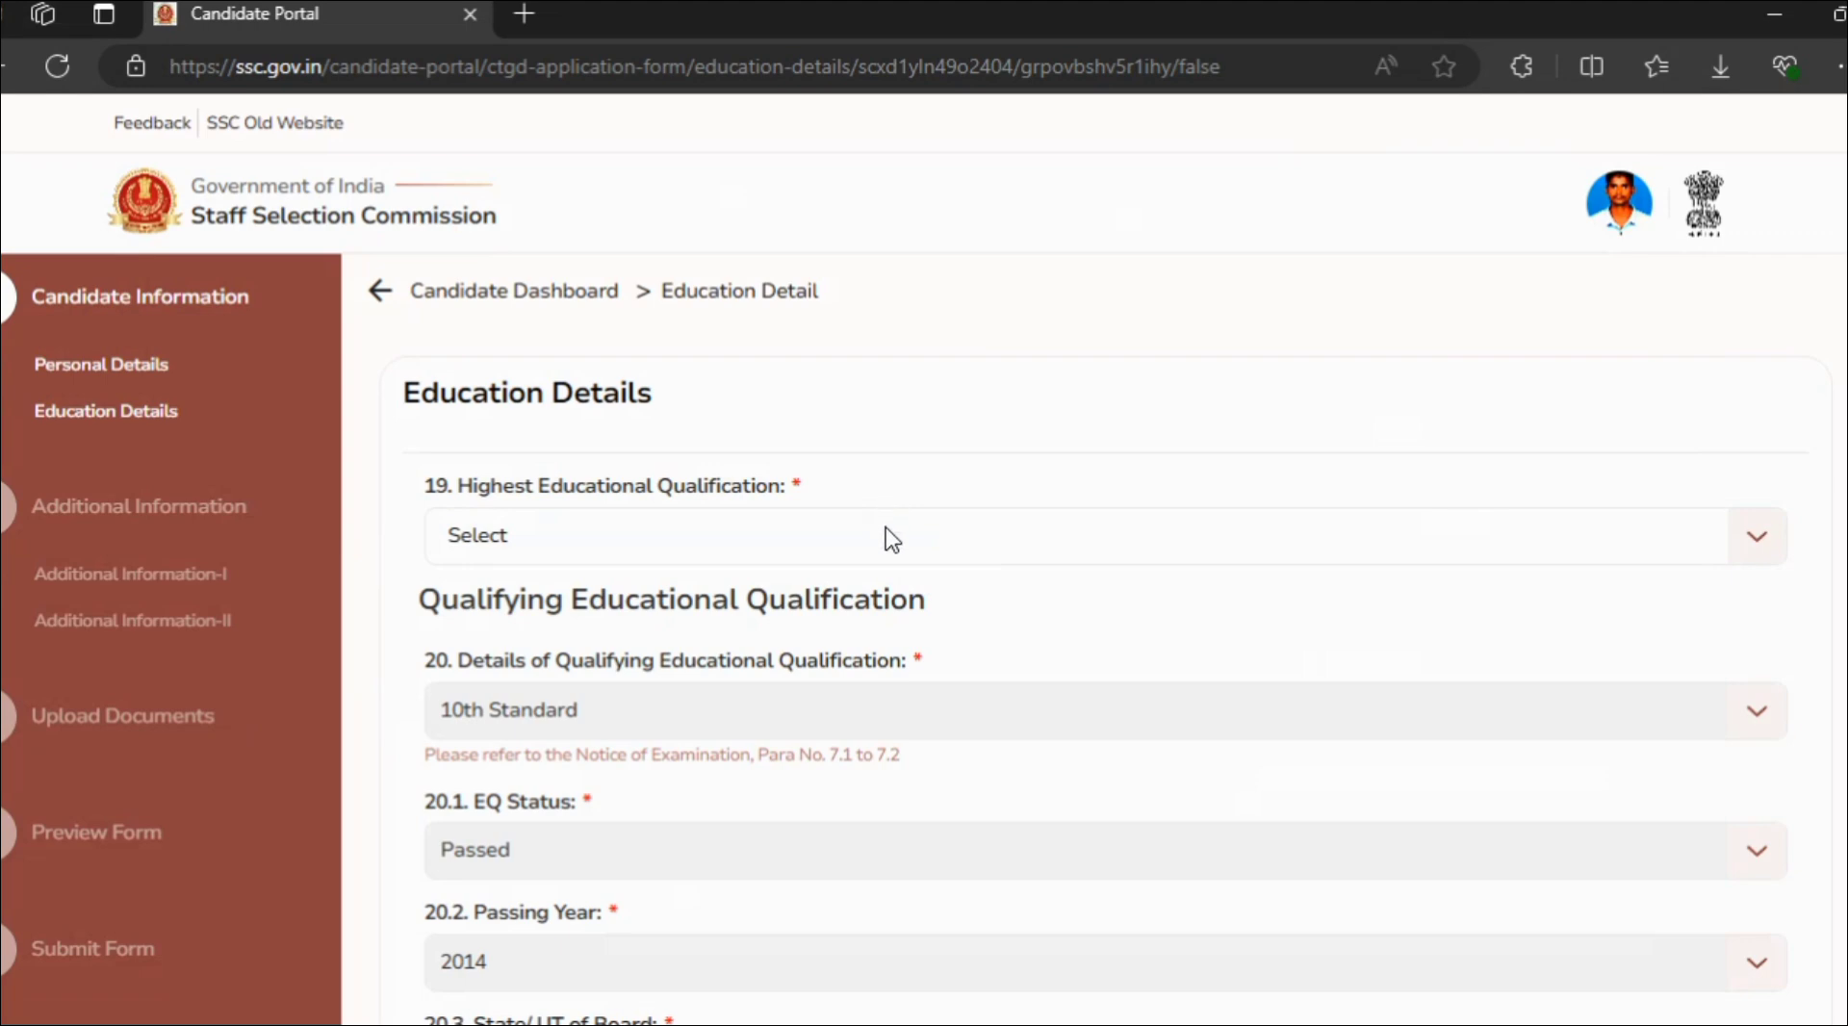
click(892, 540)
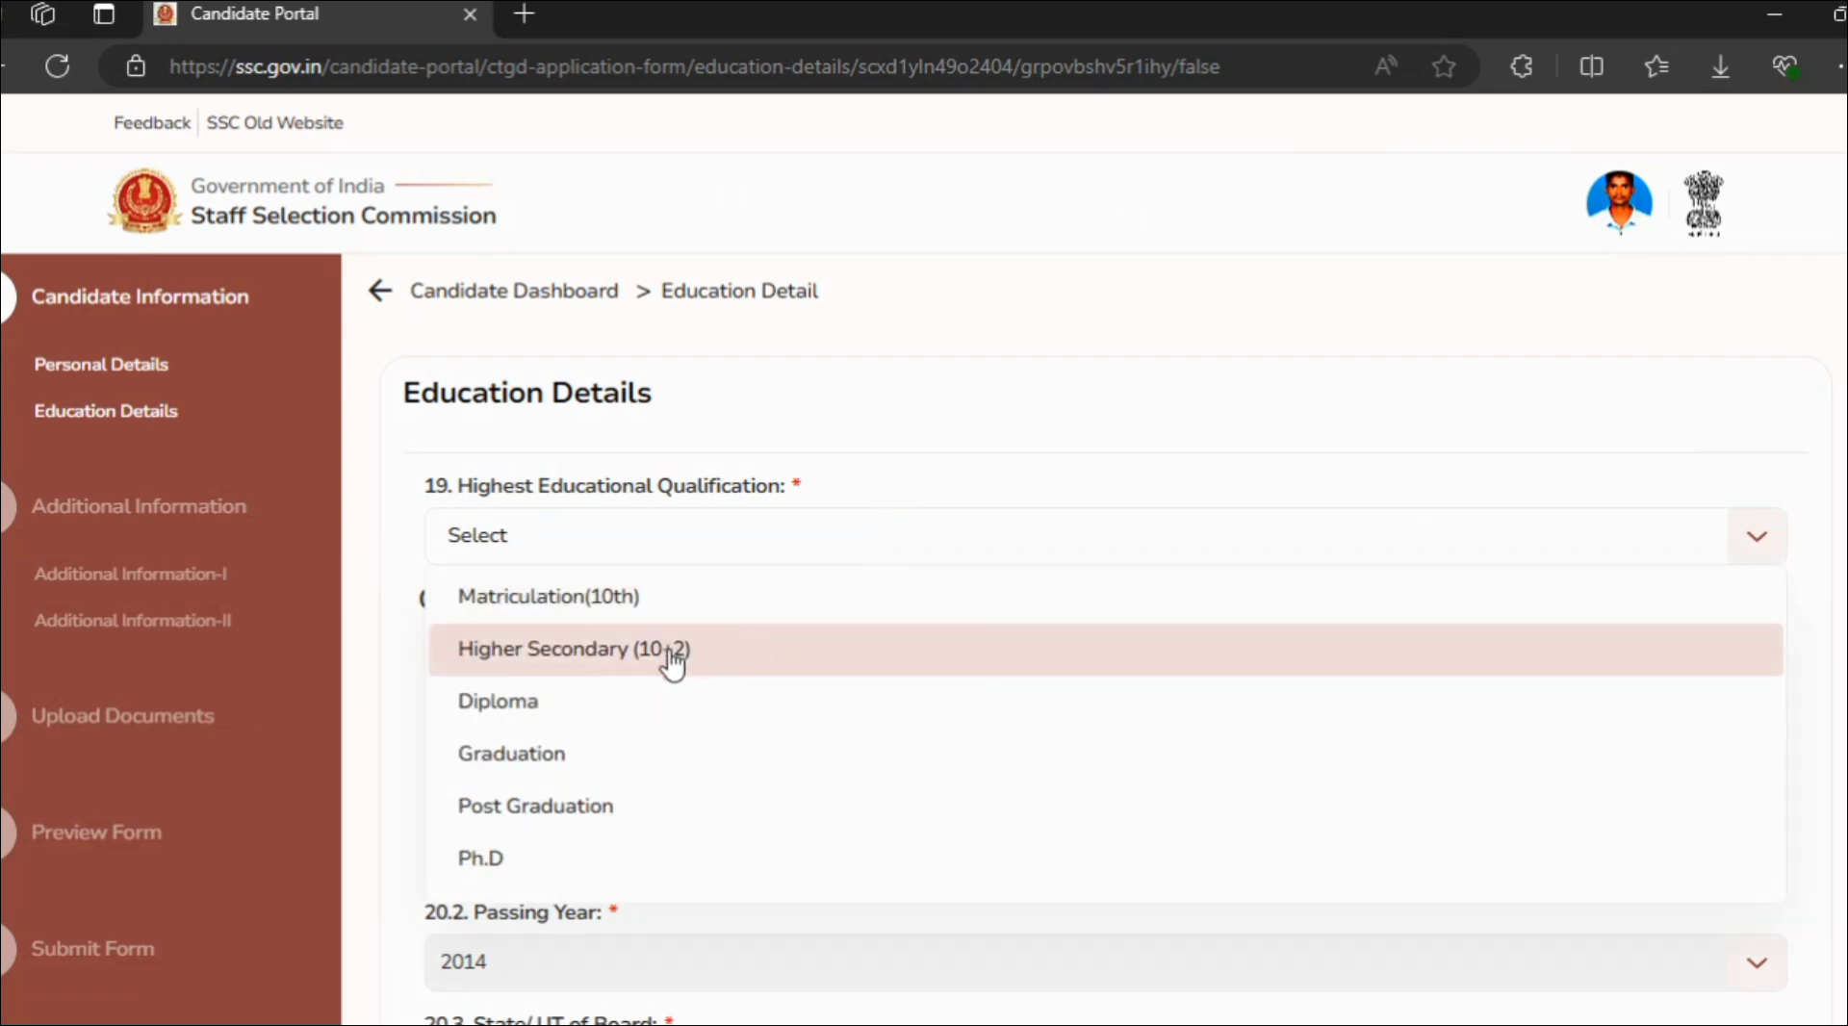
click(534, 718)
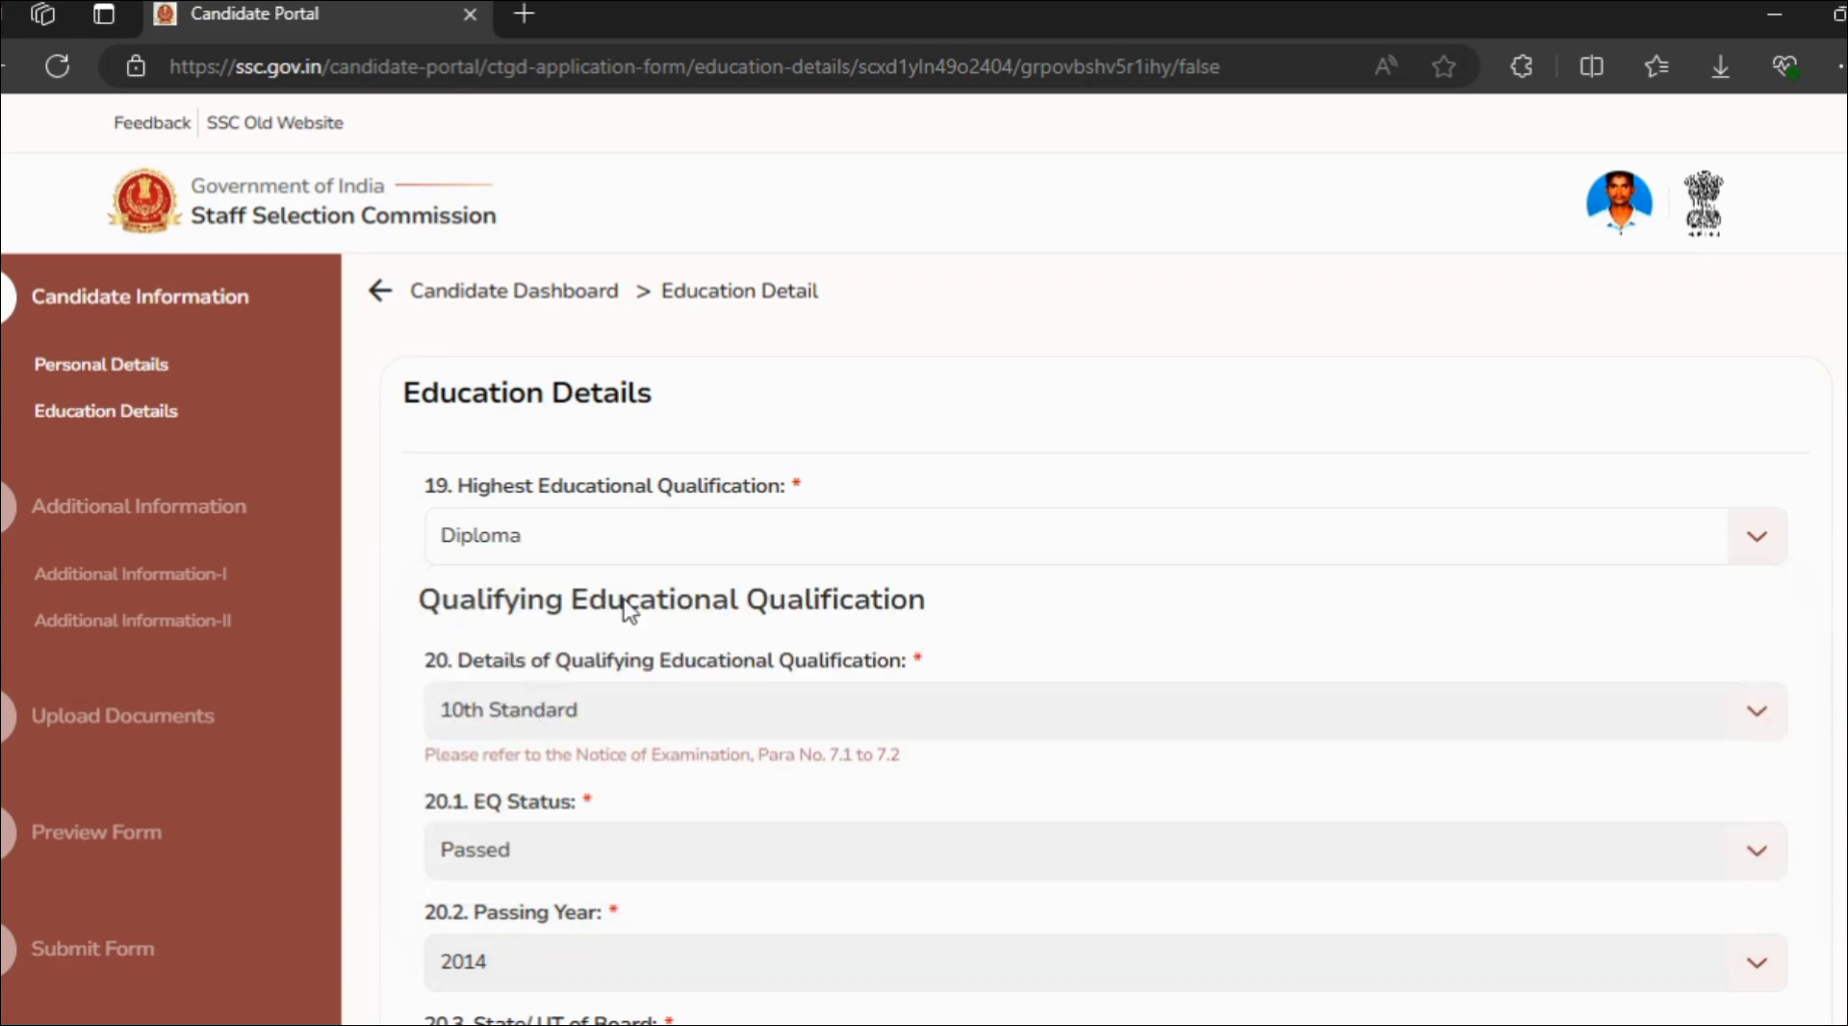
Enter 59 as the qualification percentage and save the education details
scroll(641, 589, down, 5)
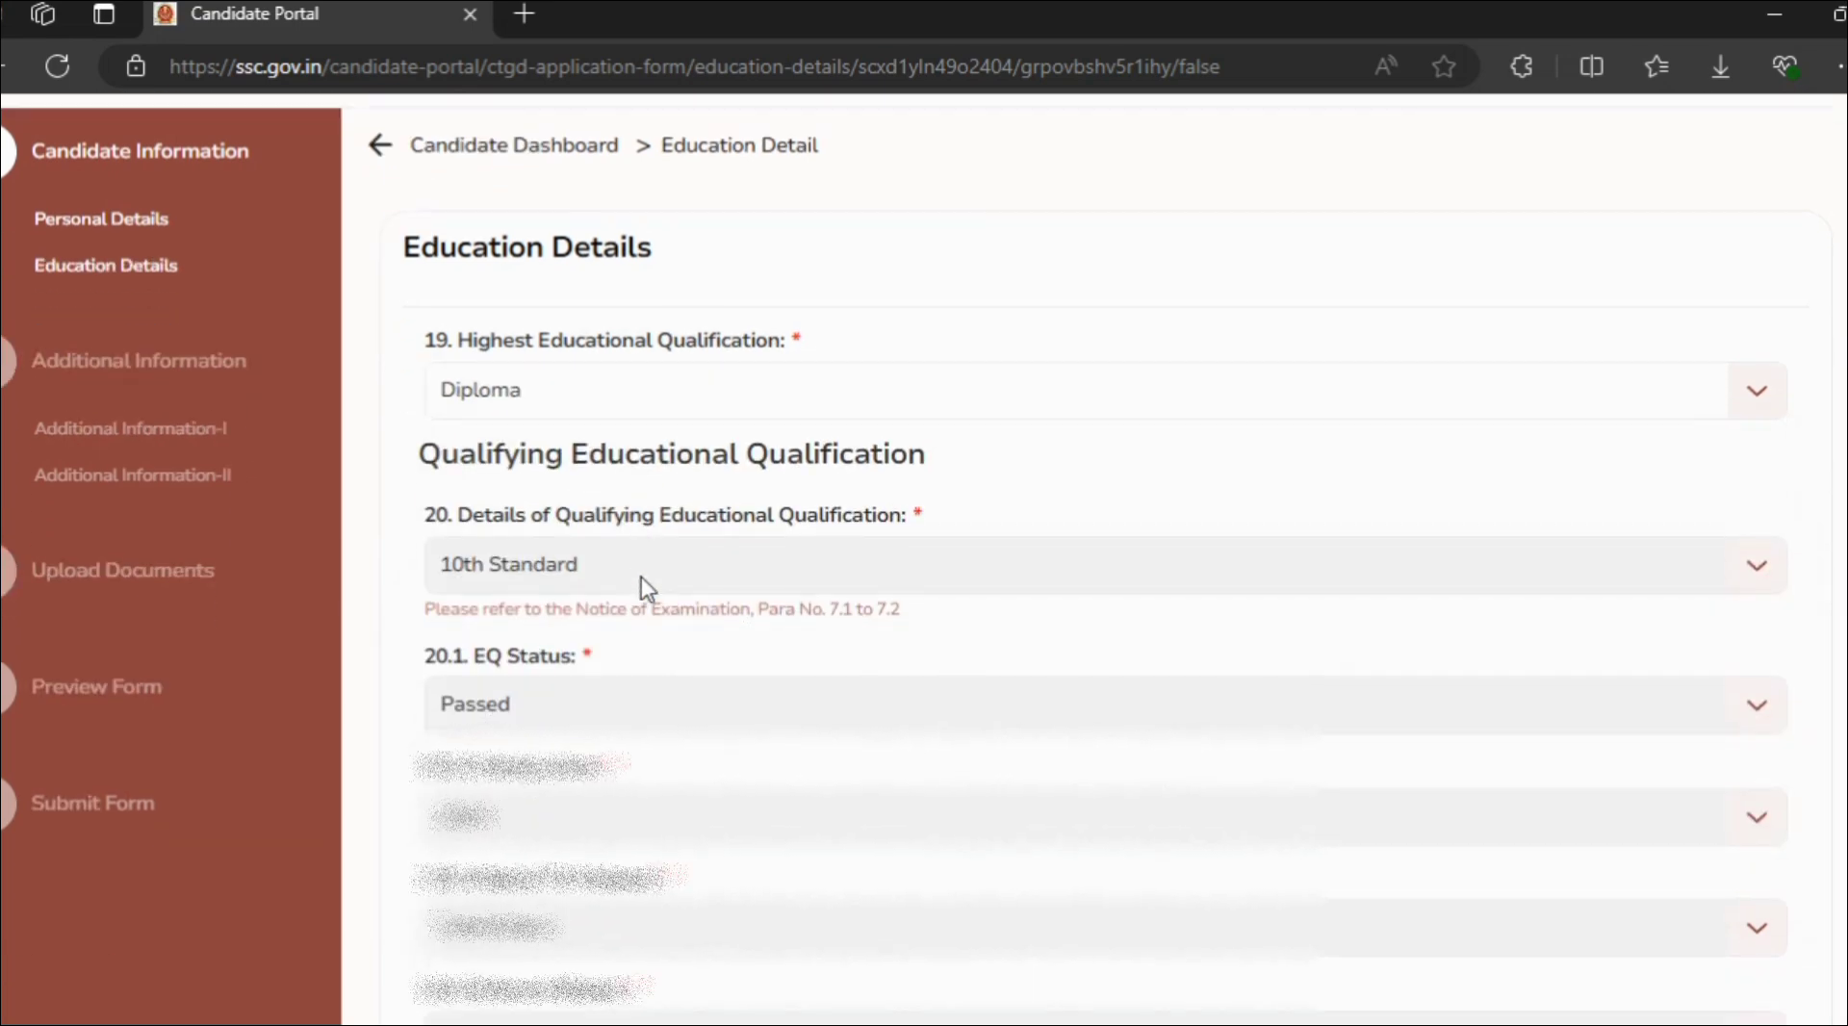
scroll(646, 590, down, 7)
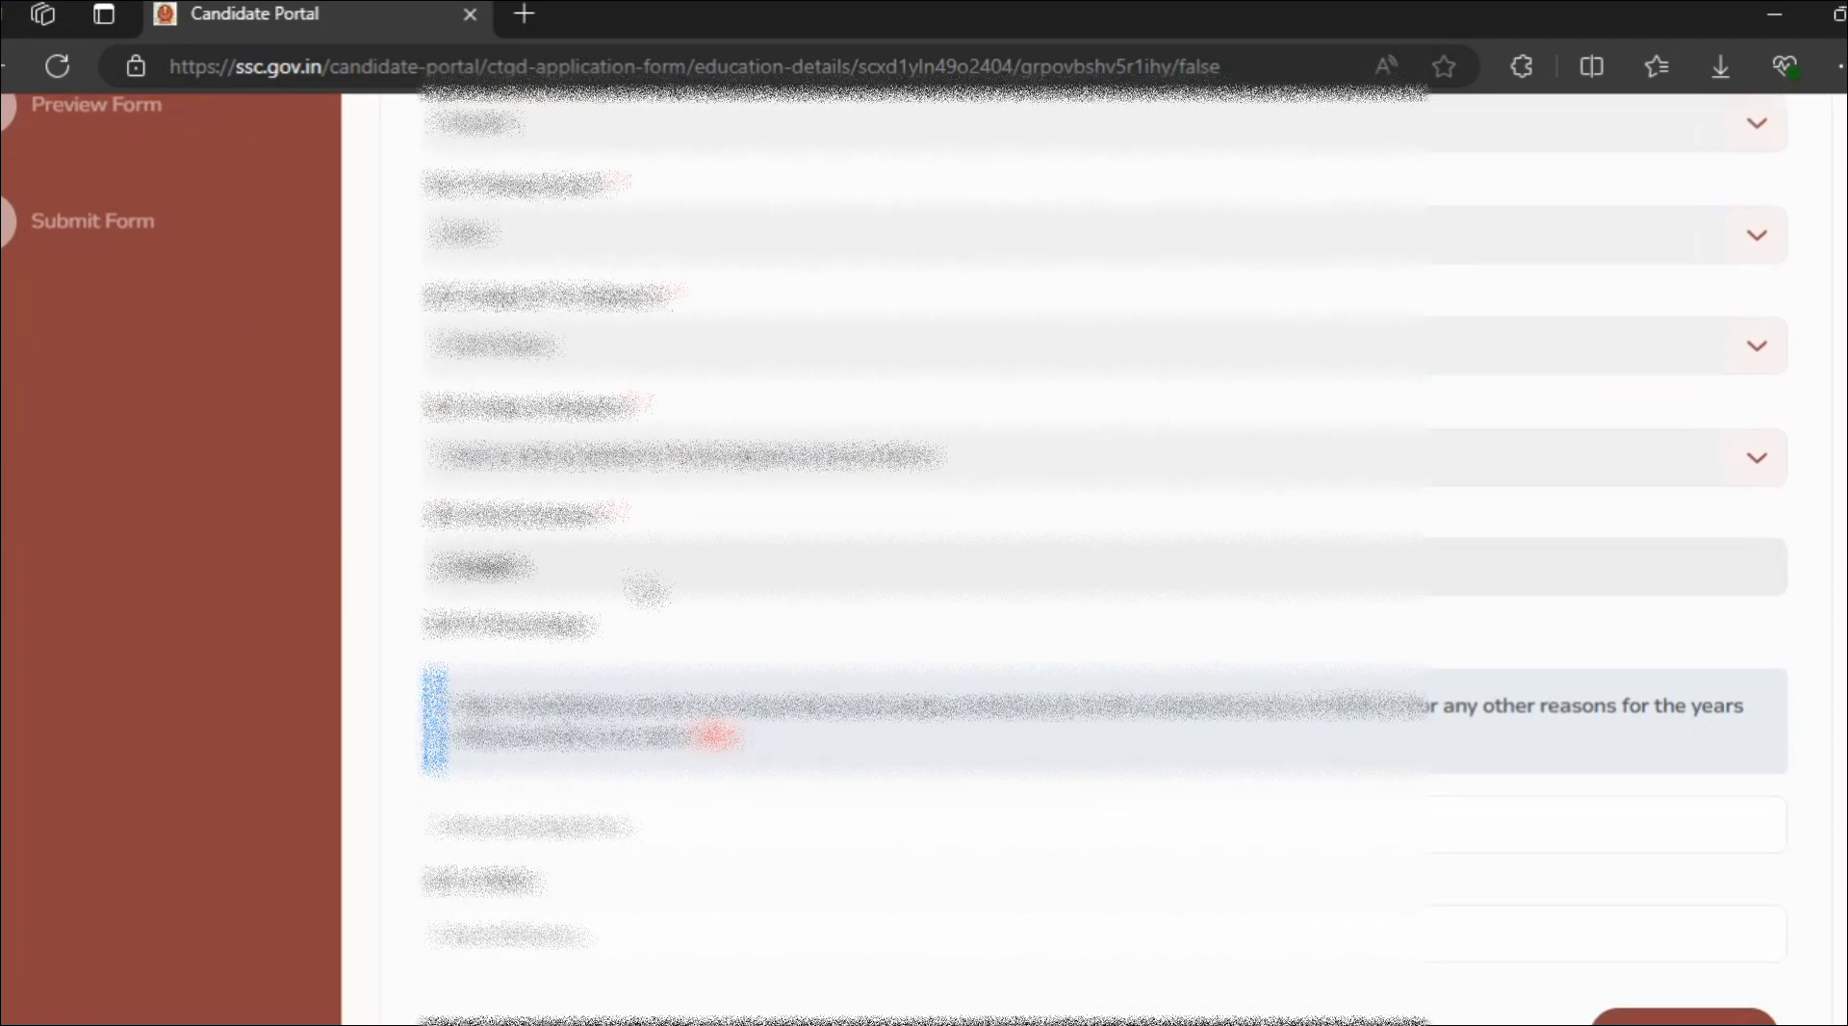
scroll(644, 566, up, 2)
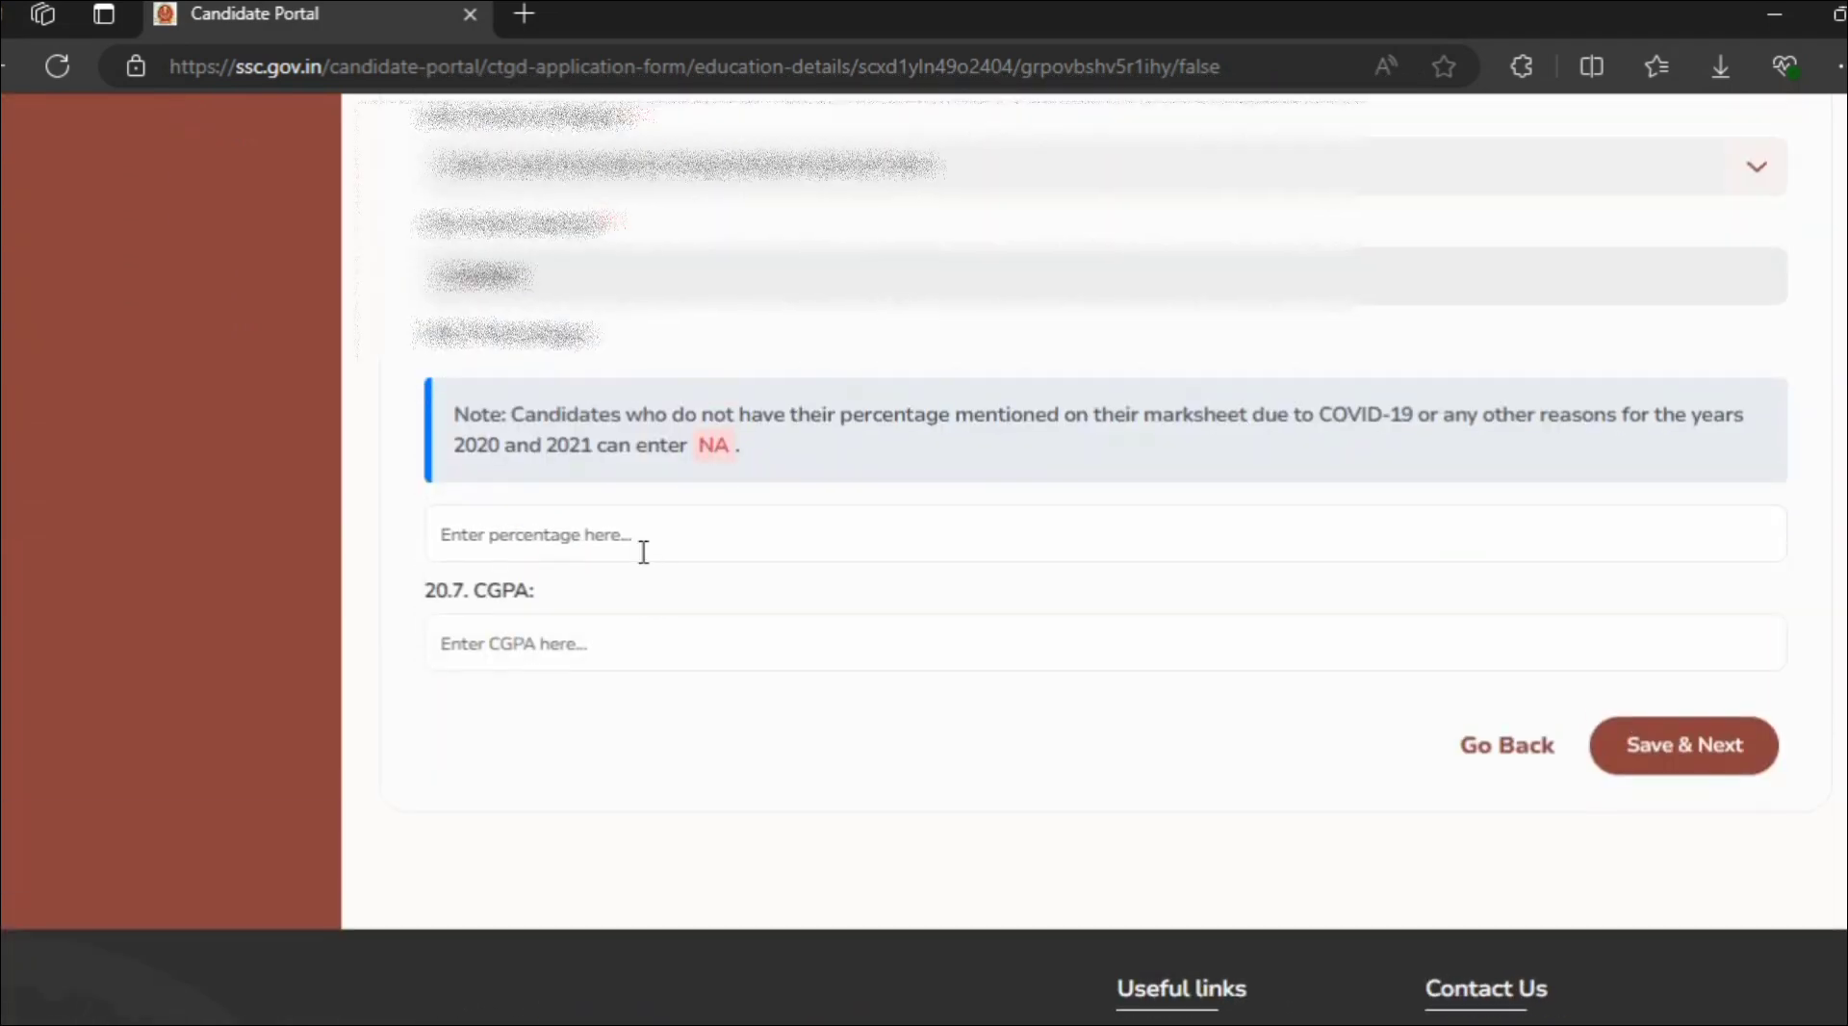
scroll(652, 591, up, 2)
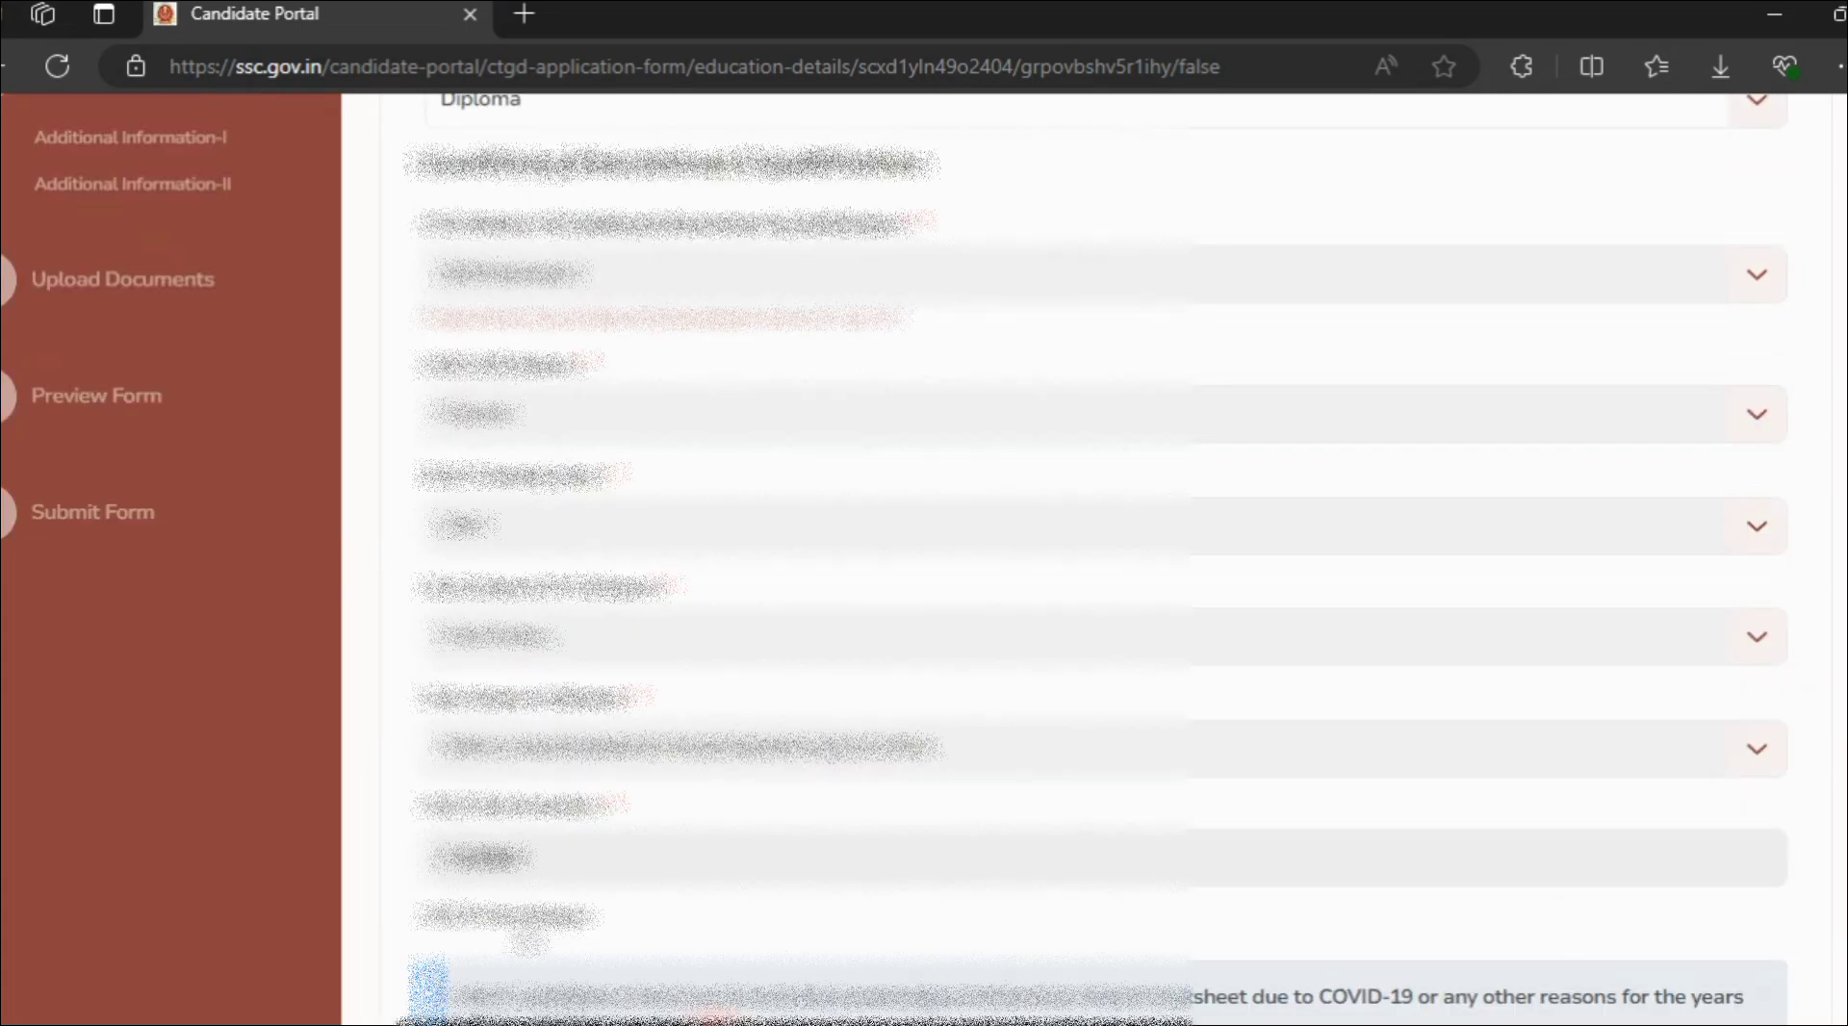
scroll(520, 933, down, 2)
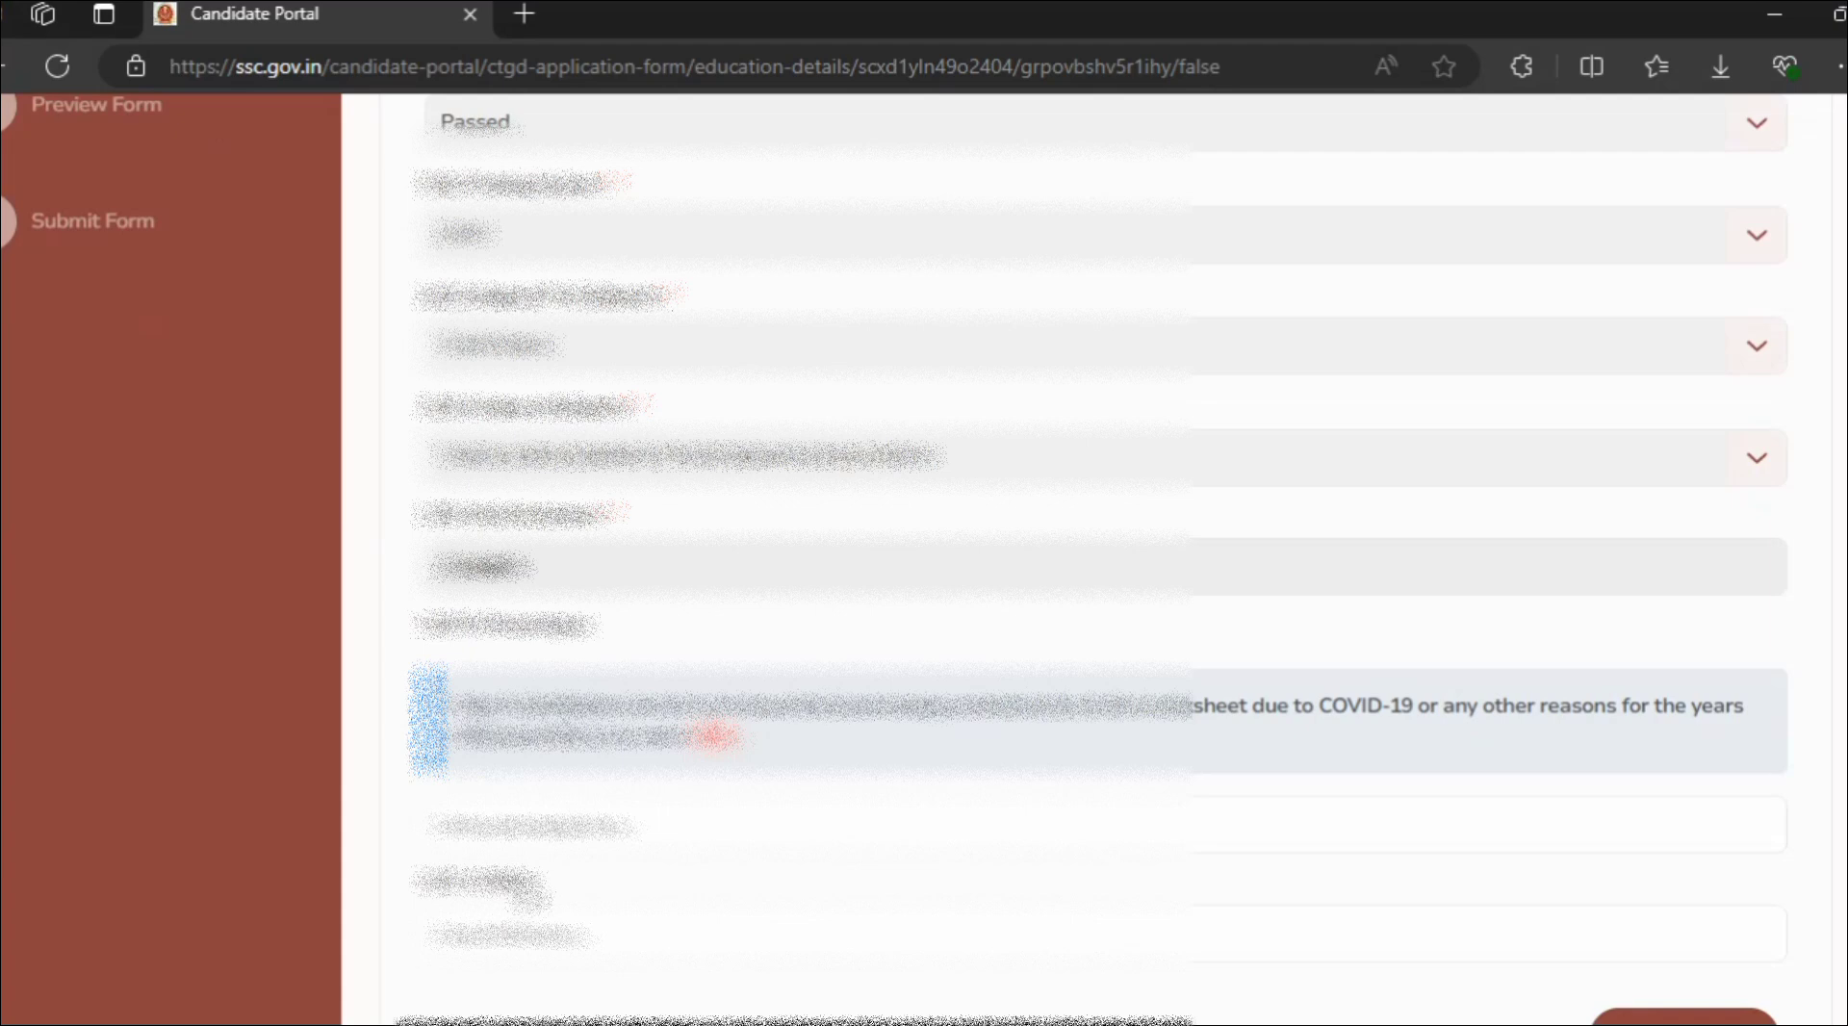
scroll(520, 881, down, 1)
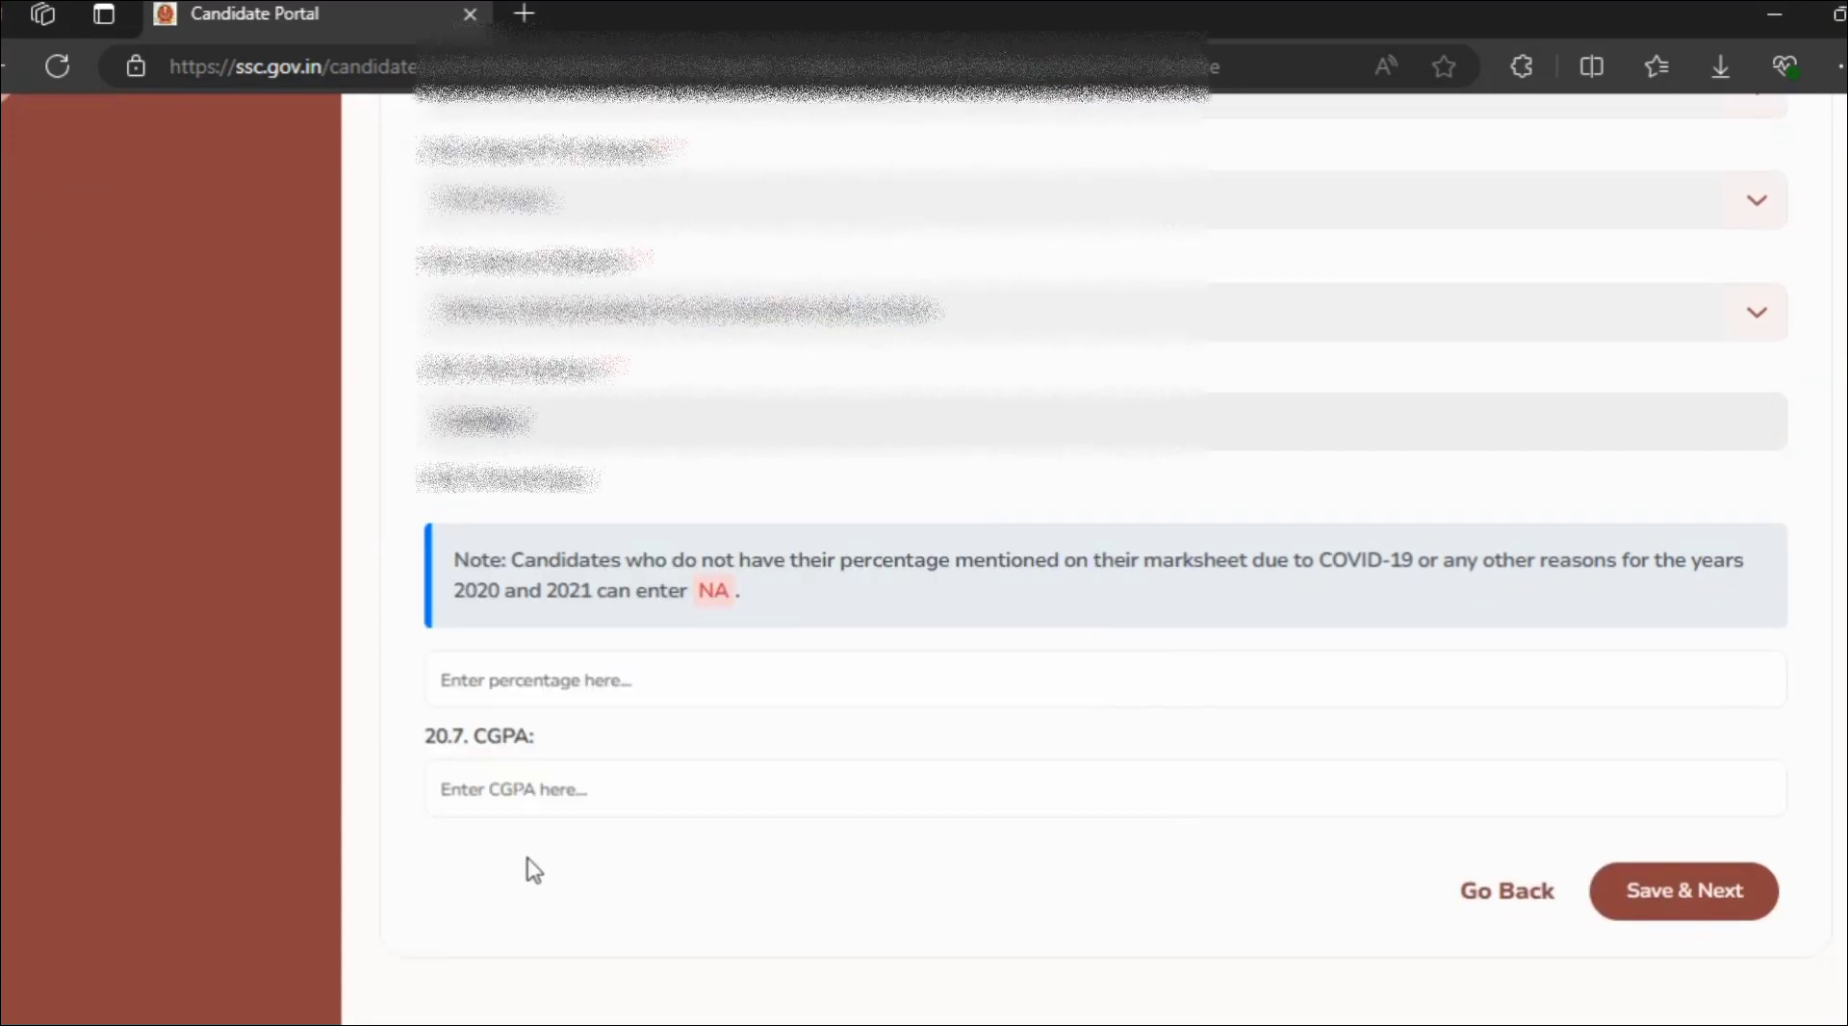
click(543, 684)
text(59)
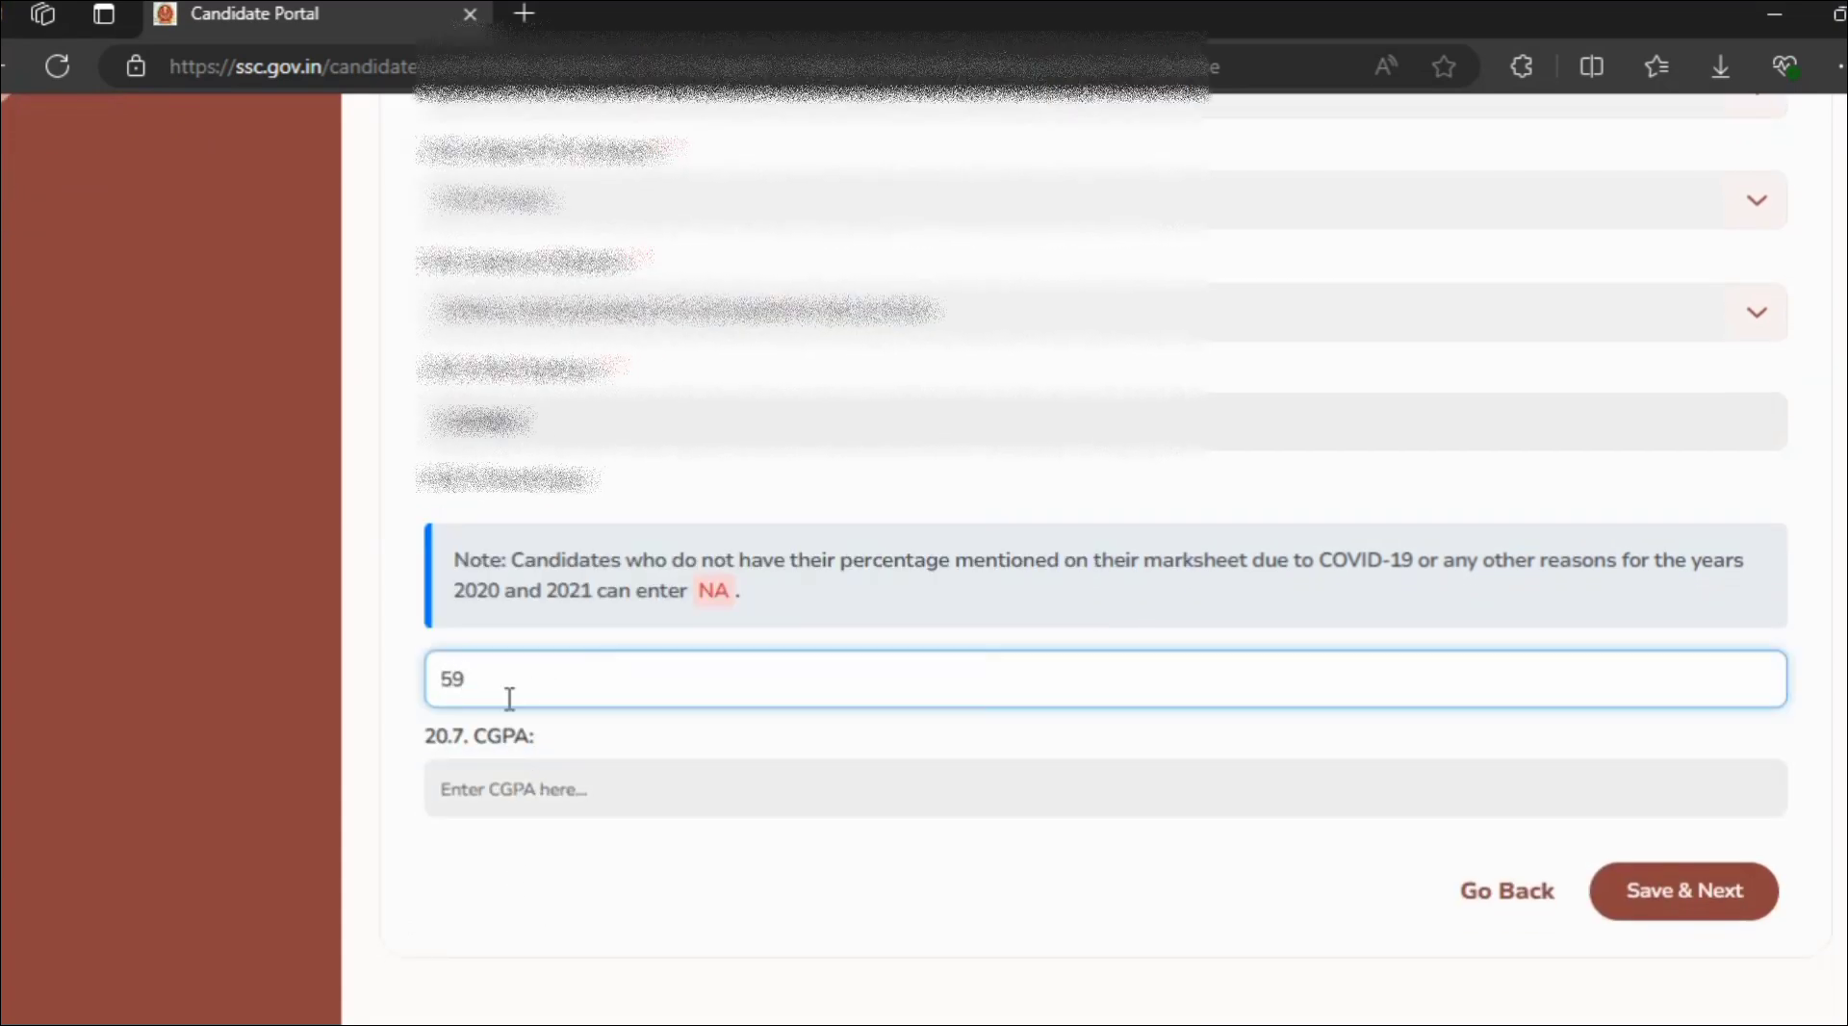
click(367, 667)
scroll(770, 667, down, 3)
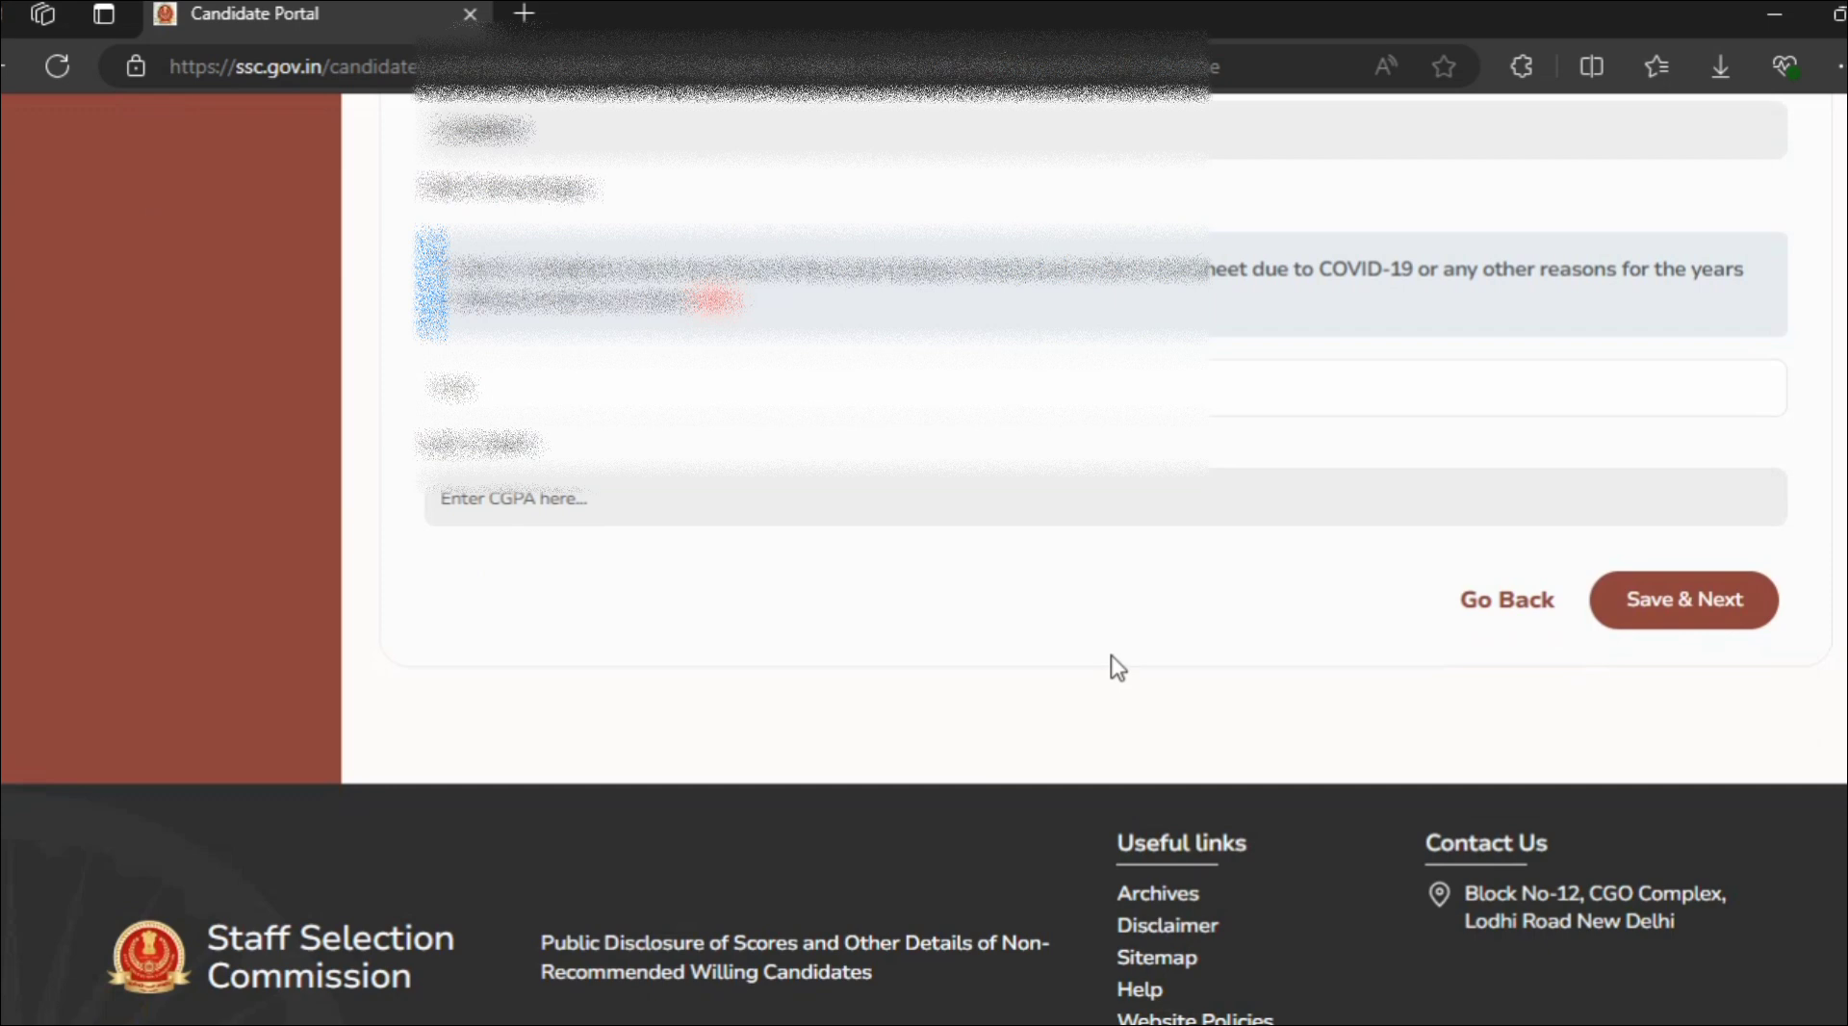
click(1713, 604)
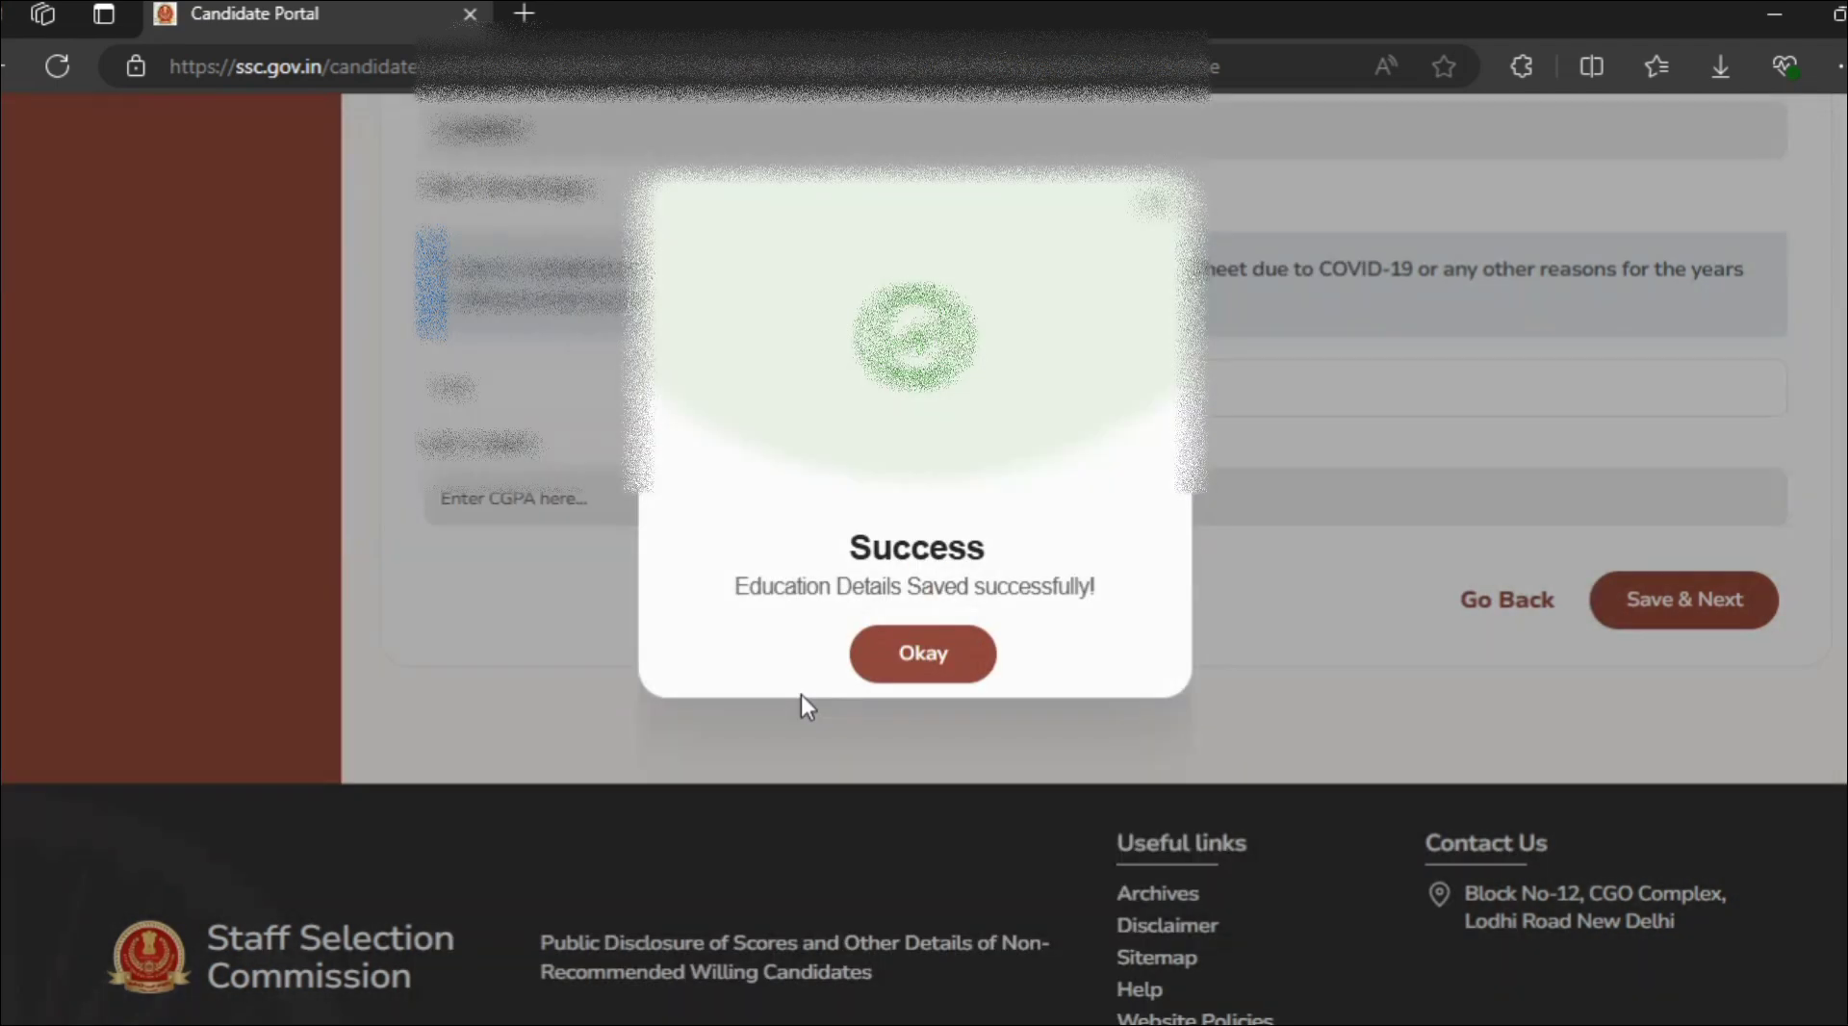
Choose age relaxation code 01 - SC/ST and save Additional Information-I
click(893, 667)
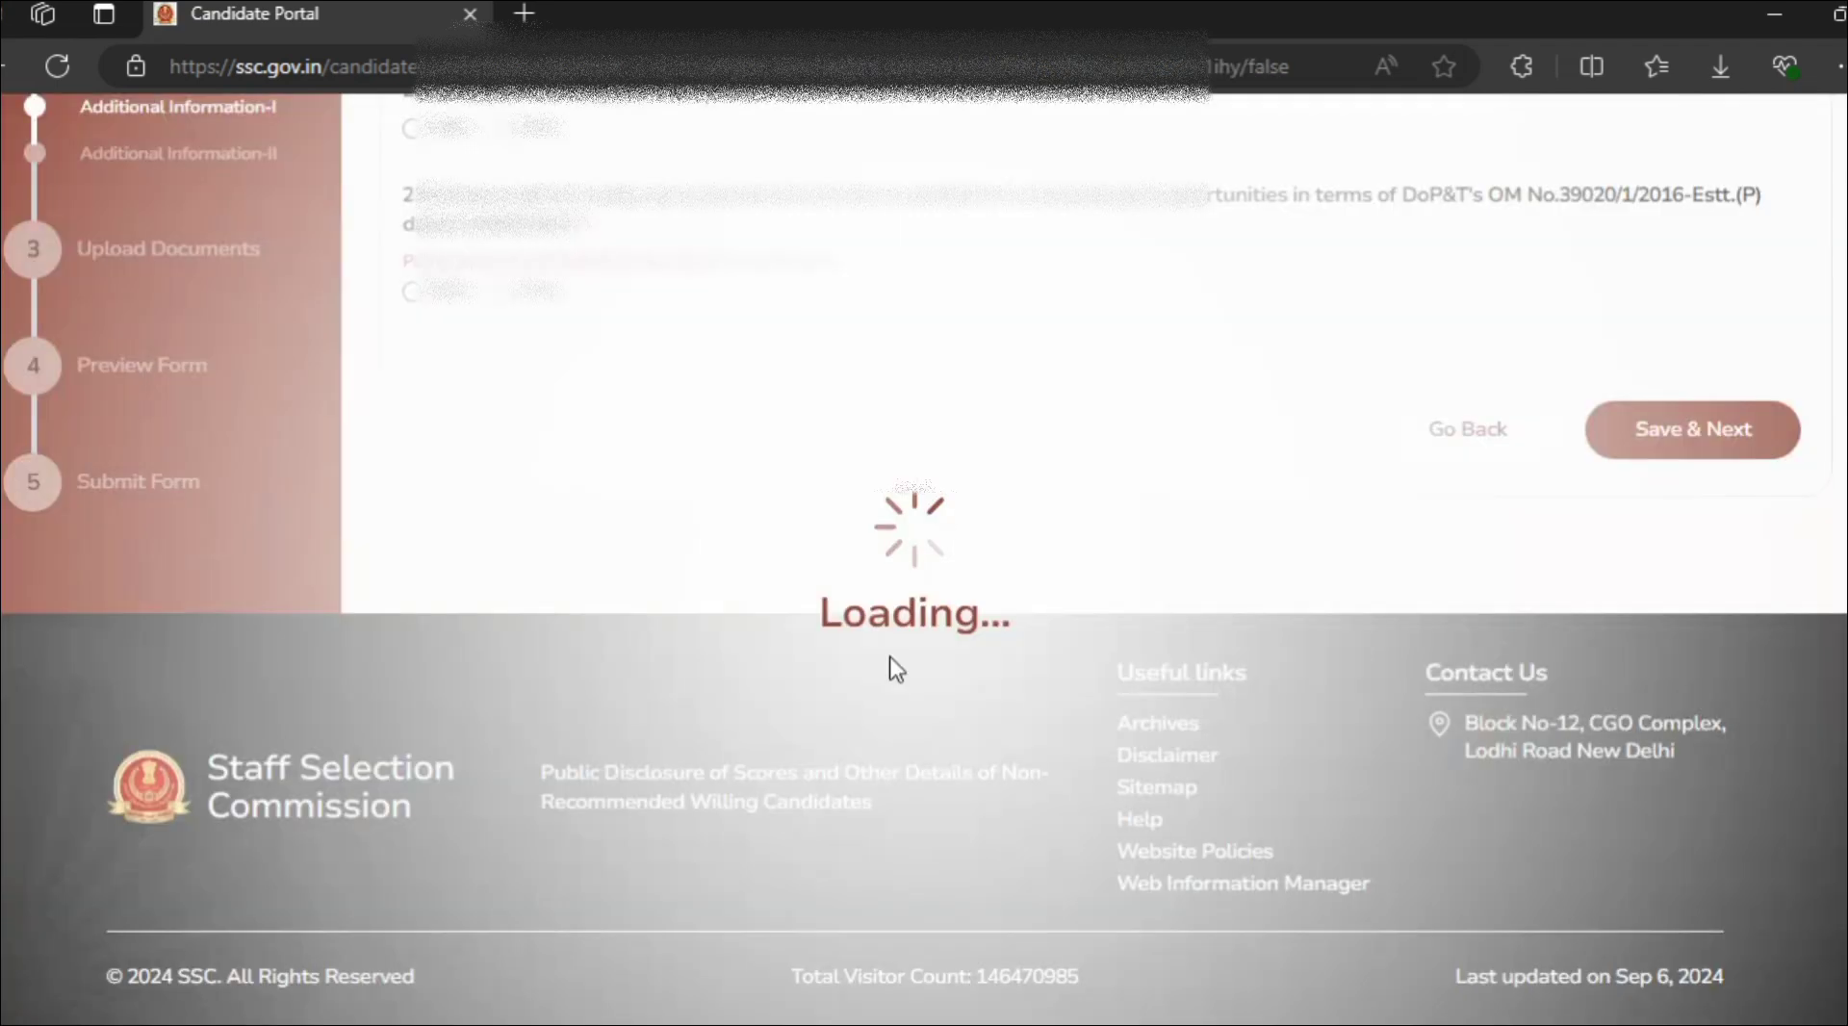
scroll(896, 668, up, 5)
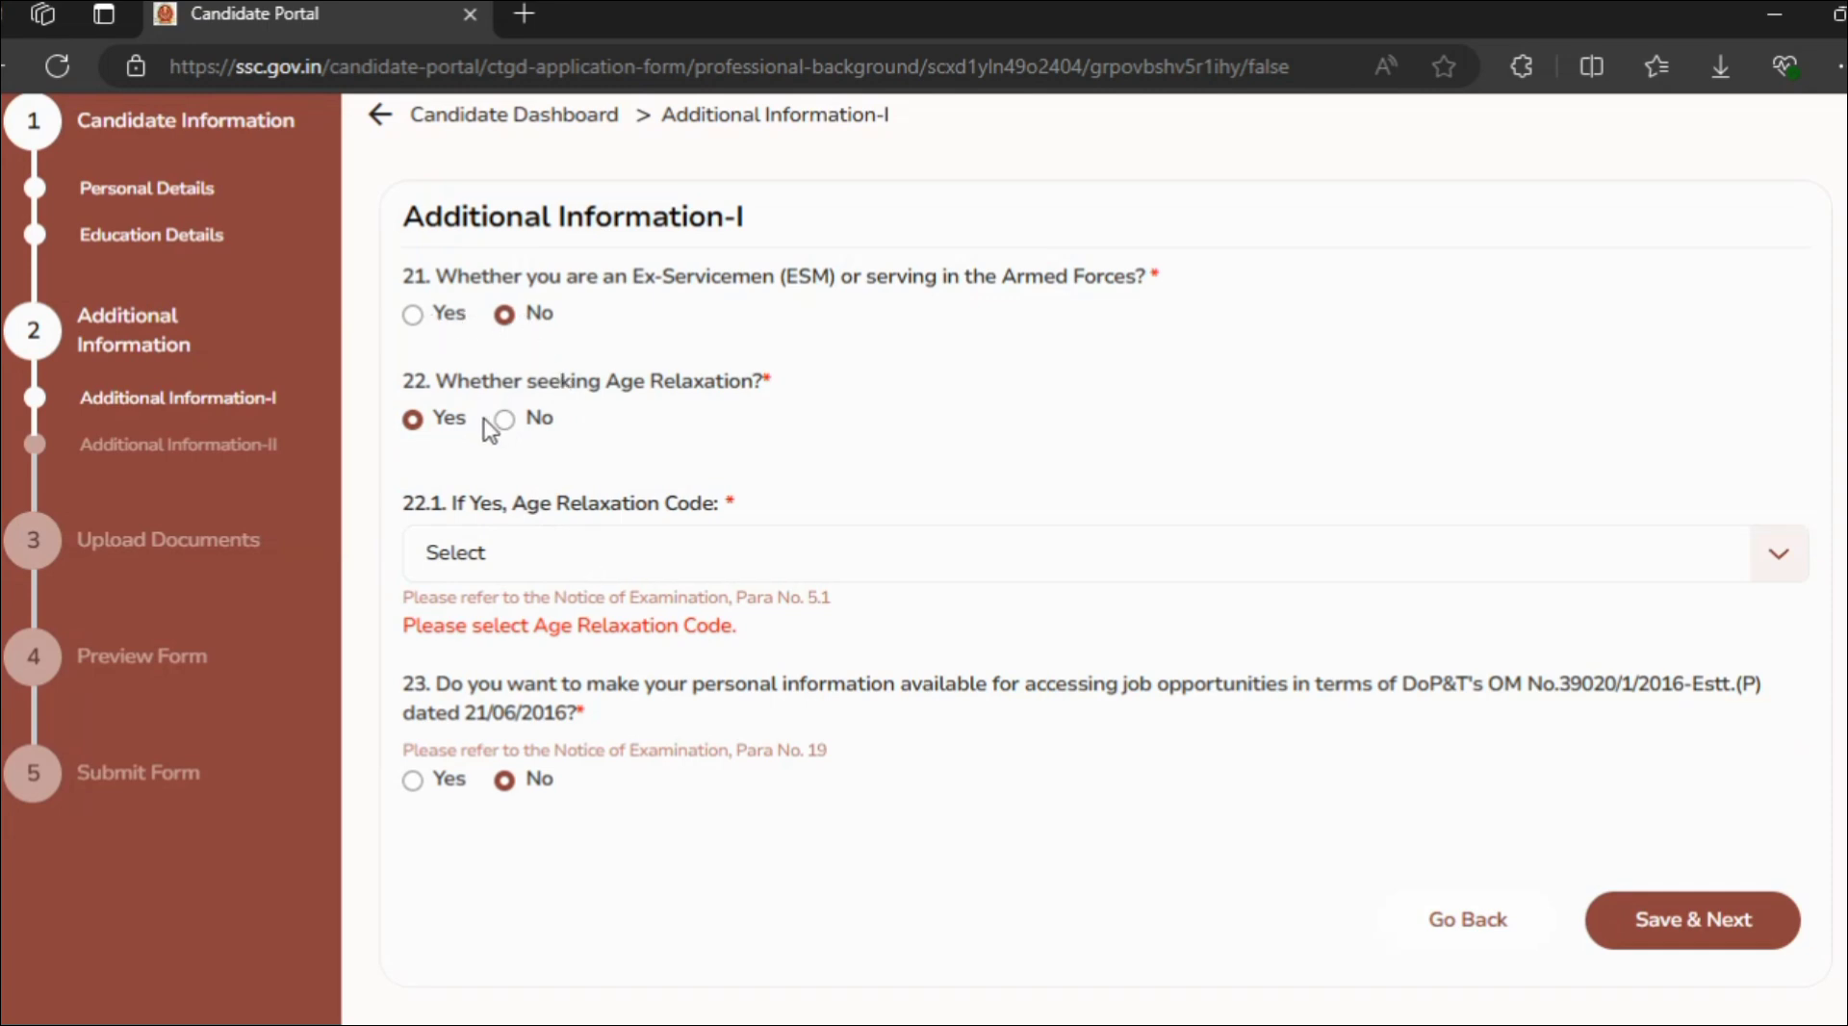
click(529, 561)
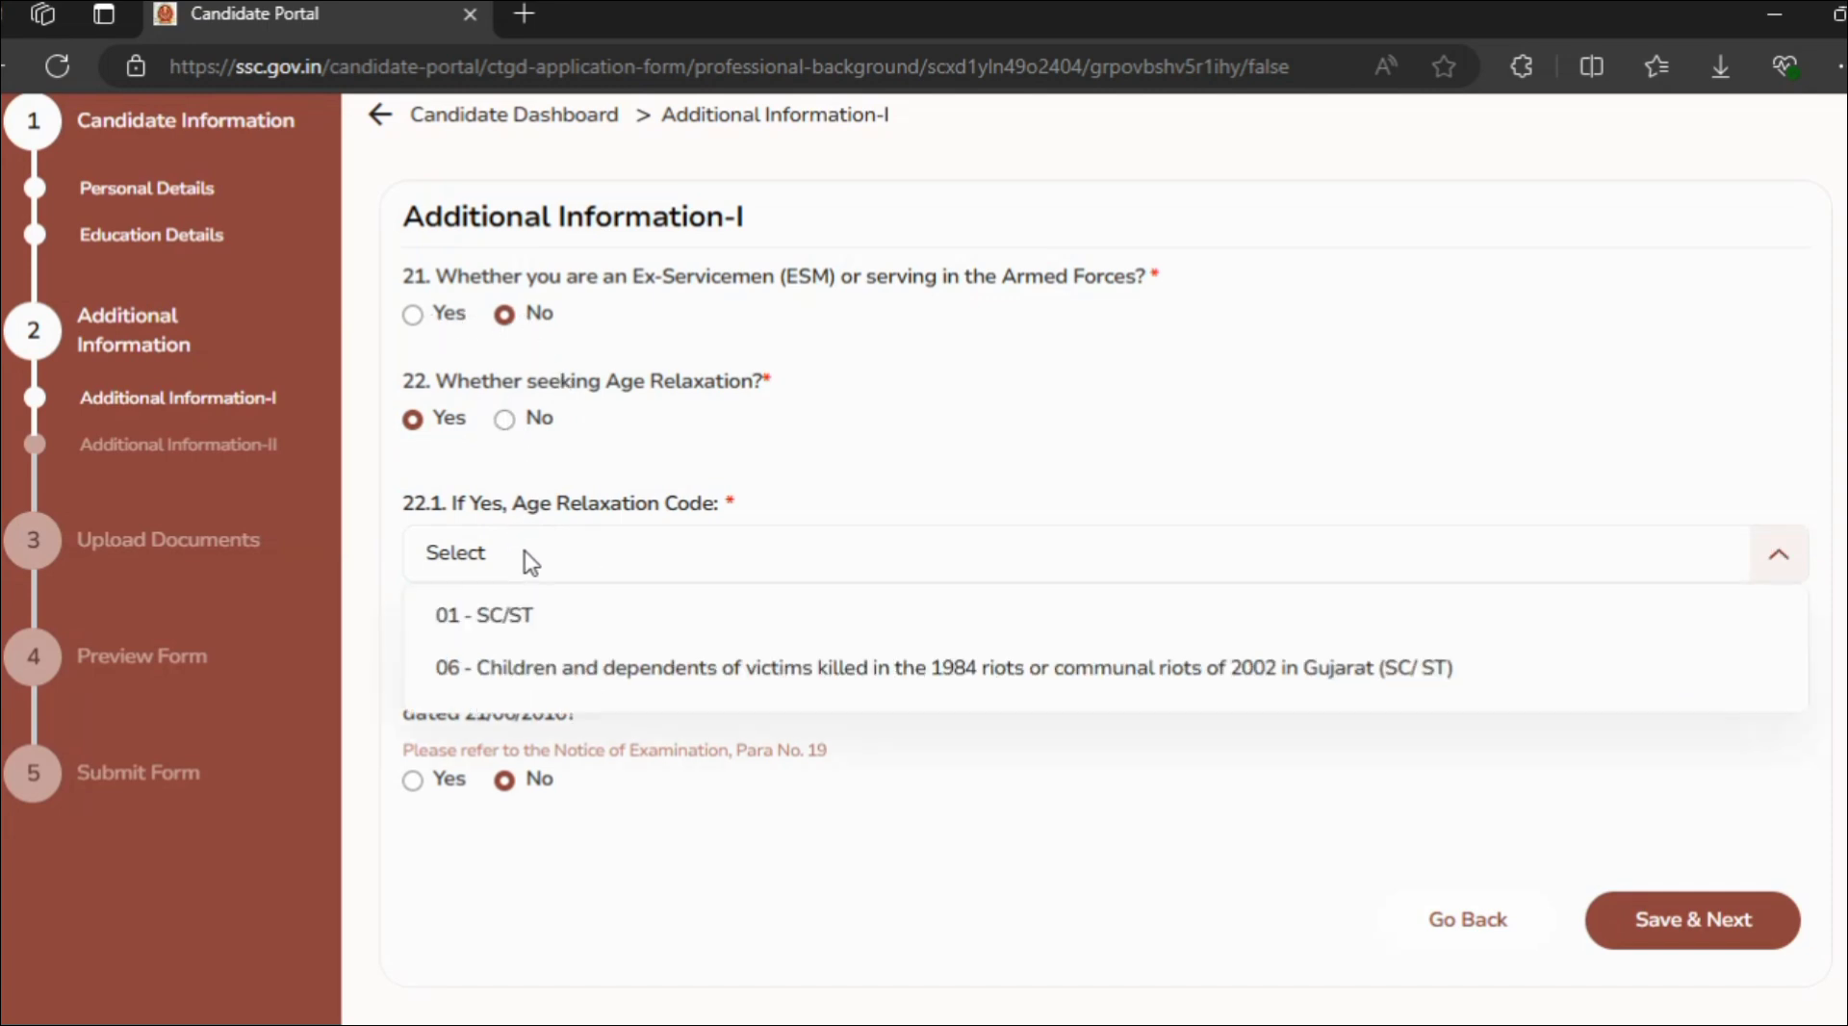
click(525, 623)
scroll(523, 597, down, 2)
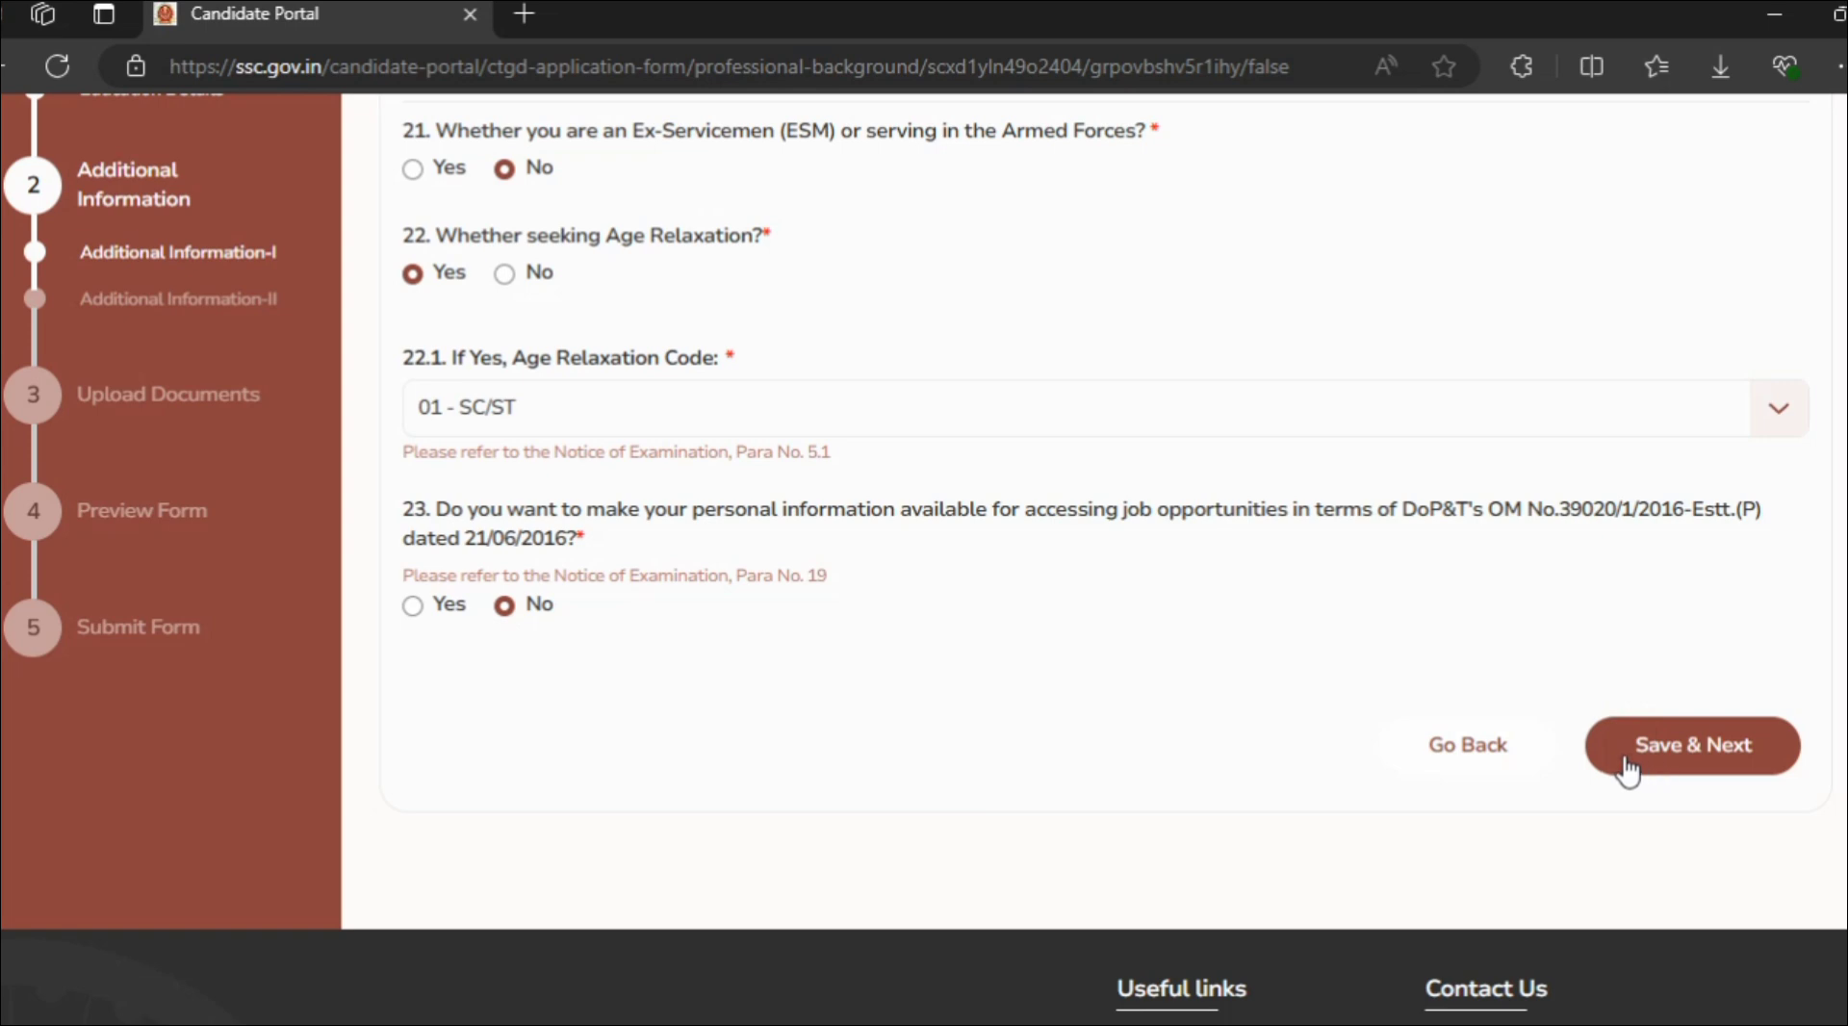
click(1673, 737)
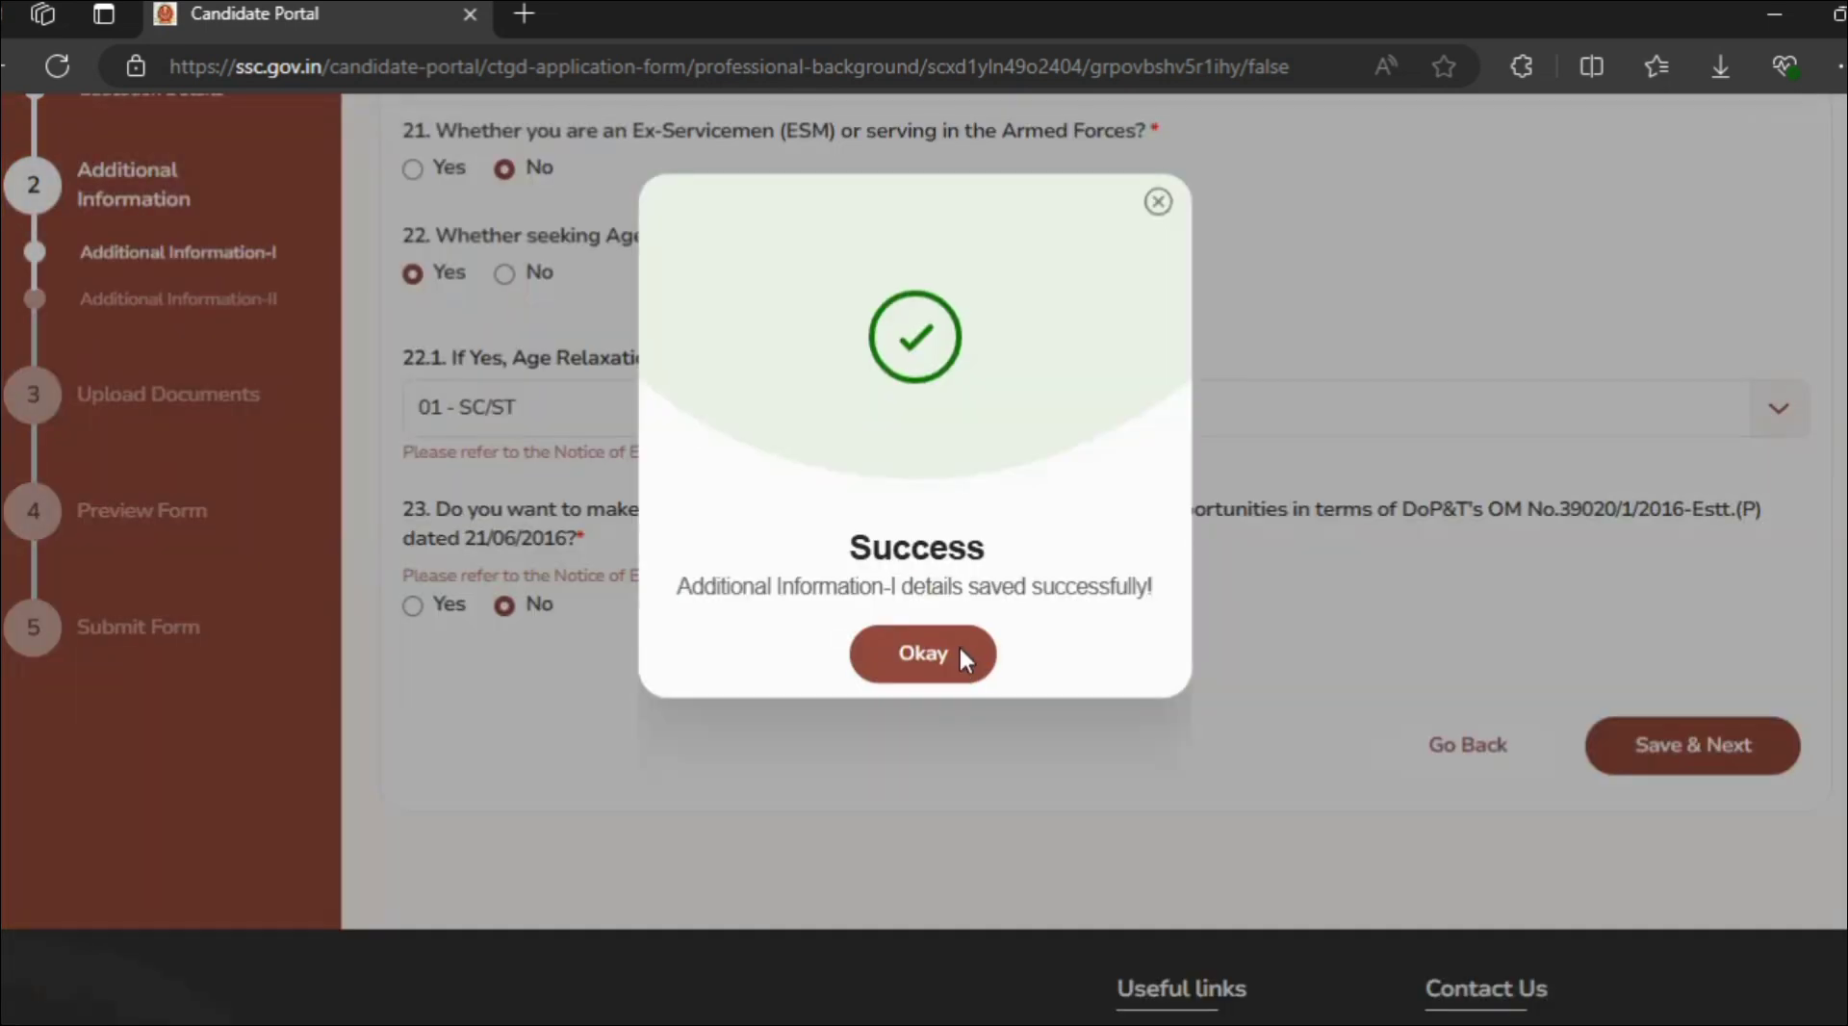
click(959, 651)
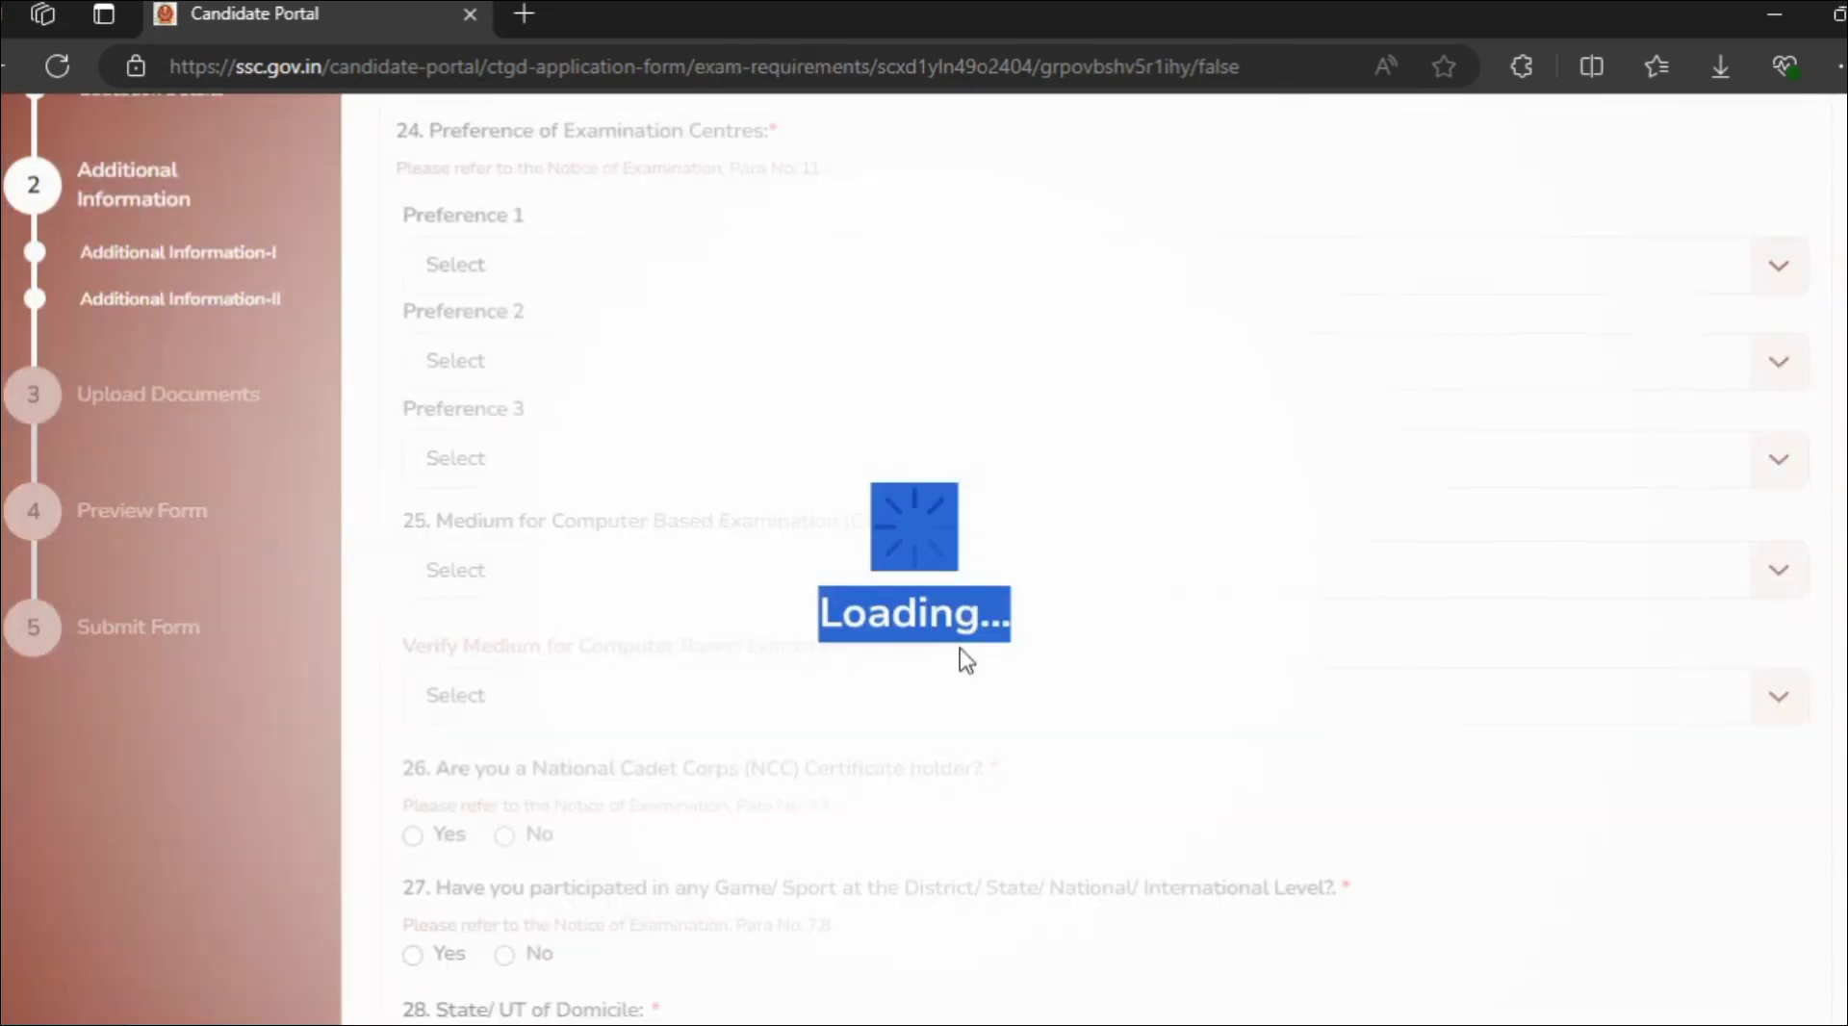
Set exam centre Preference 1 to SR-Coimbatore (8202)
scroll(635, 348, up, 2)
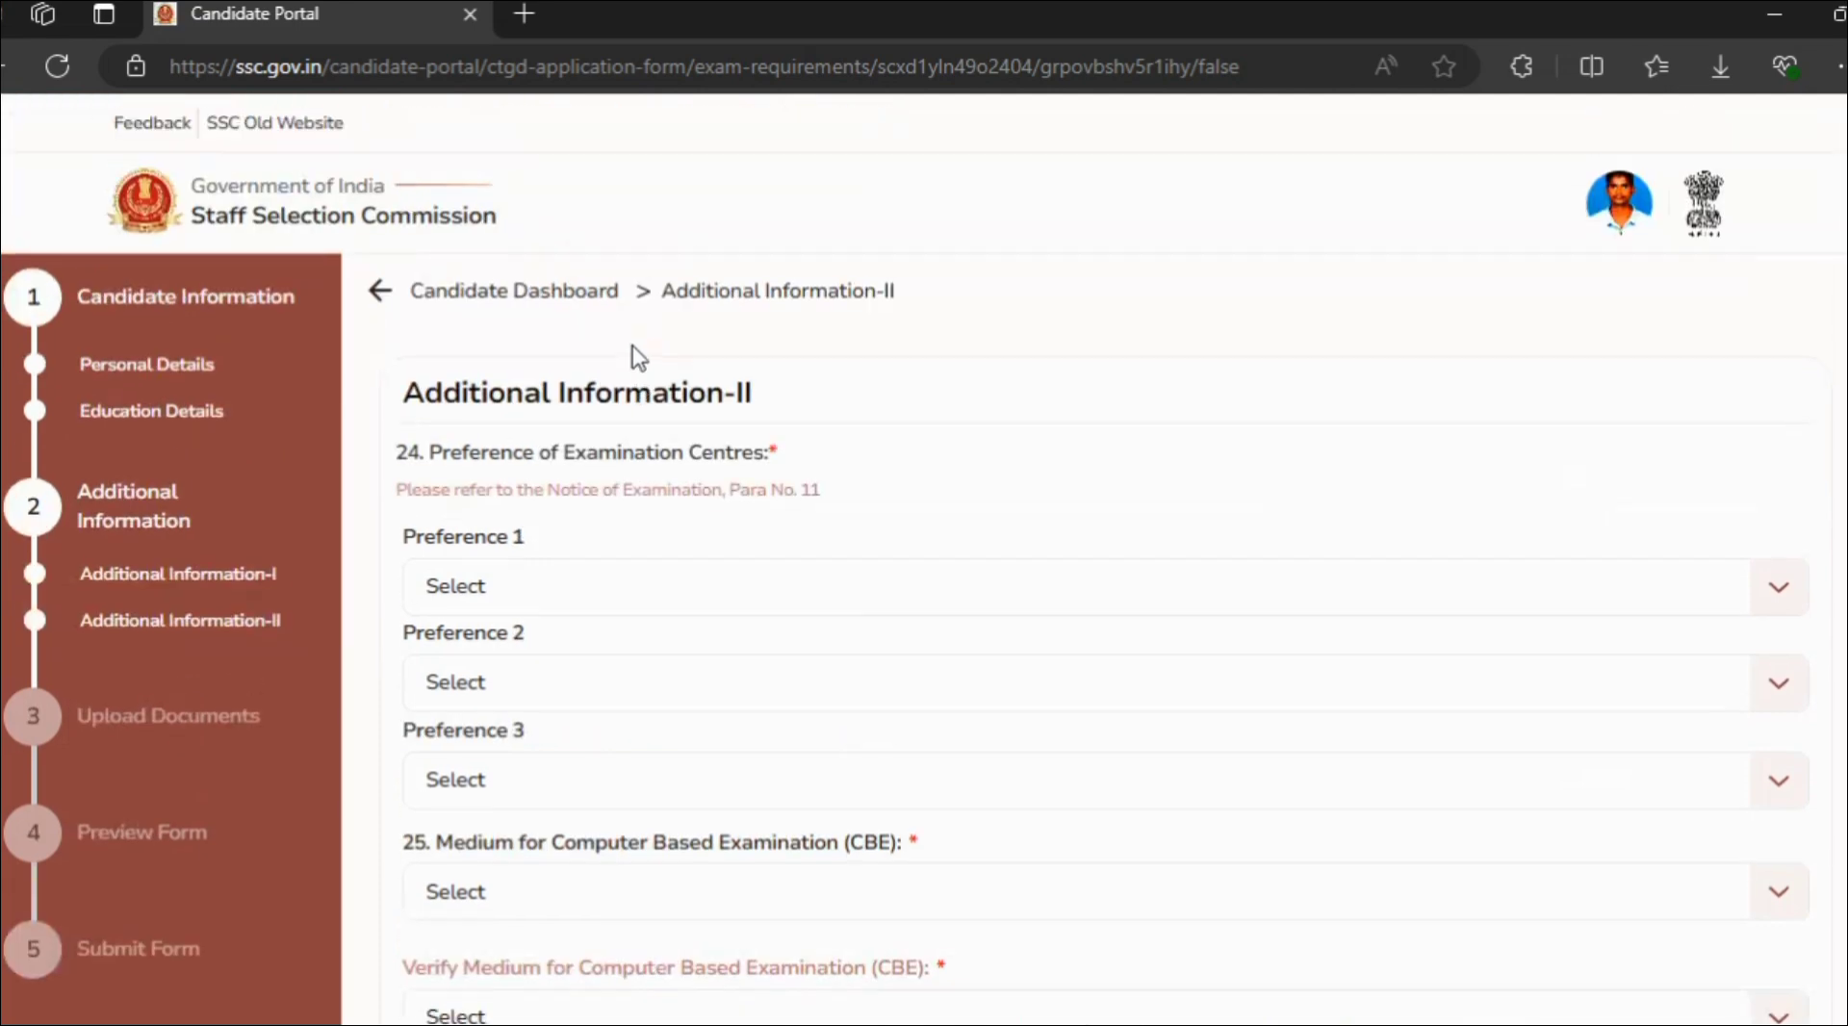
scroll(629, 351, down, 1)
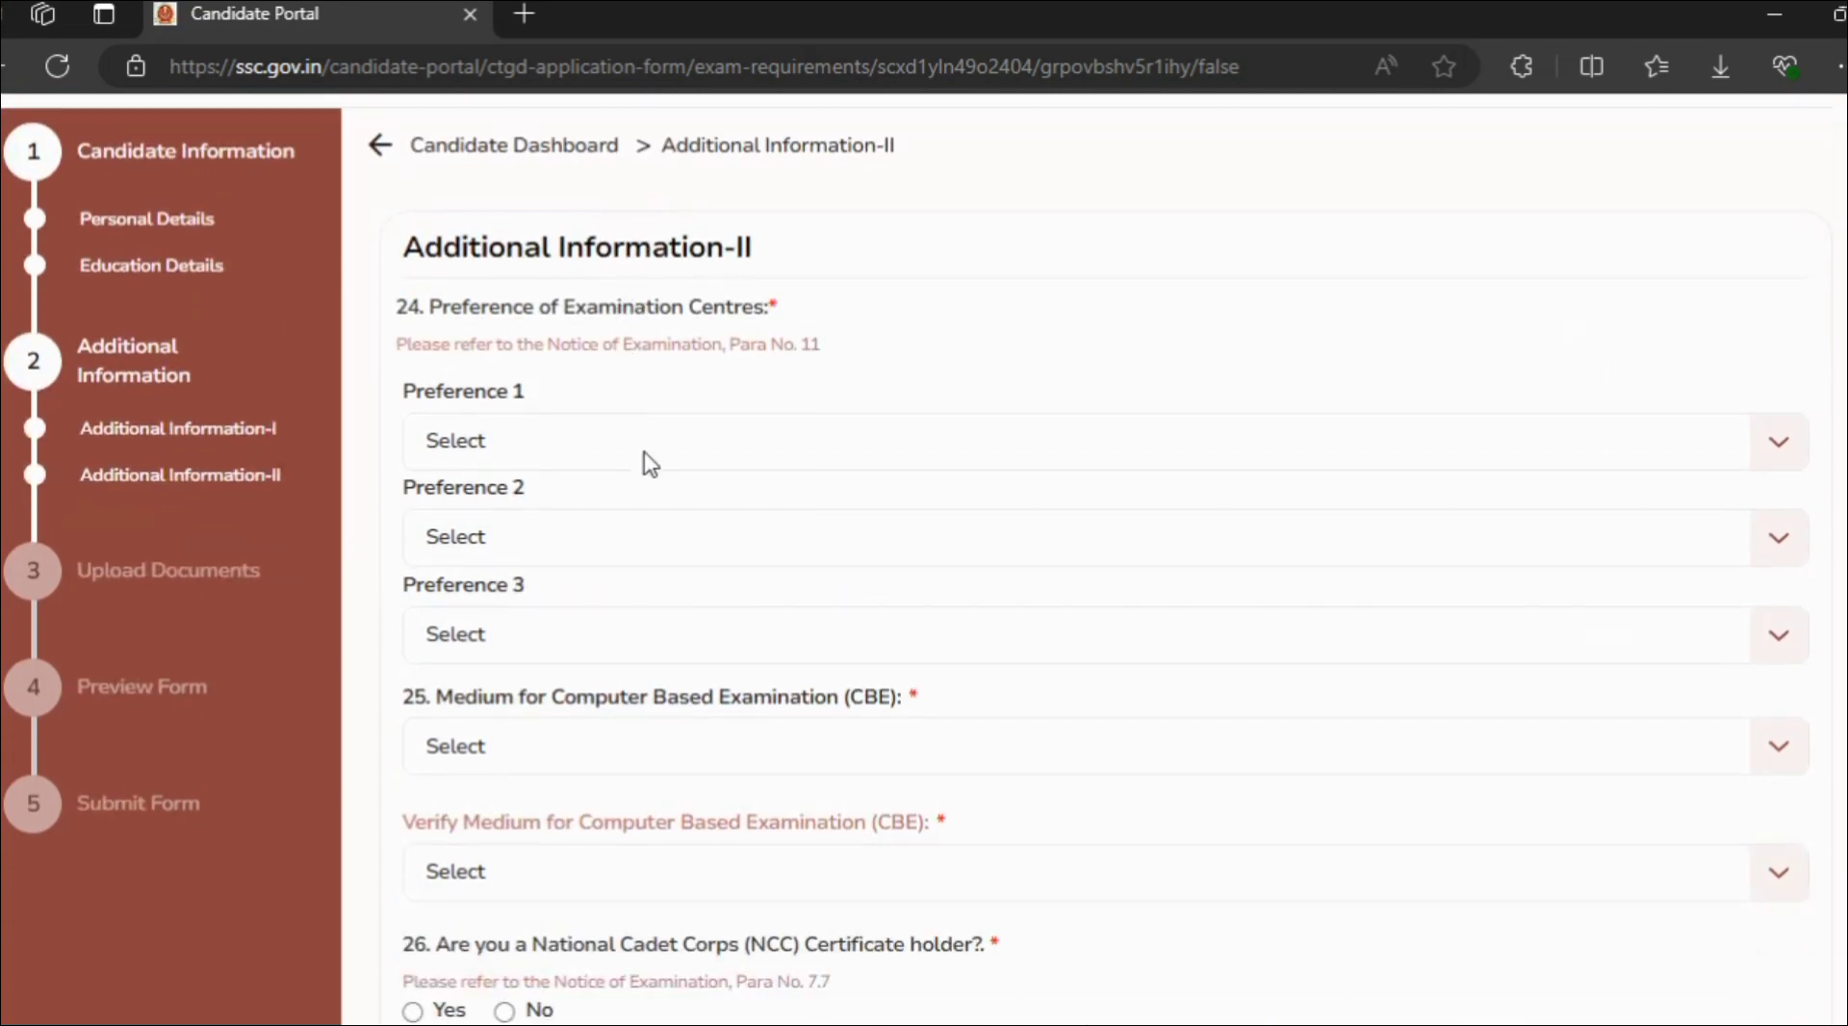
click(651, 464)
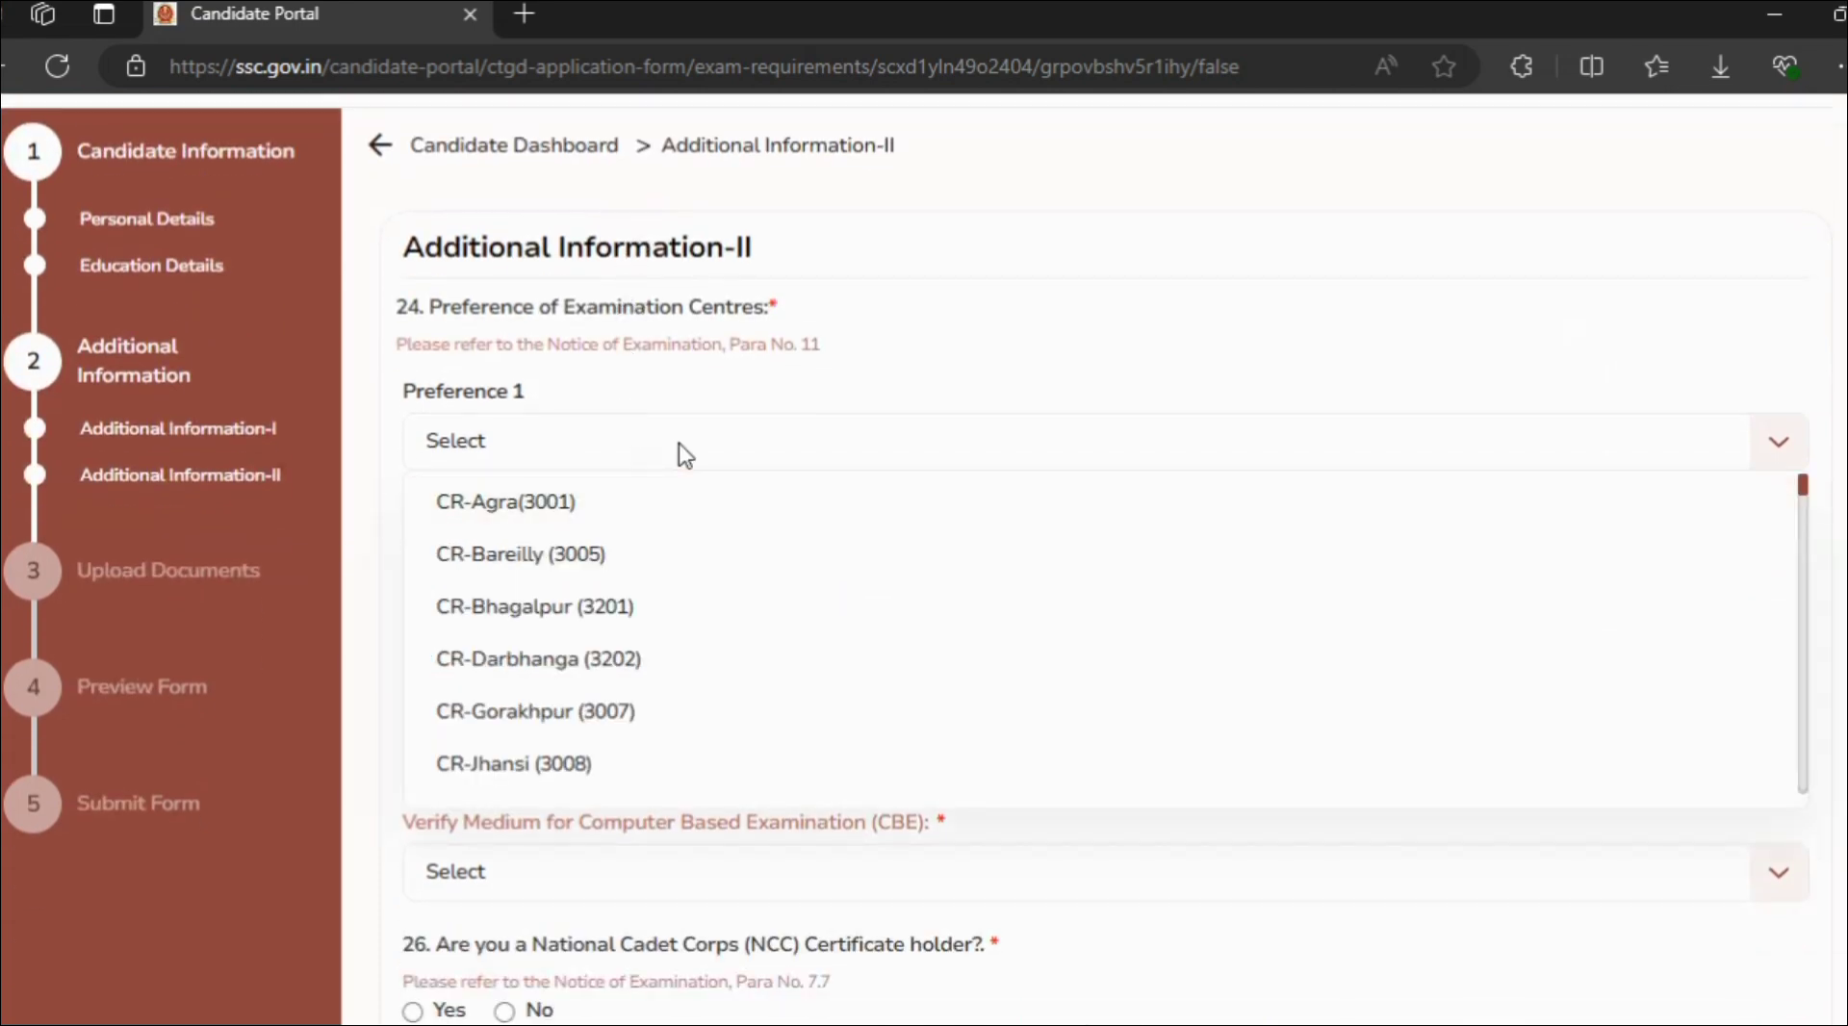
click(681, 435)
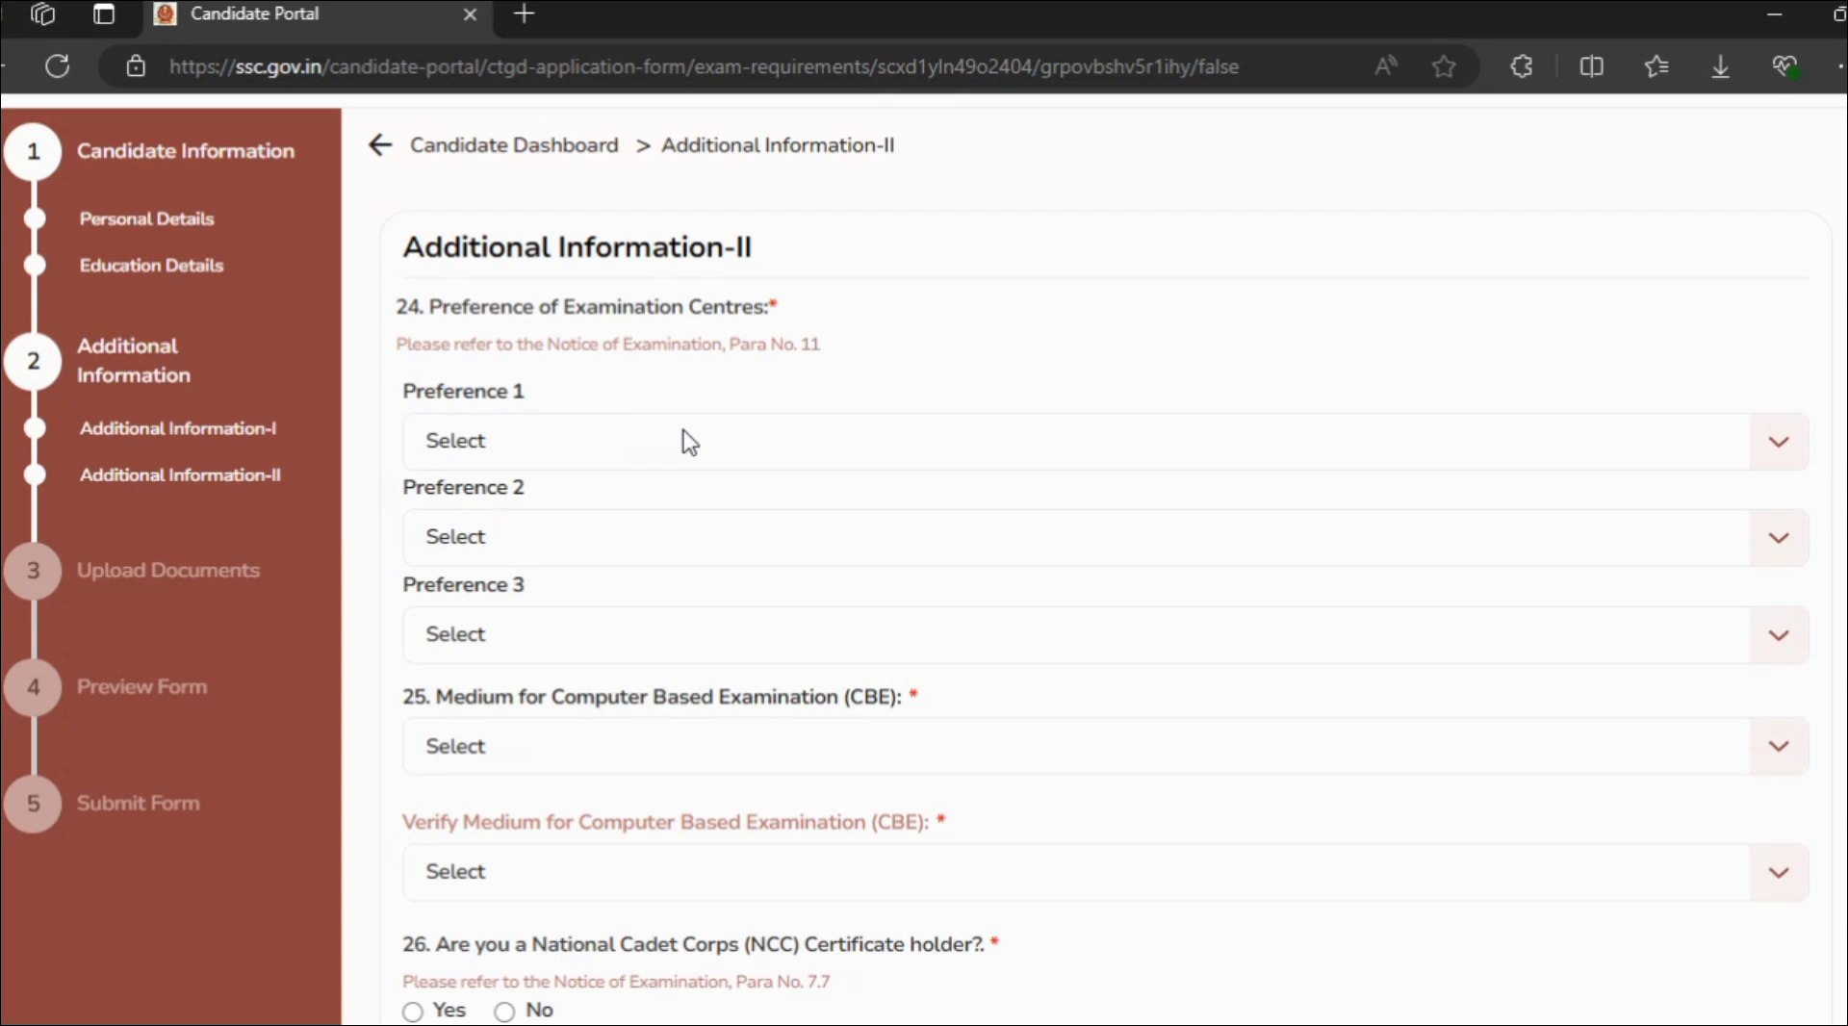
click(681, 452)
scroll(651, 399, down, 3)
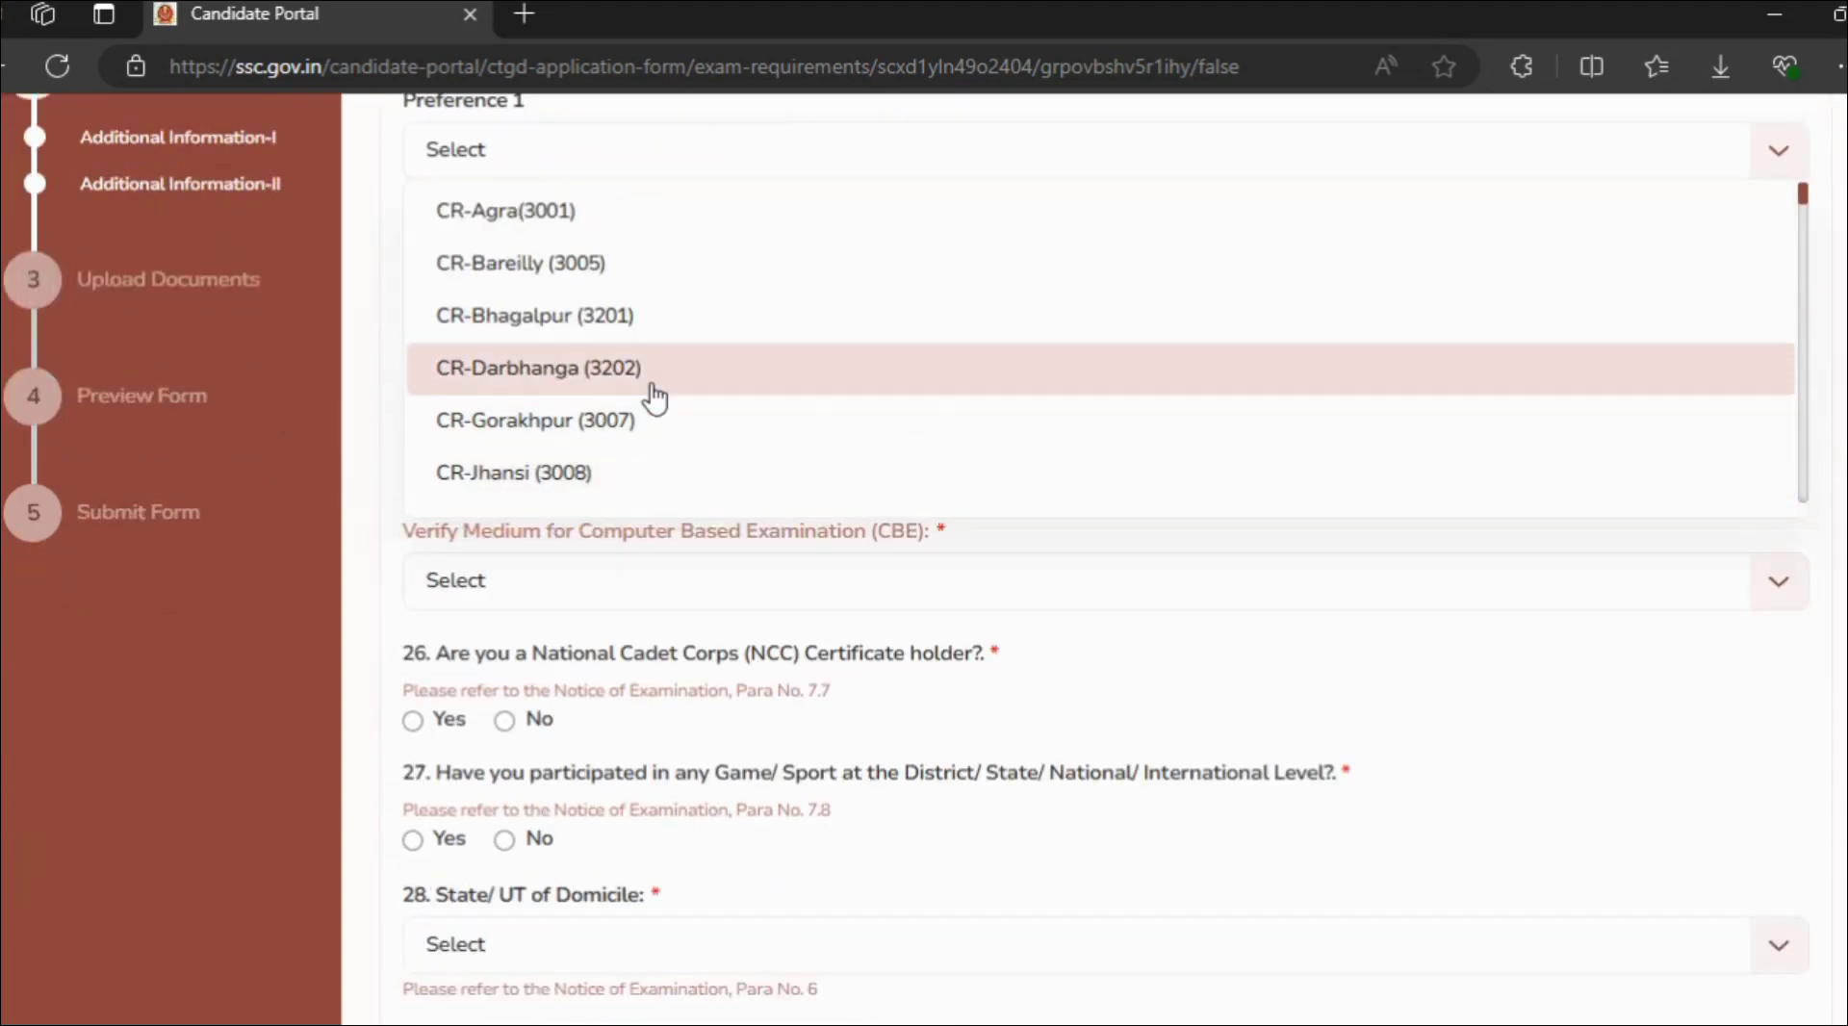
scroll(648, 396, up, 1)
scroll(658, 387, down, 3)
scroll(657, 387, up, 2)
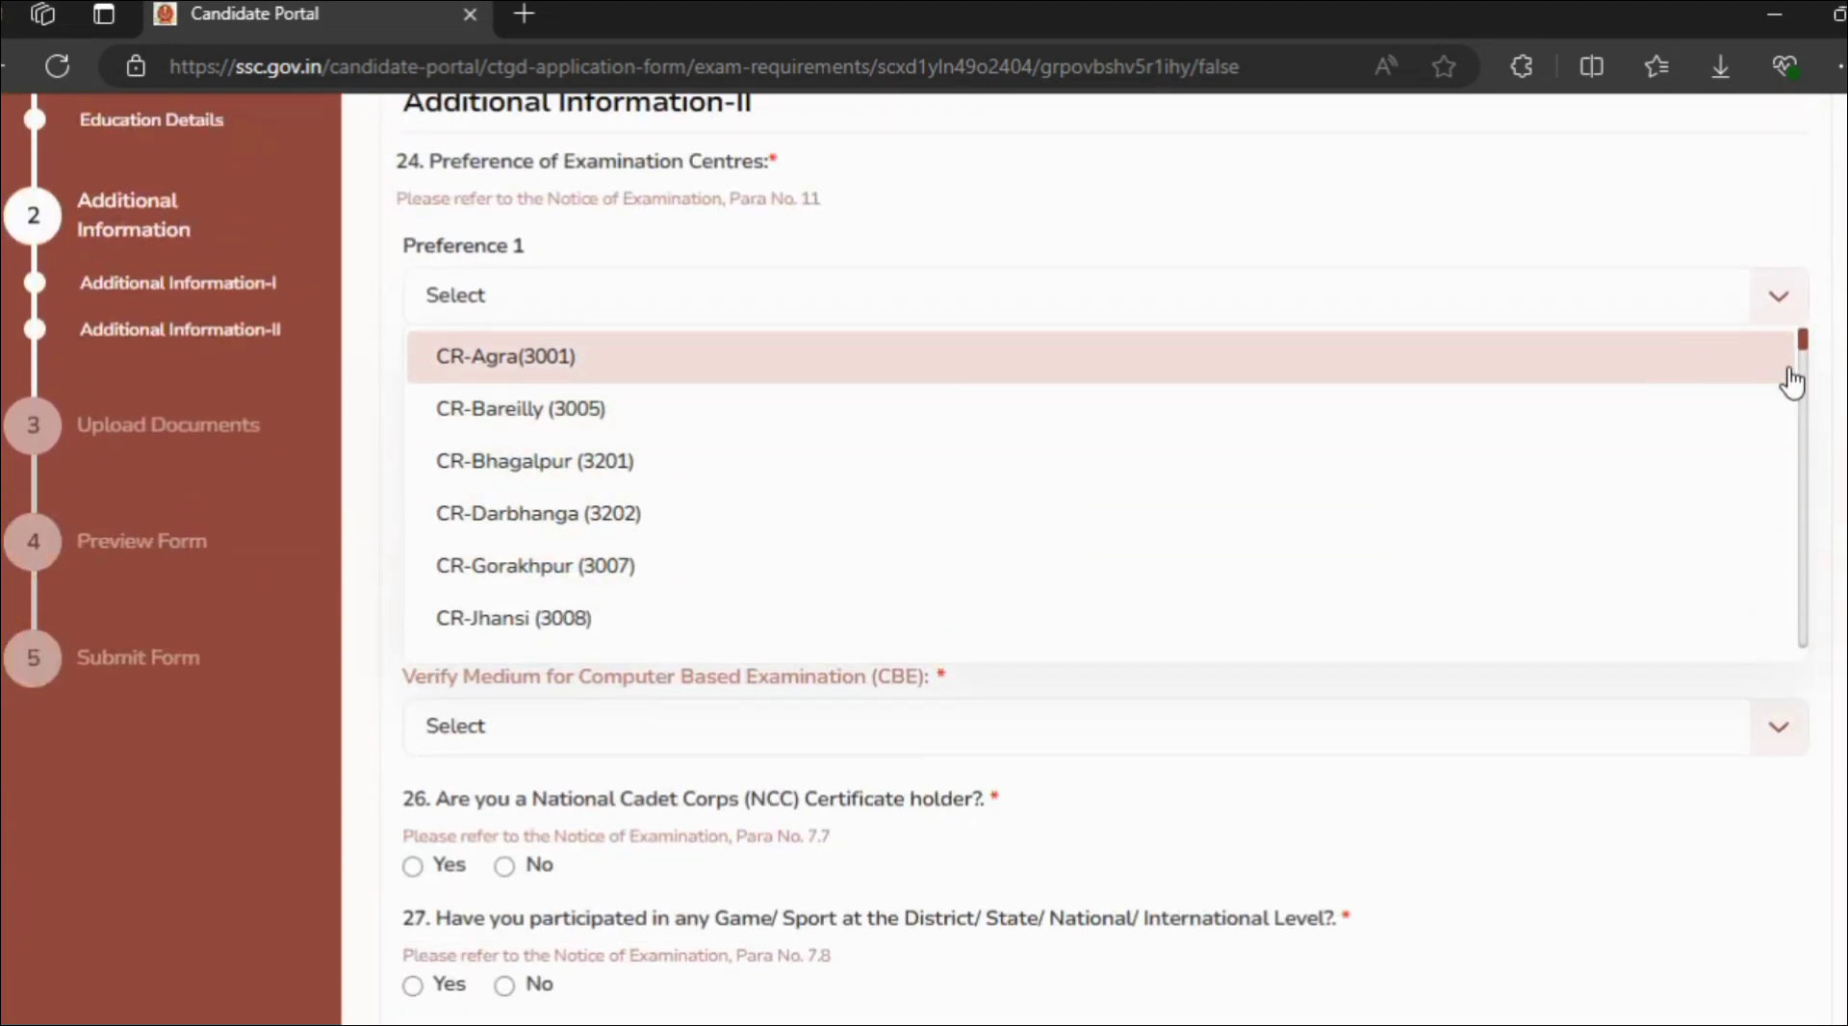
drag(1806, 355, 1826, 589)
scroll(680, 524, up, 4)
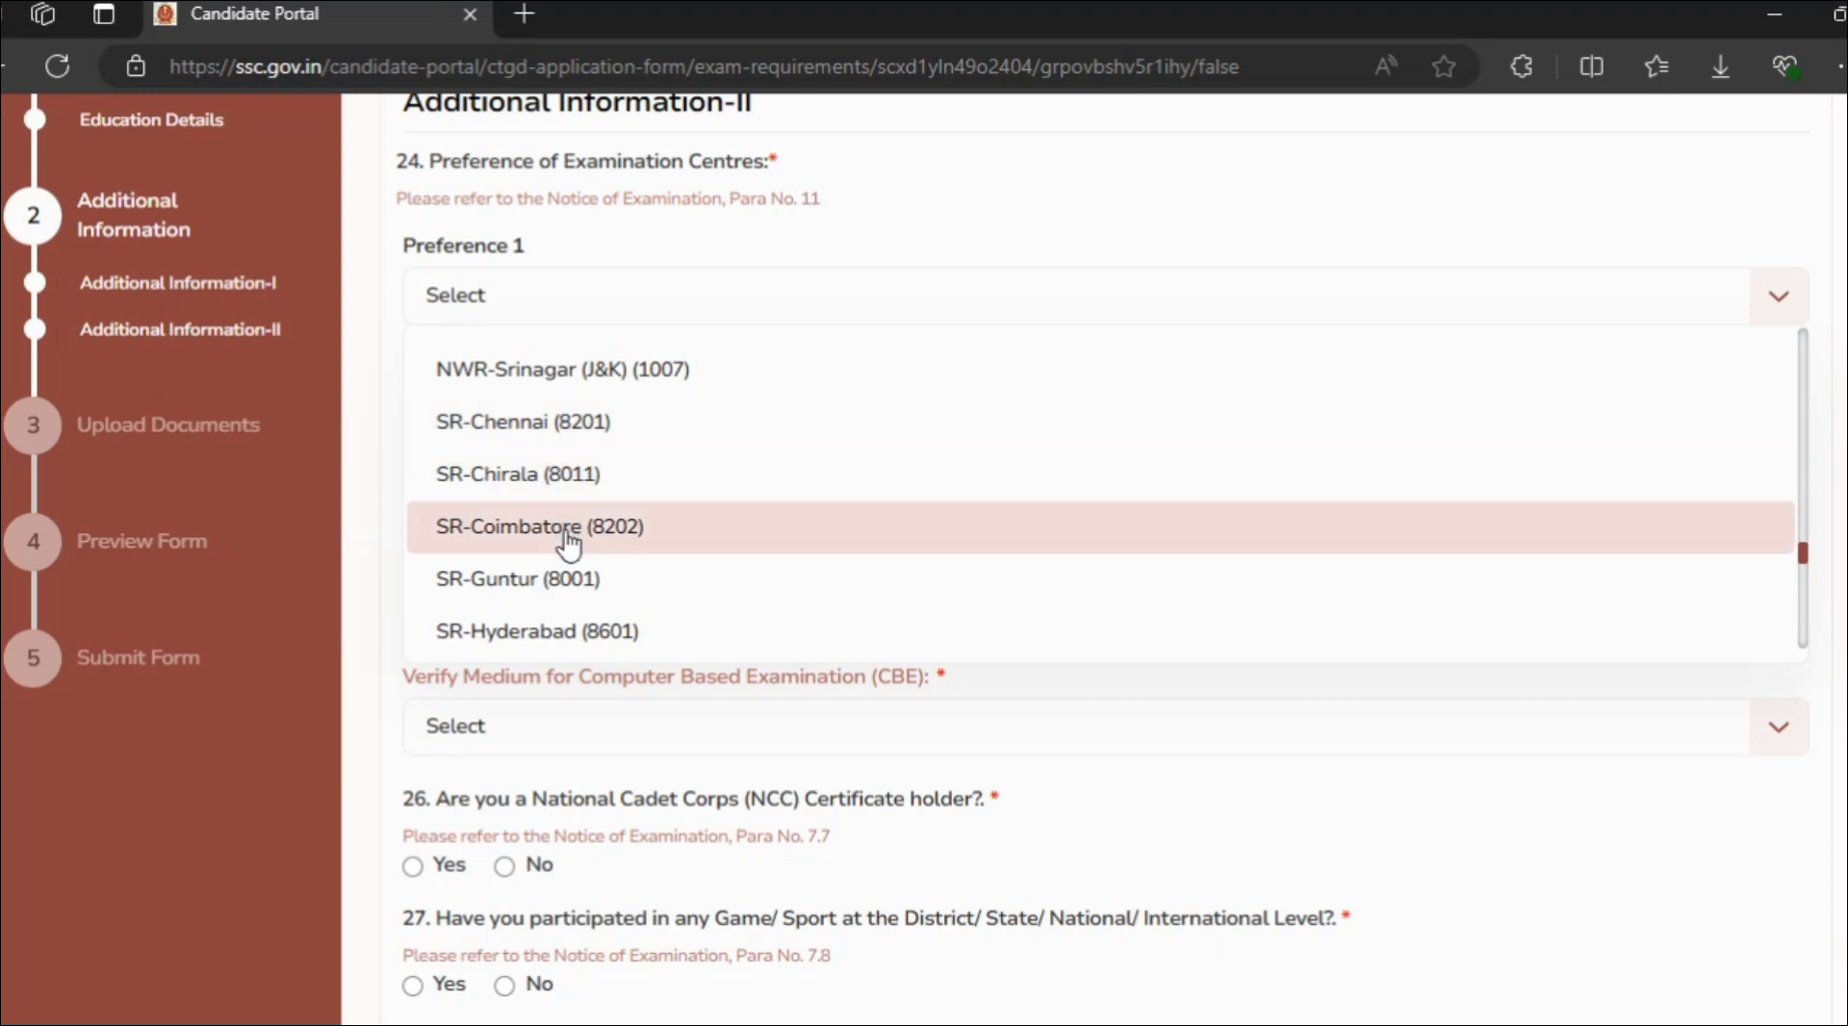
scroll(565, 537, down, 2)
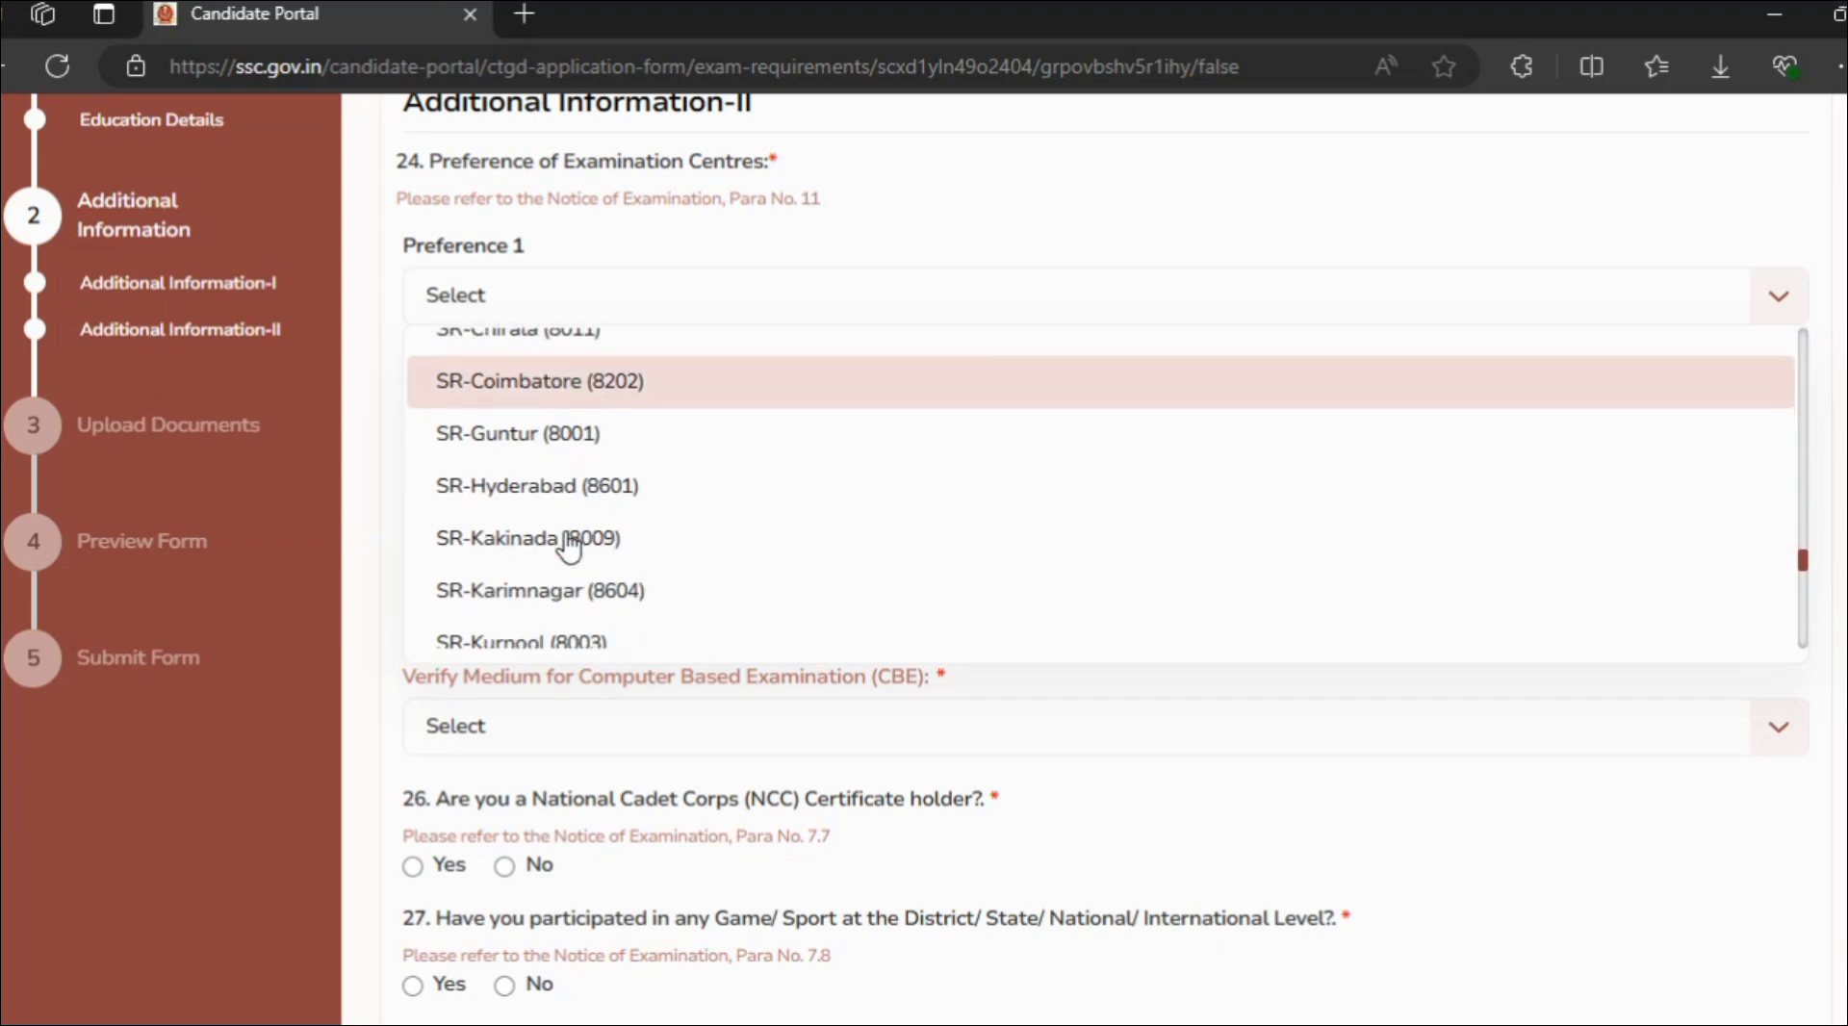
click(587, 395)
Set Preference 2 to SR-Salem (8205) and Preference 3 to SR-Chennai (8201)
click(601, 395)
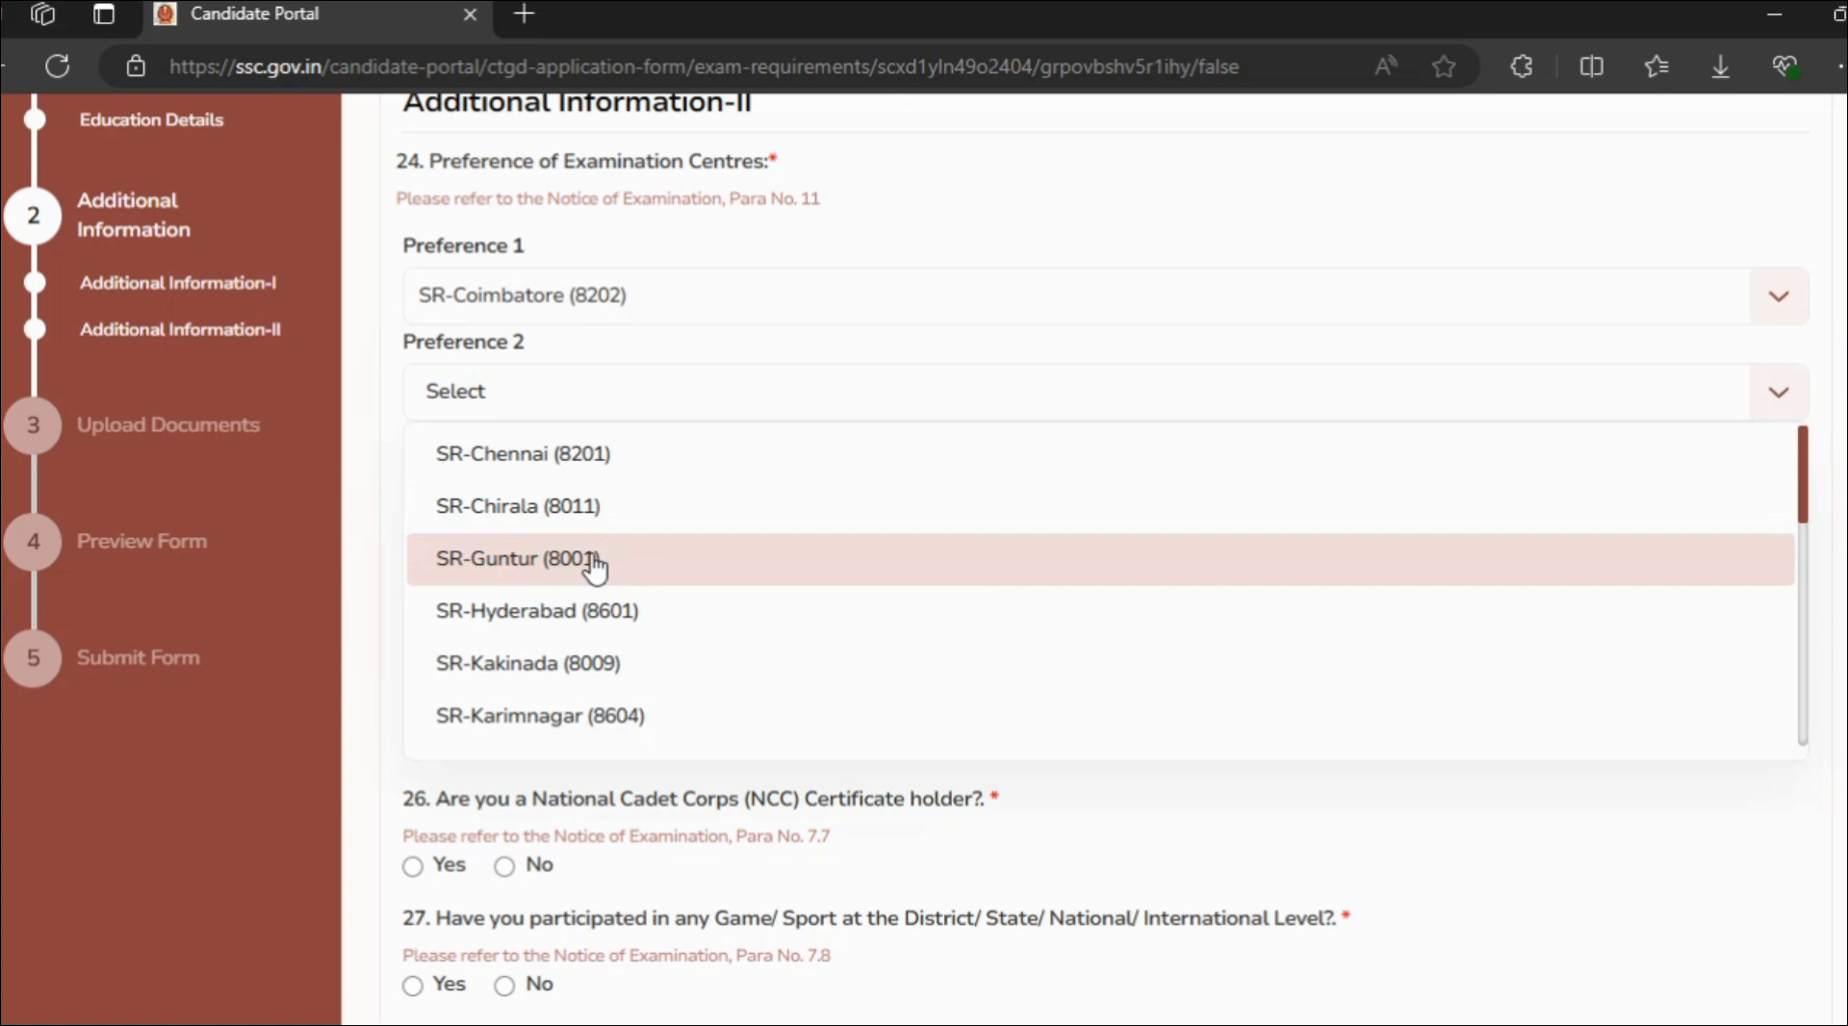
scroll(595, 568, down, 2)
scroll(597, 568, down, 2)
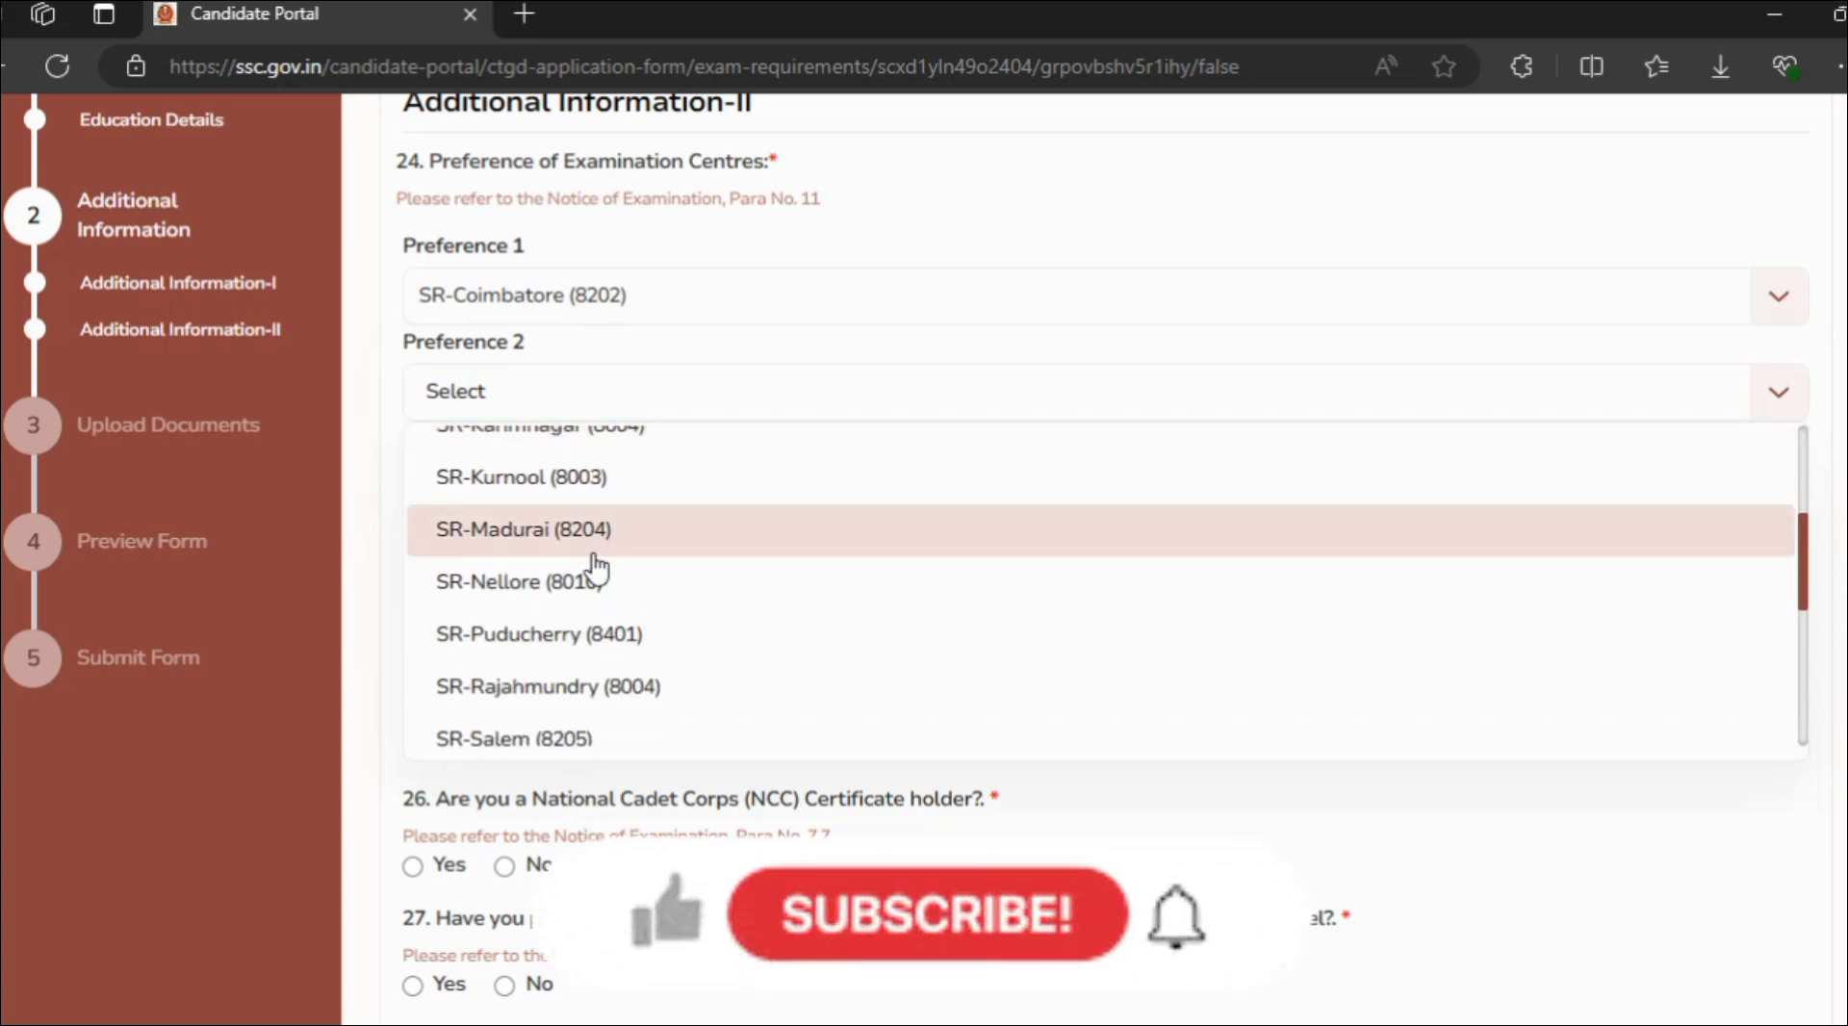
scroll(597, 568, down, 2)
click(554, 599)
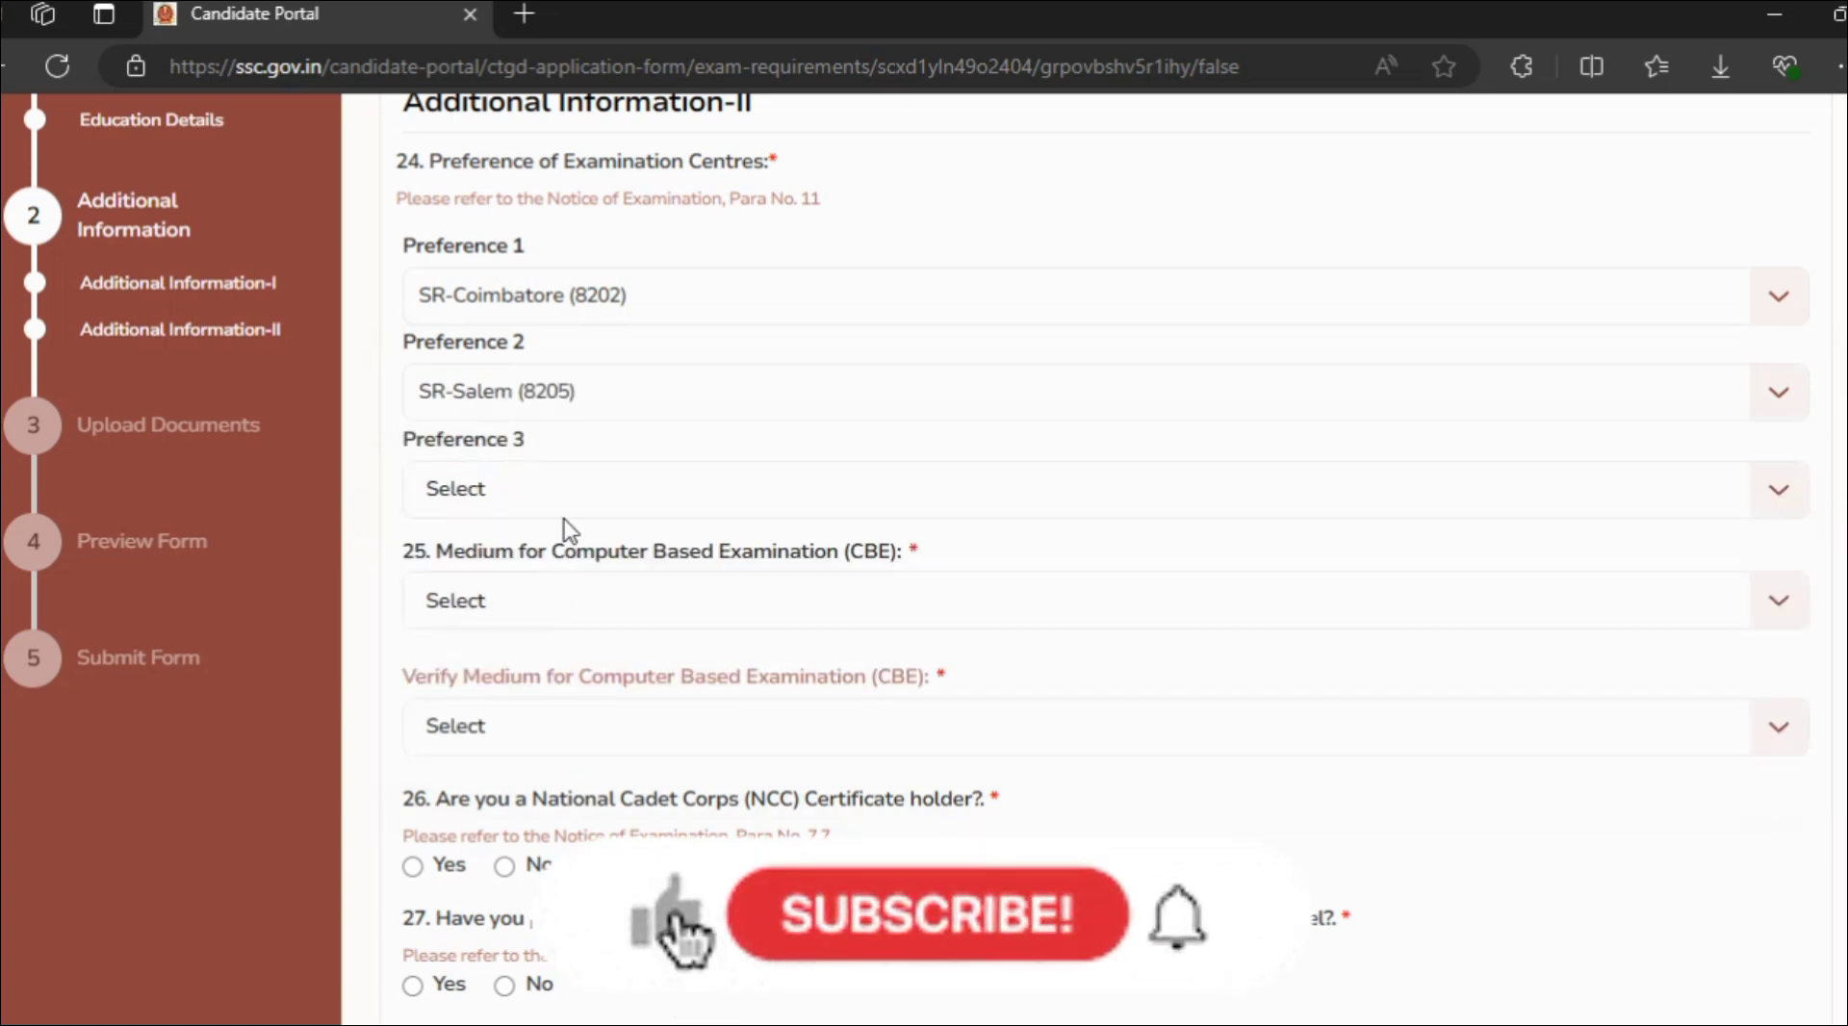
click(570, 500)
scroll(605, 612, down, 2)
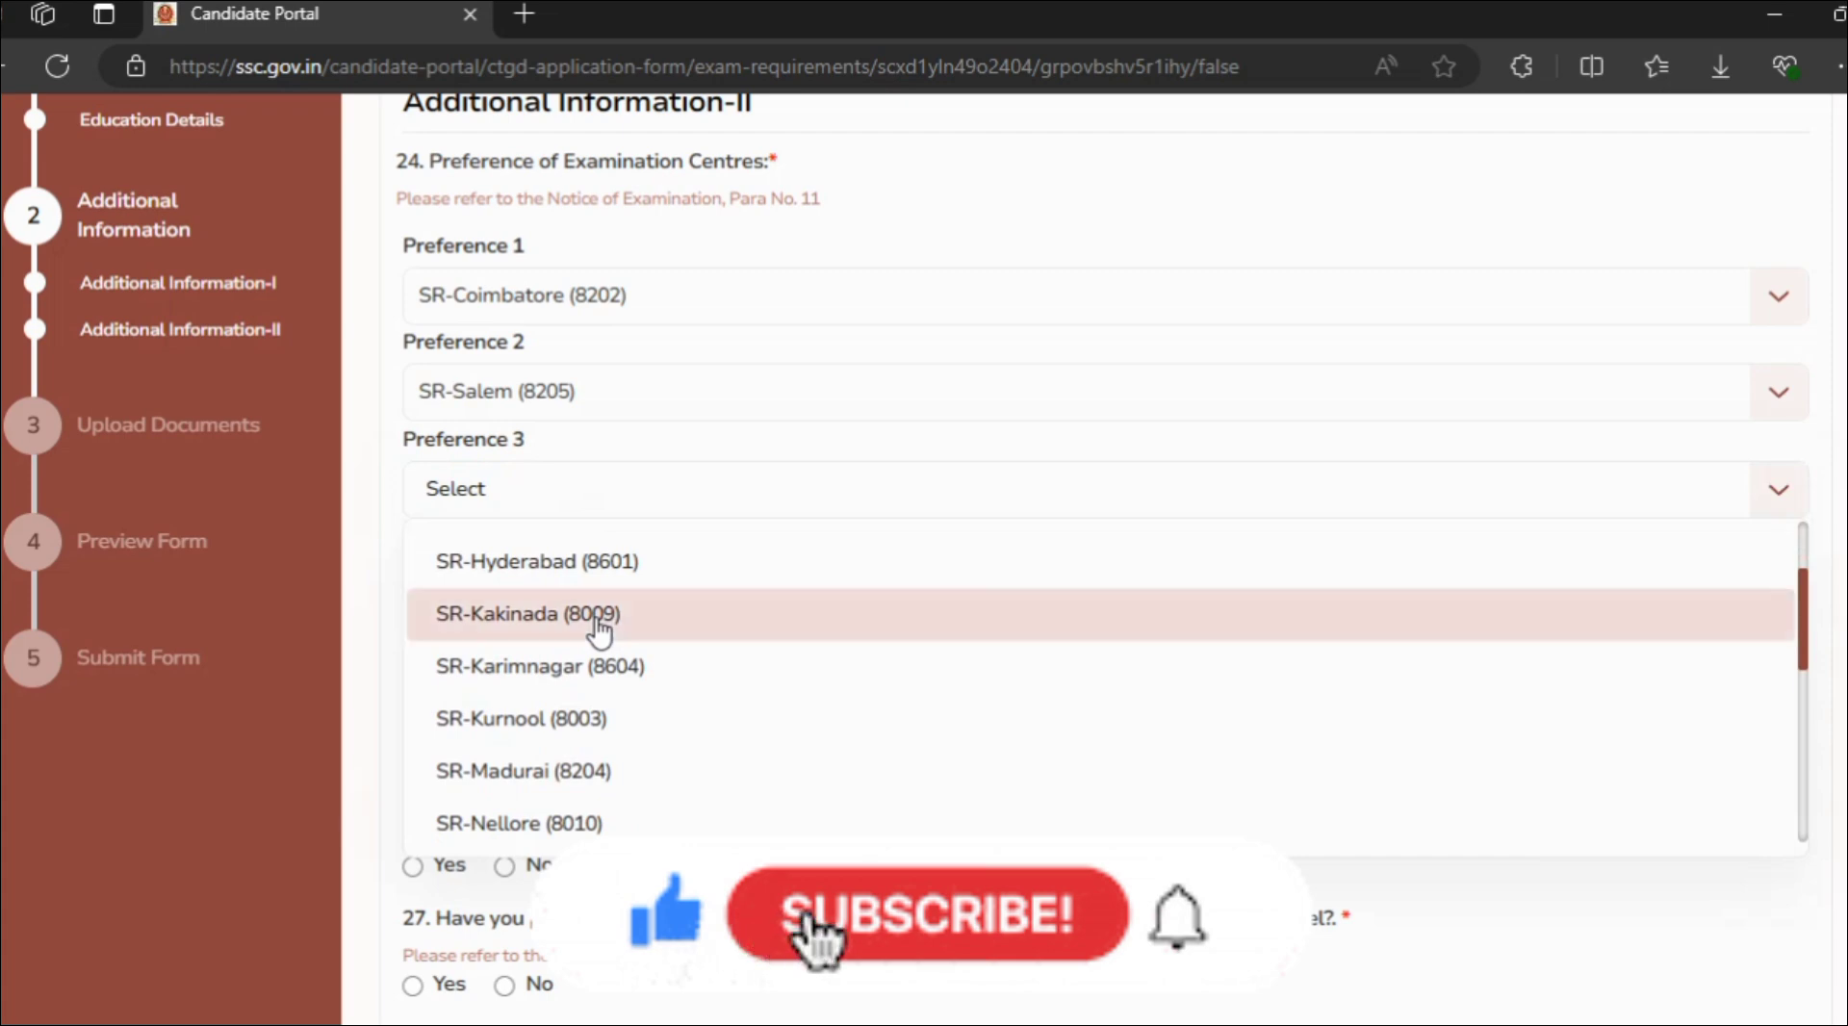
scroll(599, 631, down, 1)
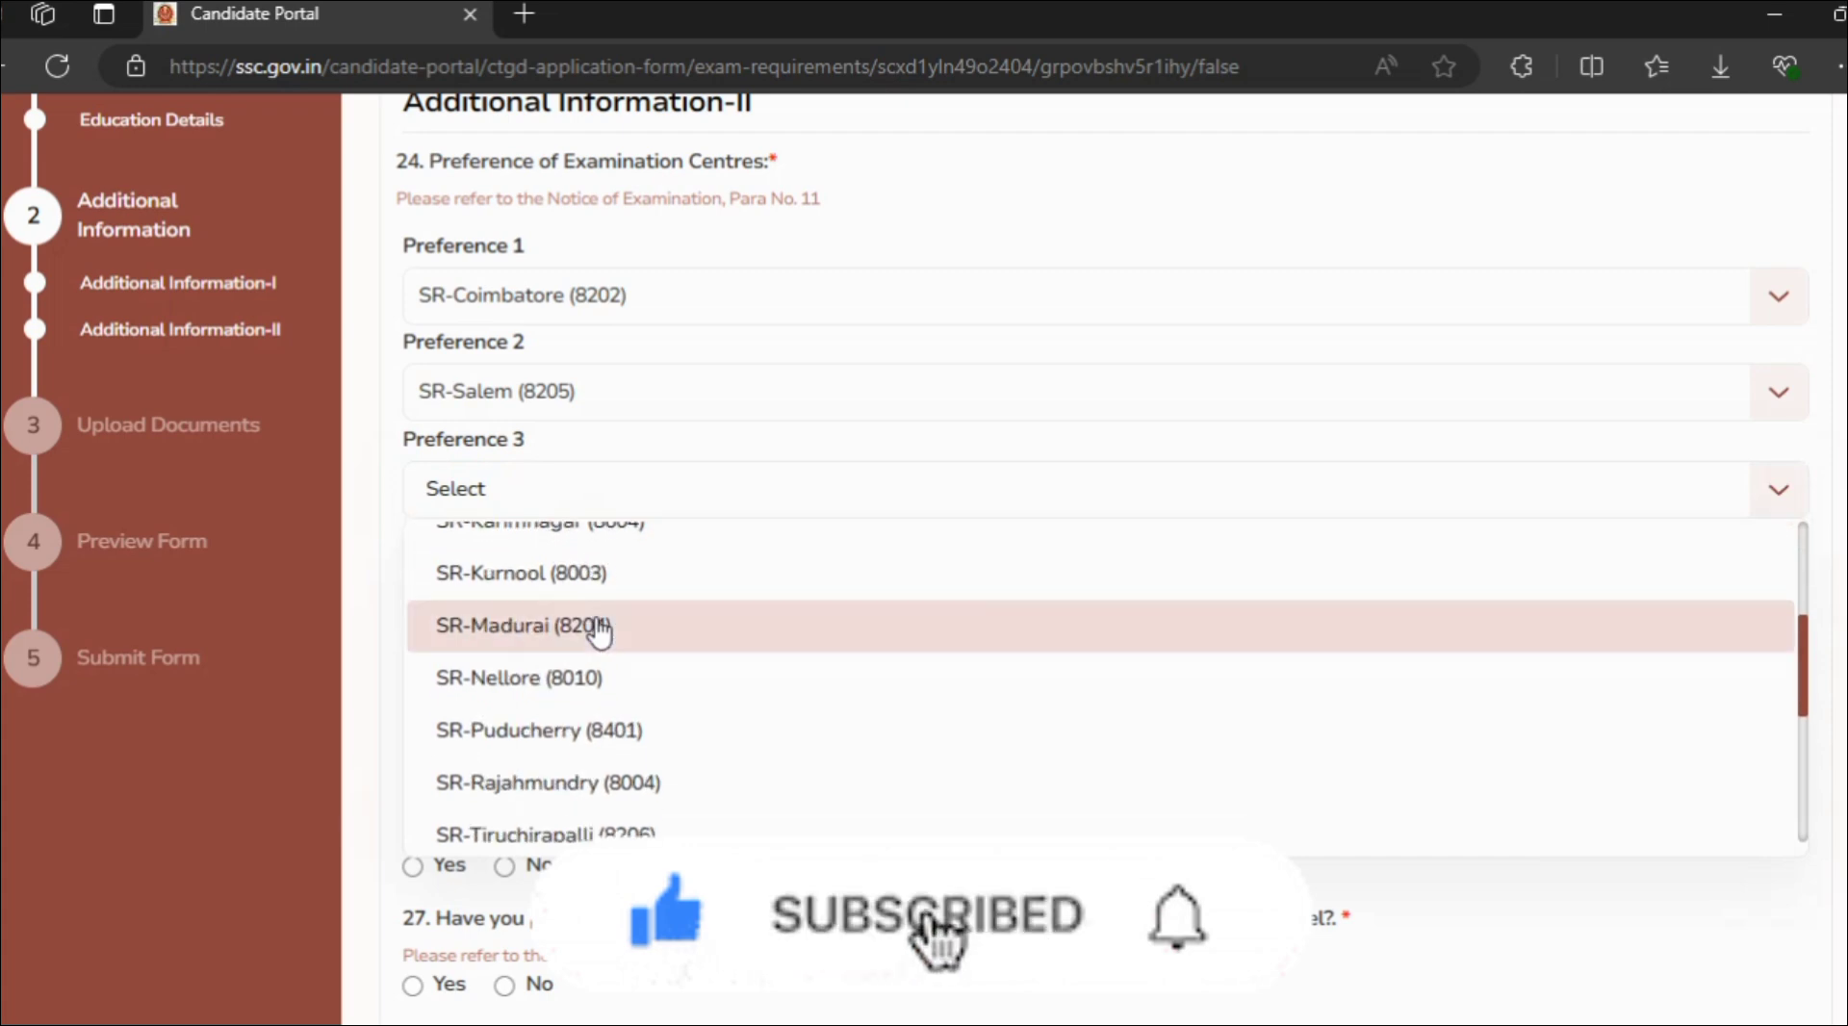
scroll(599, 631, down, 1)
scroll(599, 631, down, 1)
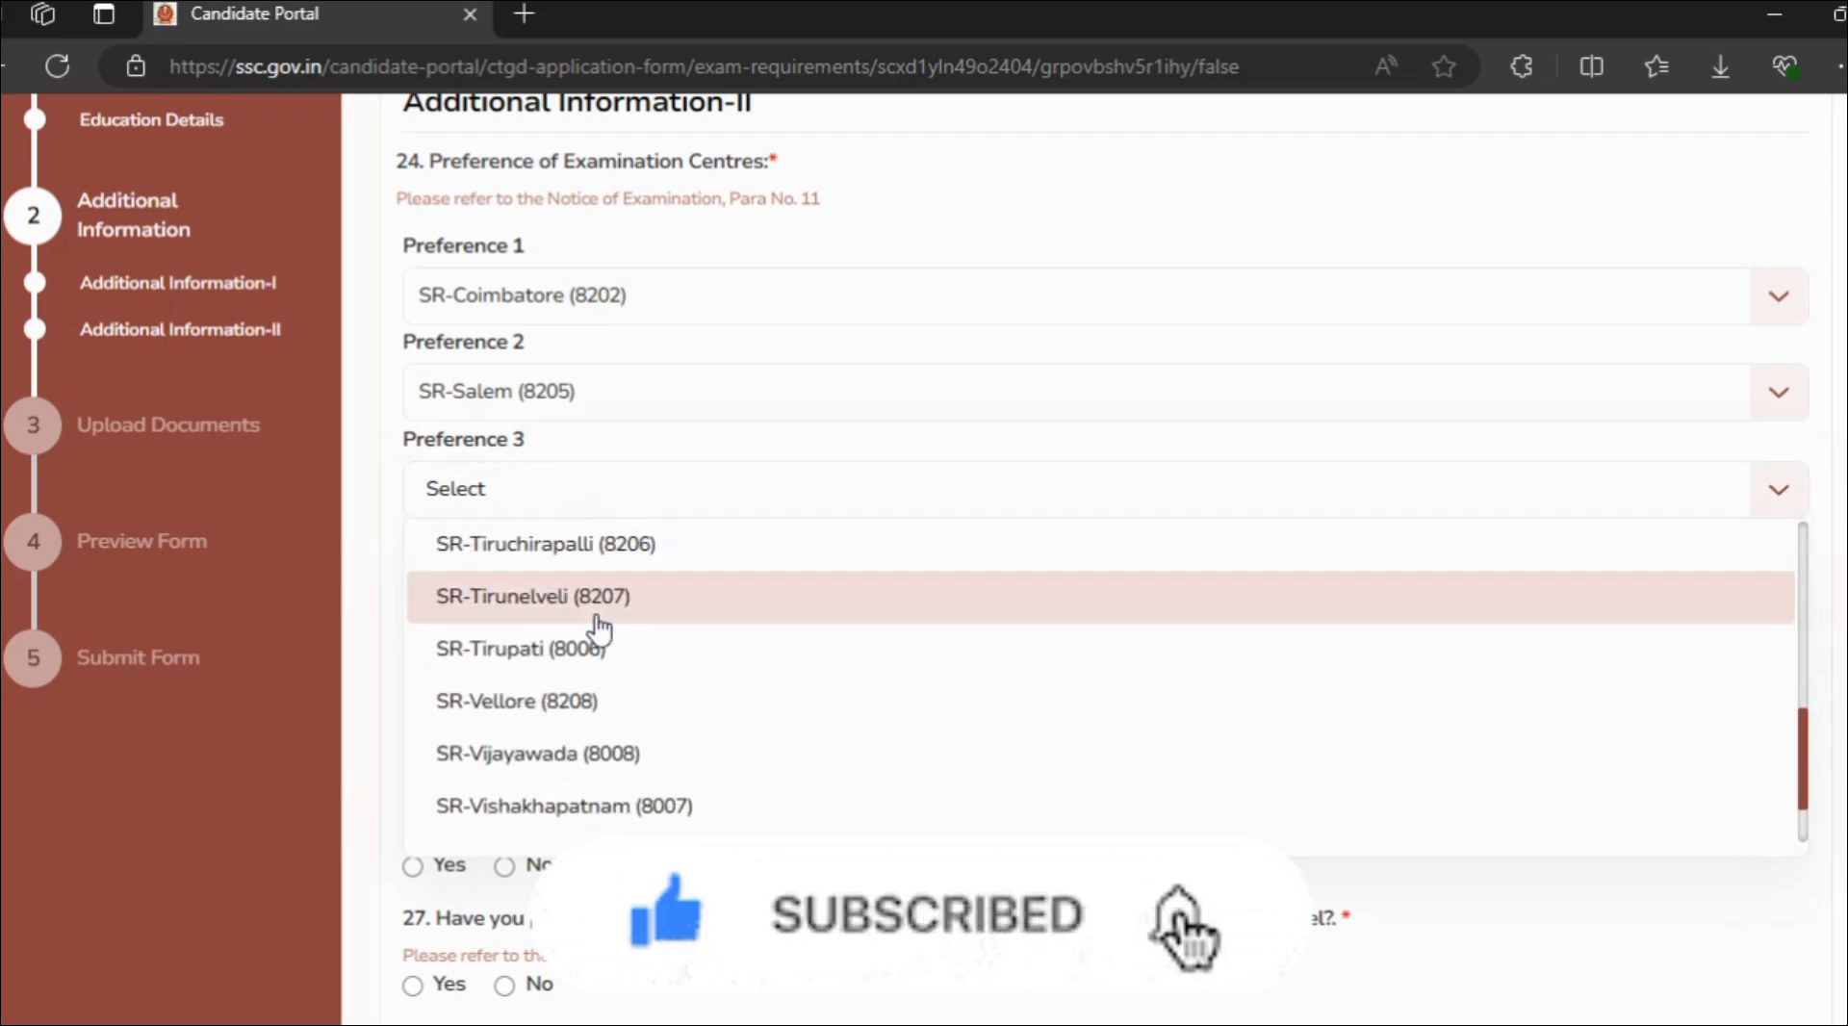
scroll(599, 630, down, 1)
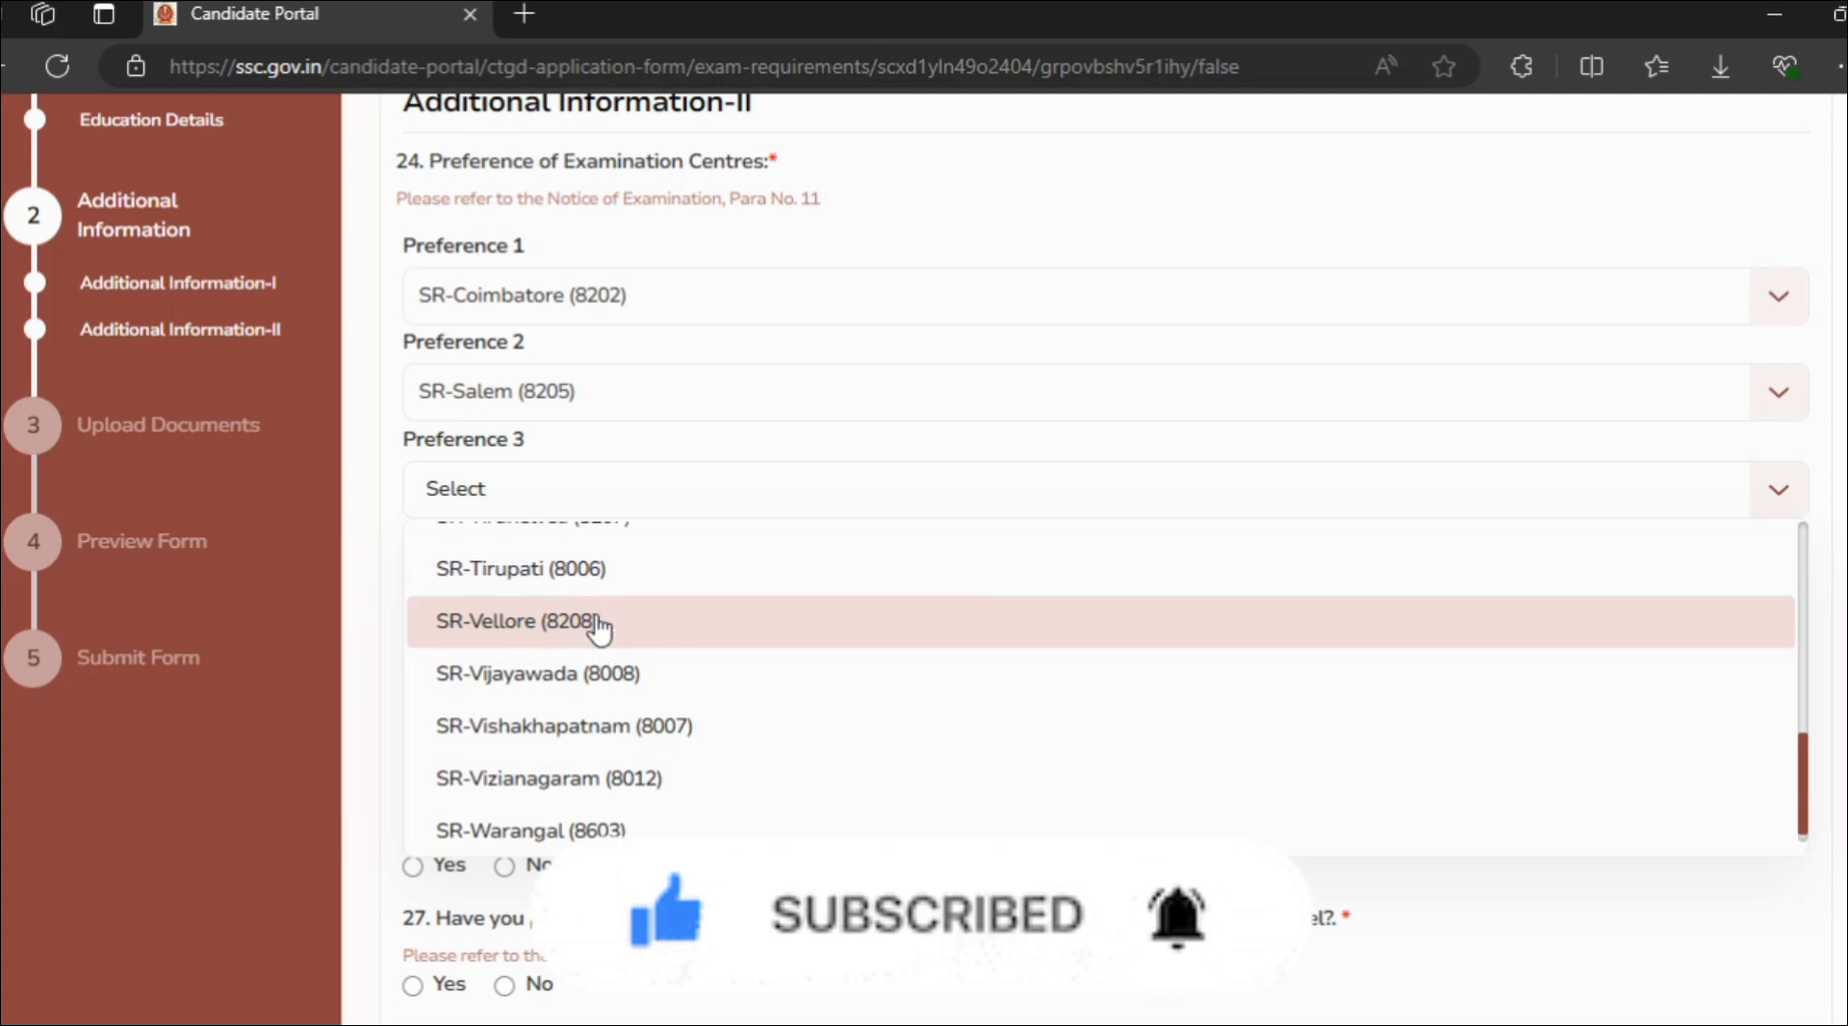
scroll(599, 631, up, 5)
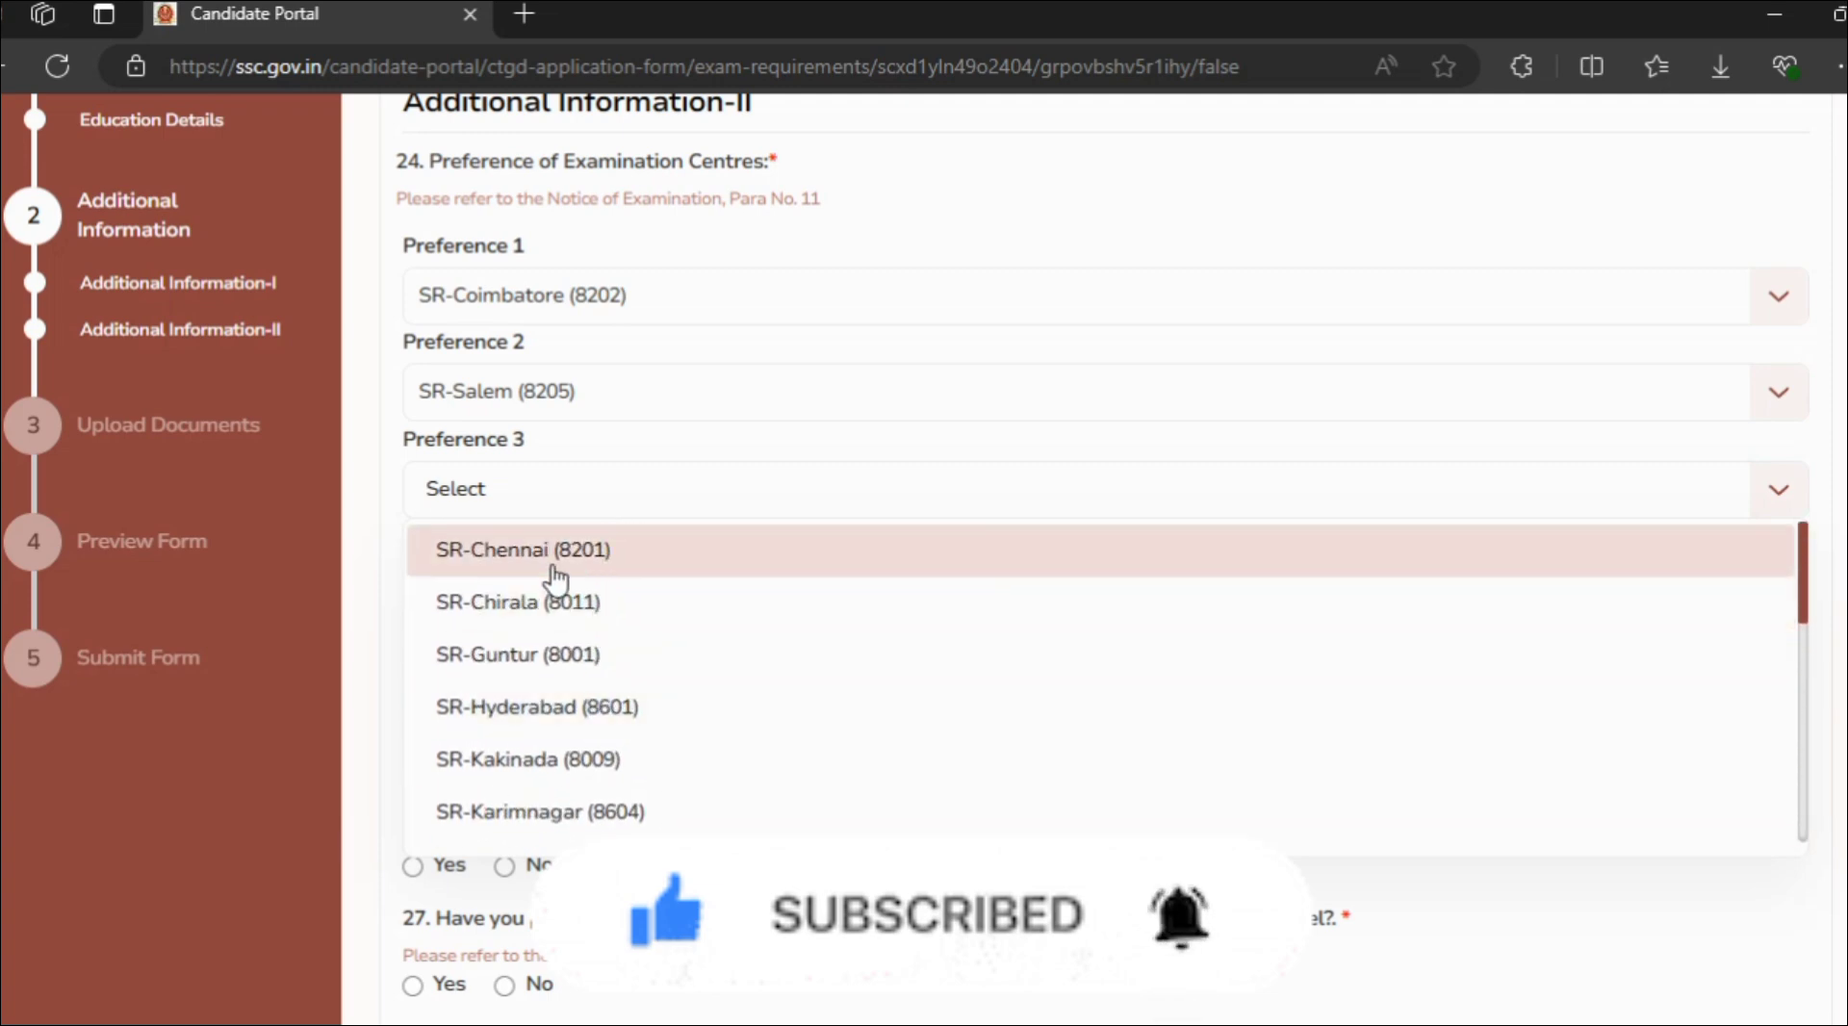
click(555, 578)
Set the computer-based exam medium and its verification both to 21 - Tamil
click(606, 611)
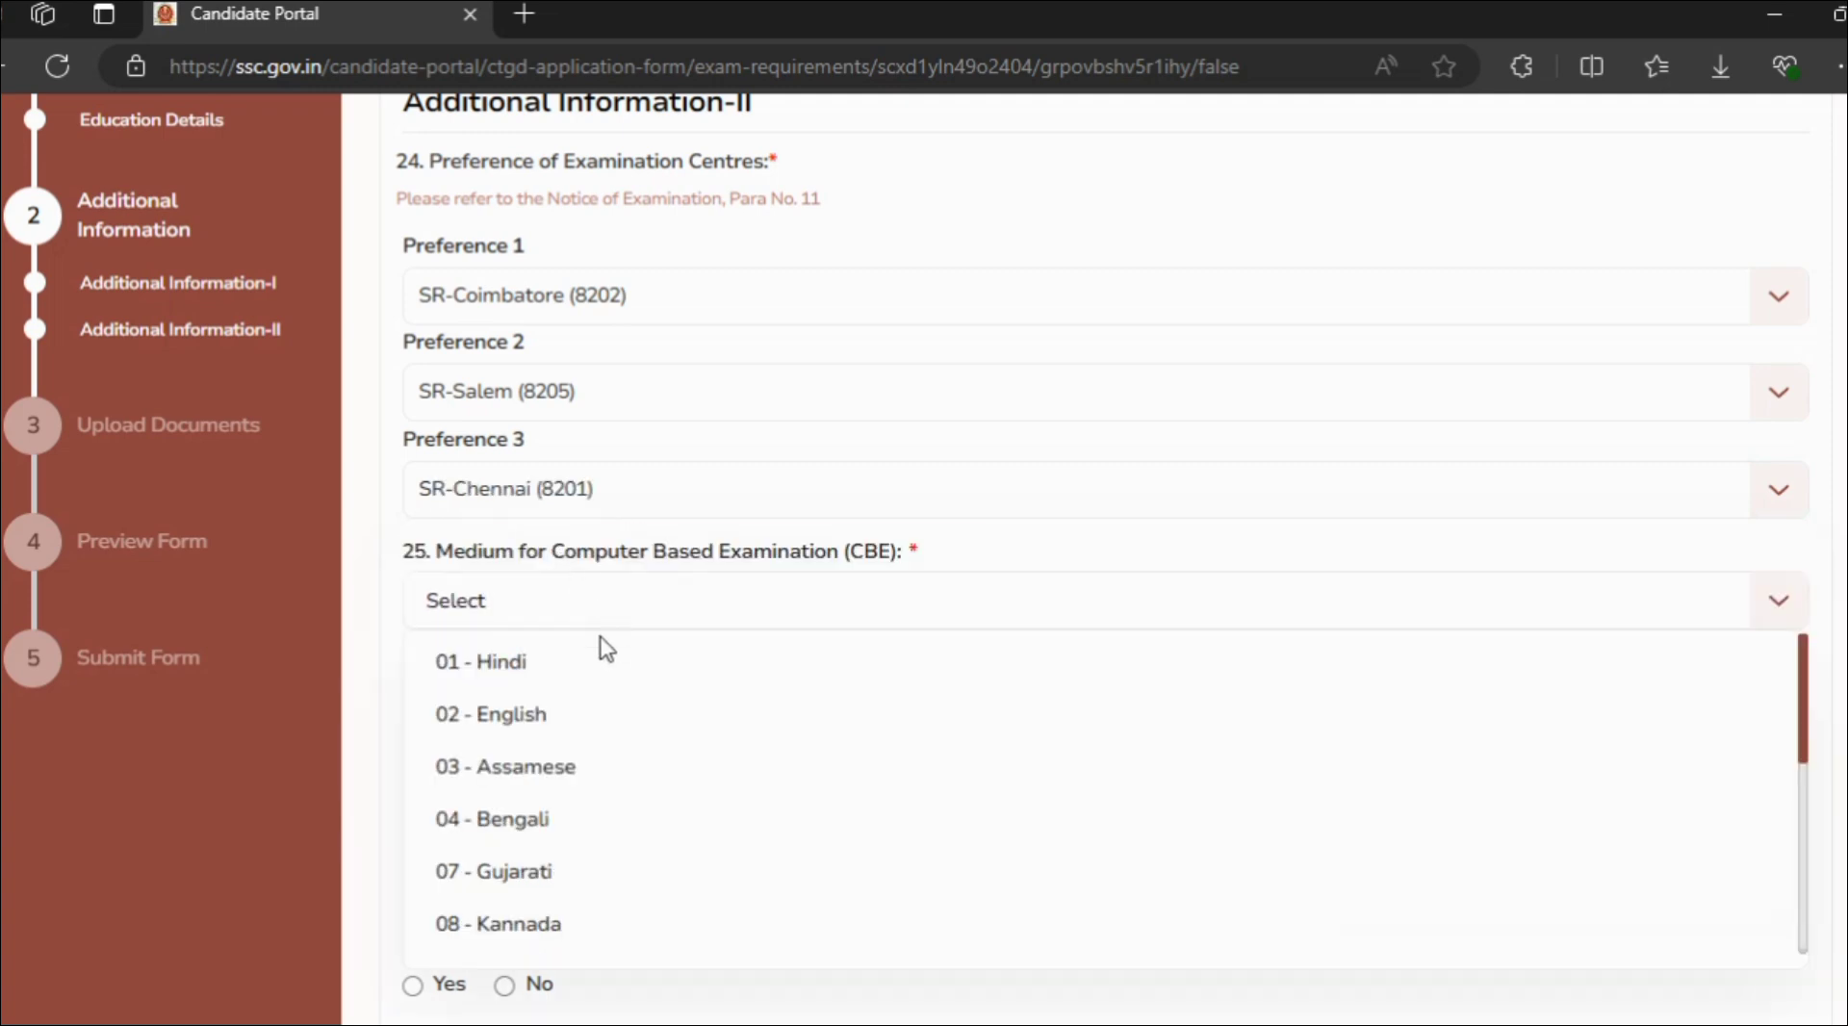
scroll(583, 756, down, 3)
scroll(580, 749, down, 2)
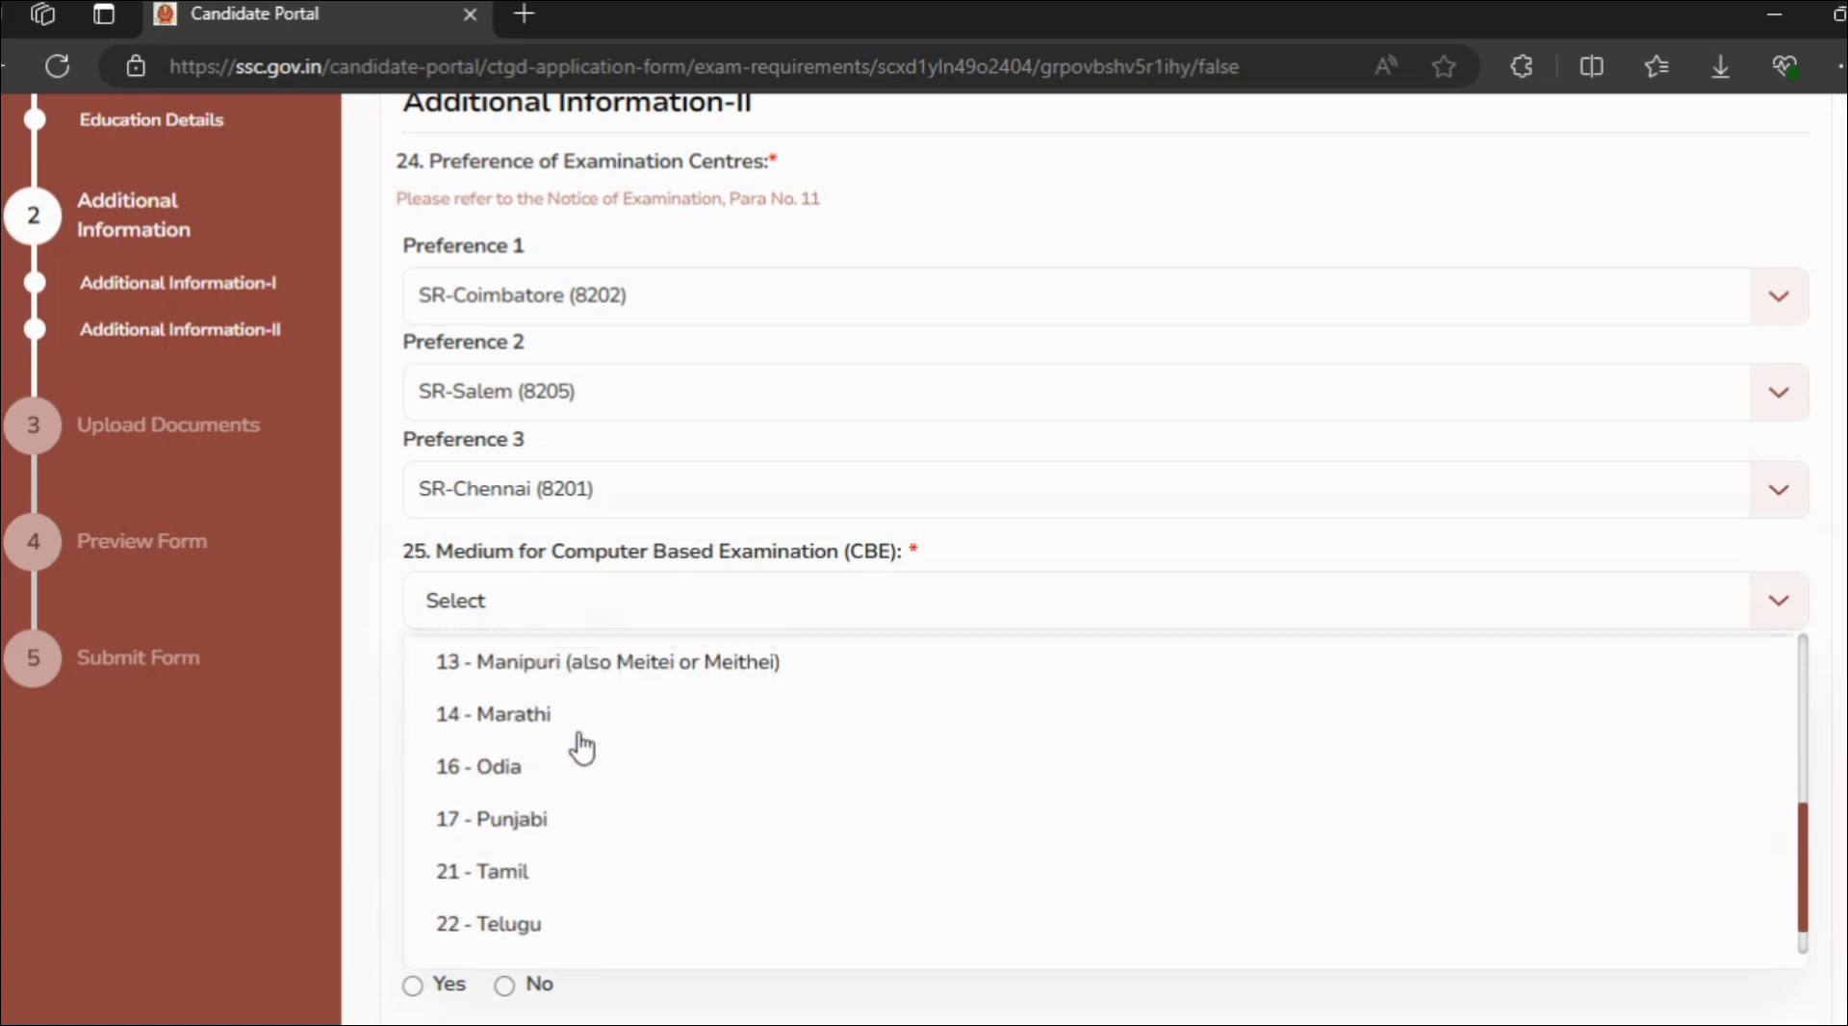
click(484, 826)
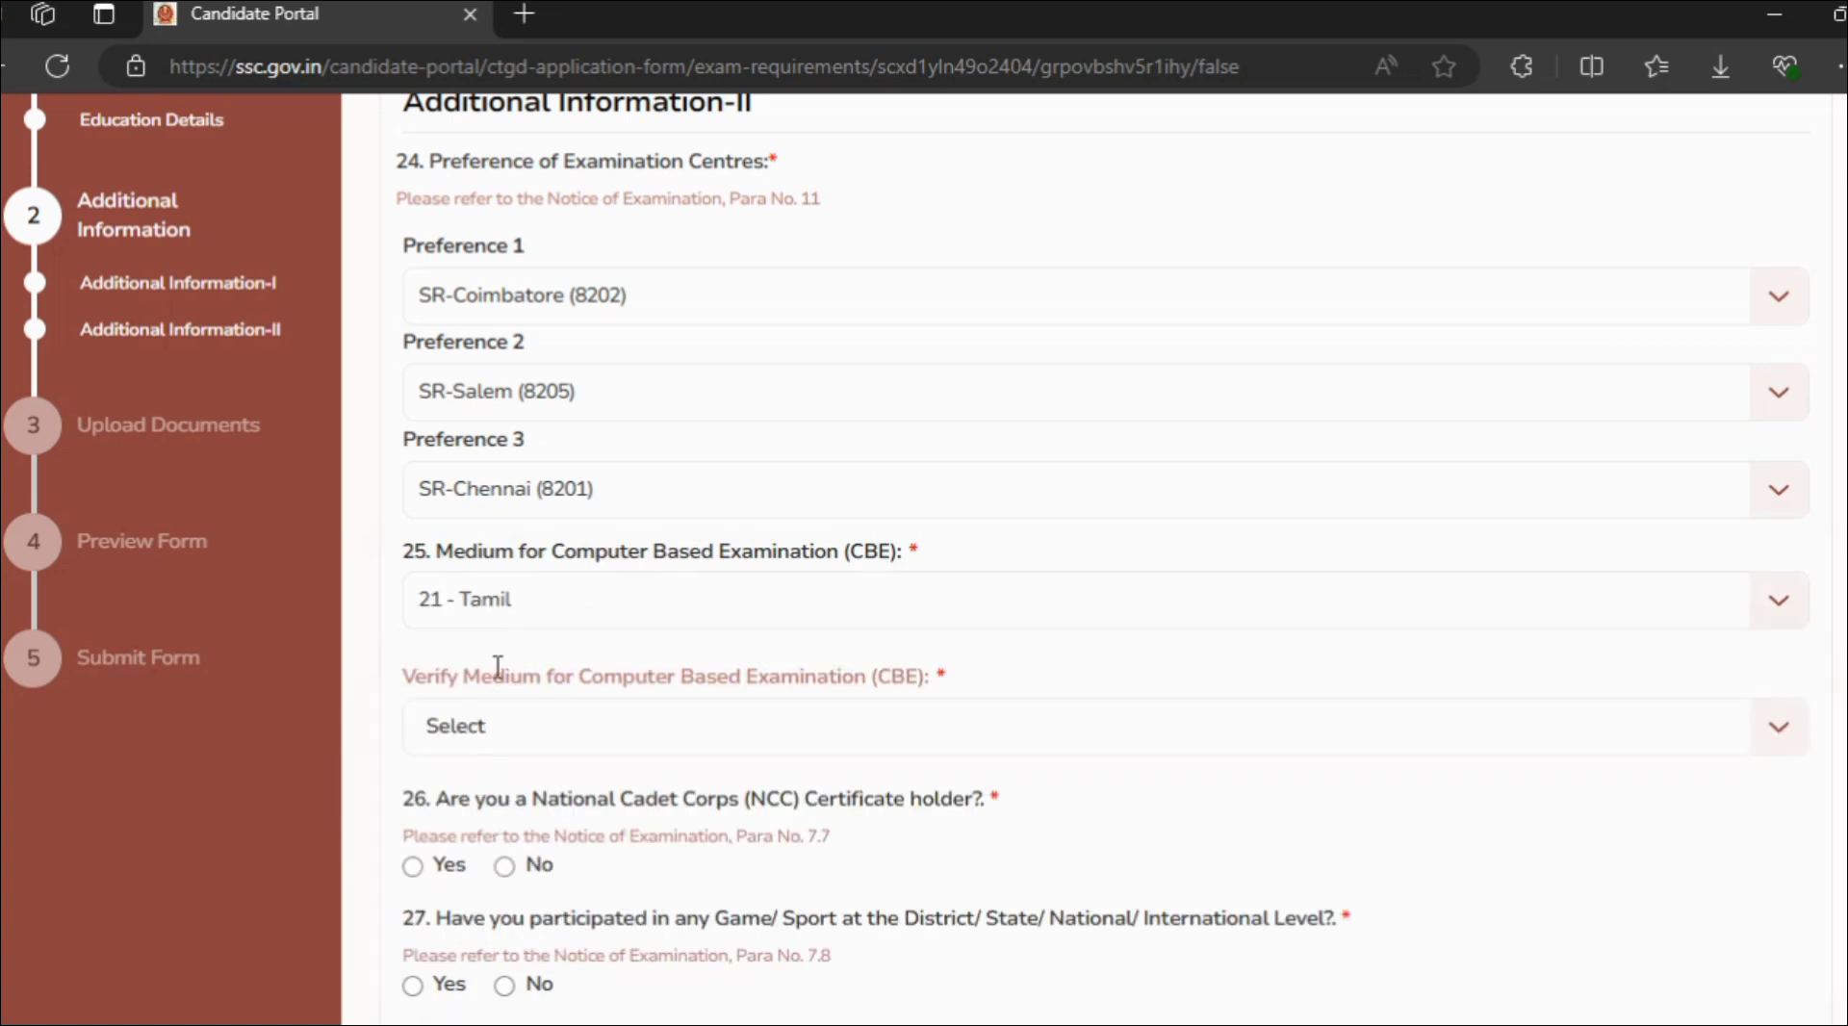
scroll(513, 665, down, 2)
click(565, 595)
scroll(527, 809, down, 4)
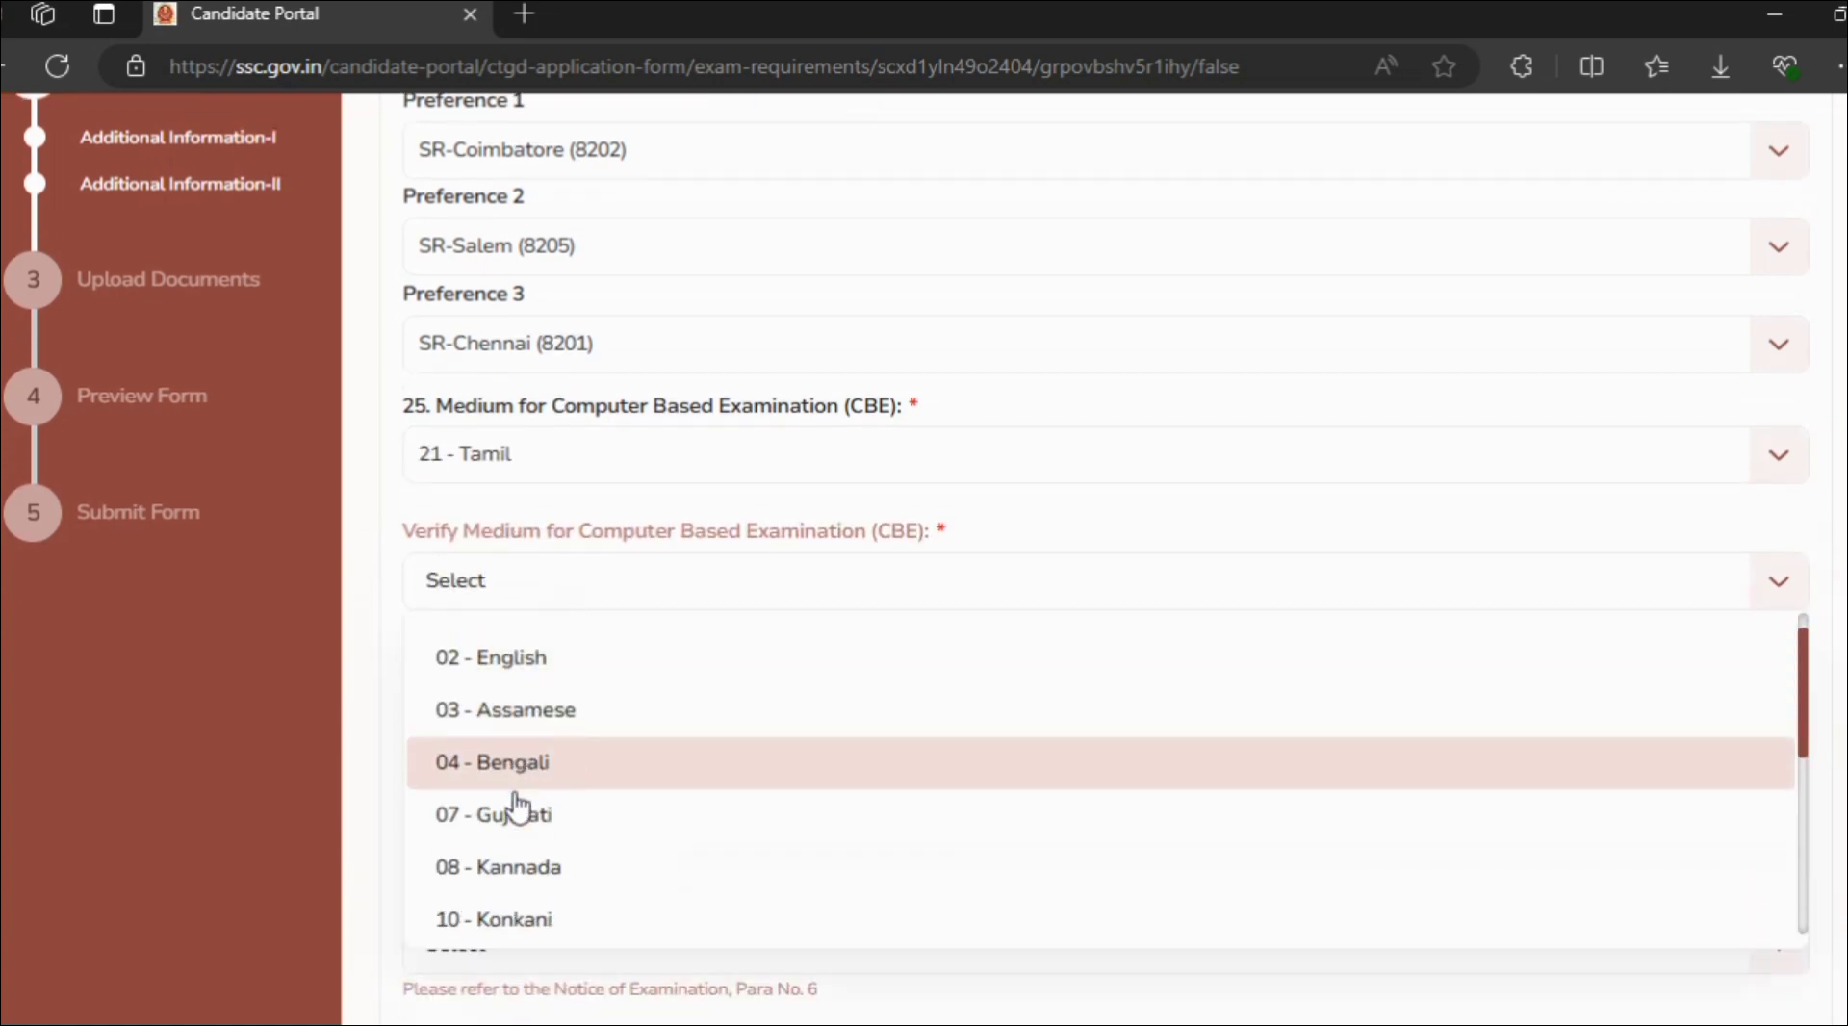
click(529, 800)
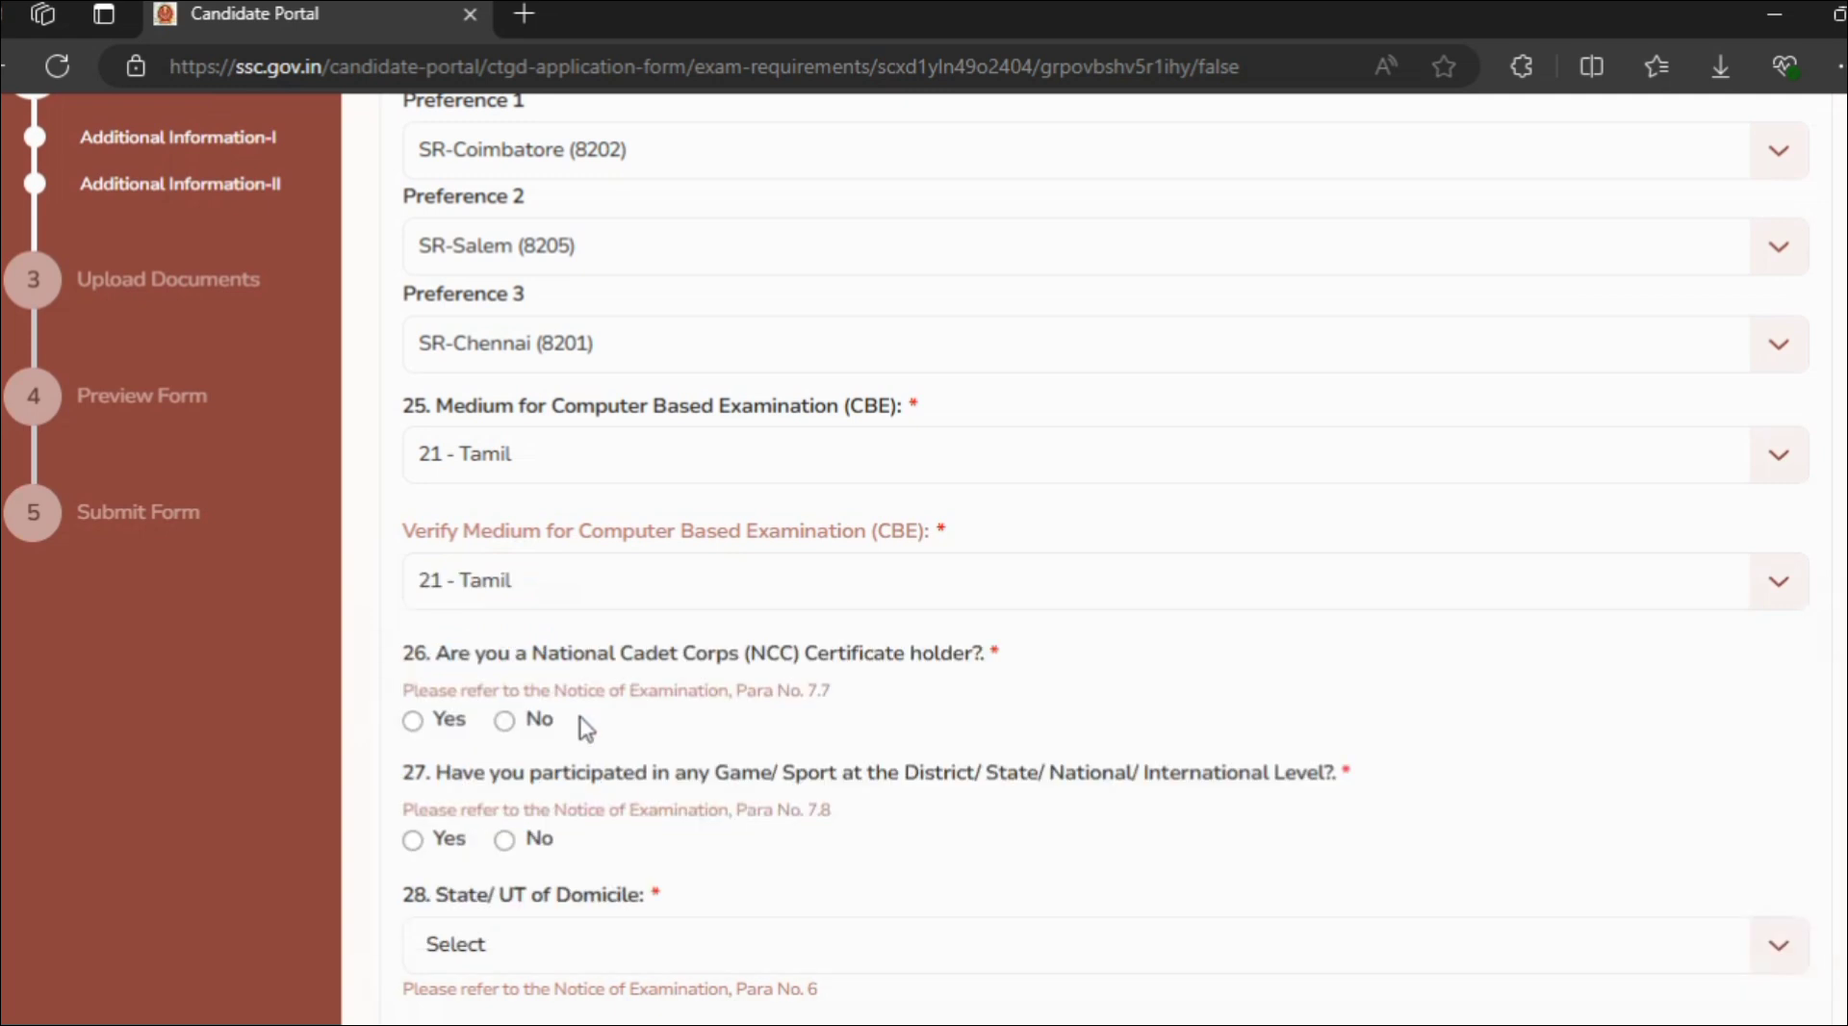
scroll(616, 674, down, 2)
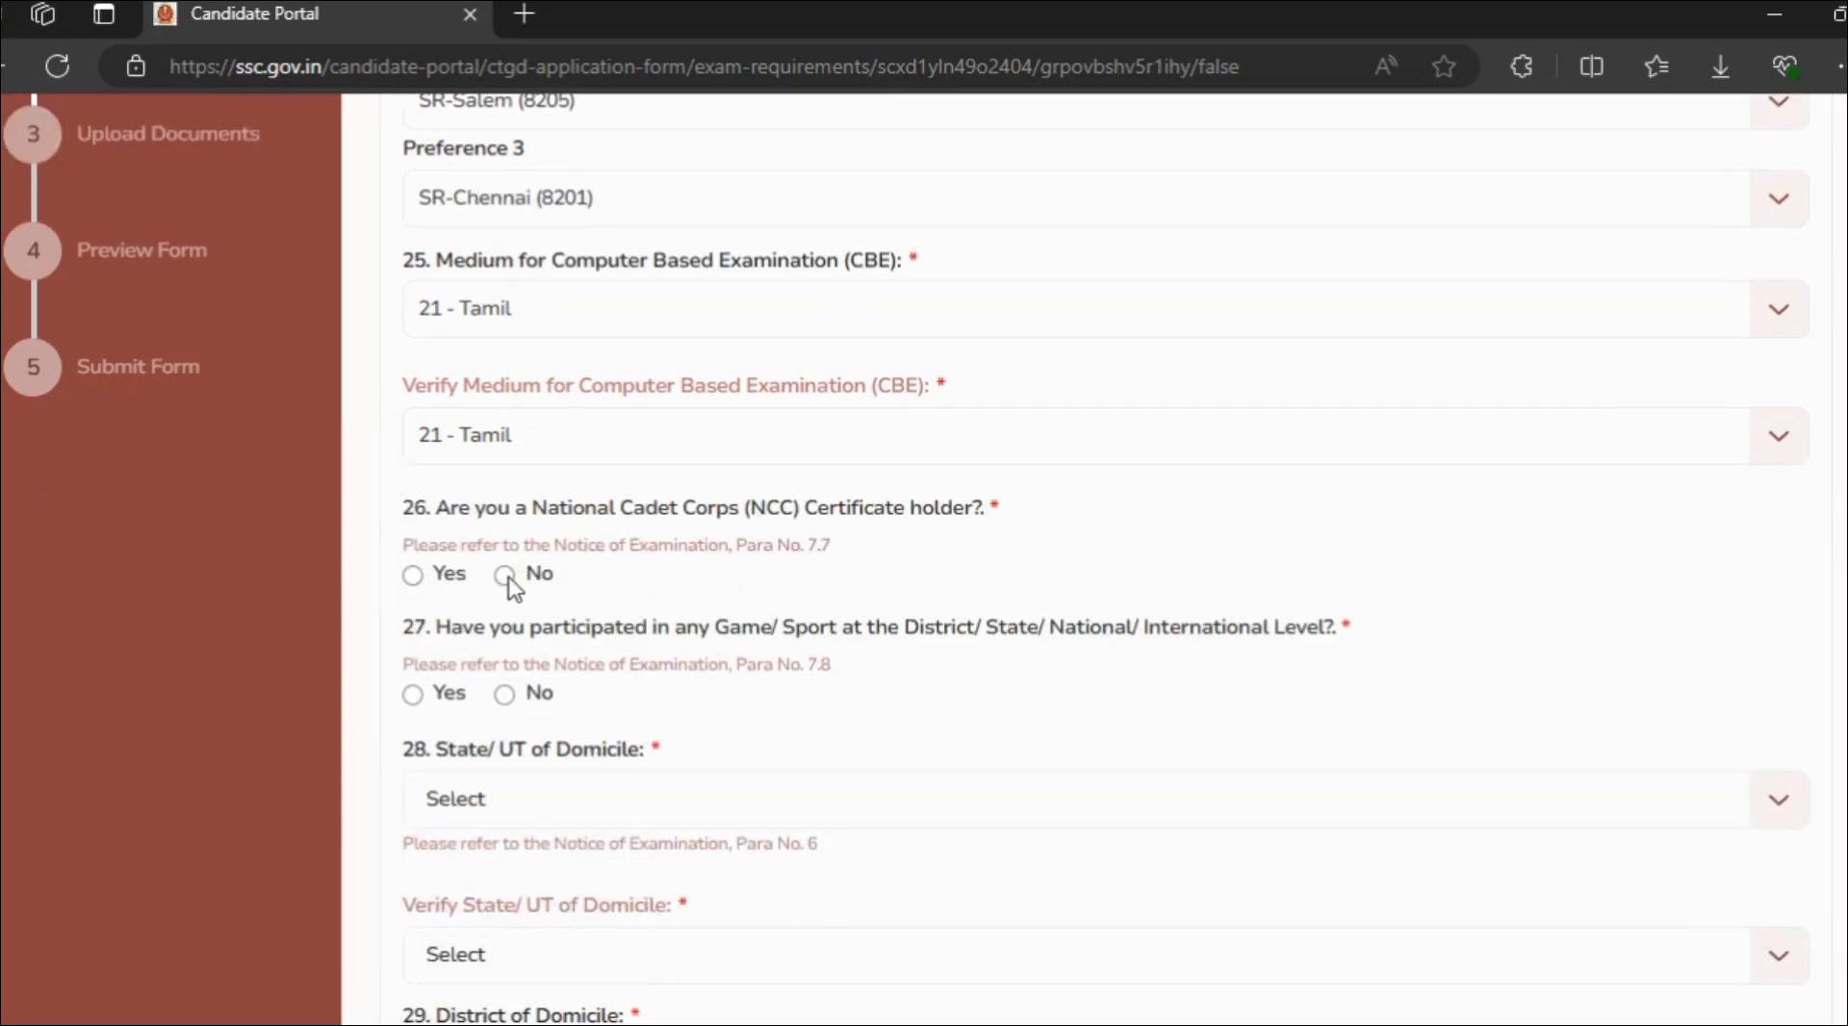
scroll(525, 592, down, 3)
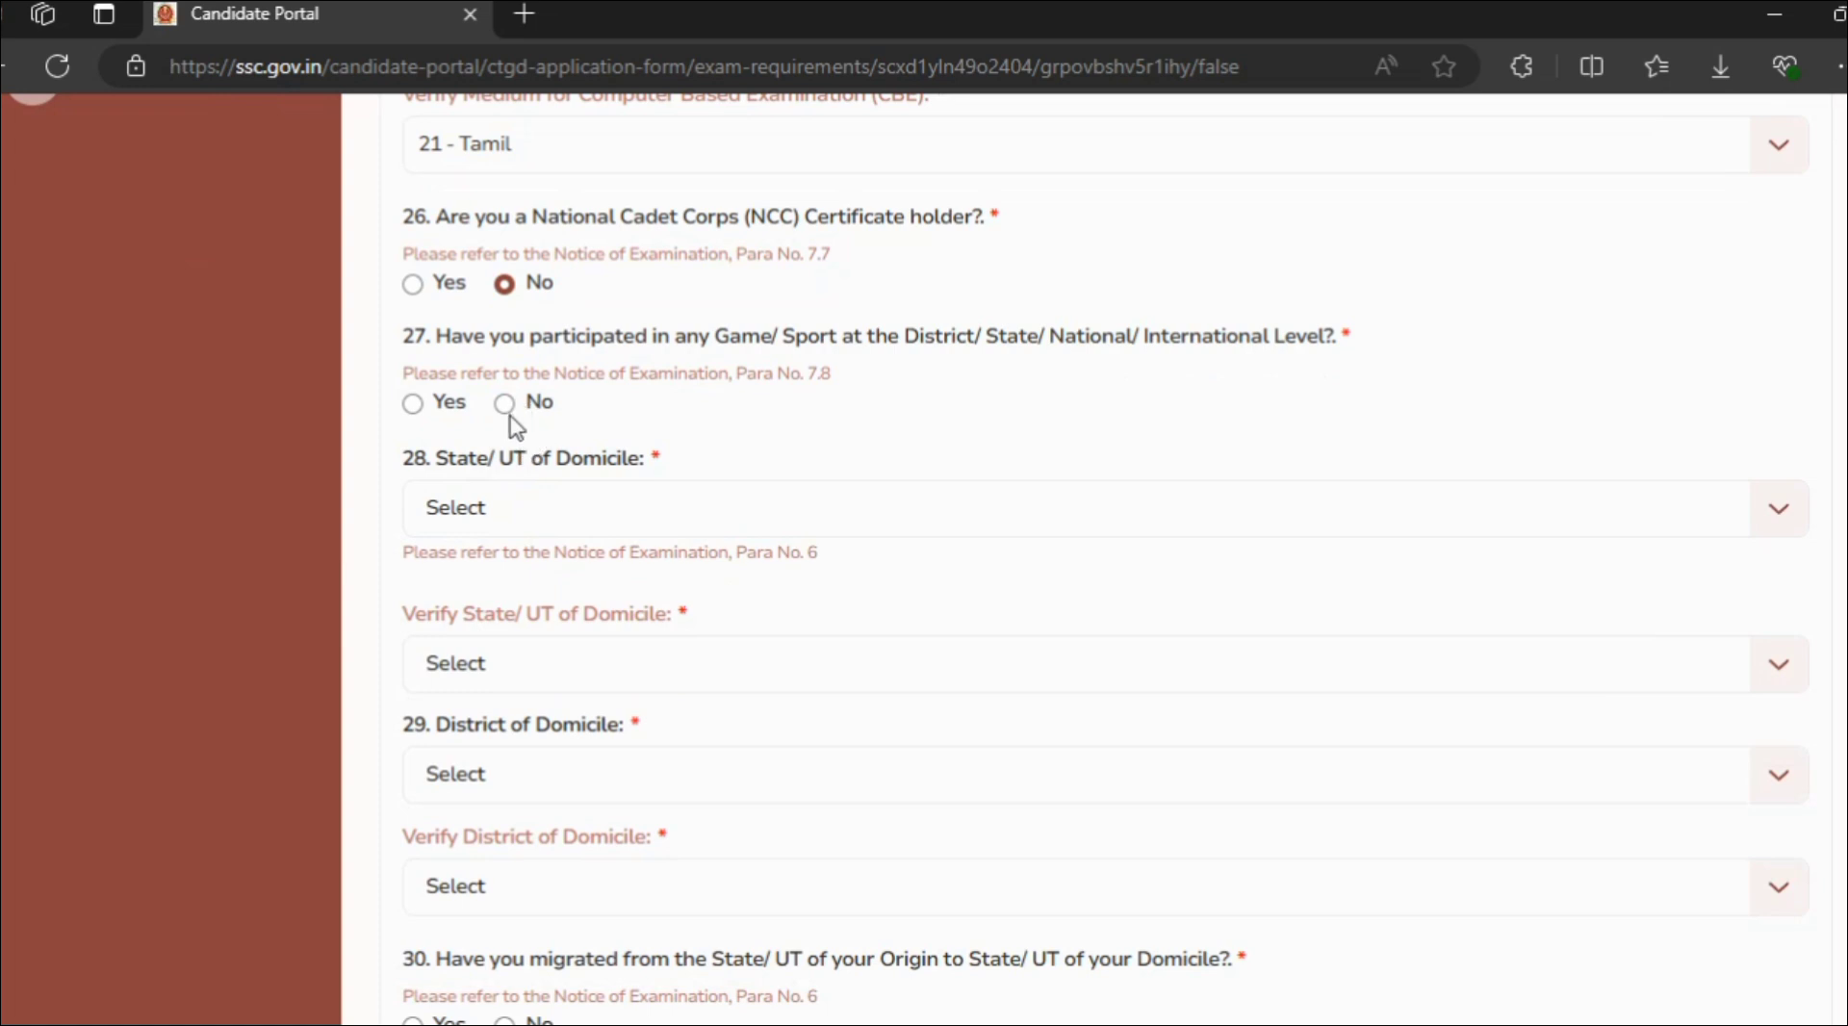
Answer Yes to sports participation, choosing Kabaddi at National Level
click(414, 405)
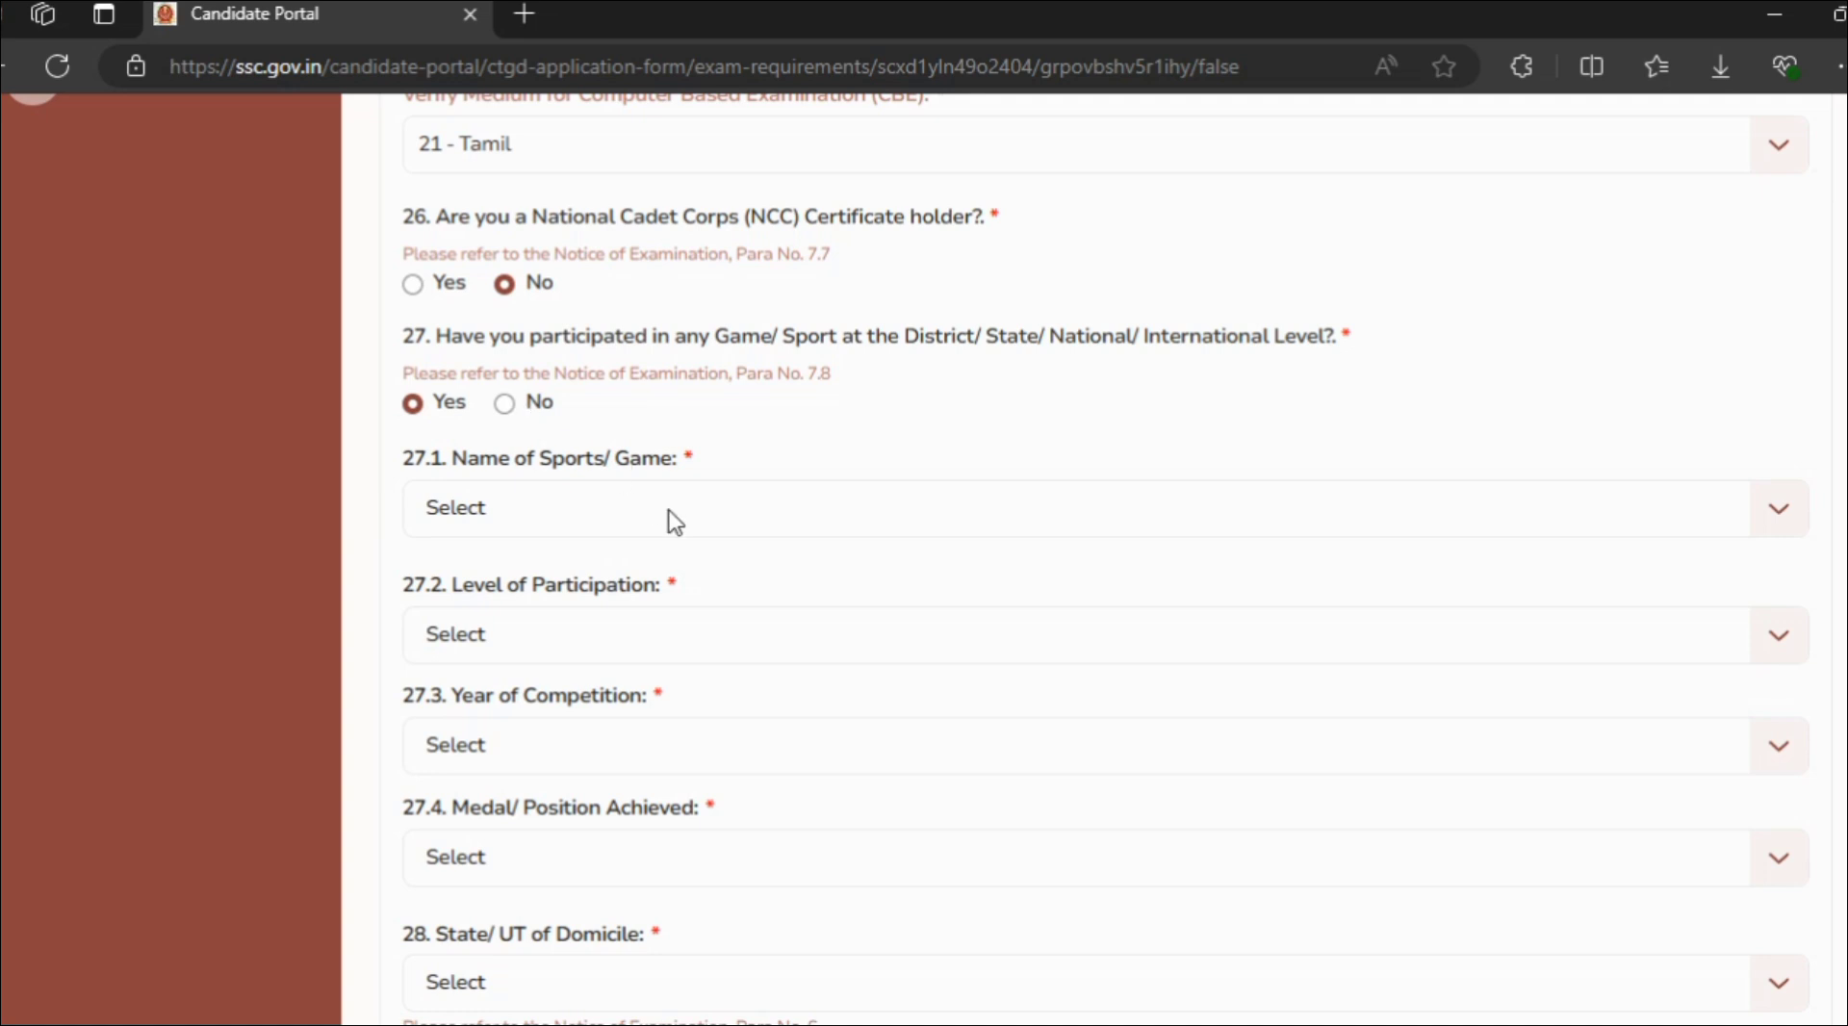
click(788, 631)
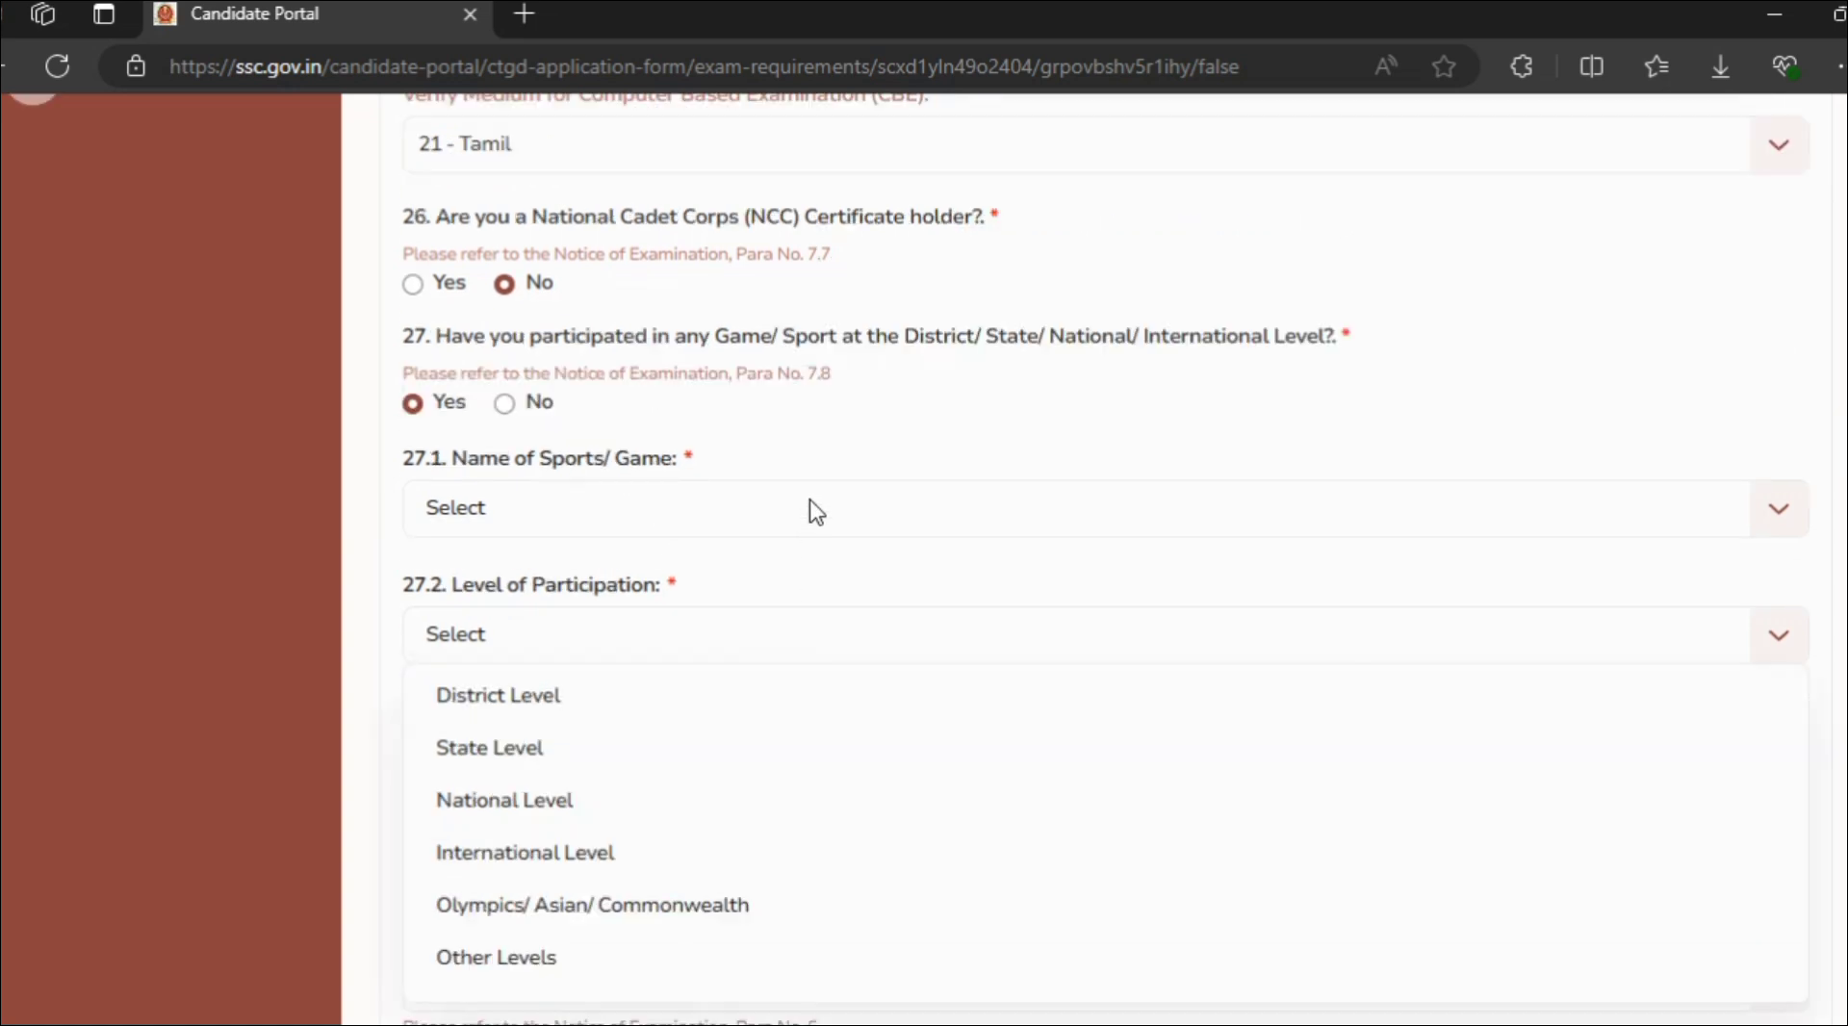
click(756, 515)
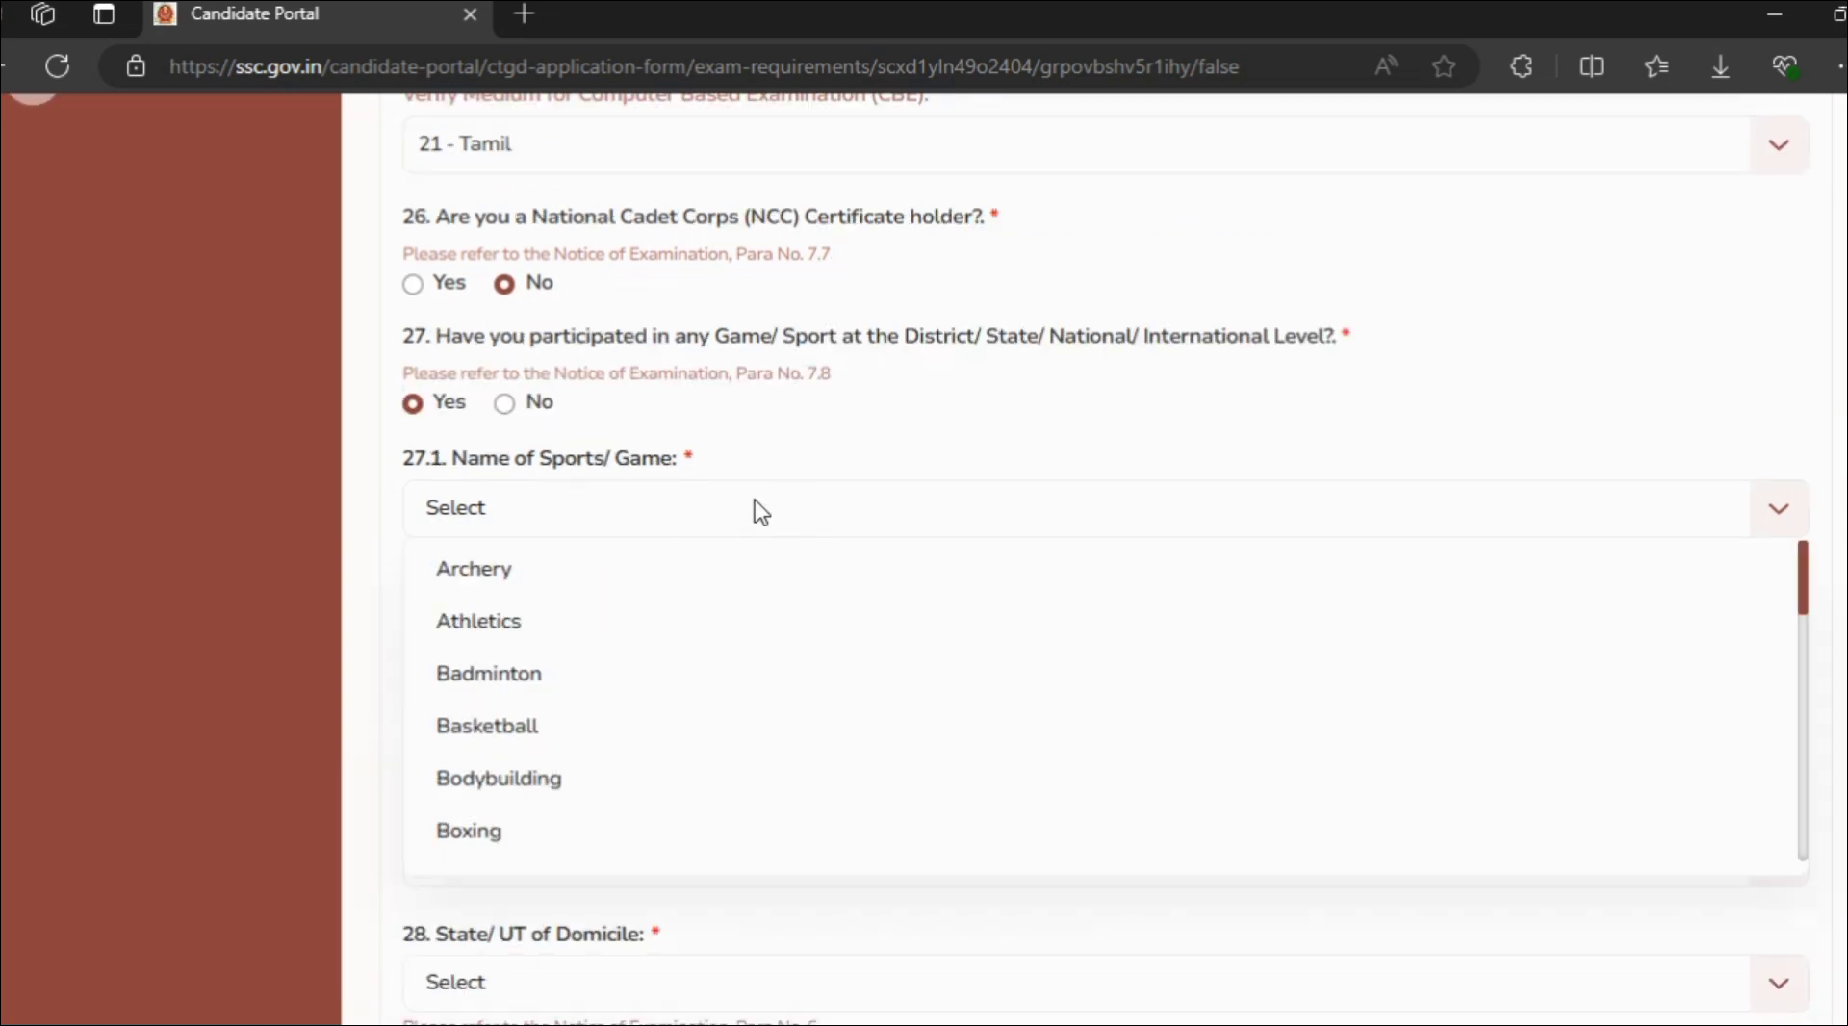
scroll(611, 616, down, 3)
scroll(603, 630, down, 5)
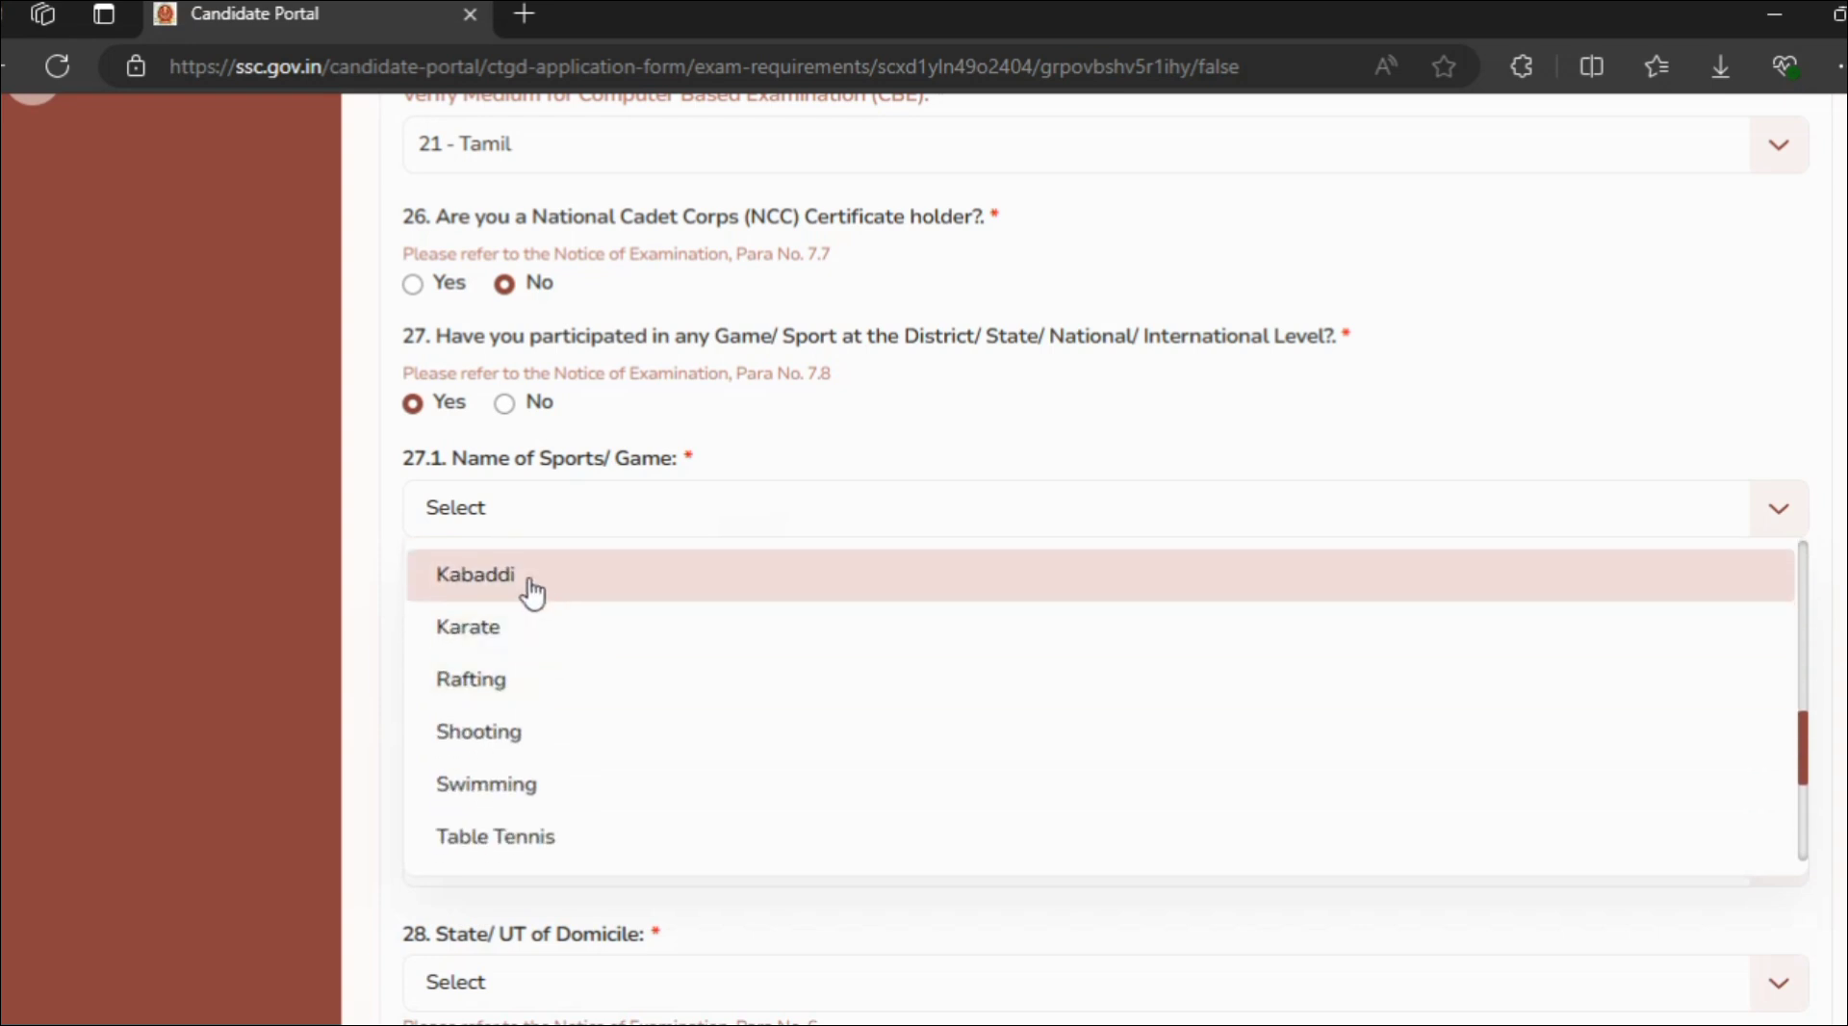
click(535, 578)
click(580, 643)
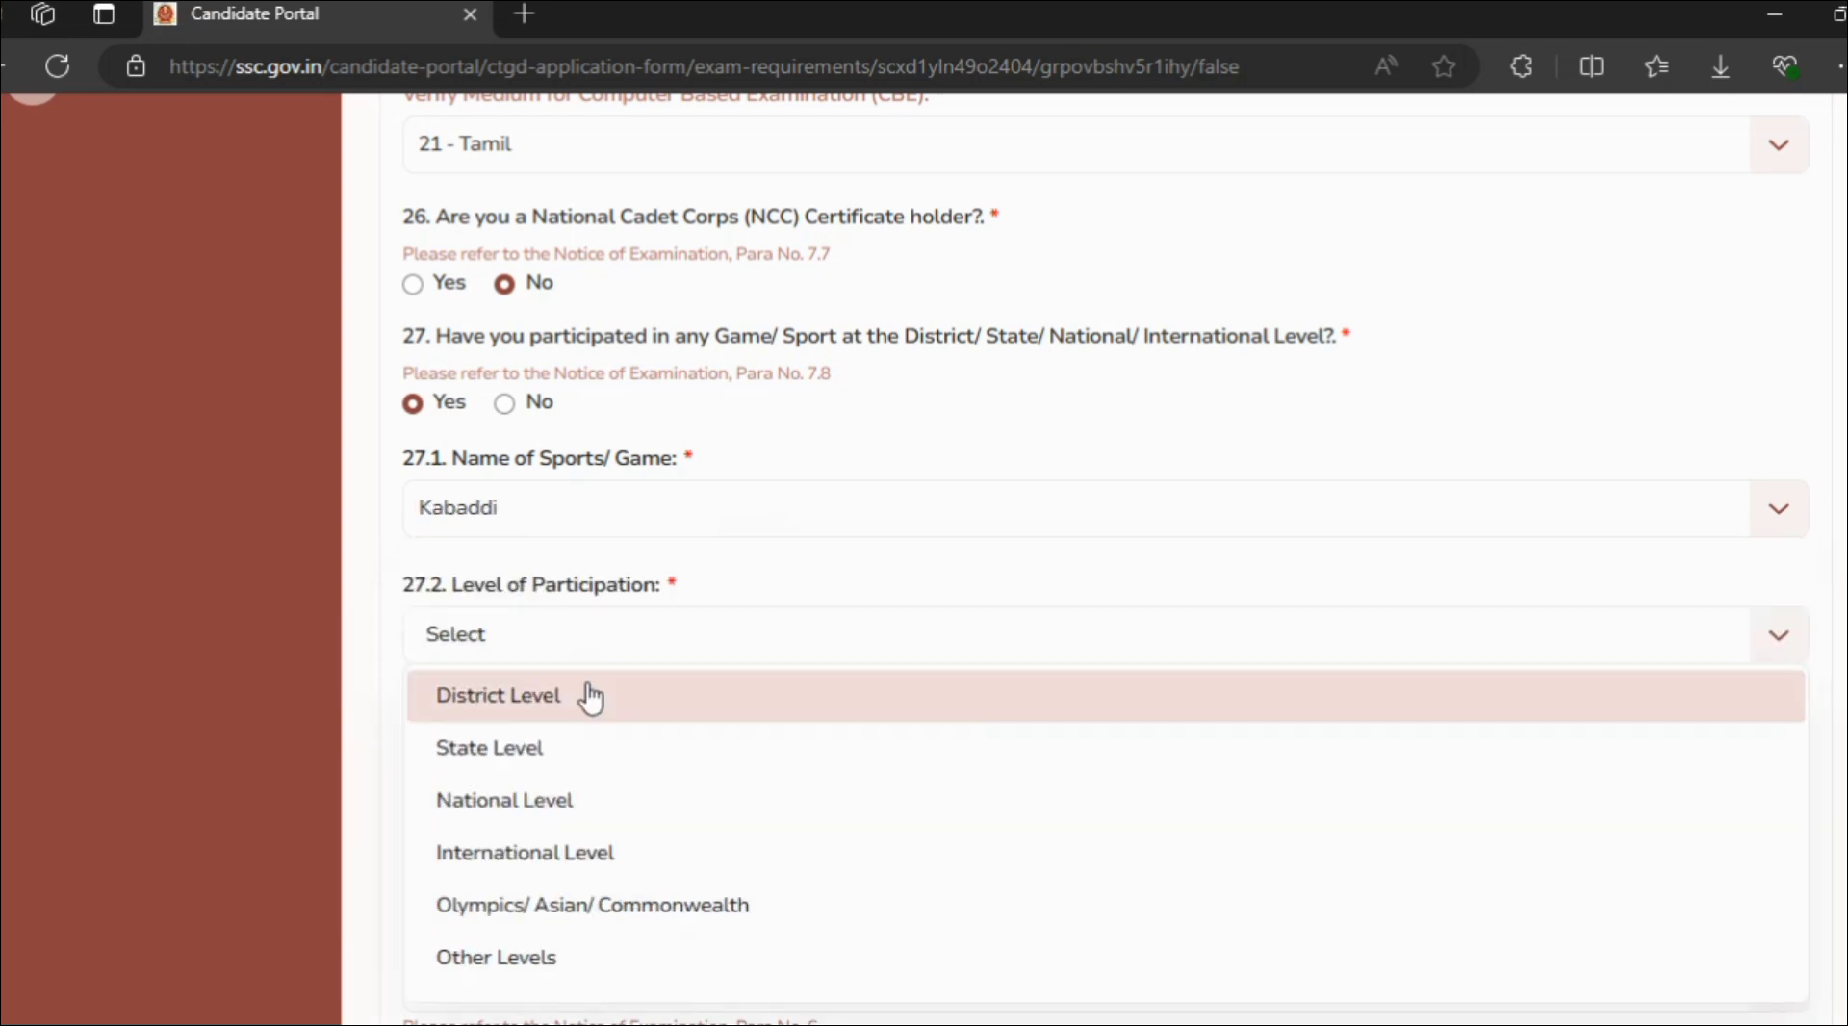
double_click(566, 804)
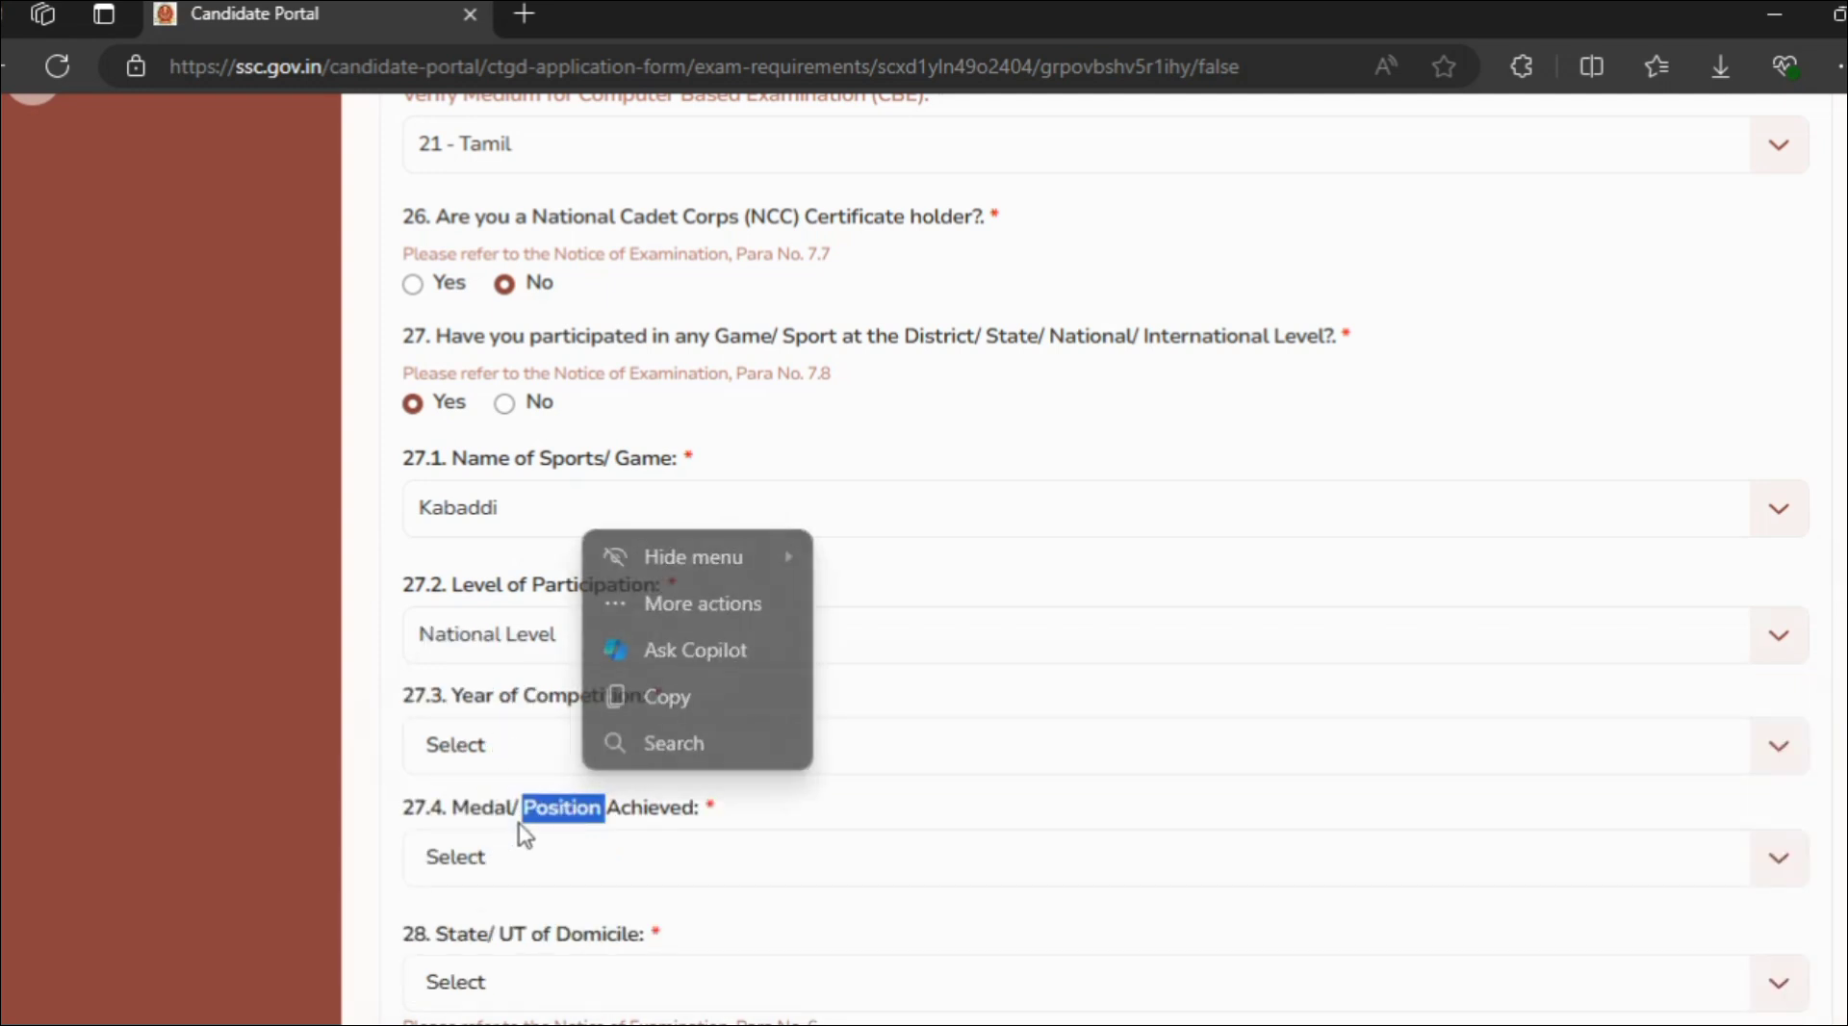
click(837, 791)
Set the competition year to 2021 and the medal achieved to Gold/ First
scroll(632, 612, down, 2)
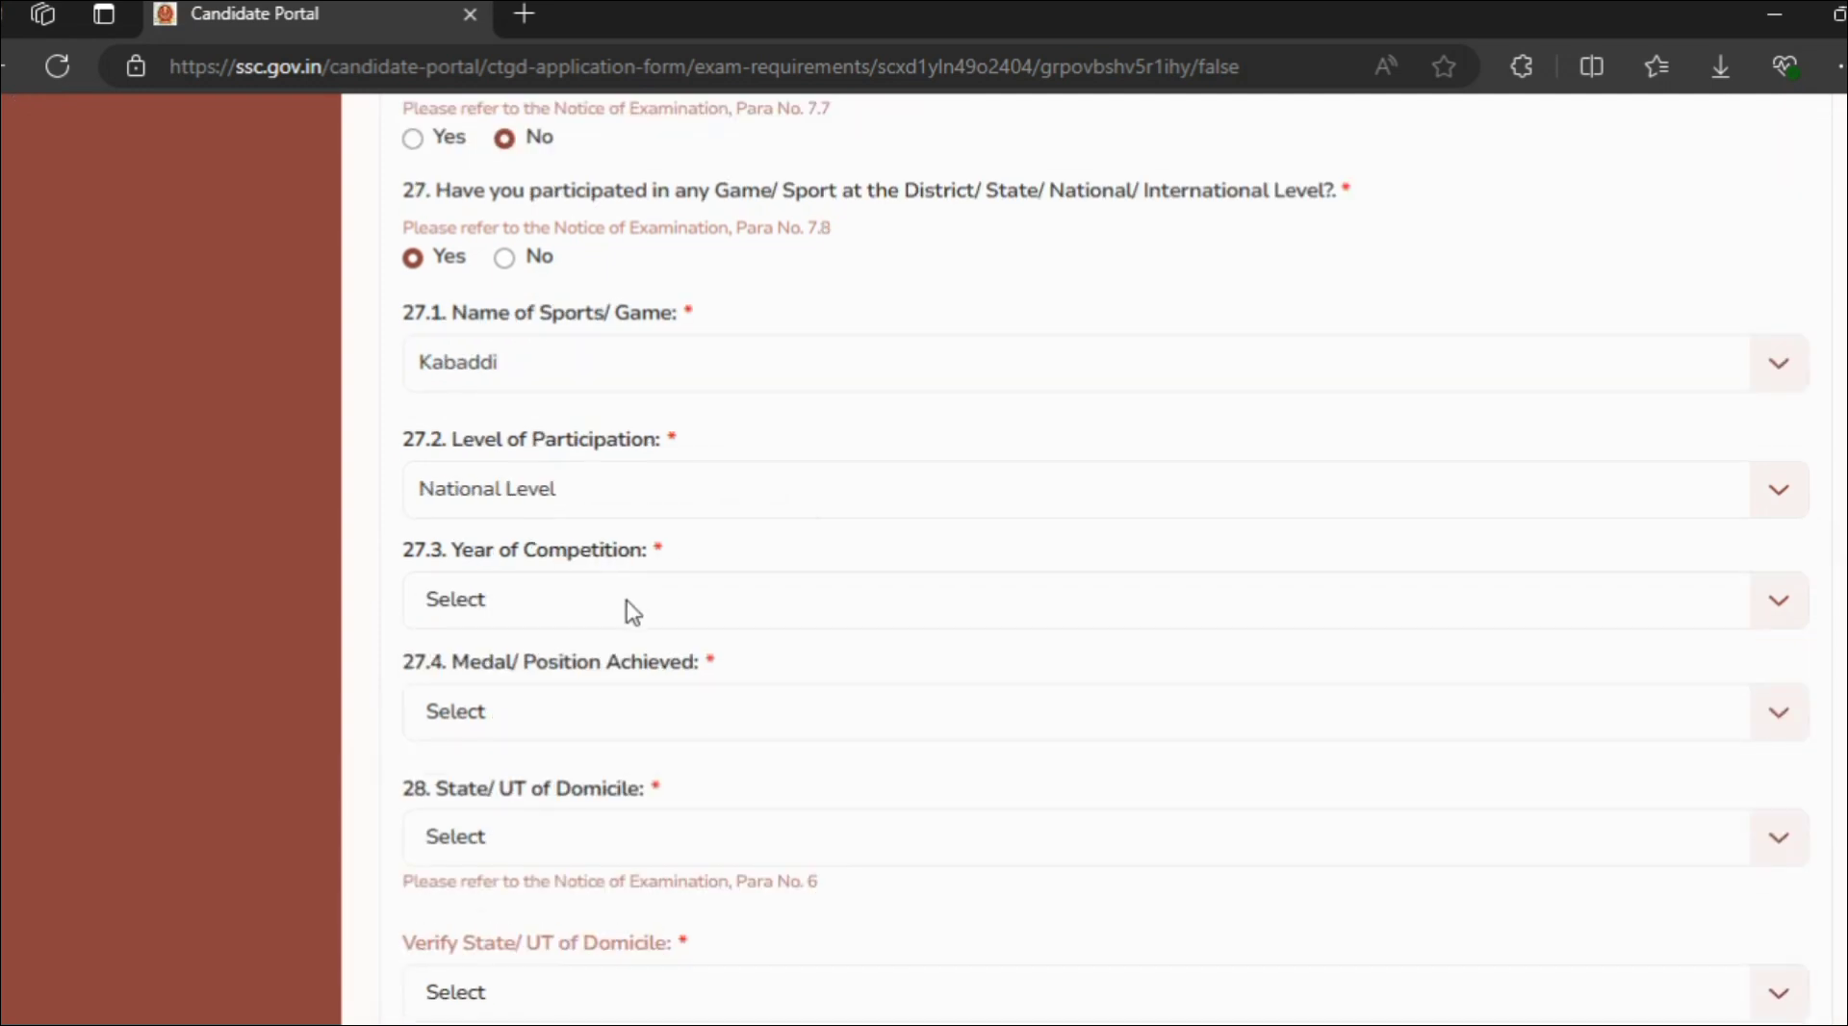
click(535, 615)
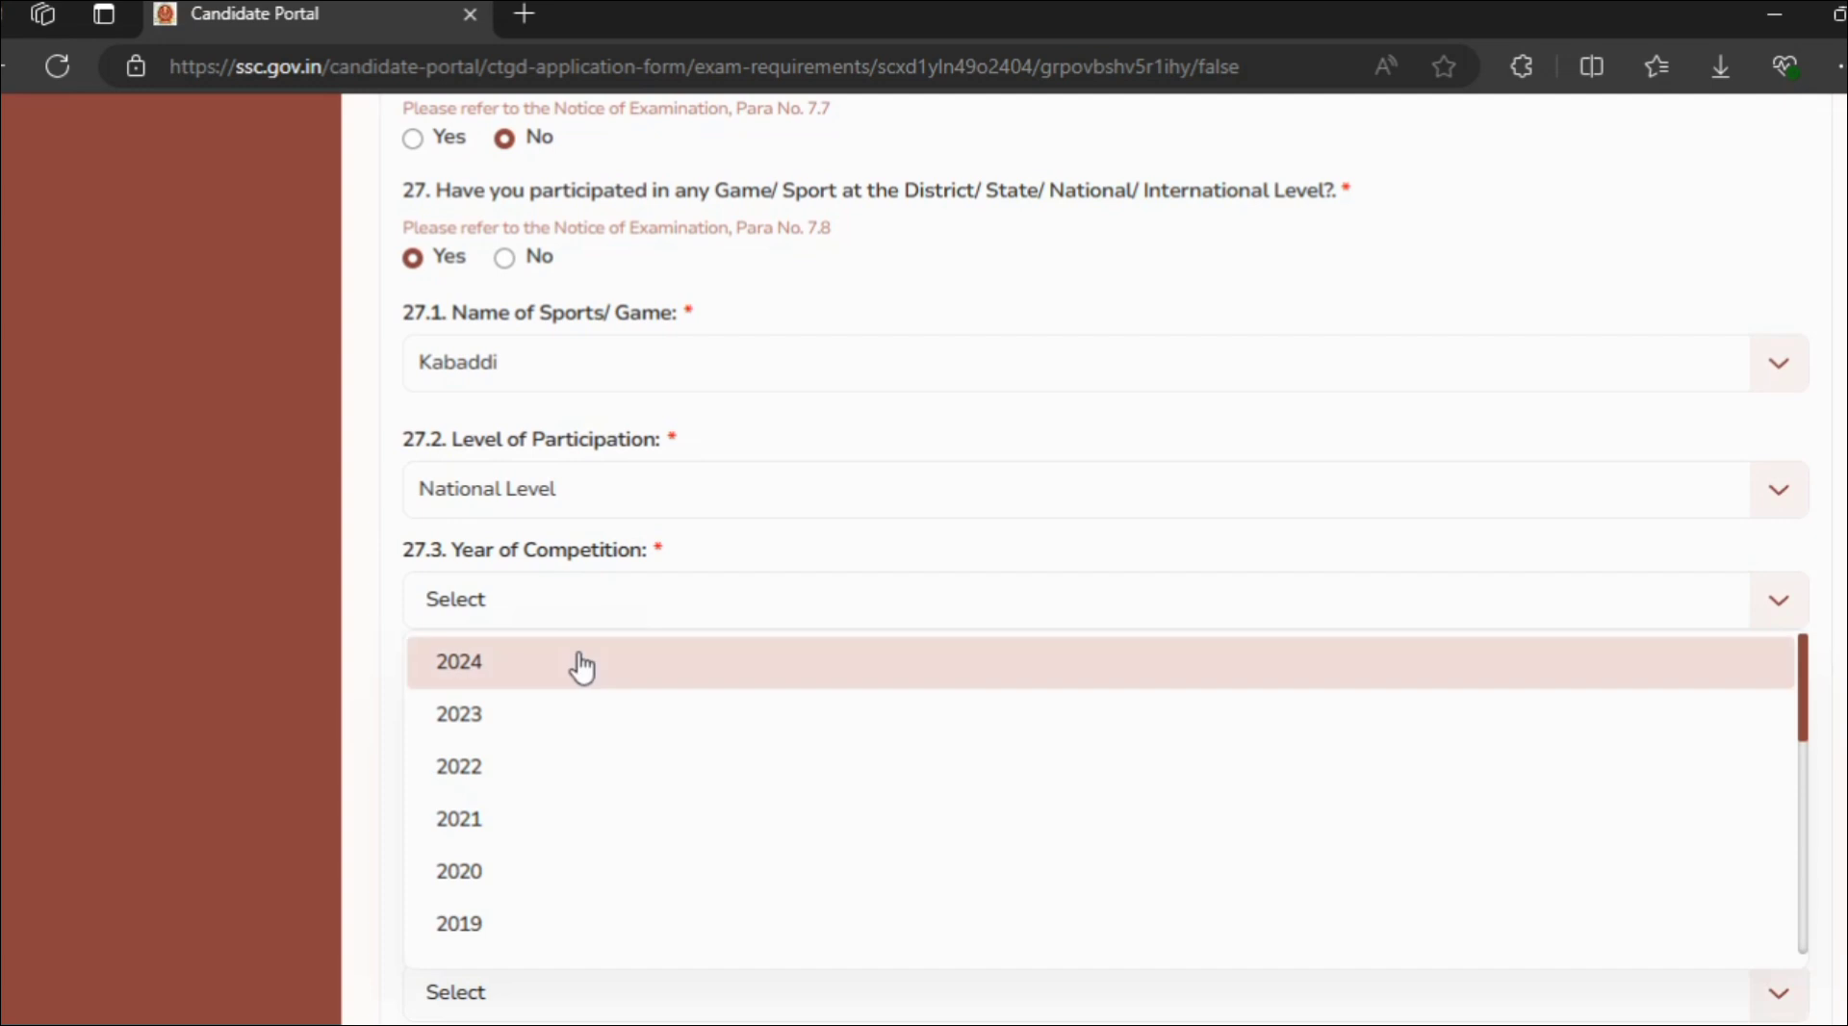
scroll(584, 728, down, 2)
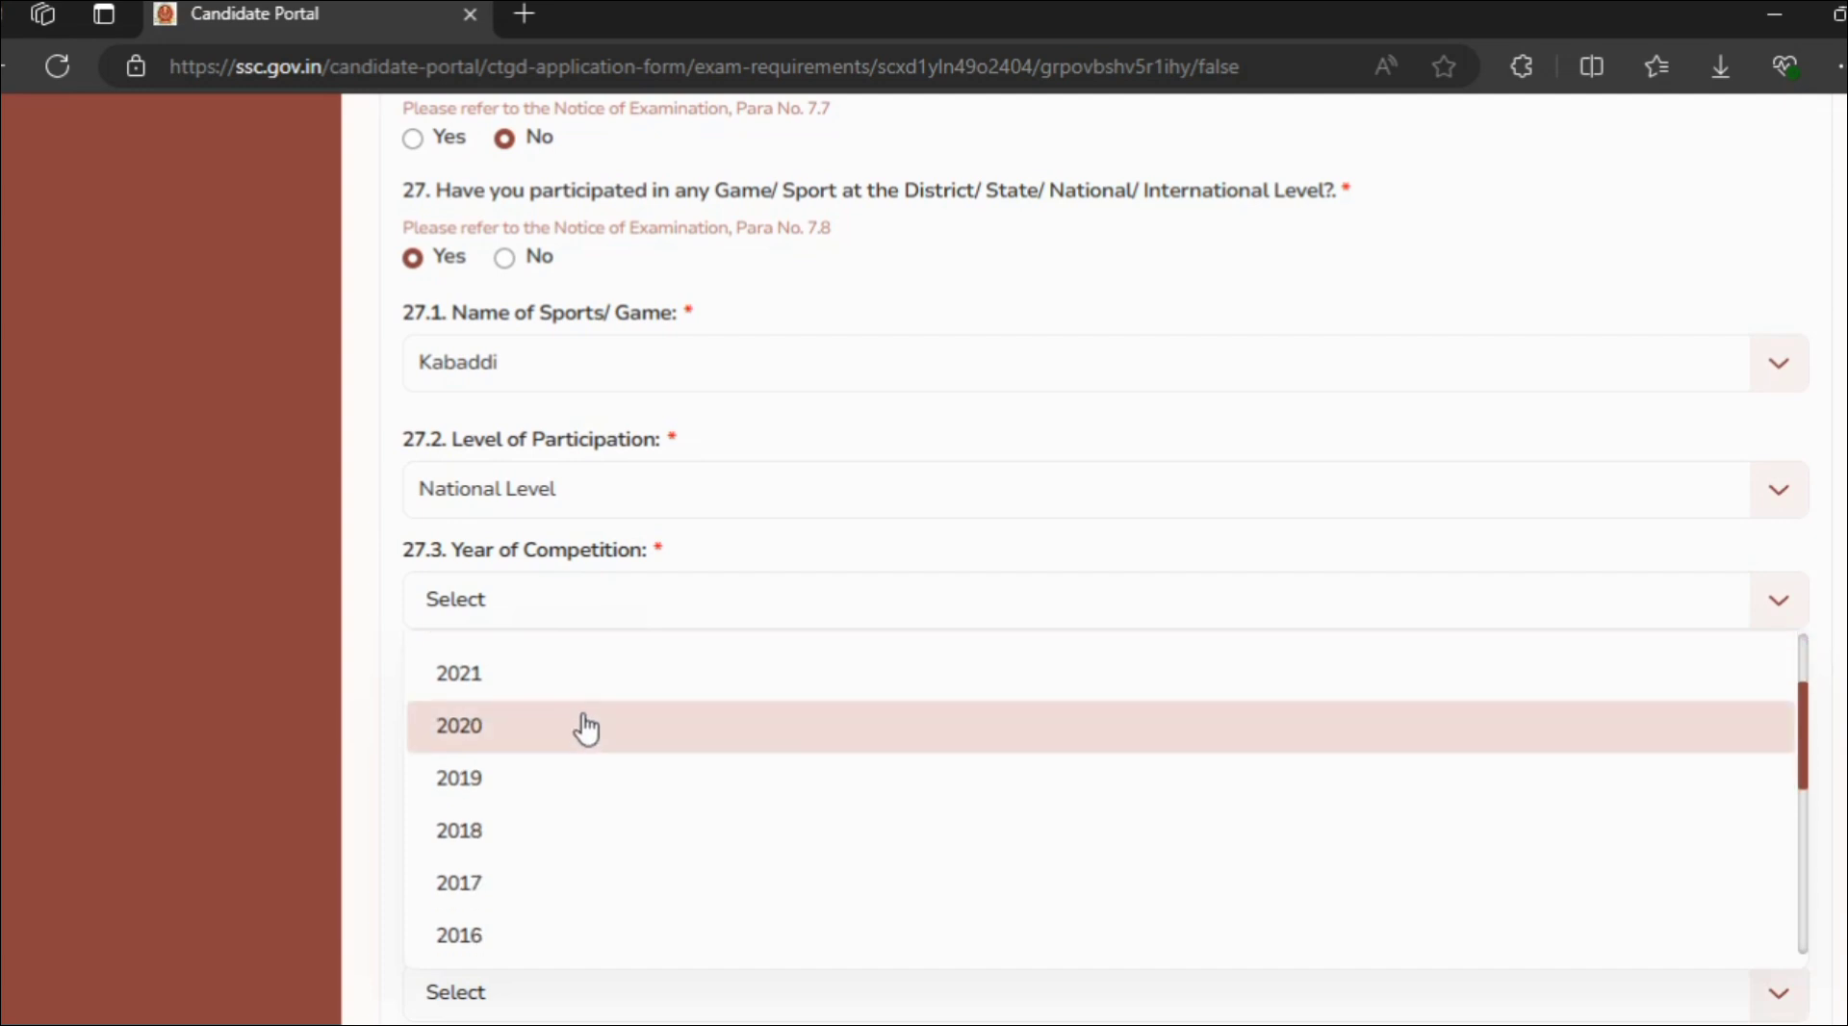
click(524, 679)
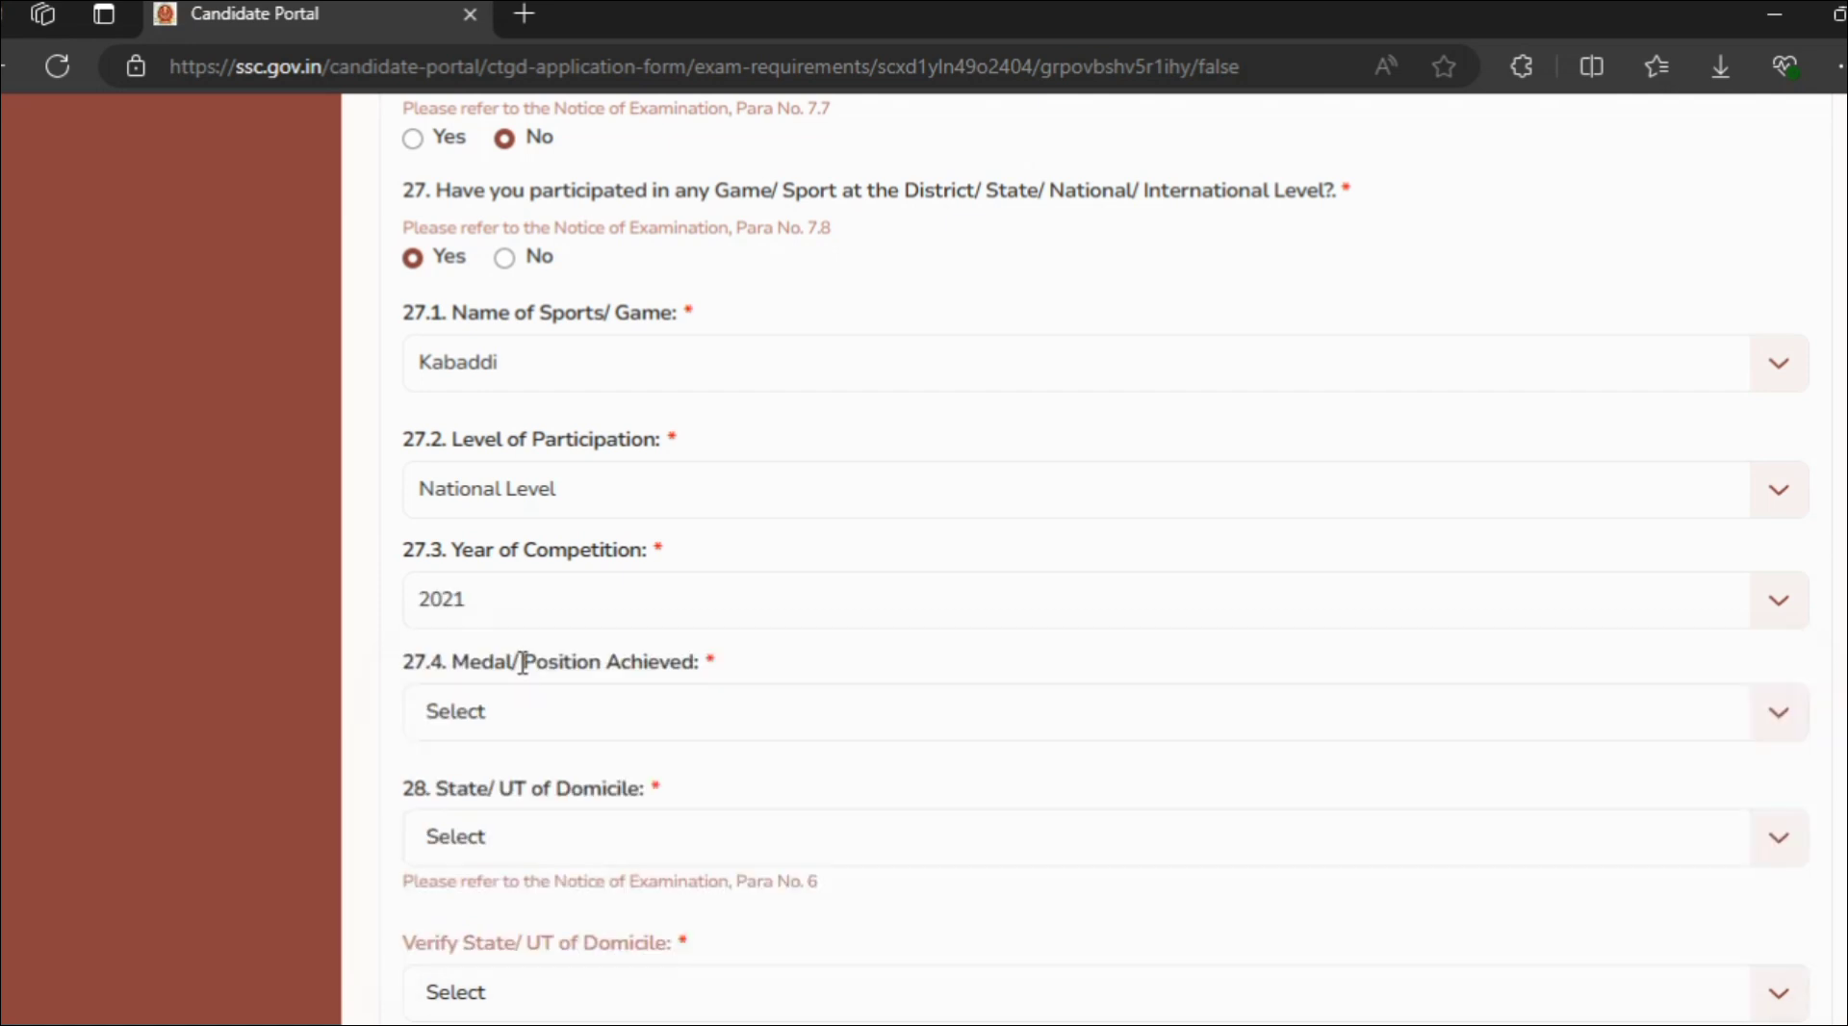
scroll(523, 662, down, 1)
scroll(523, 663, down, 1)
click(575, 587)
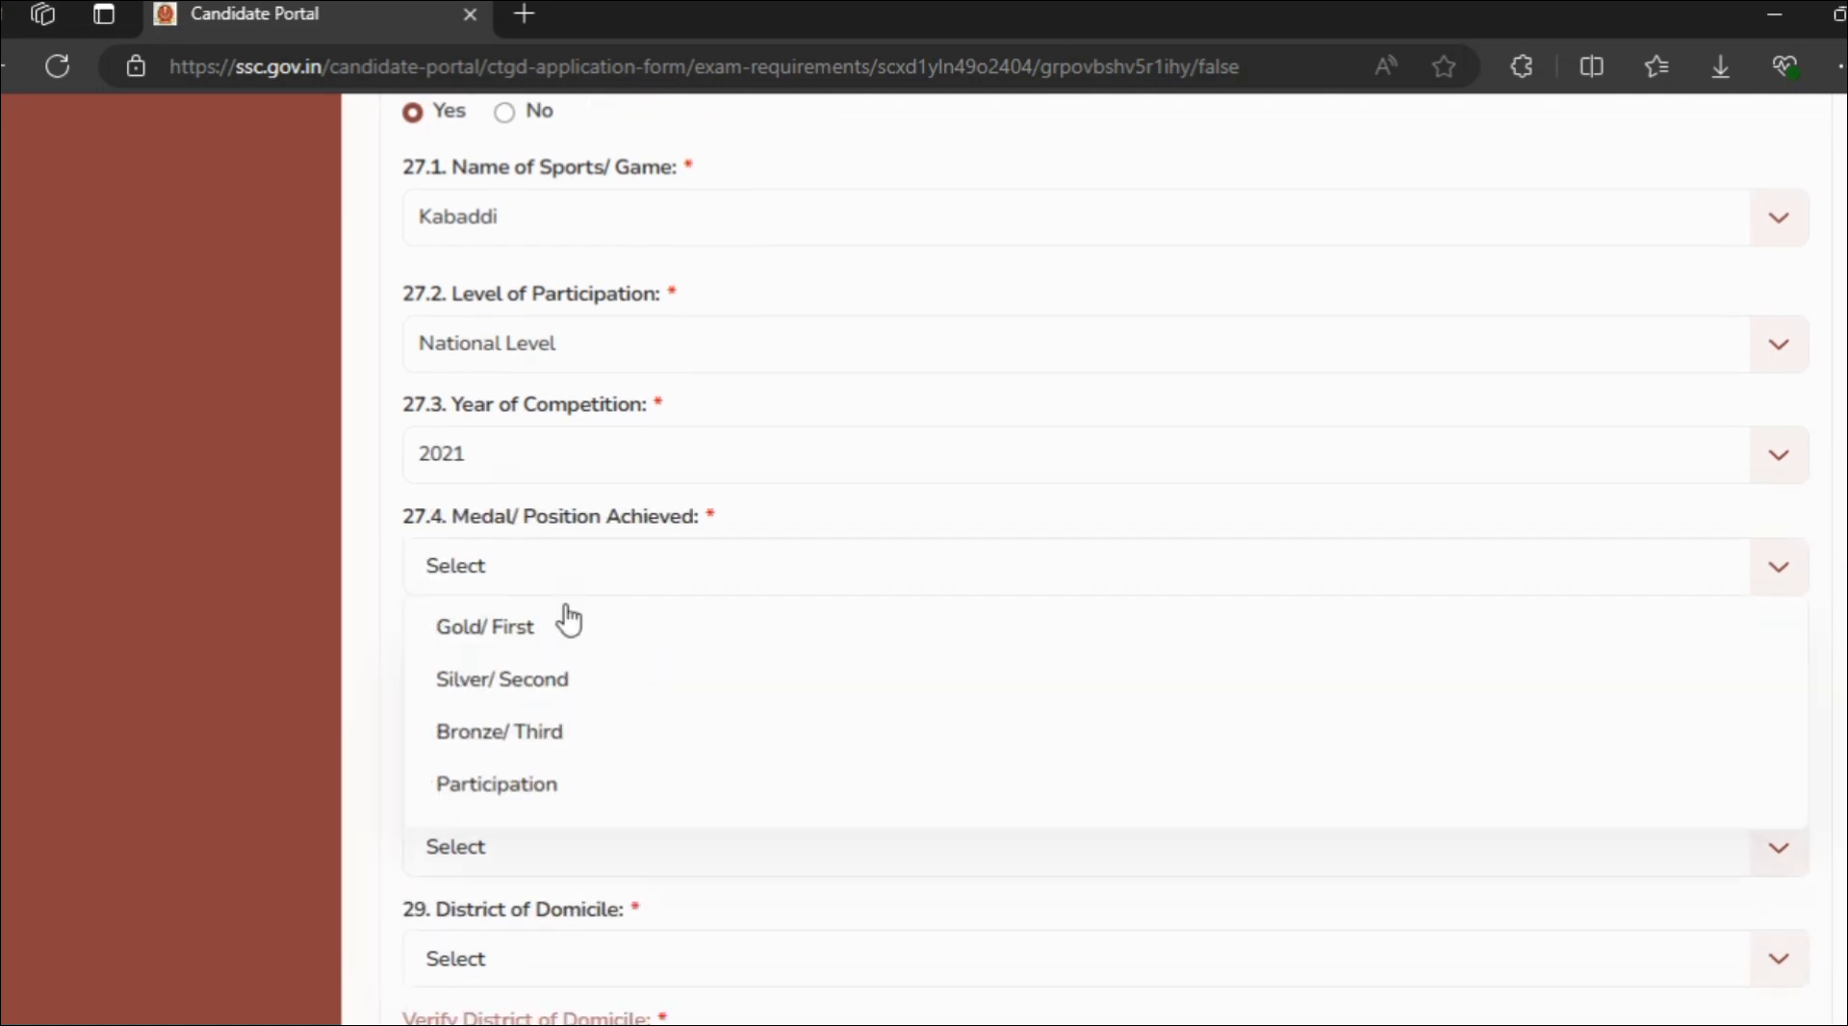
click(564, 631)
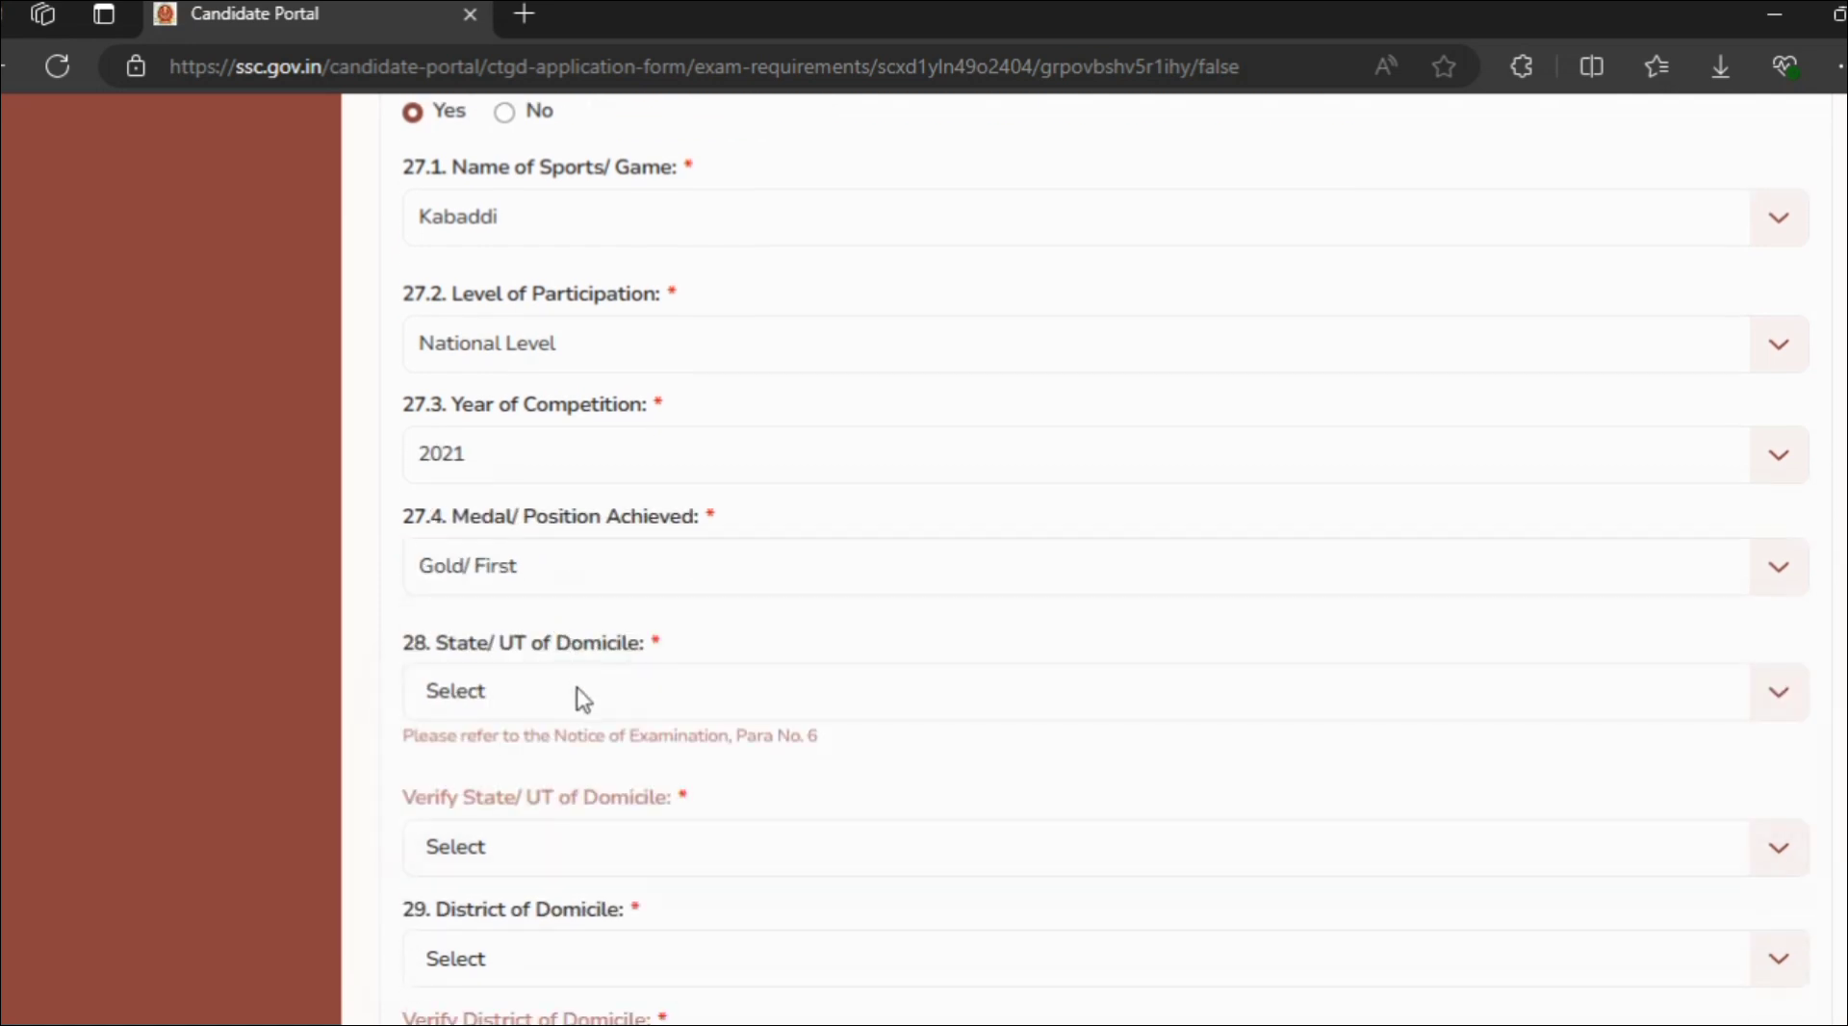
Choose Tamil Nadu for State/UT of Domicile and again in its verification field
click(500, 703)
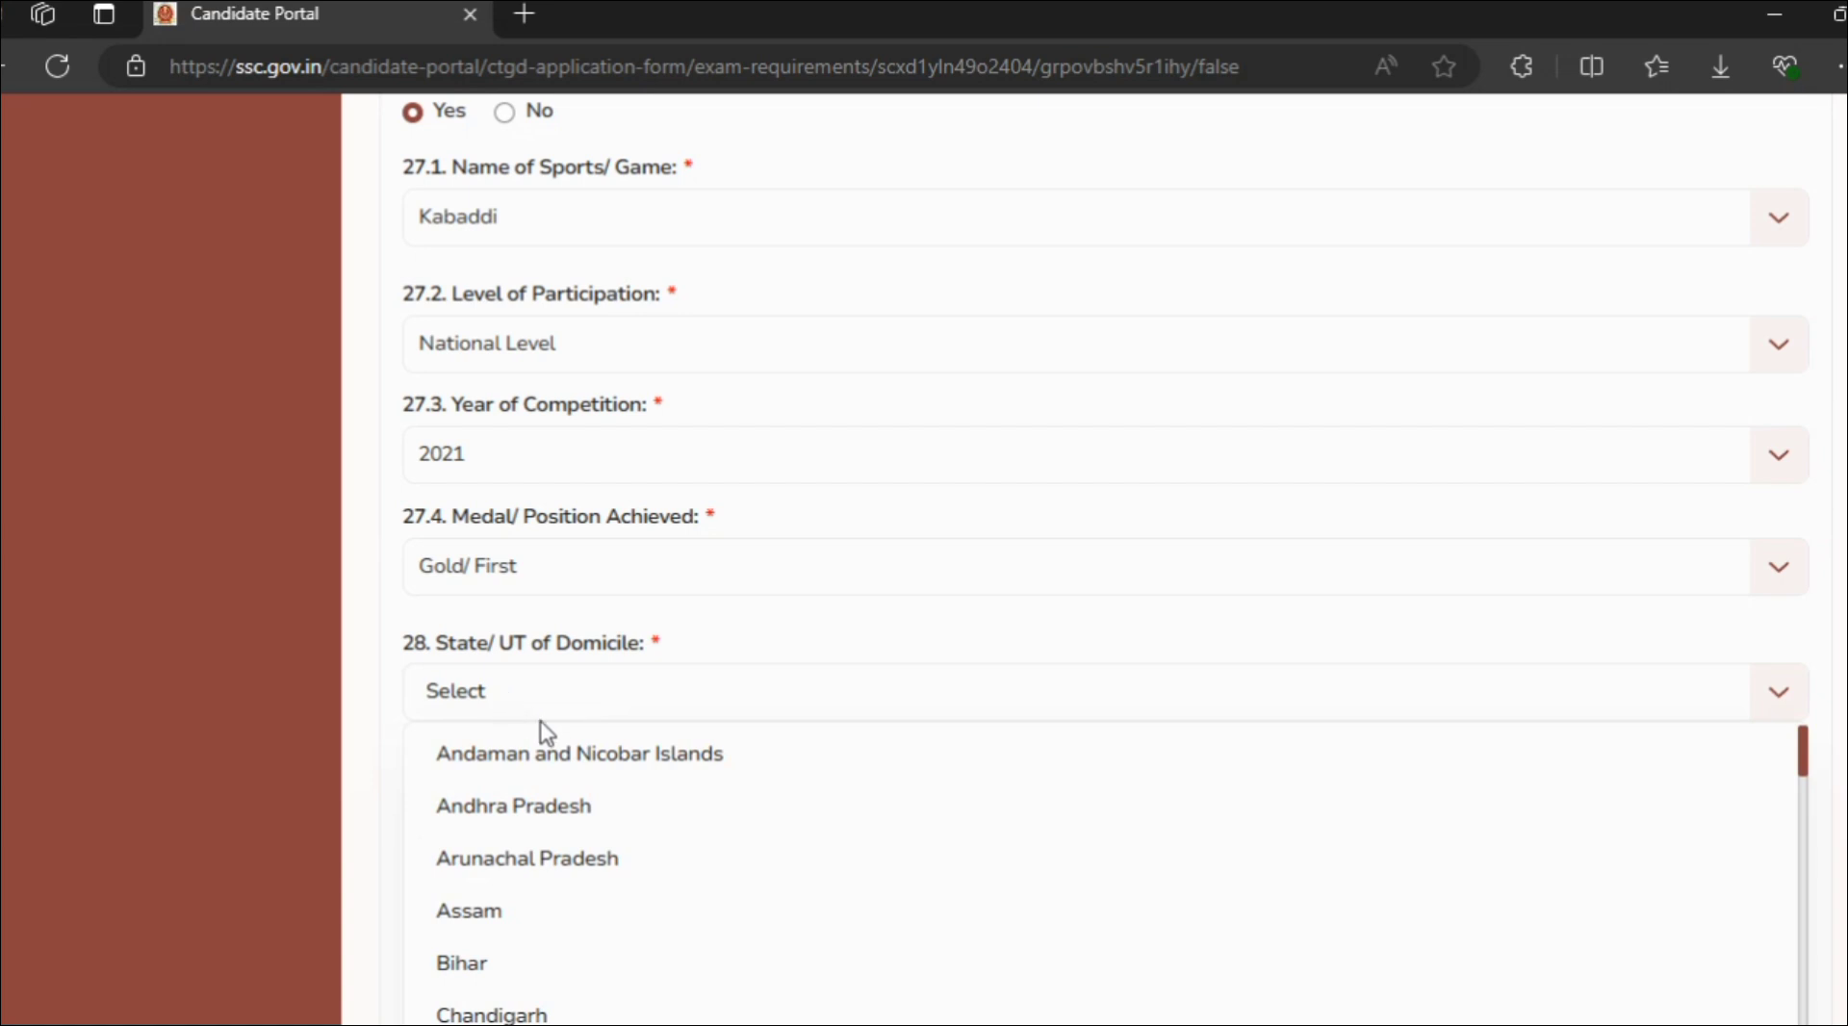
scroll(544, 674, down, 2)
scroll(549, 650, down, 8)
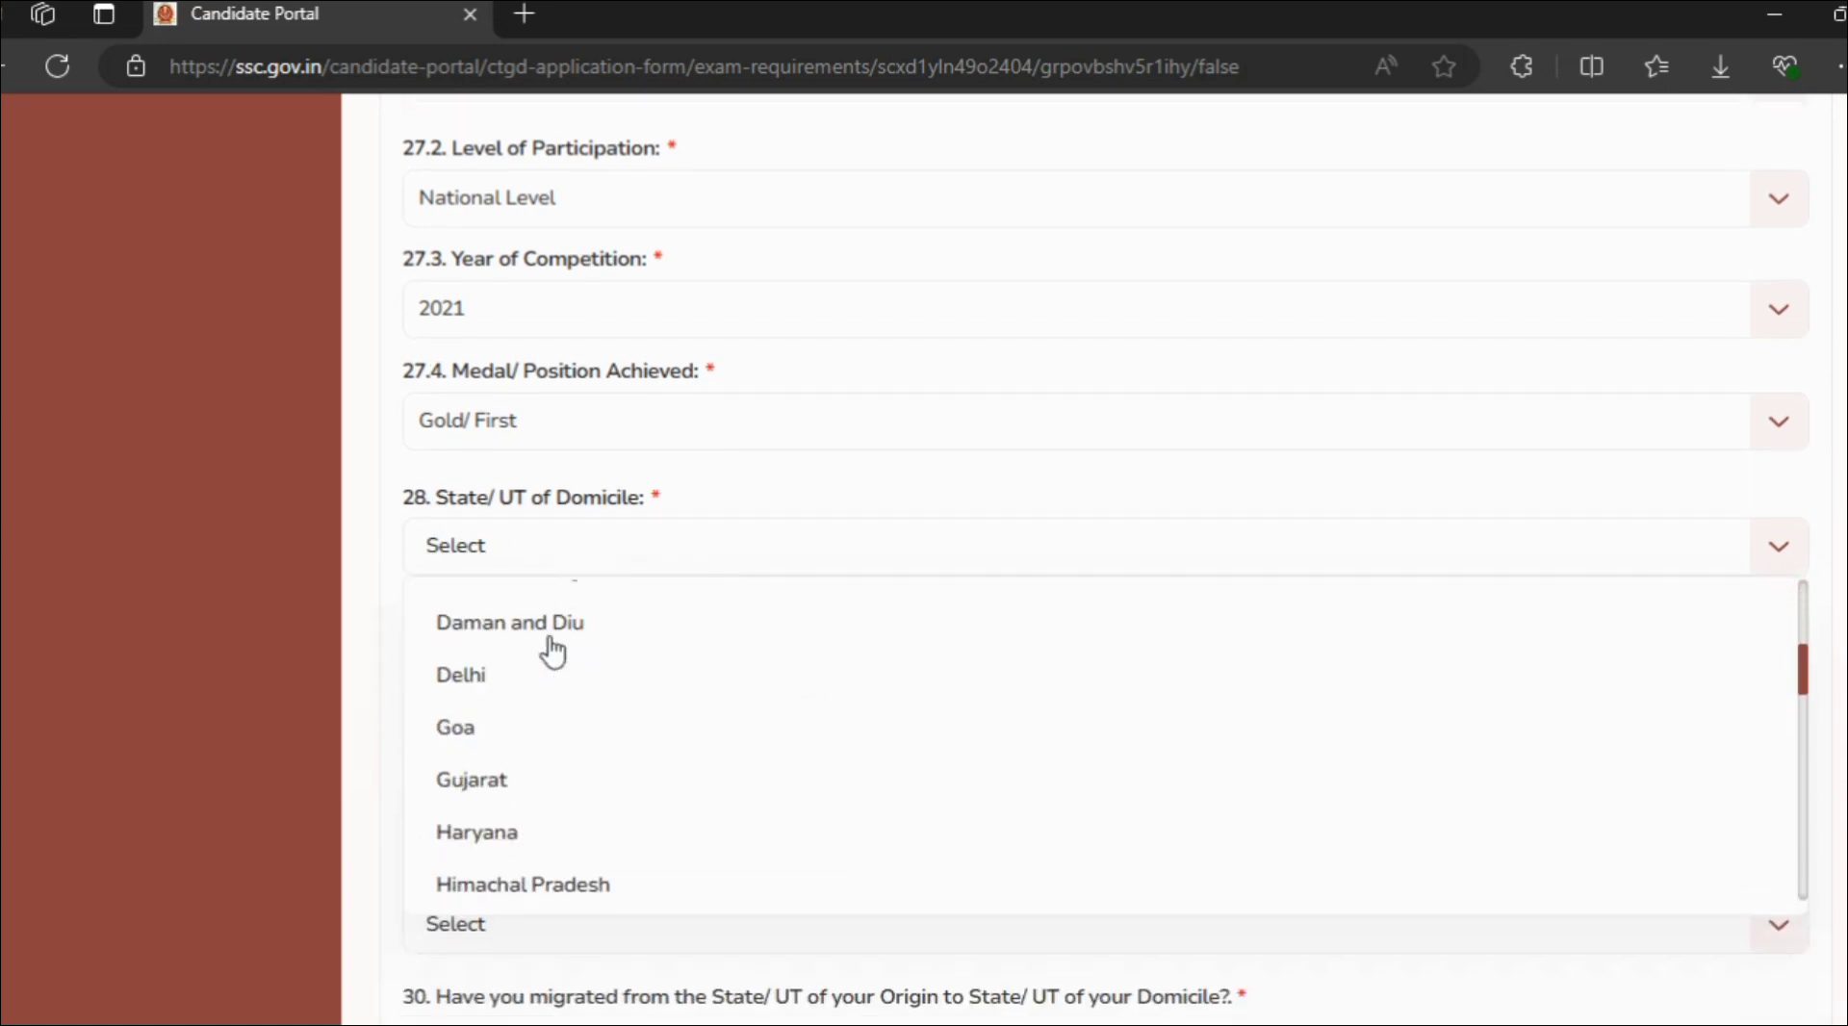
scroll(550, 662, down, 9)
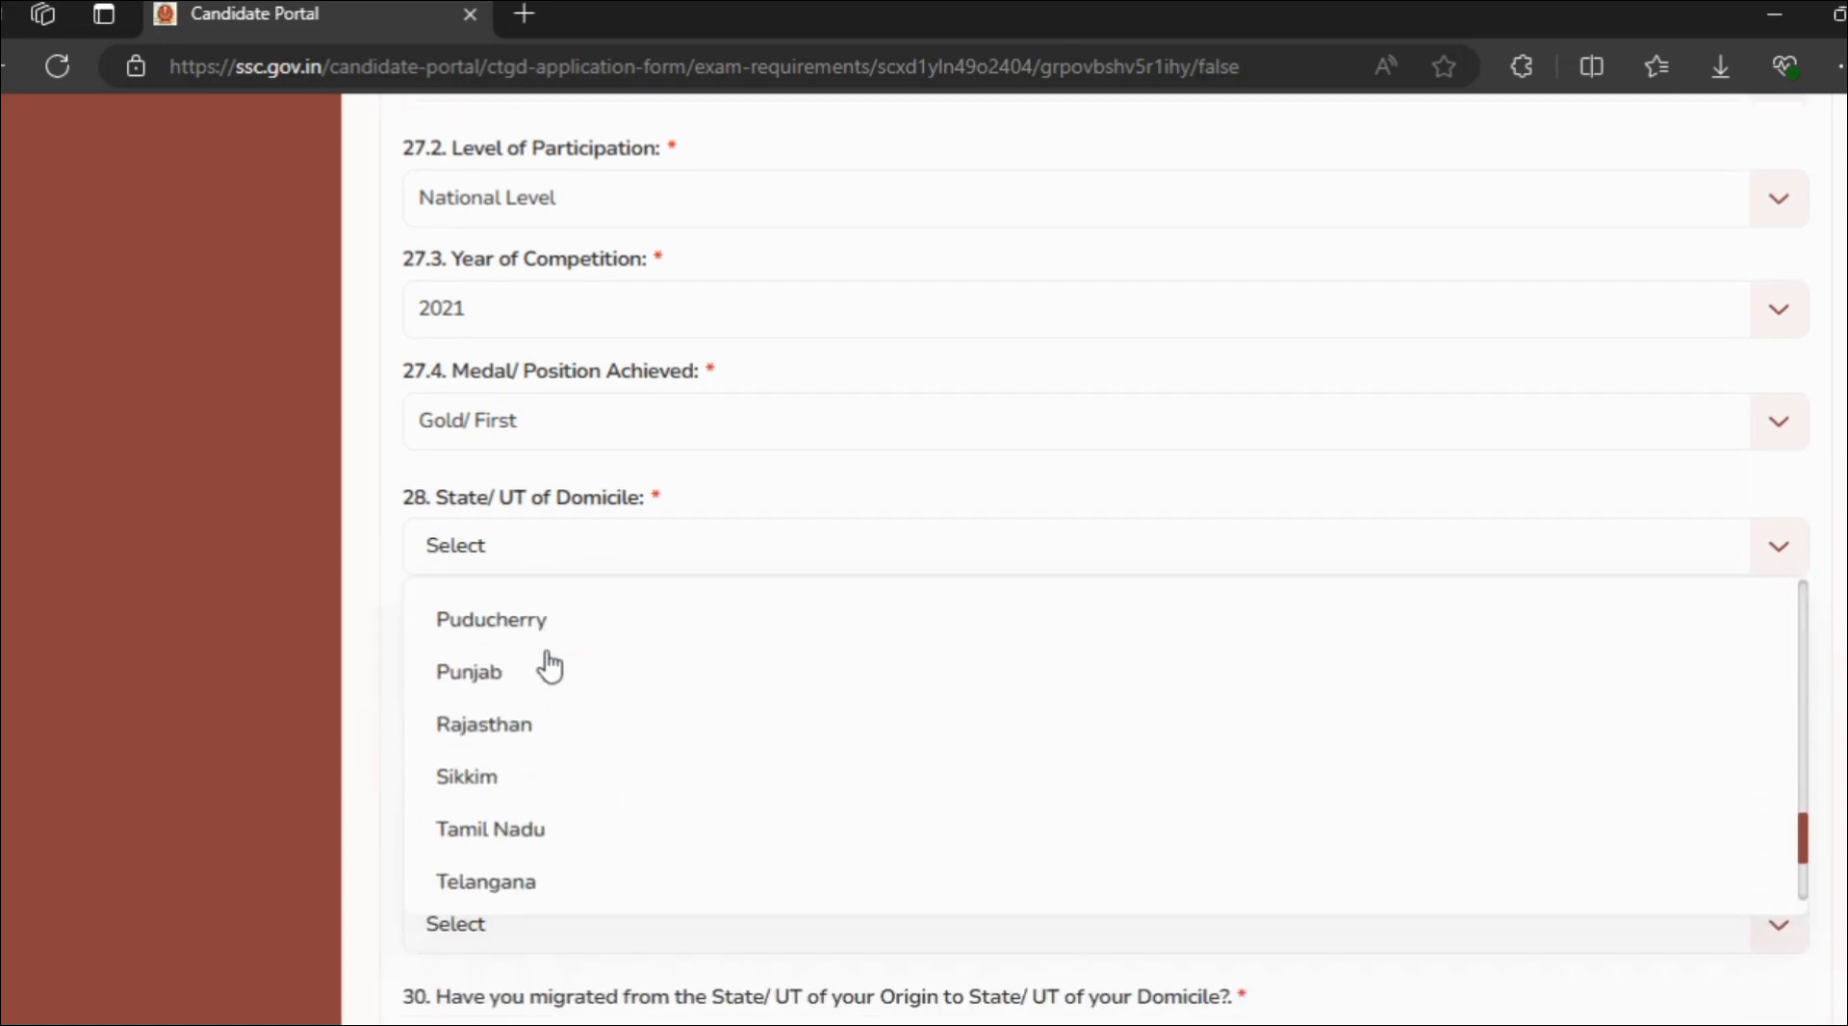
click(537, 622)
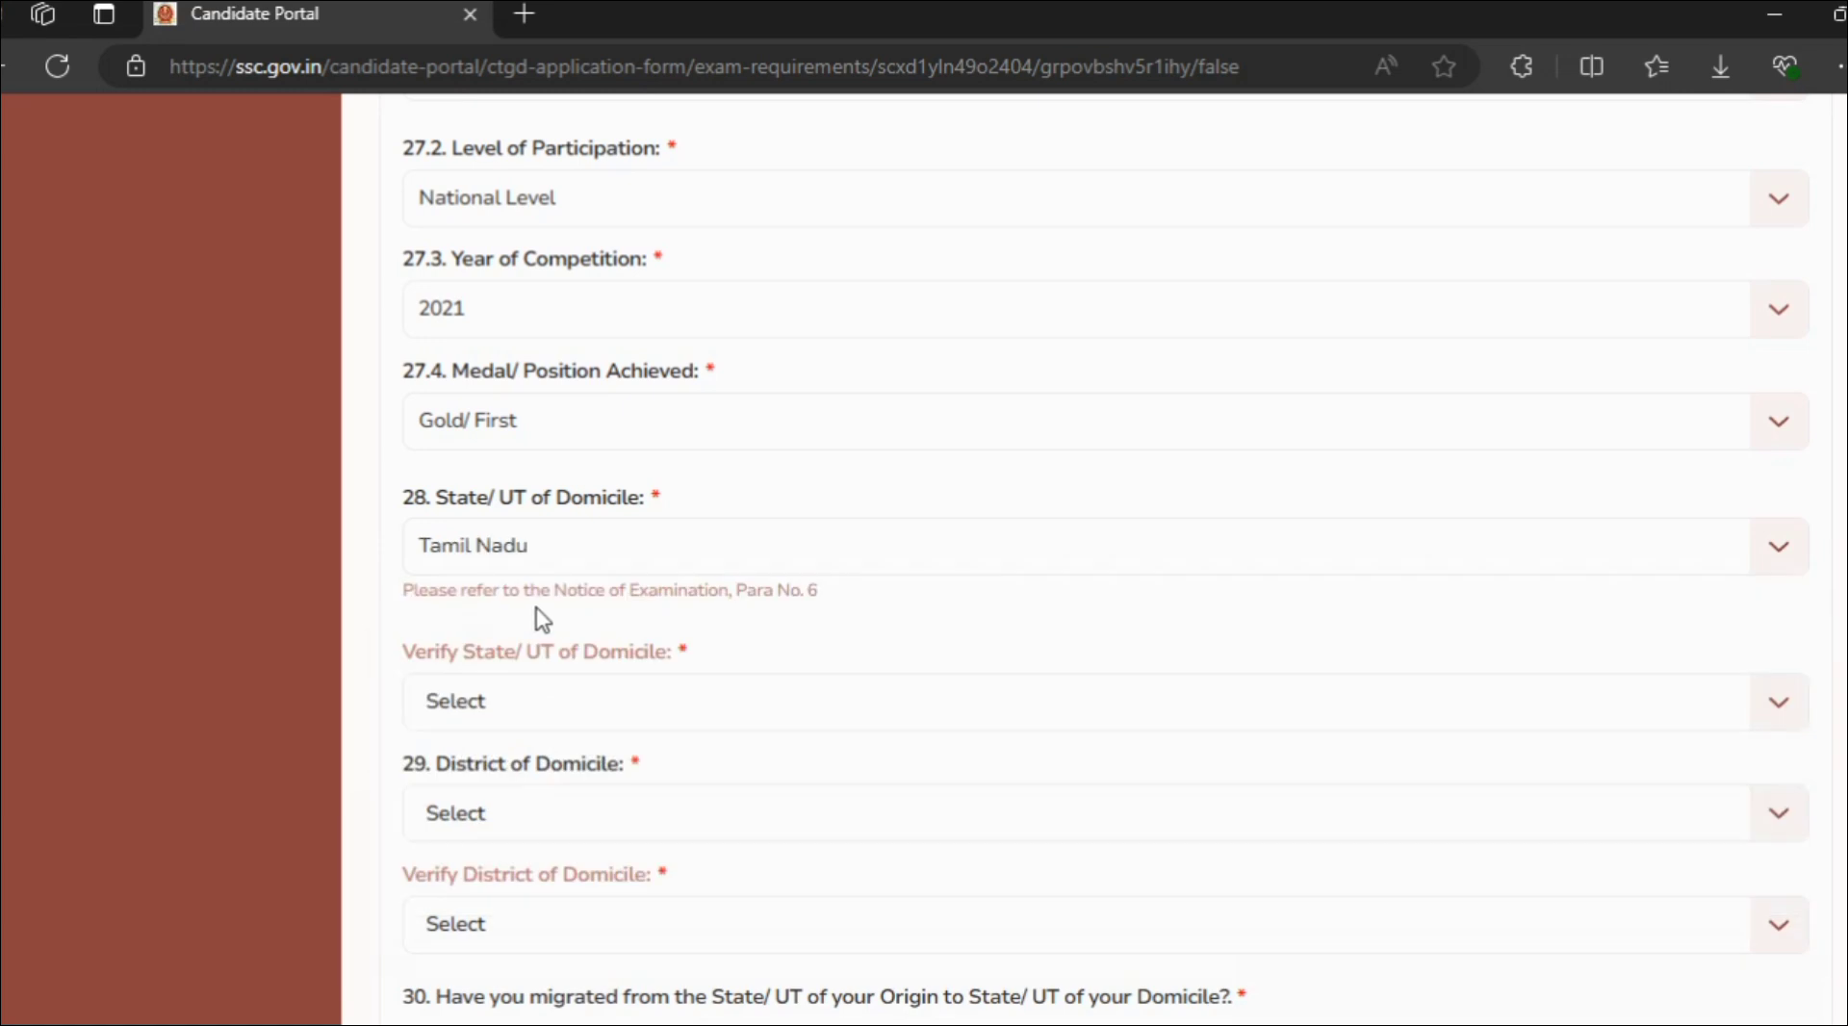
scroll(543, 617, down, 2)
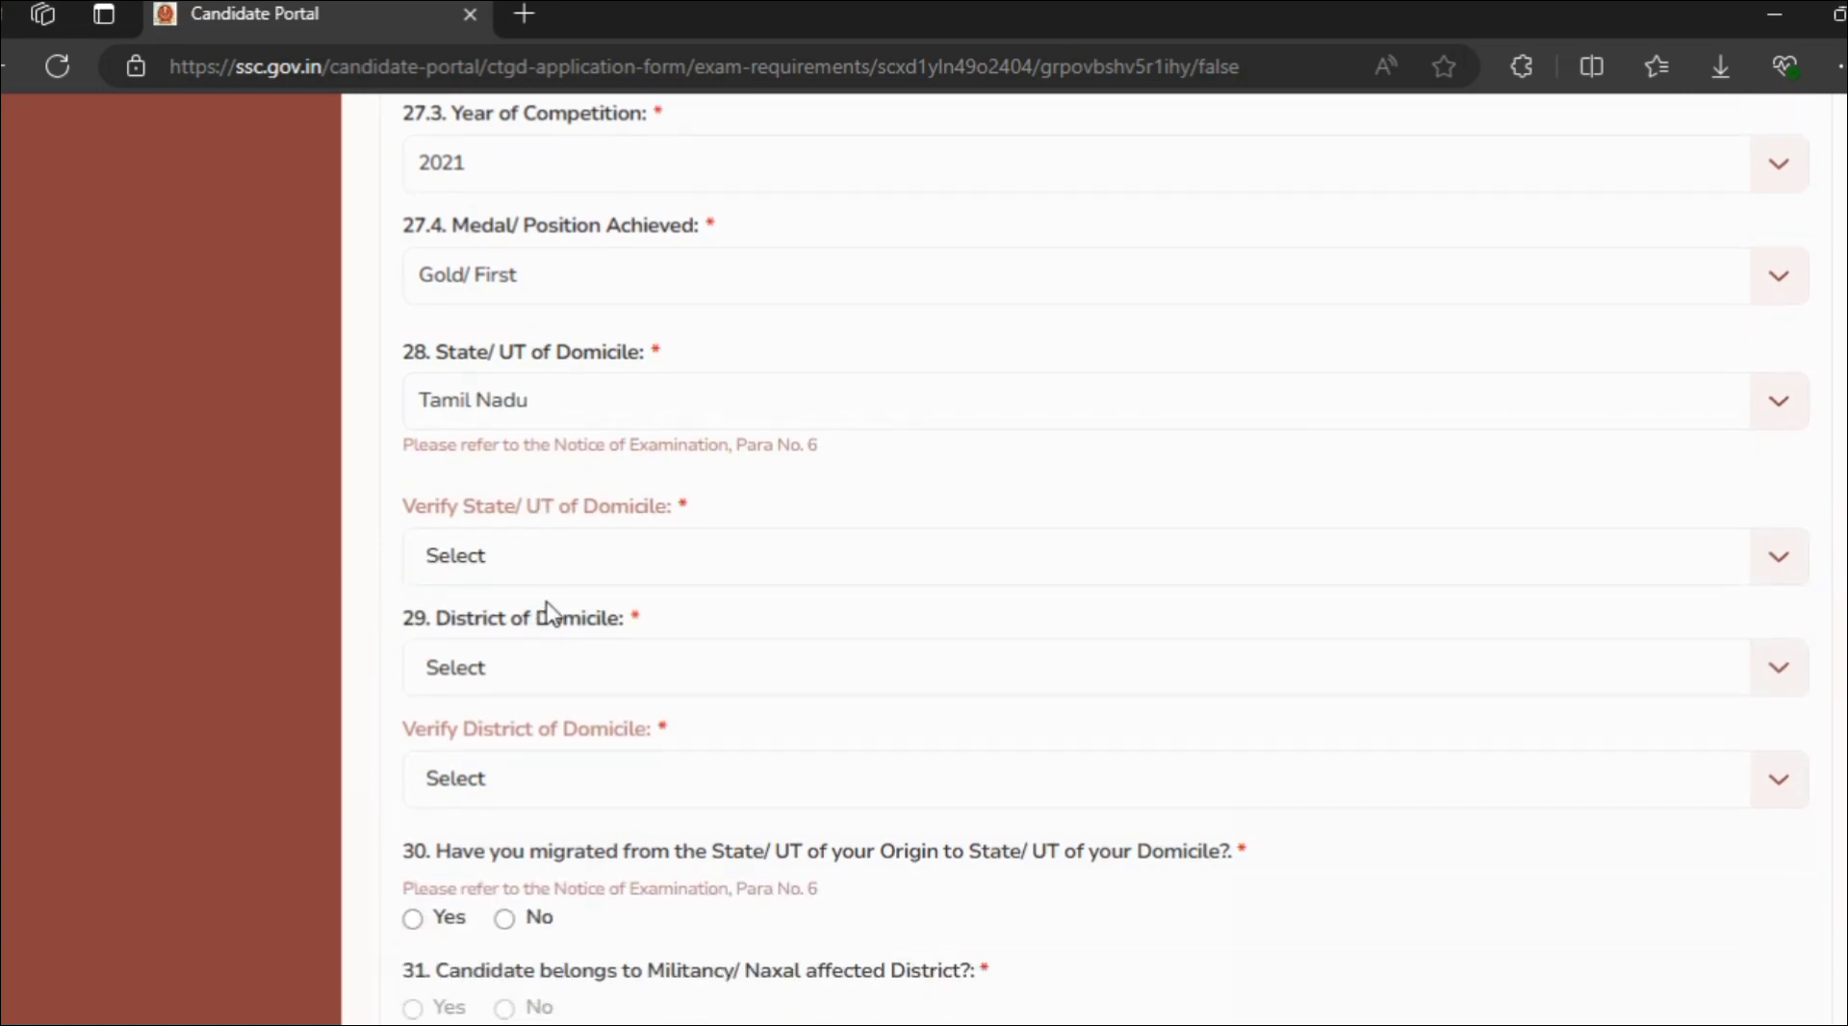
click(615, 553)
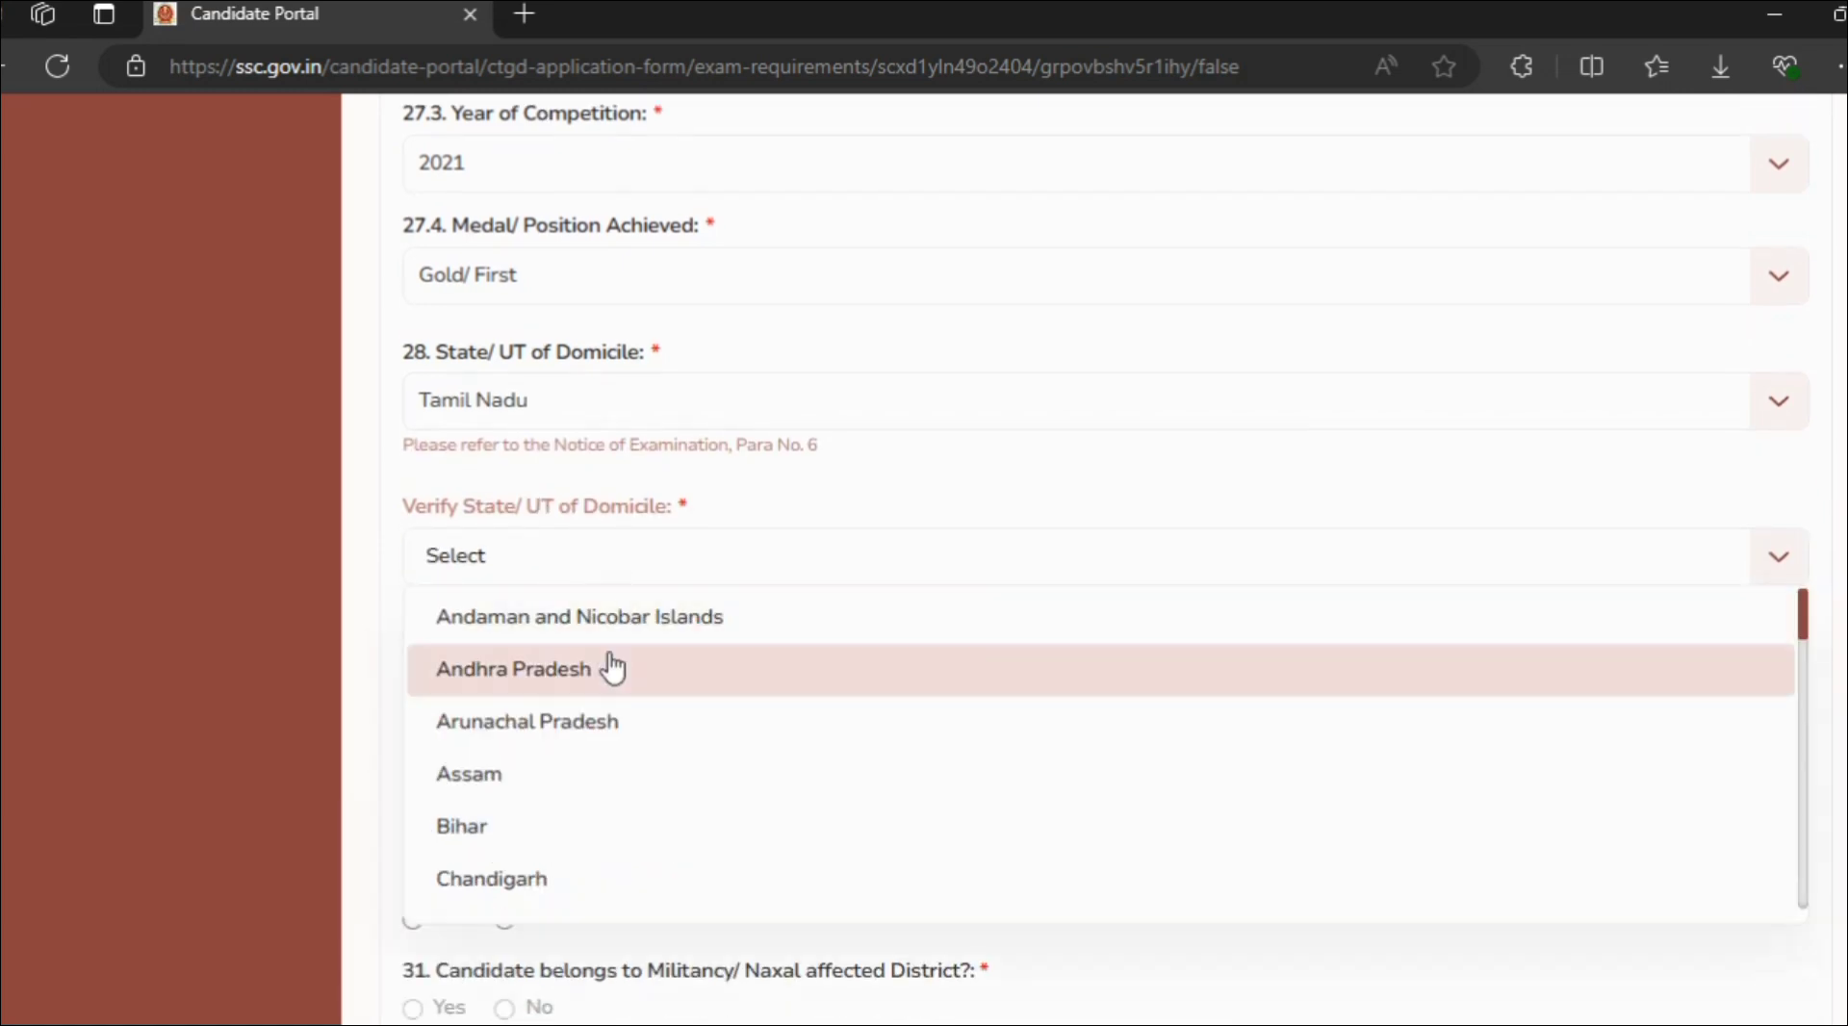
scroll(610, 662, down, 6)
scroll(569, 669, down, 10)
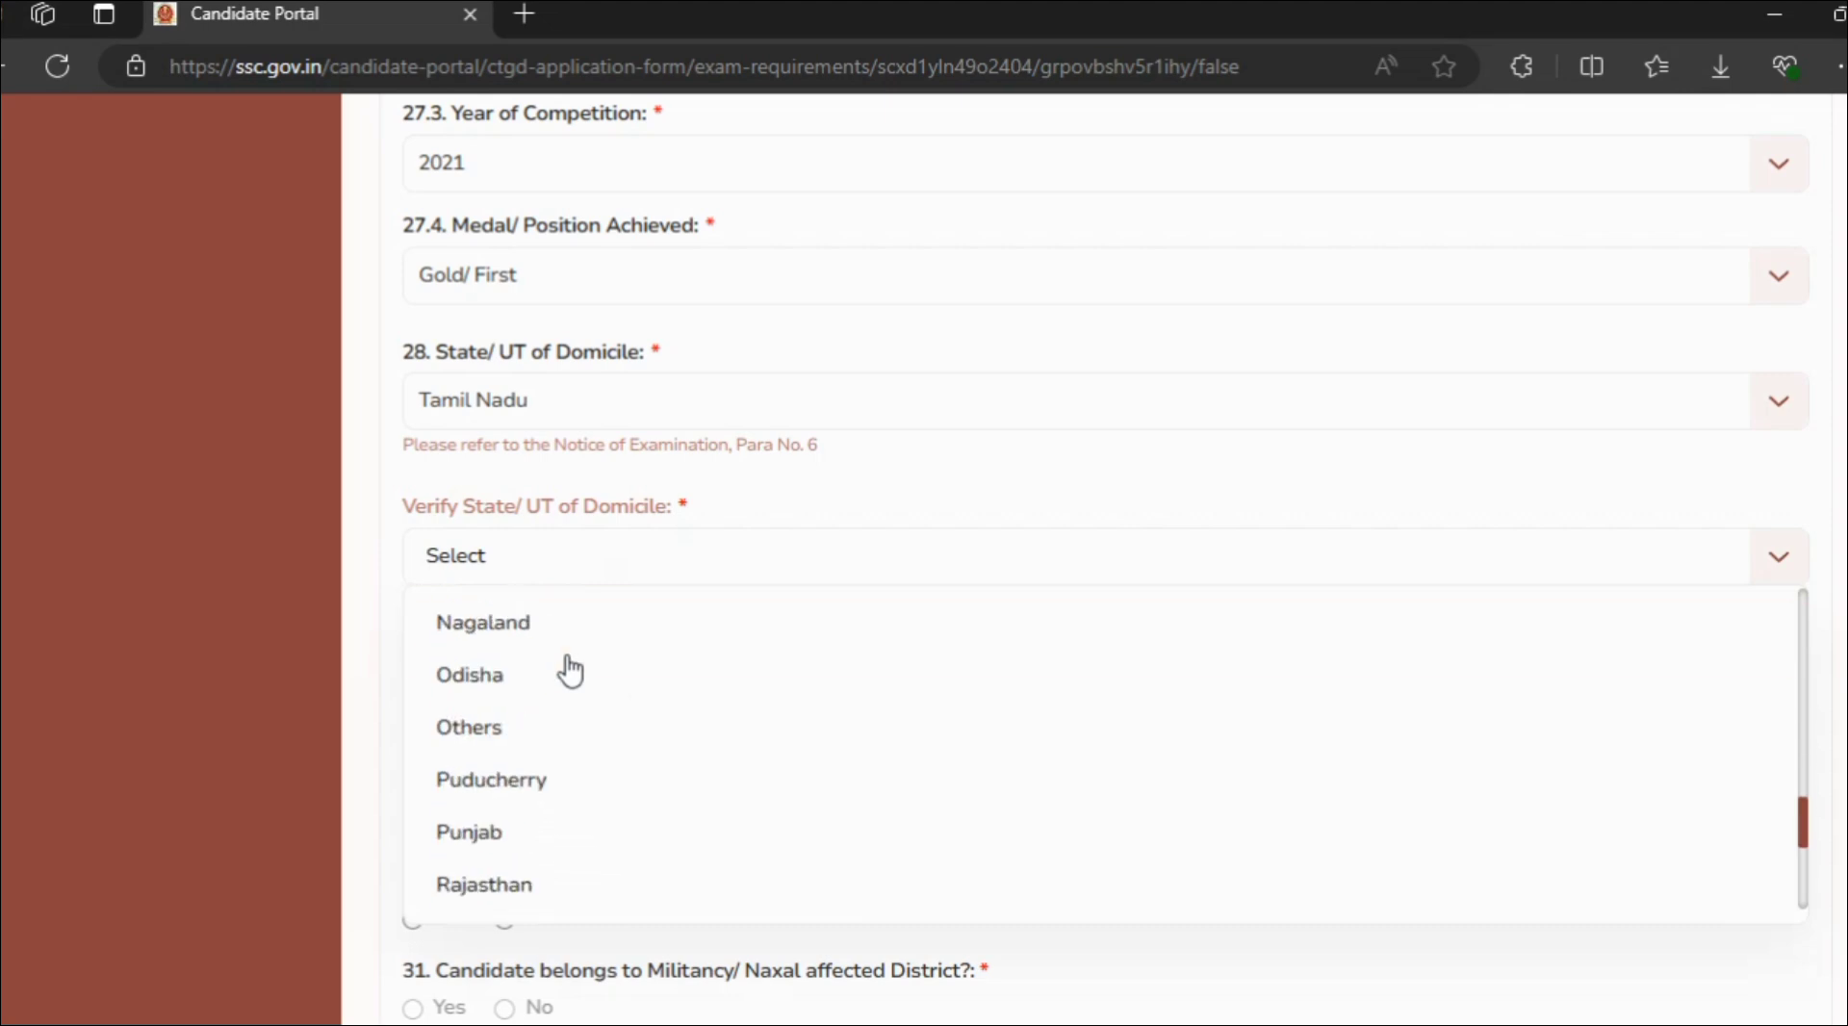
click(512, 698)
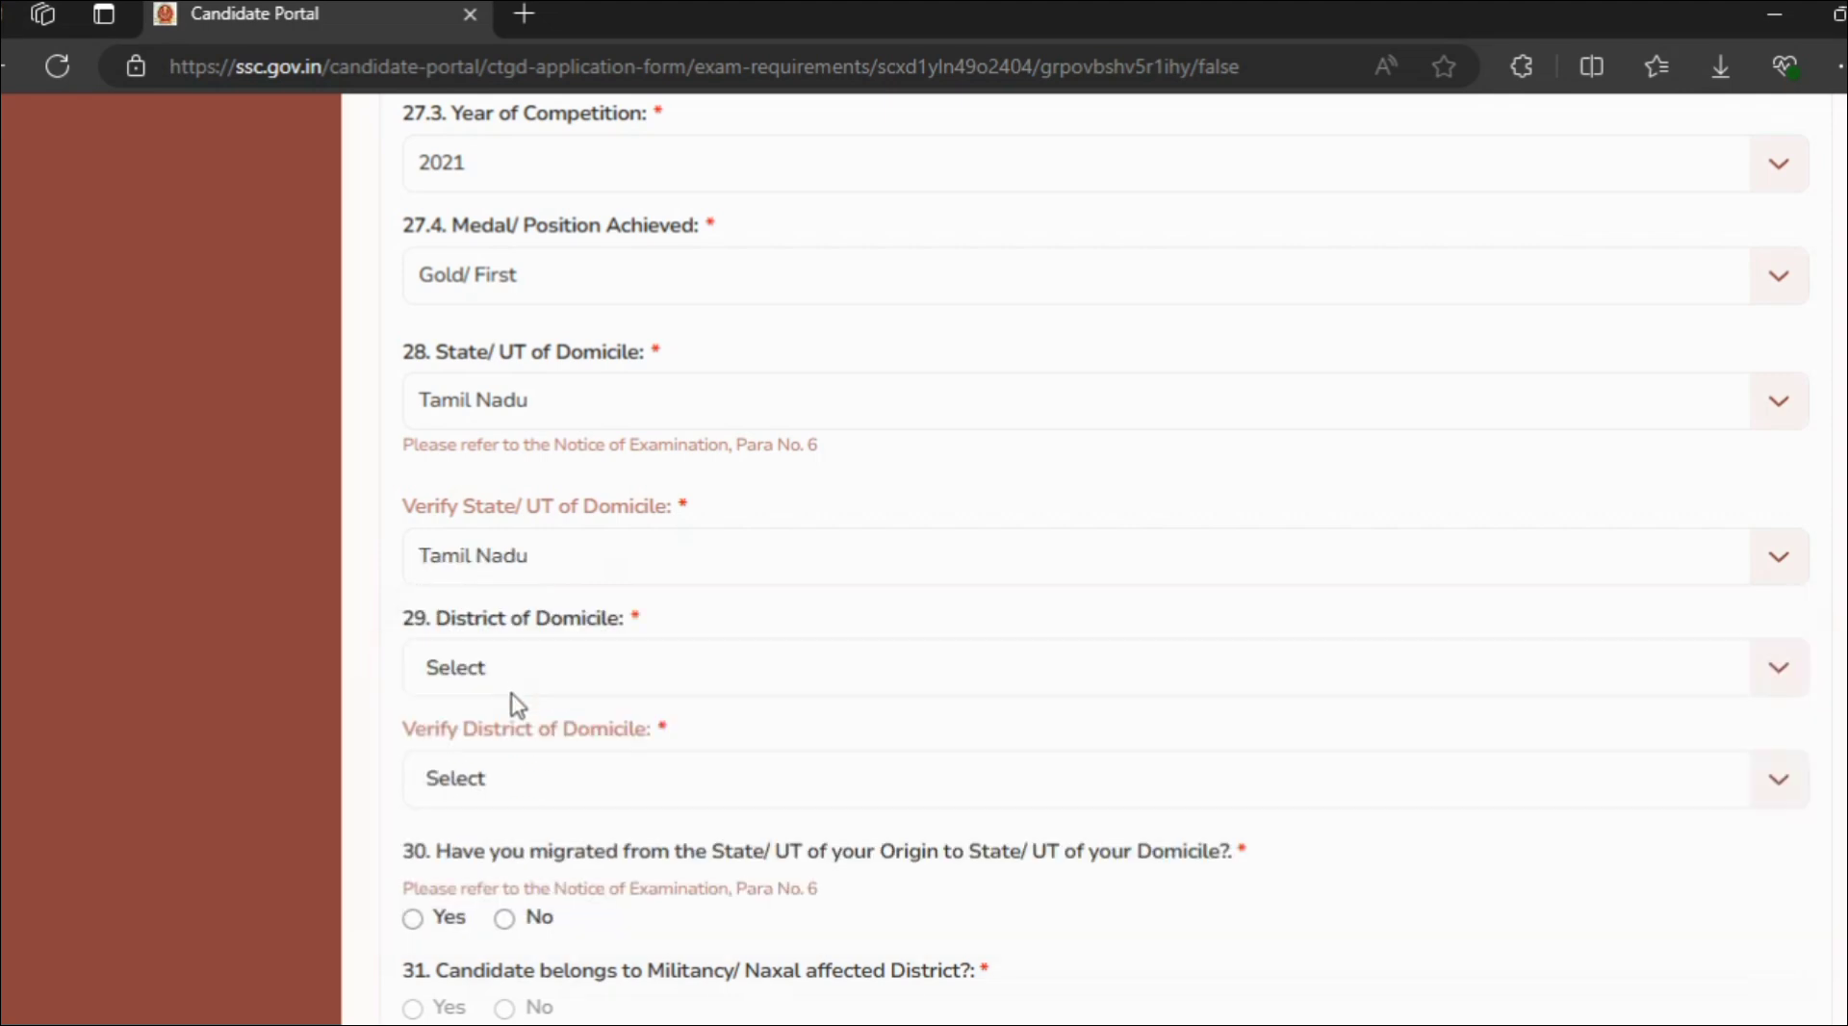
scroll(568, 664, down, 1)
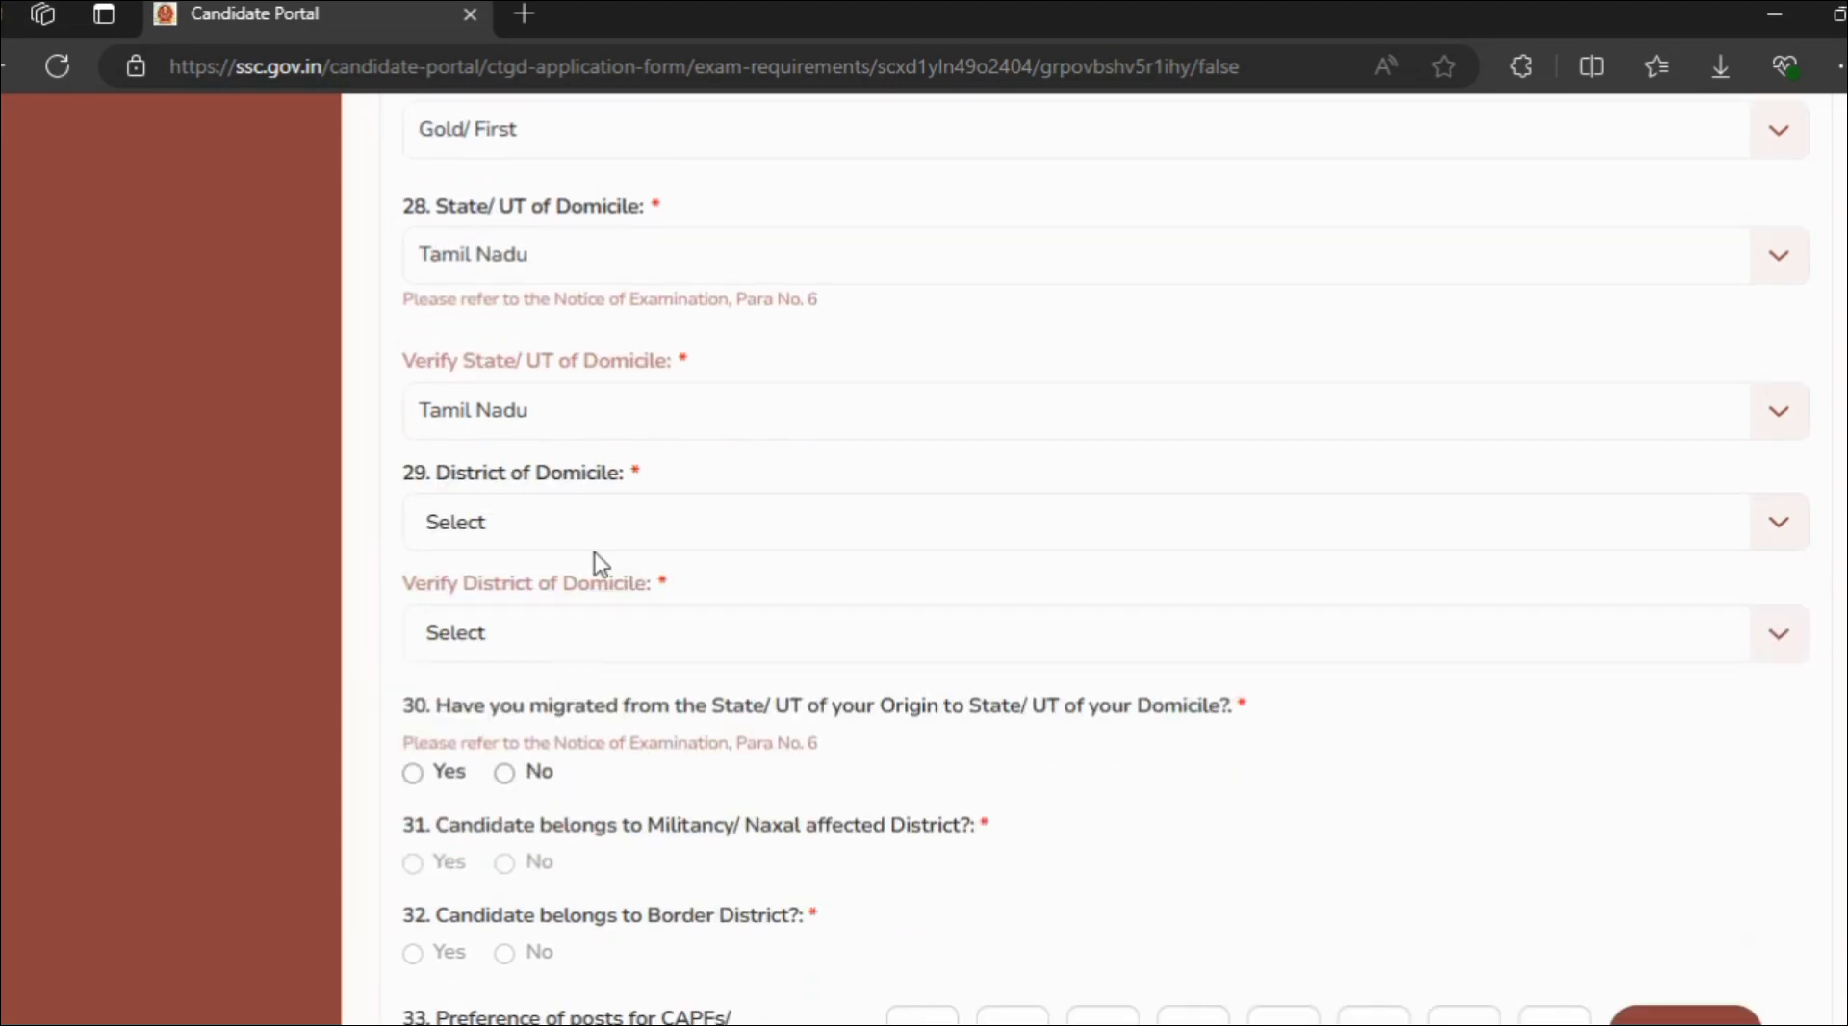
scroll(599, 562, up, 1)
Select Namakkal in both the District of Domicile and Verify District fields
click(603, 680)
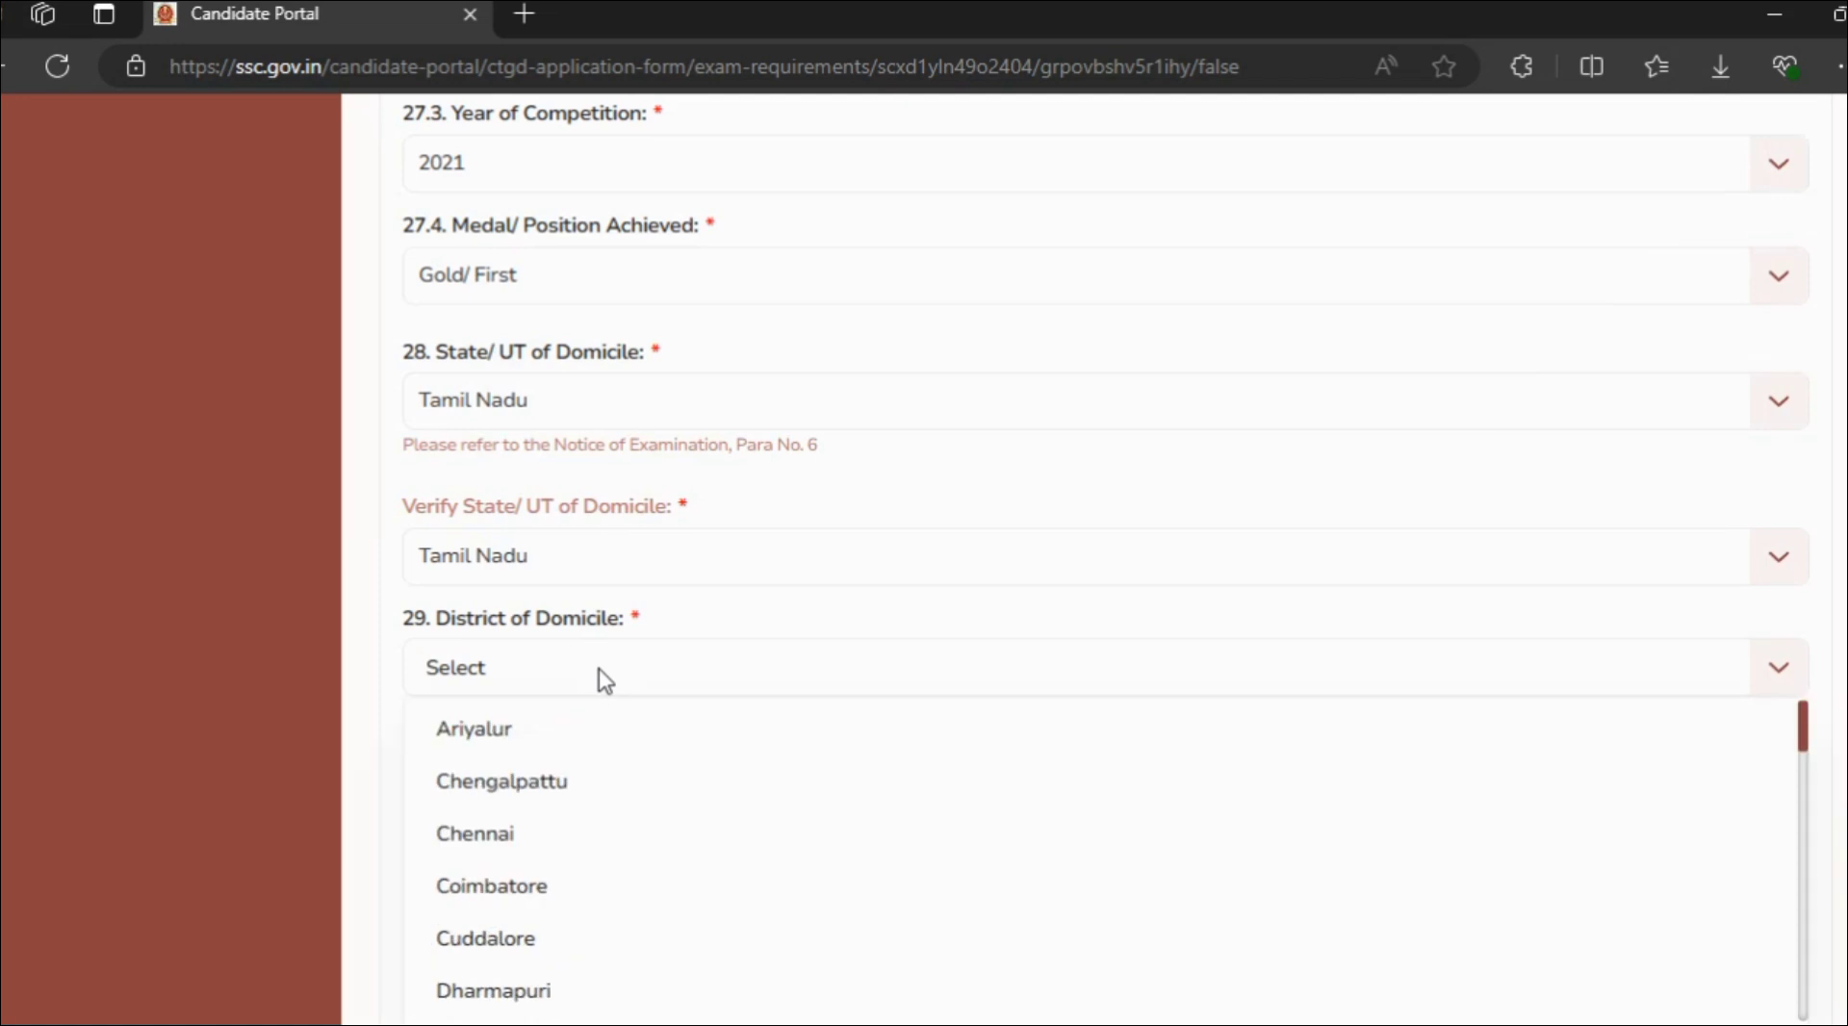
scroll(597, 747, down, 2)
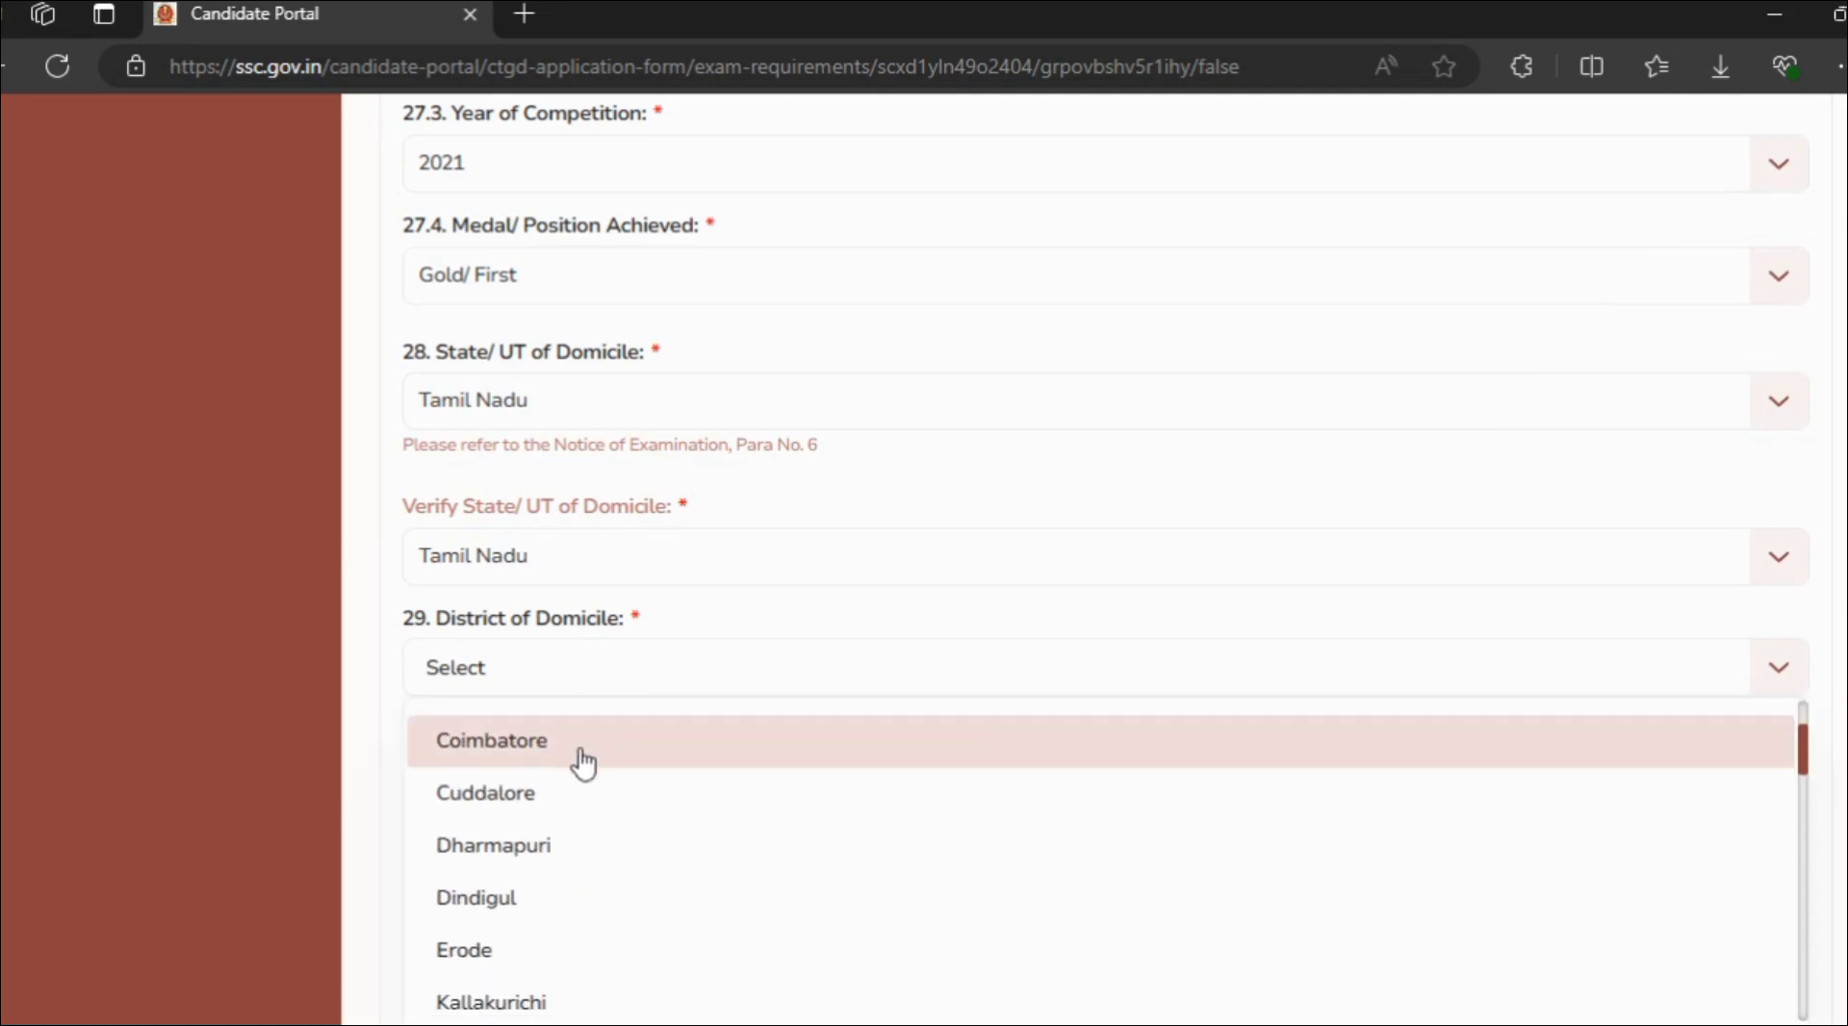
double_click(578, 617)
scroll(495, 738, down, 3)
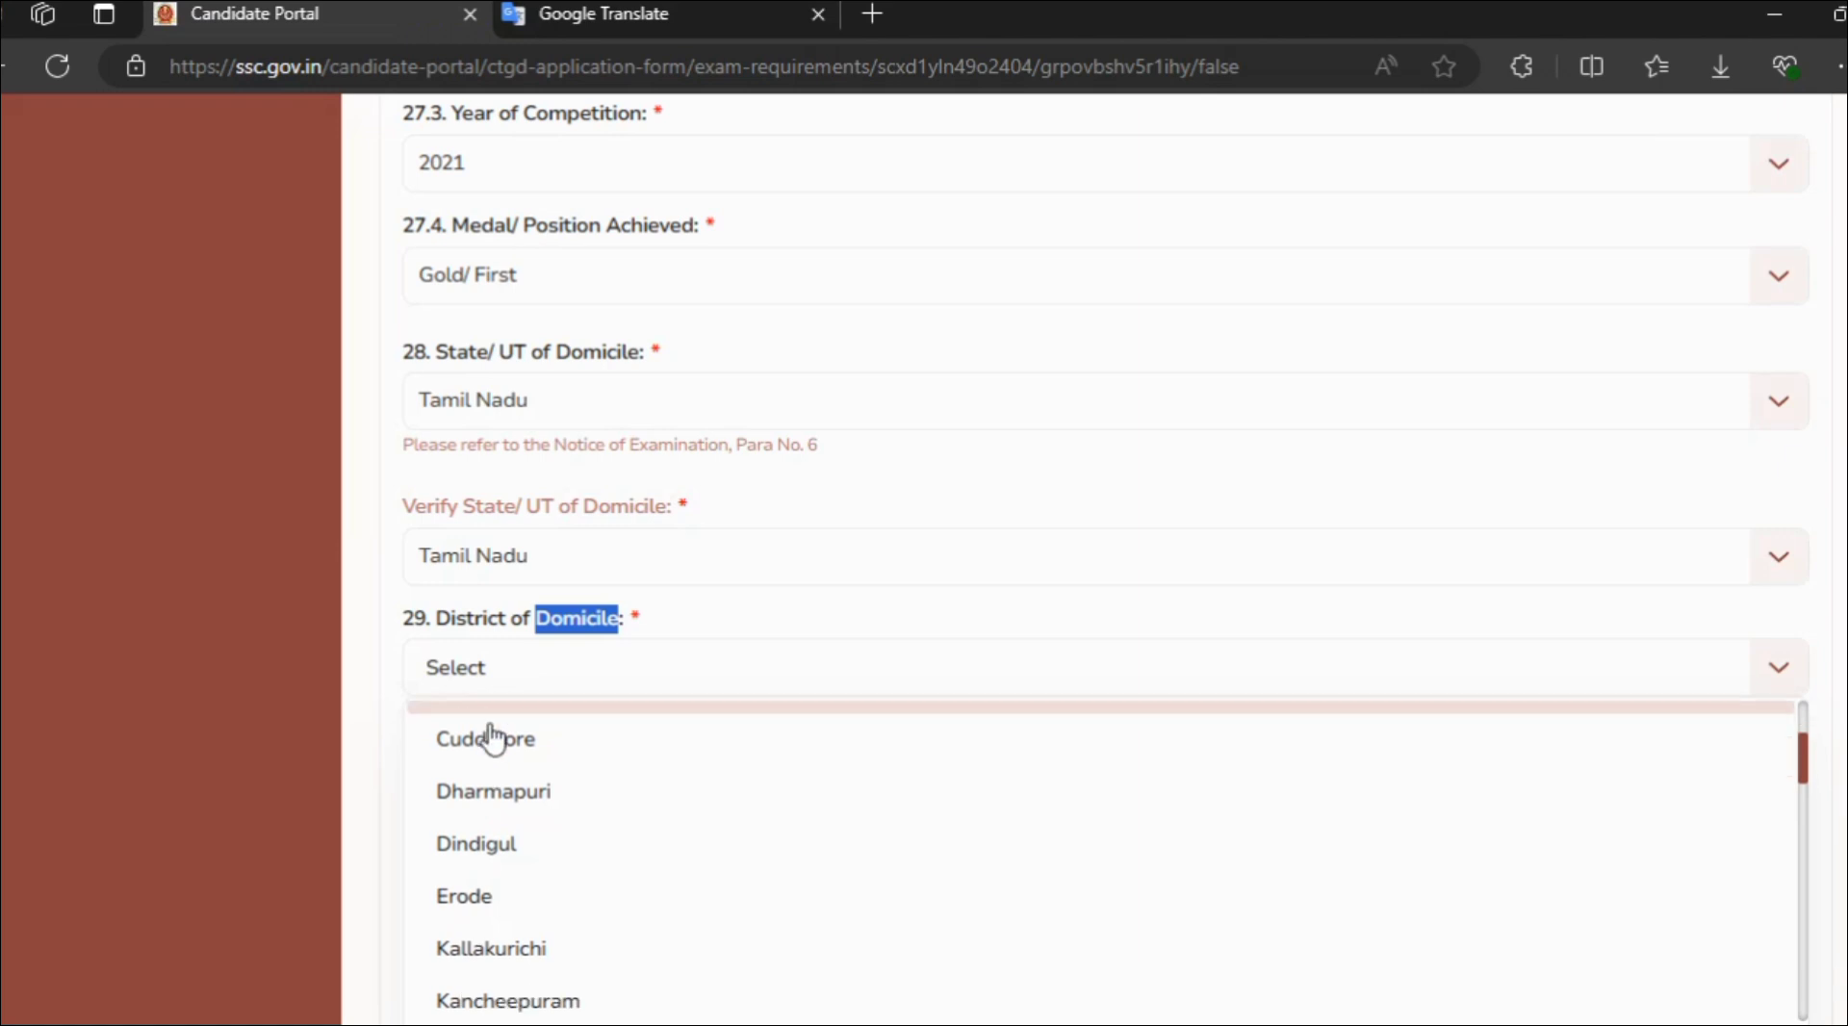
scroll(490, 741, down, 3)
scroll(493, 740, down, 3)
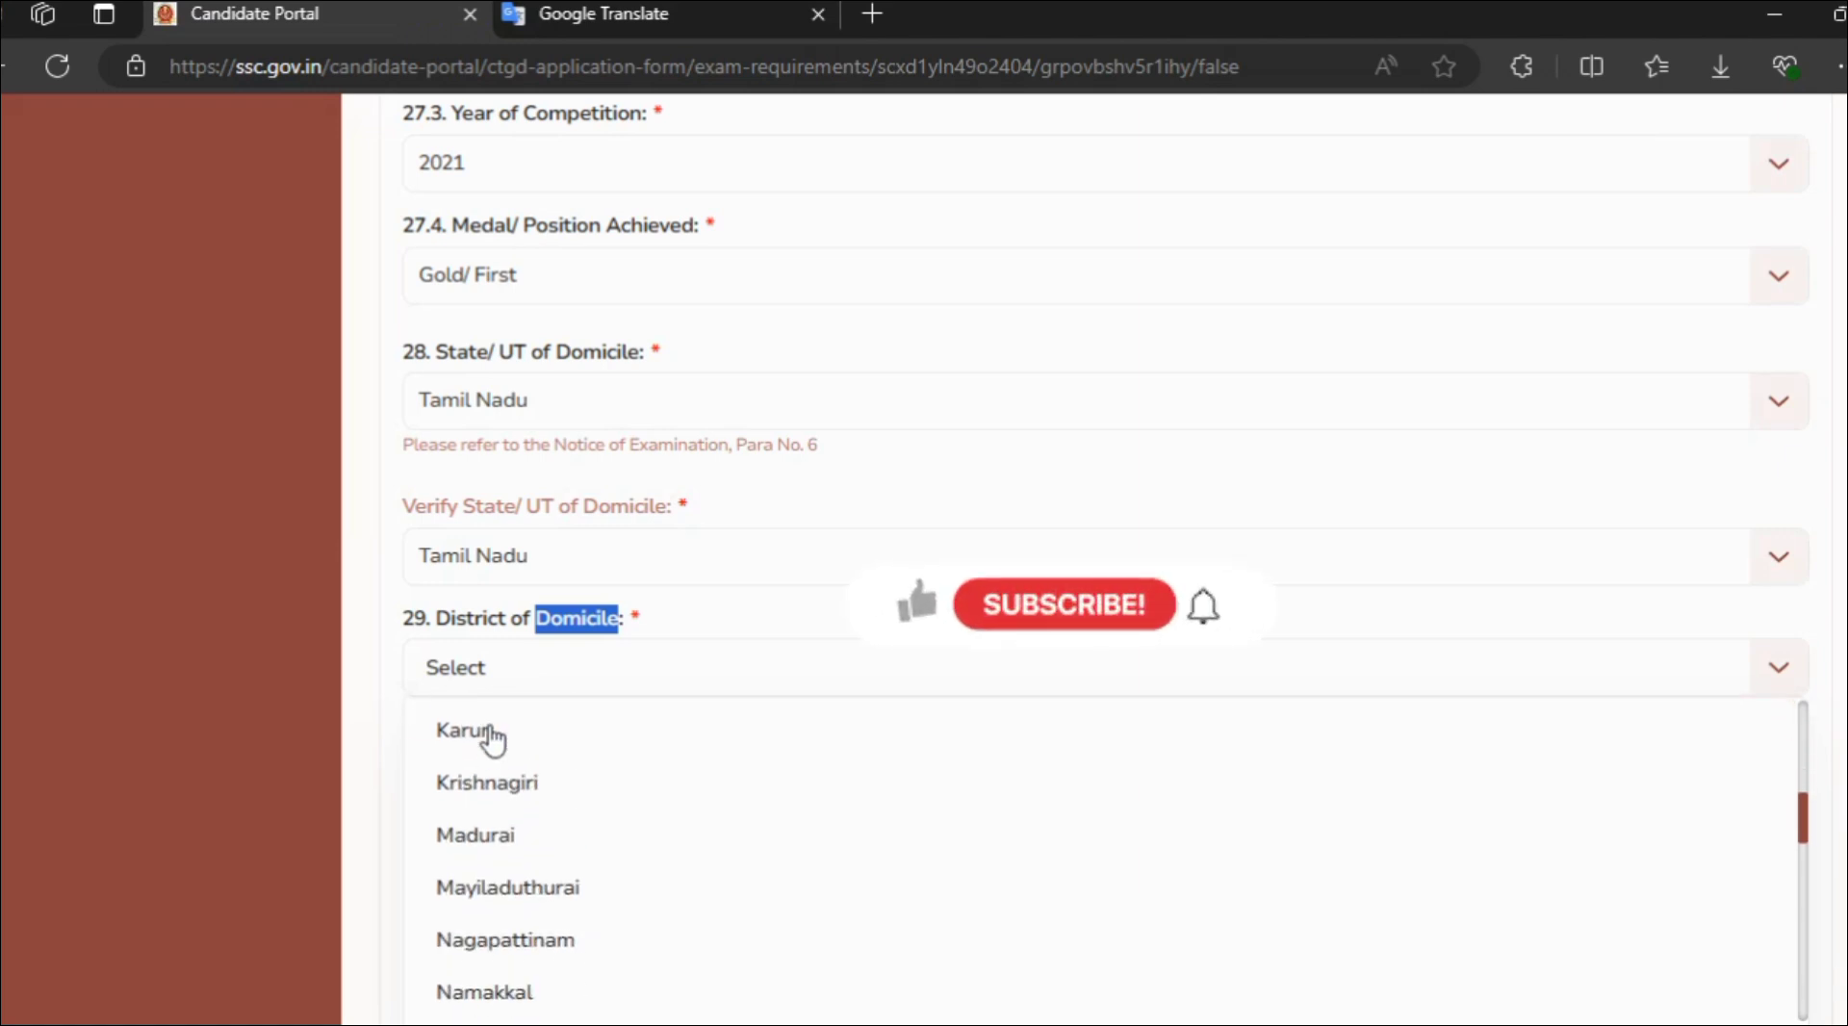
scroll(491, 792, up, 3)
scroll(494, 856, up, 3)
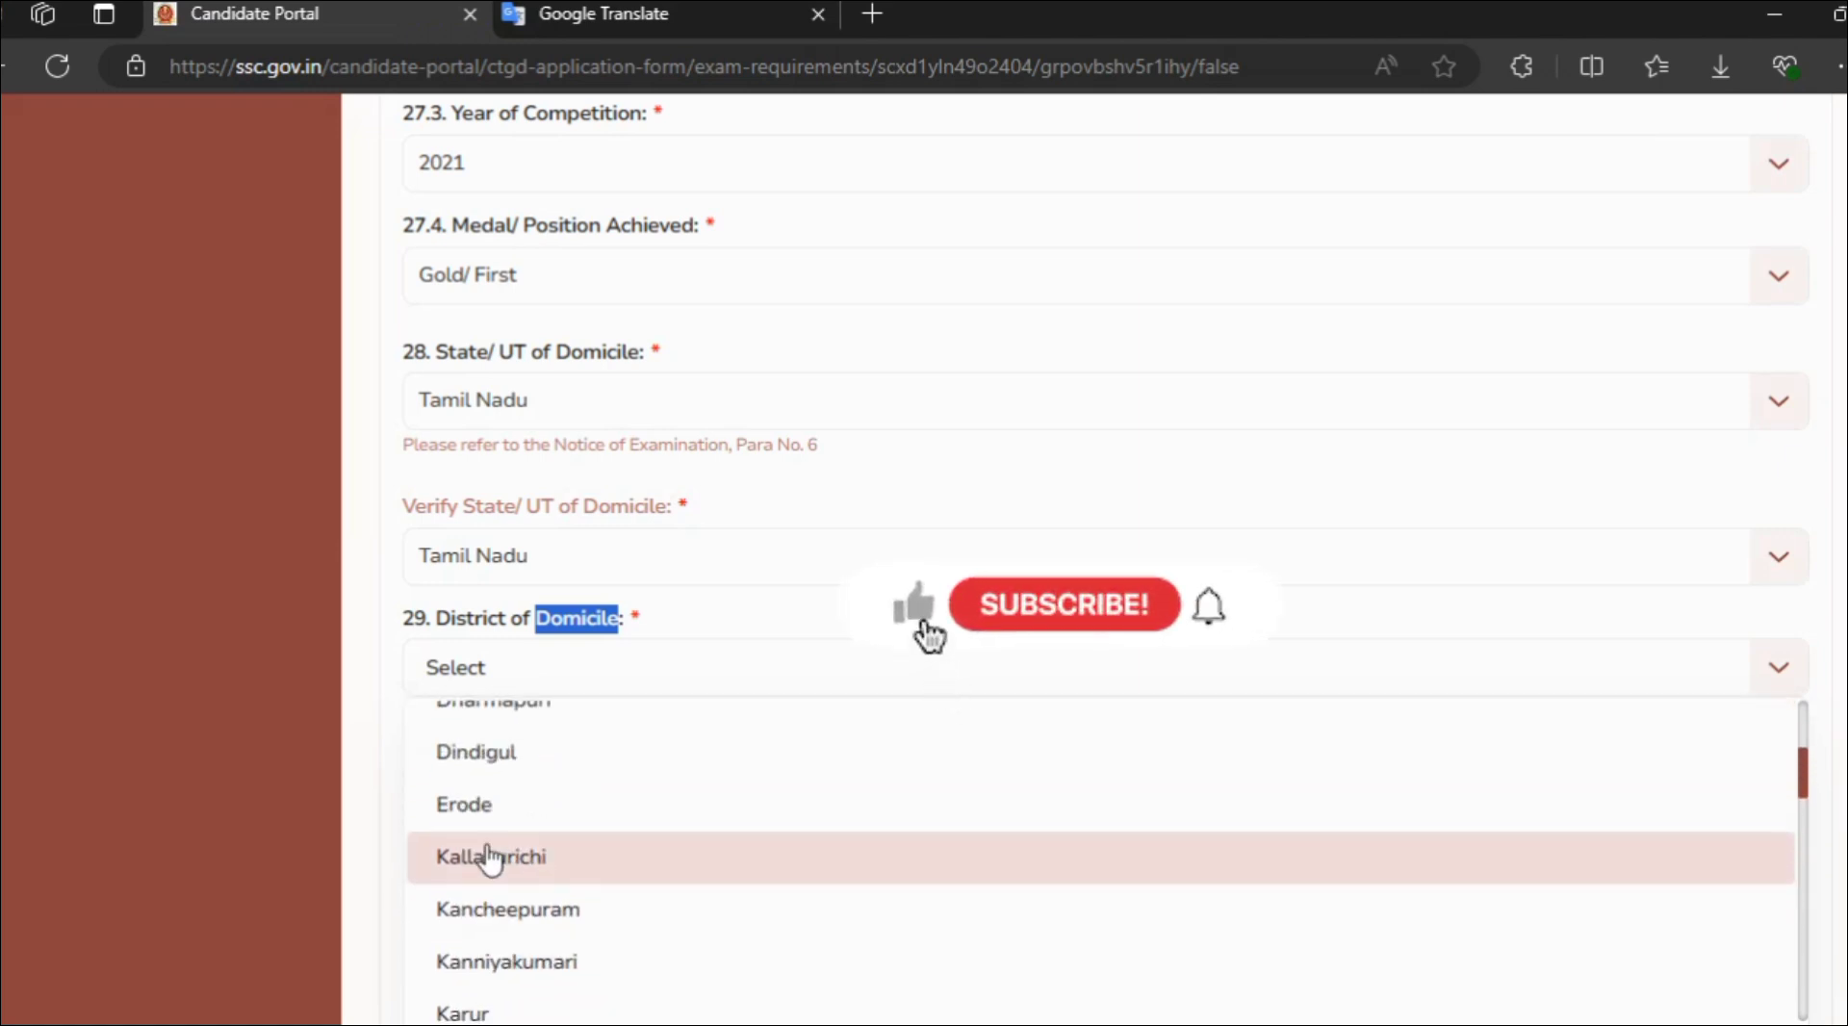
click(486, 823)
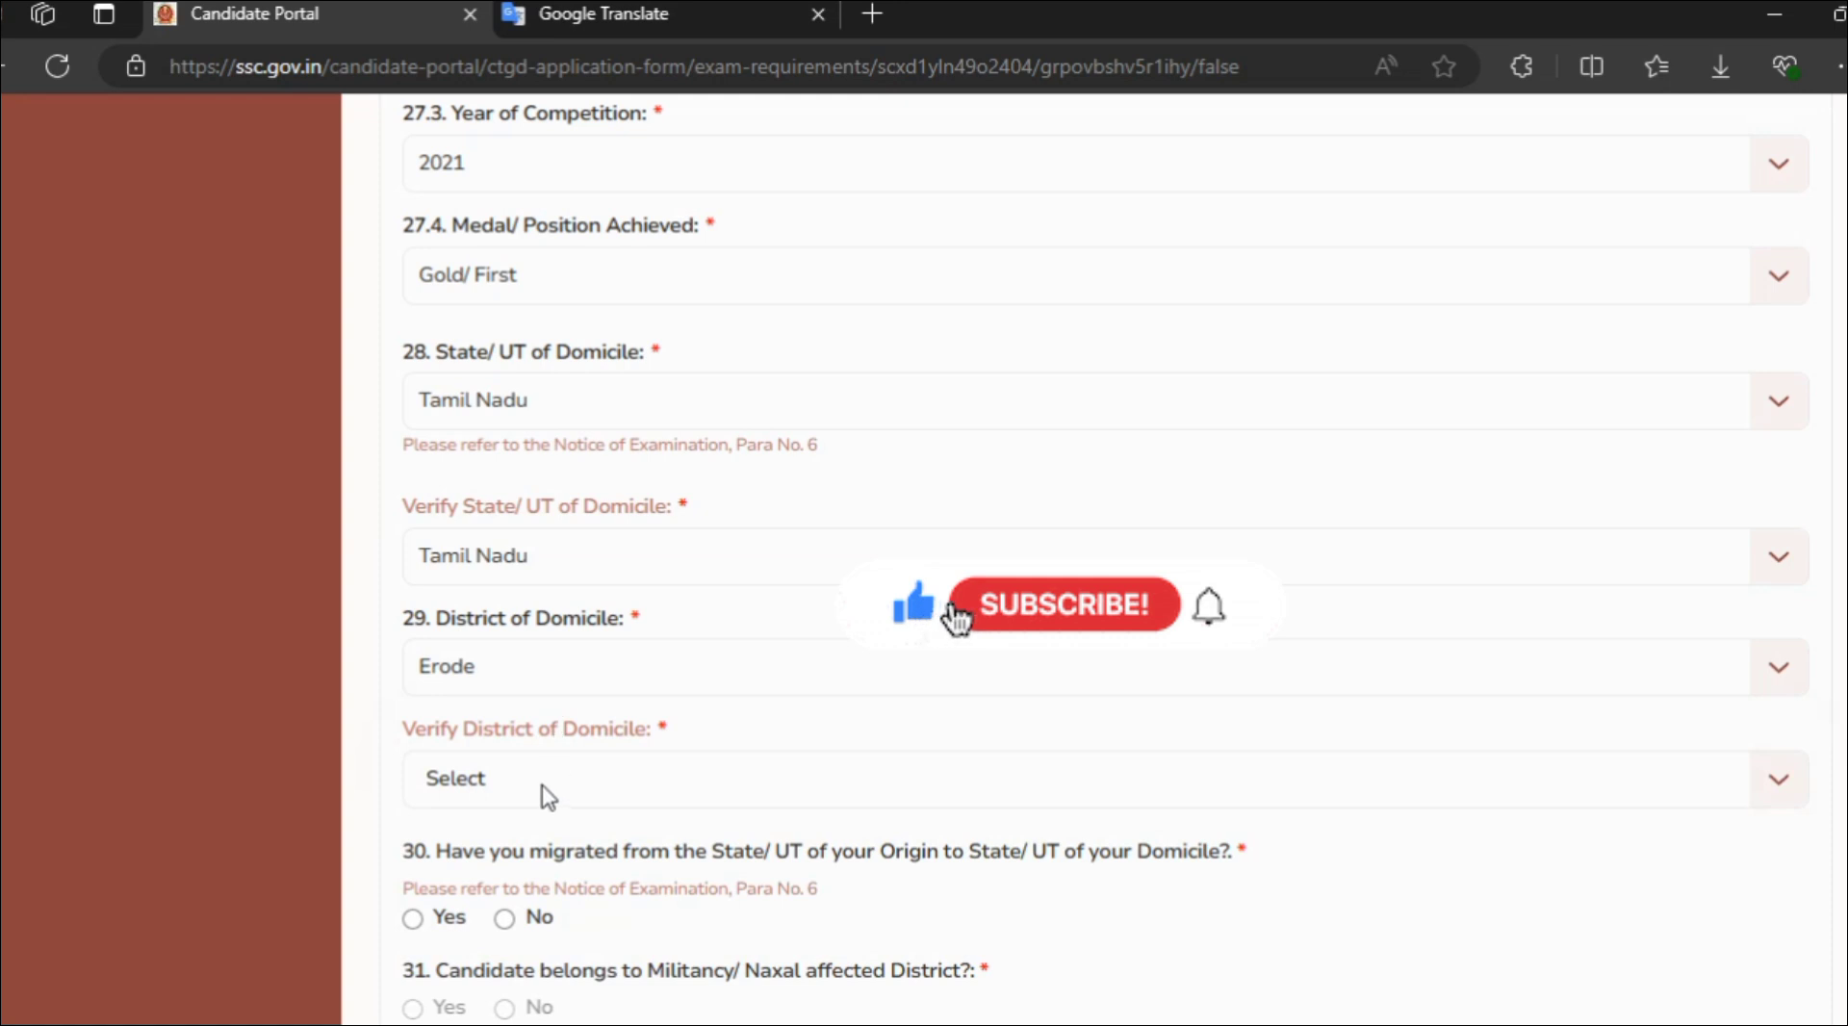
click(545, 791)
scroll(541, 799, down, 3)
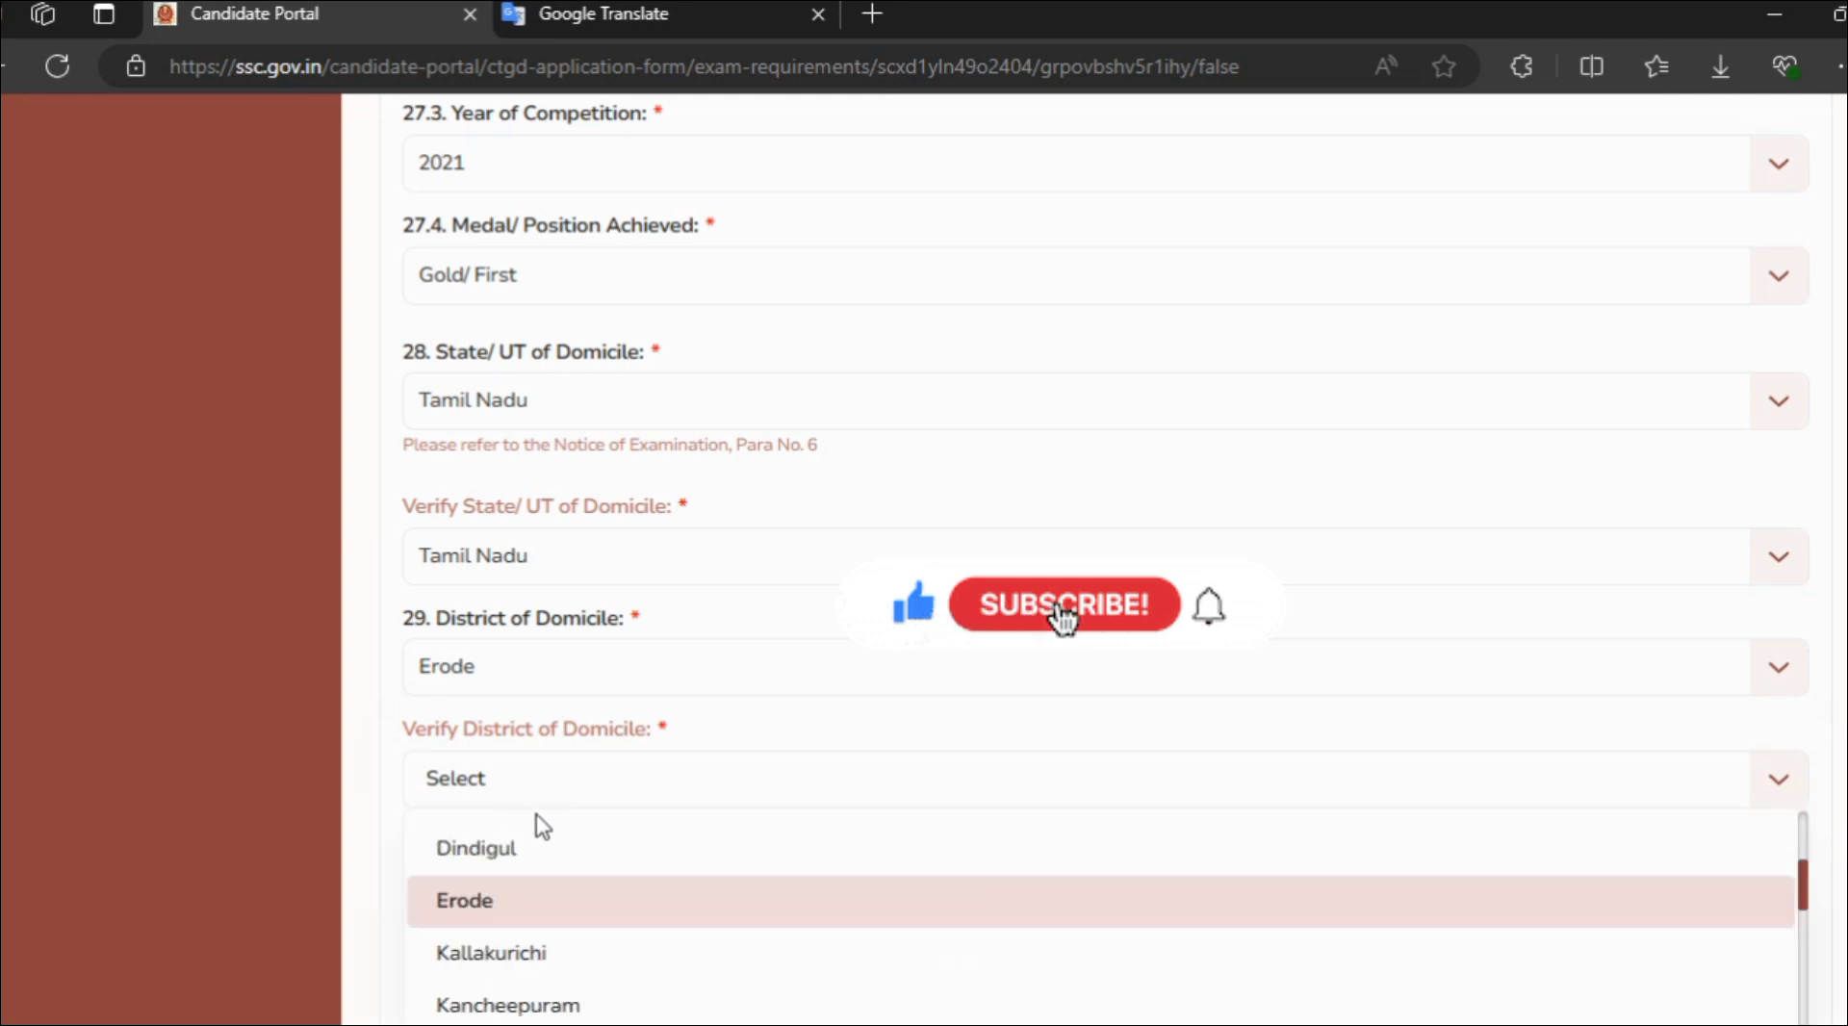
click(487, 900)
Answer No to the migration question (30)
scroll(577, 734, down, 2)
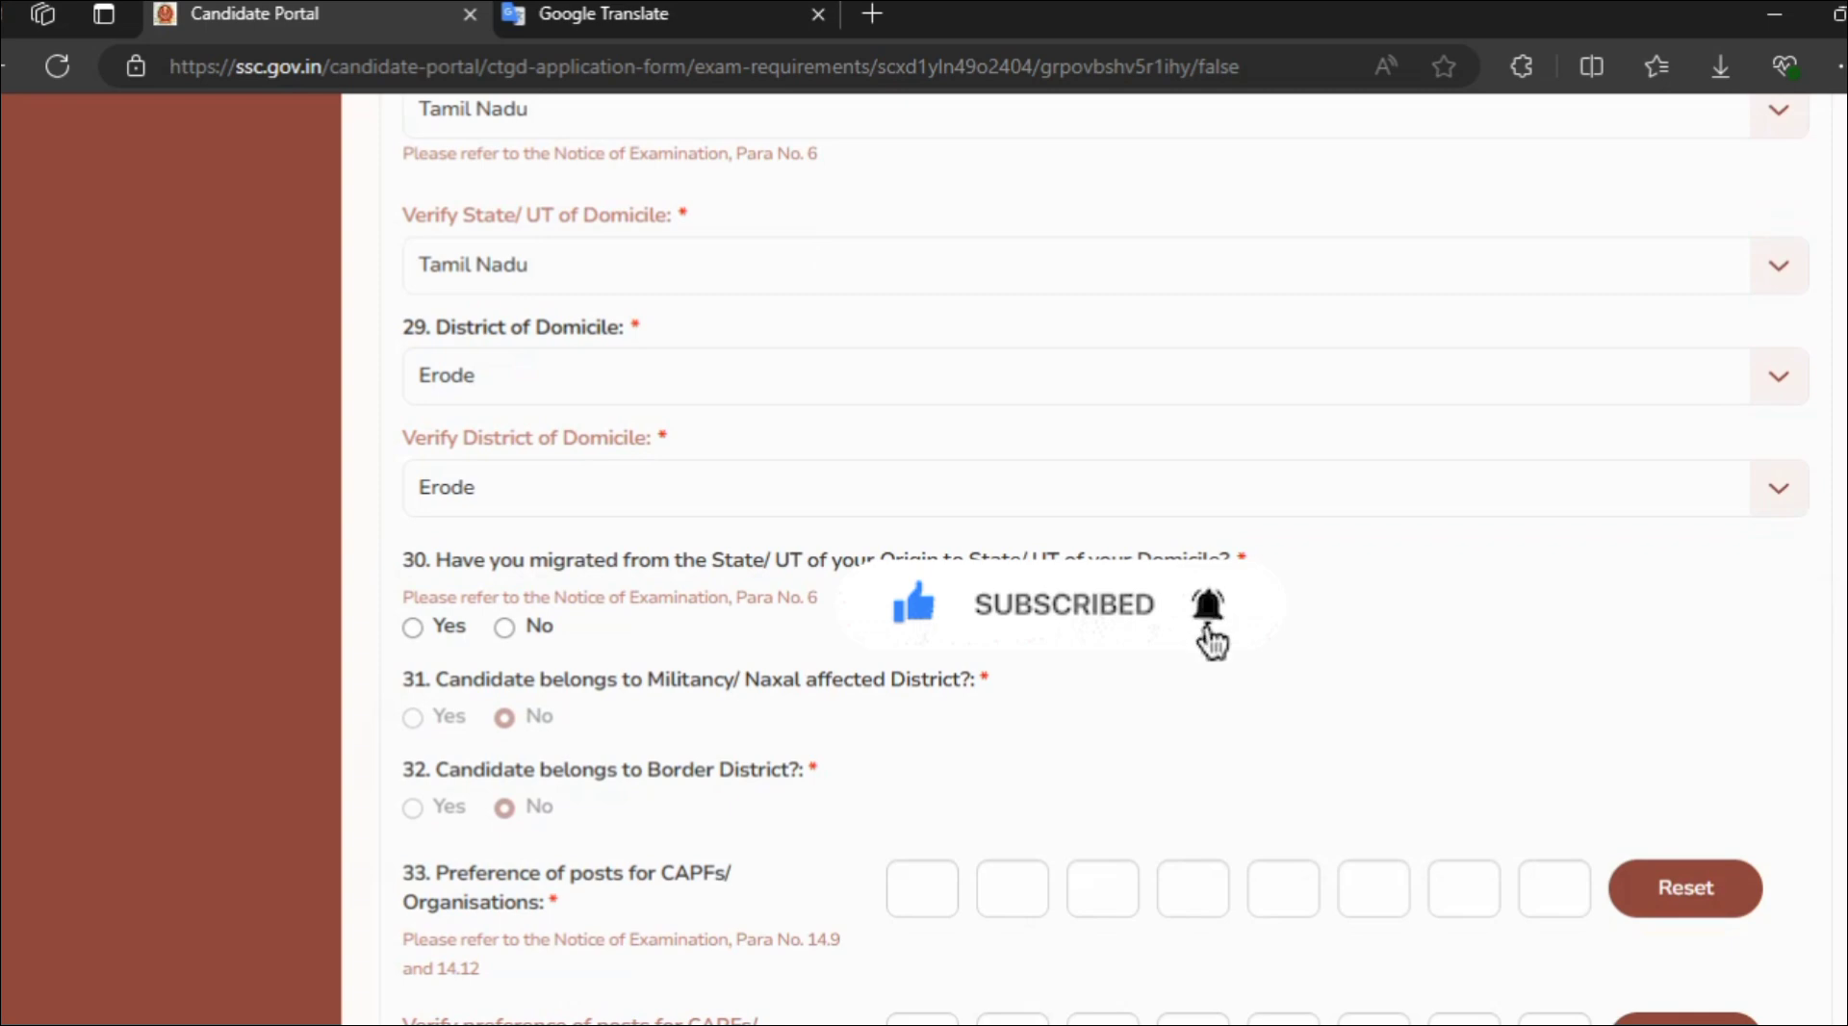
scroll(730, 788, up, 2)
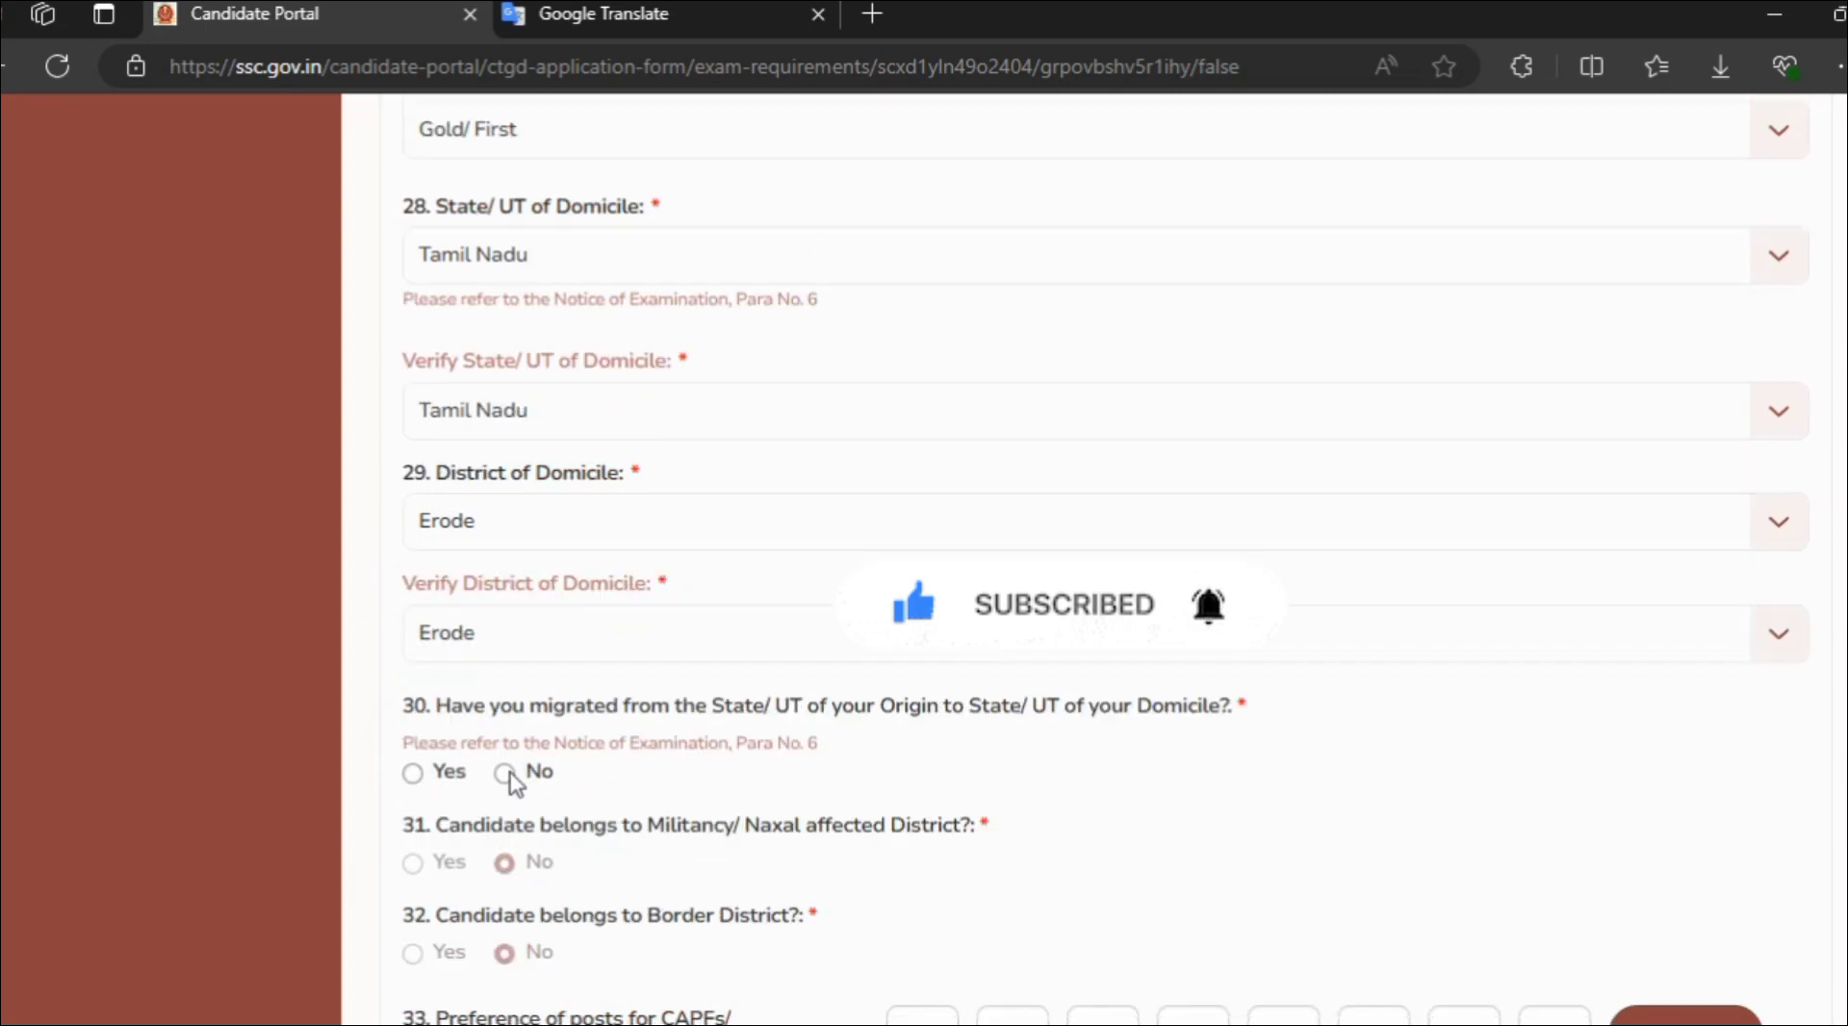
click(506, 773)
scroll(691, 751, down, 3)
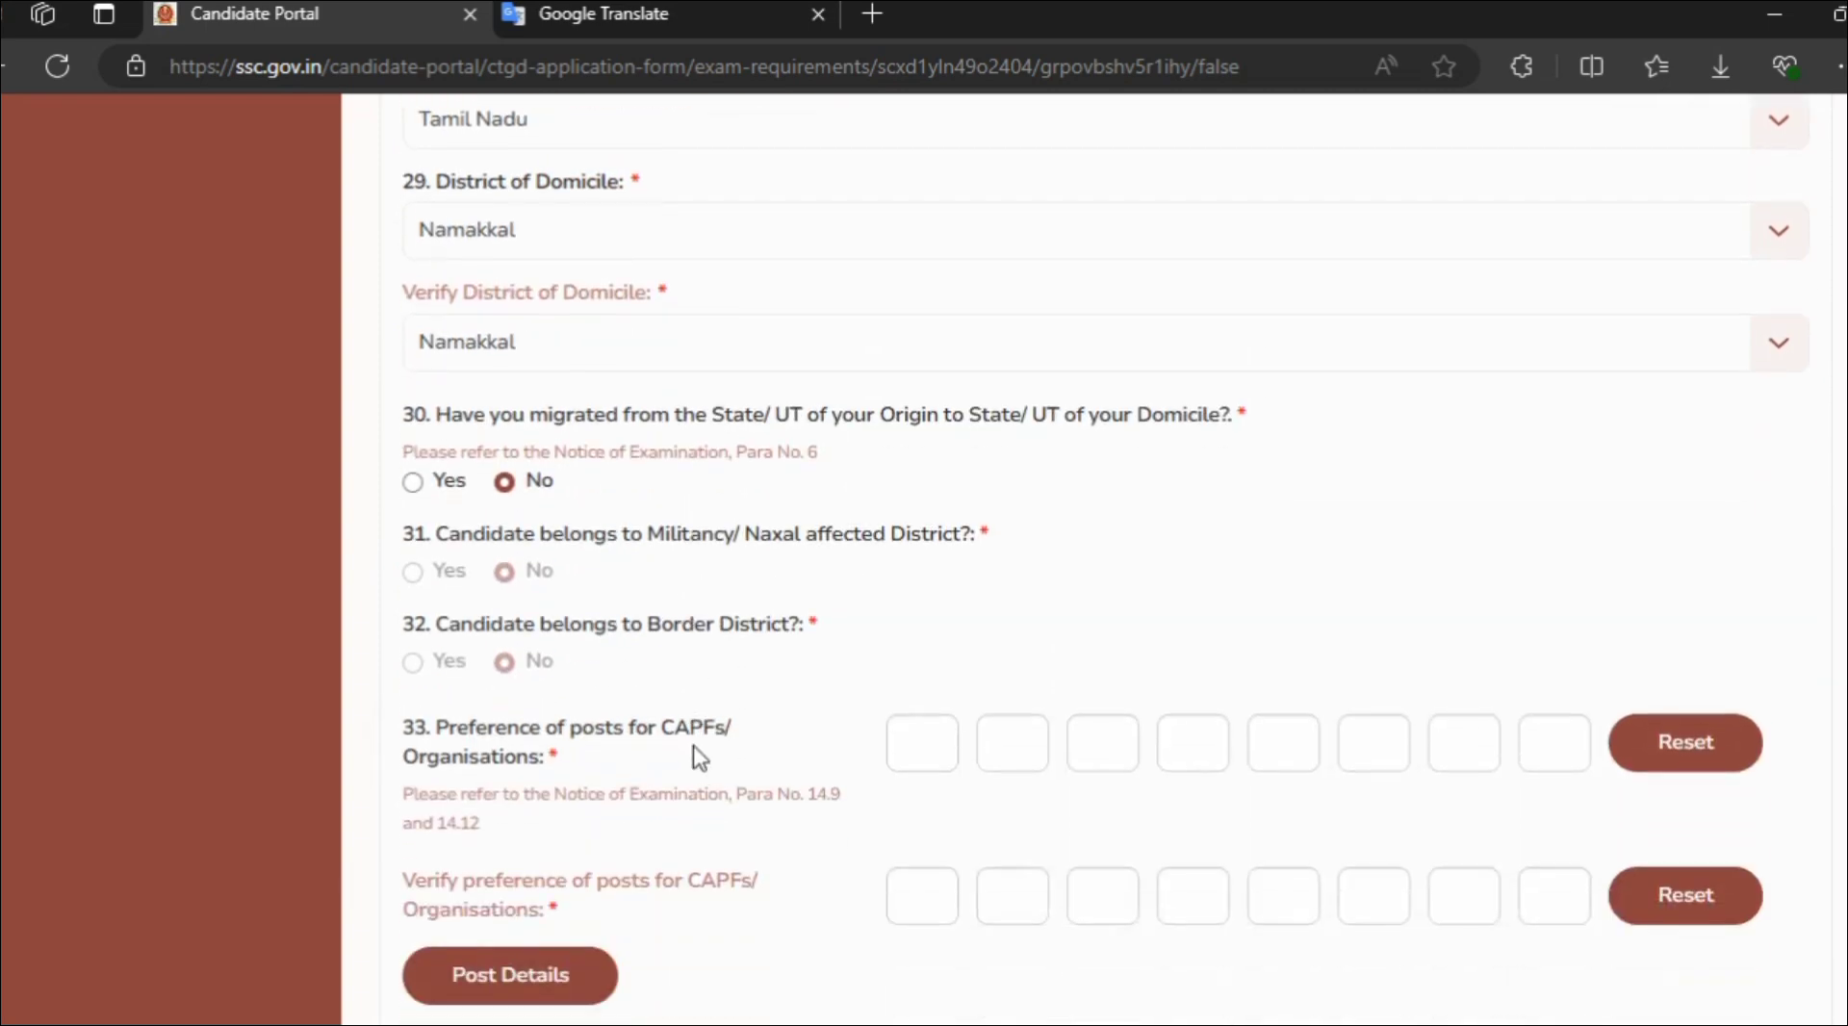
scroll(1027, 665, down, 2)
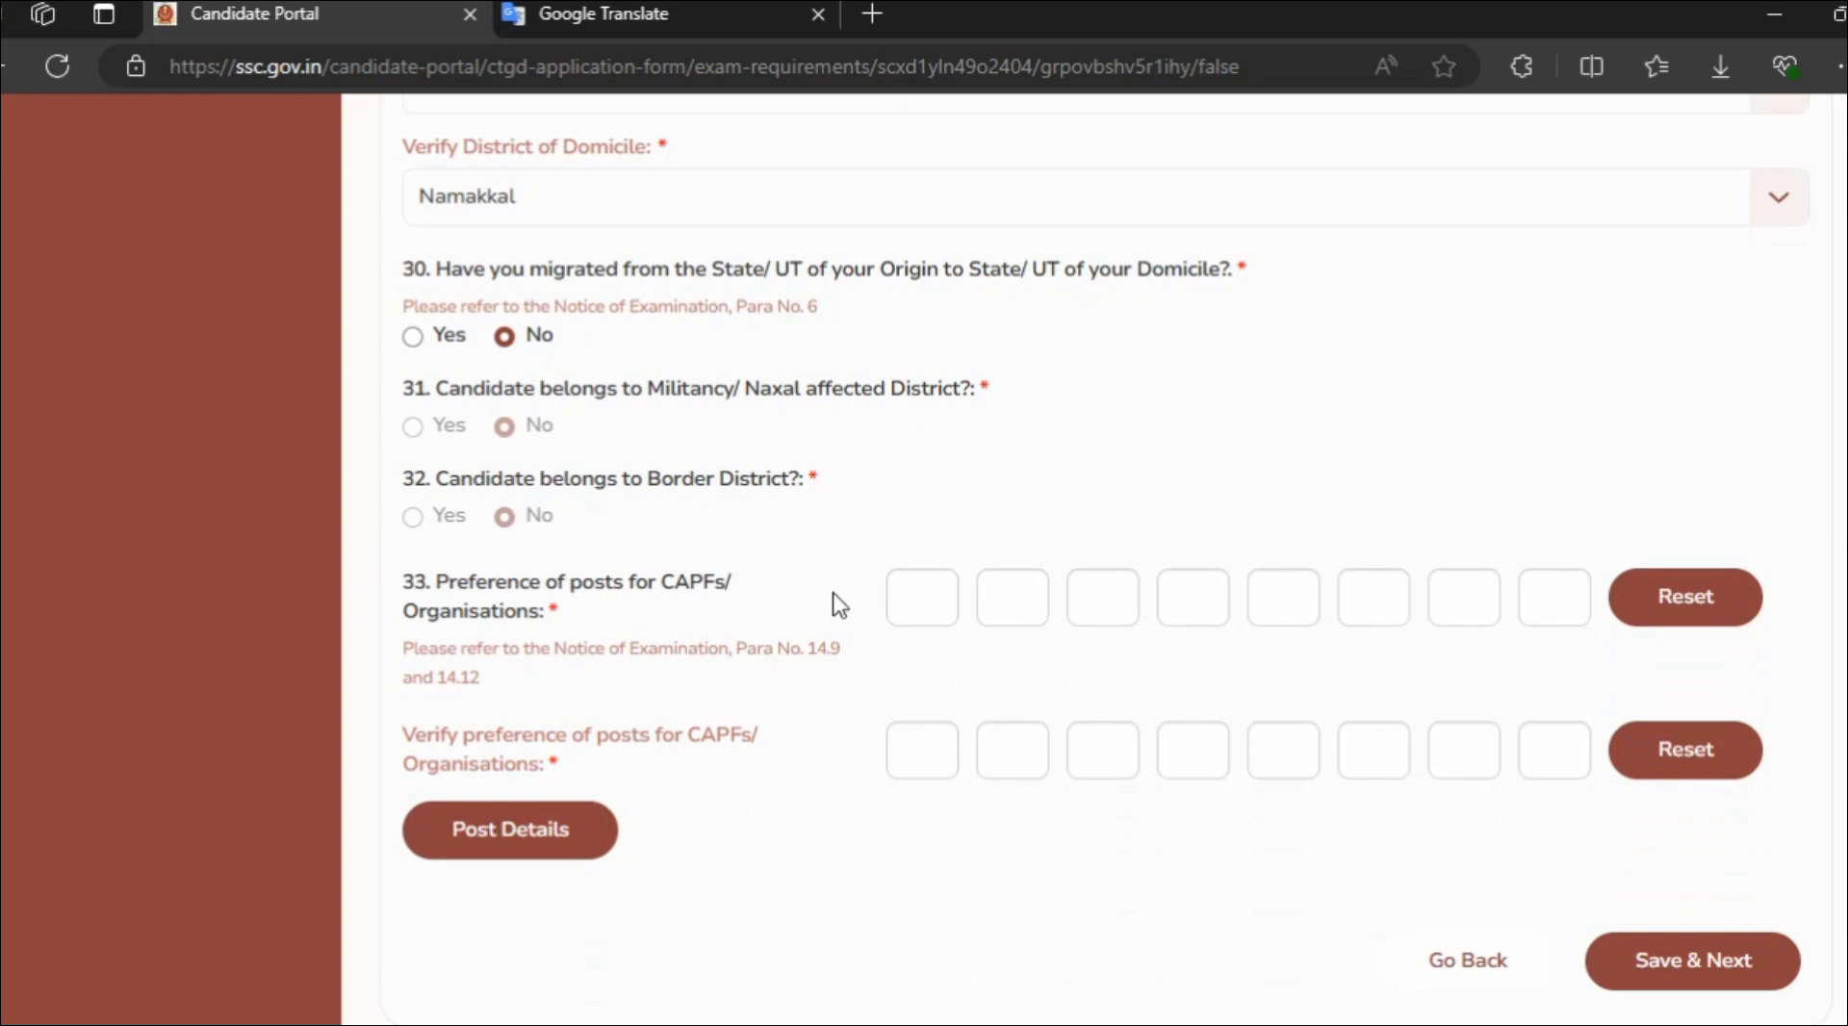
Open the Para 14.9 examination notice PDF to read the CAPF force preference codes
scroll(849, 606, down, 2)
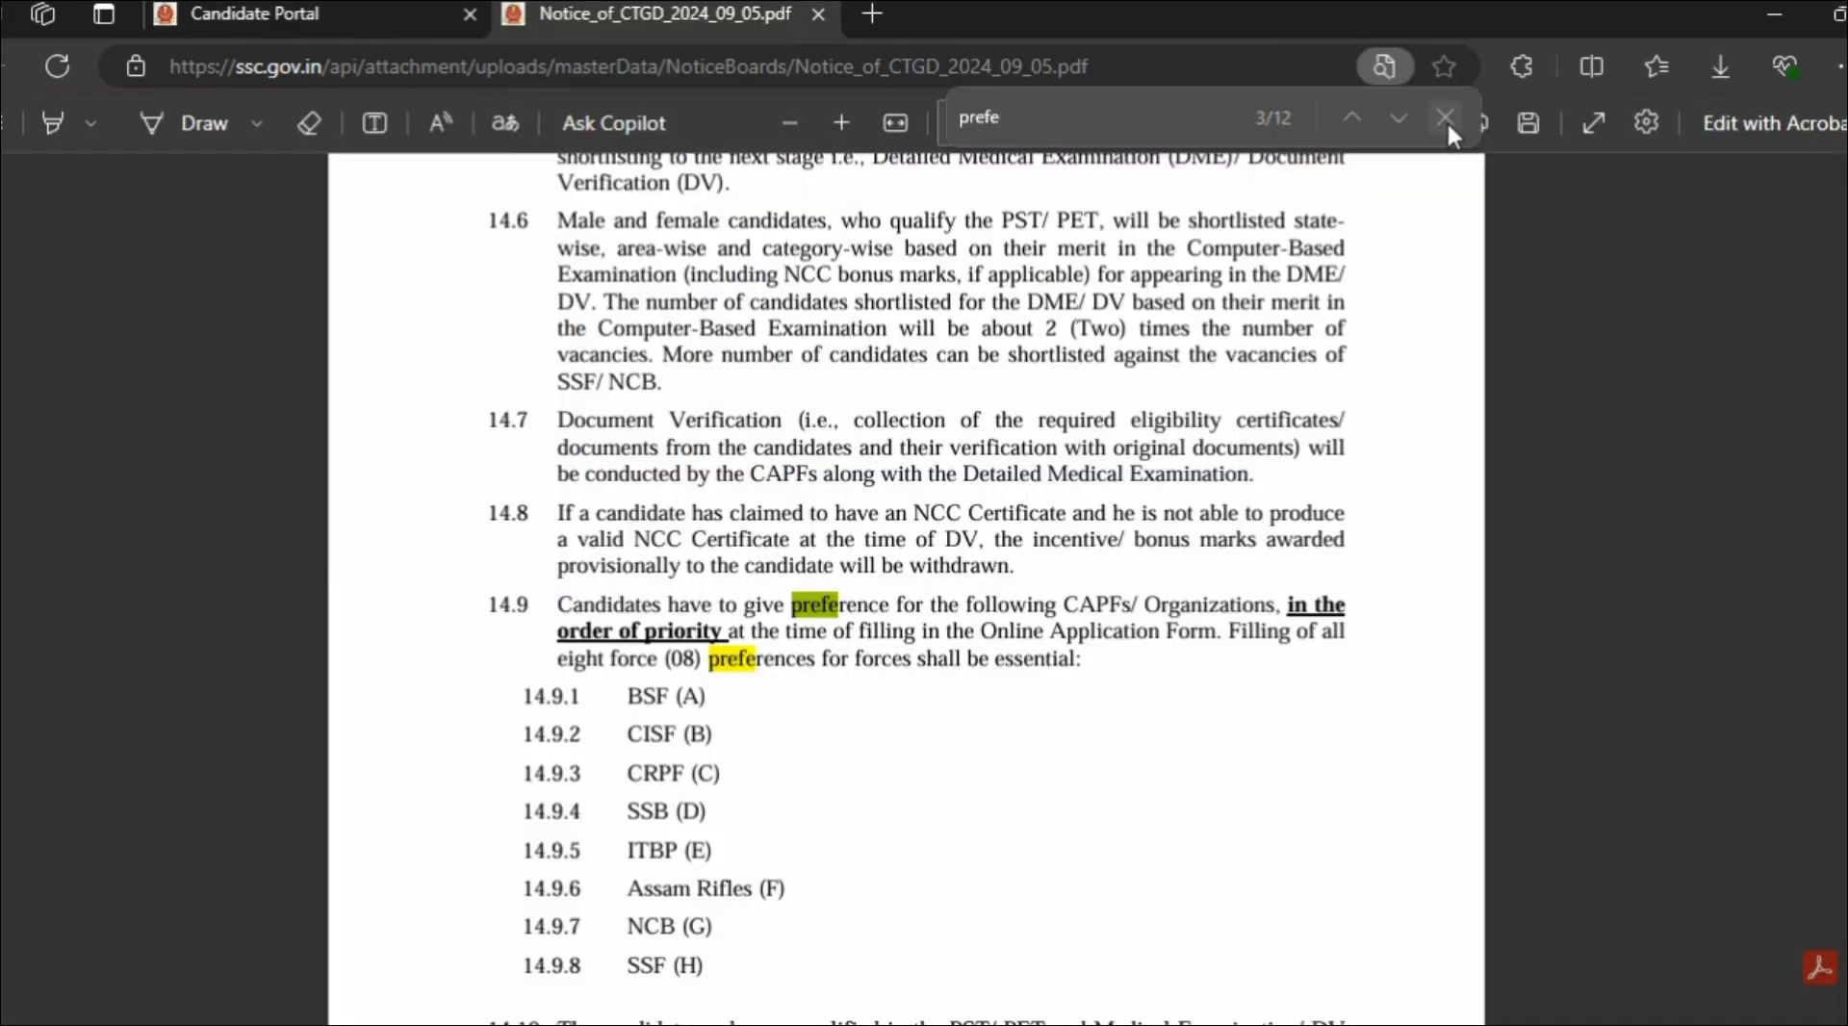
click(1448, 124)
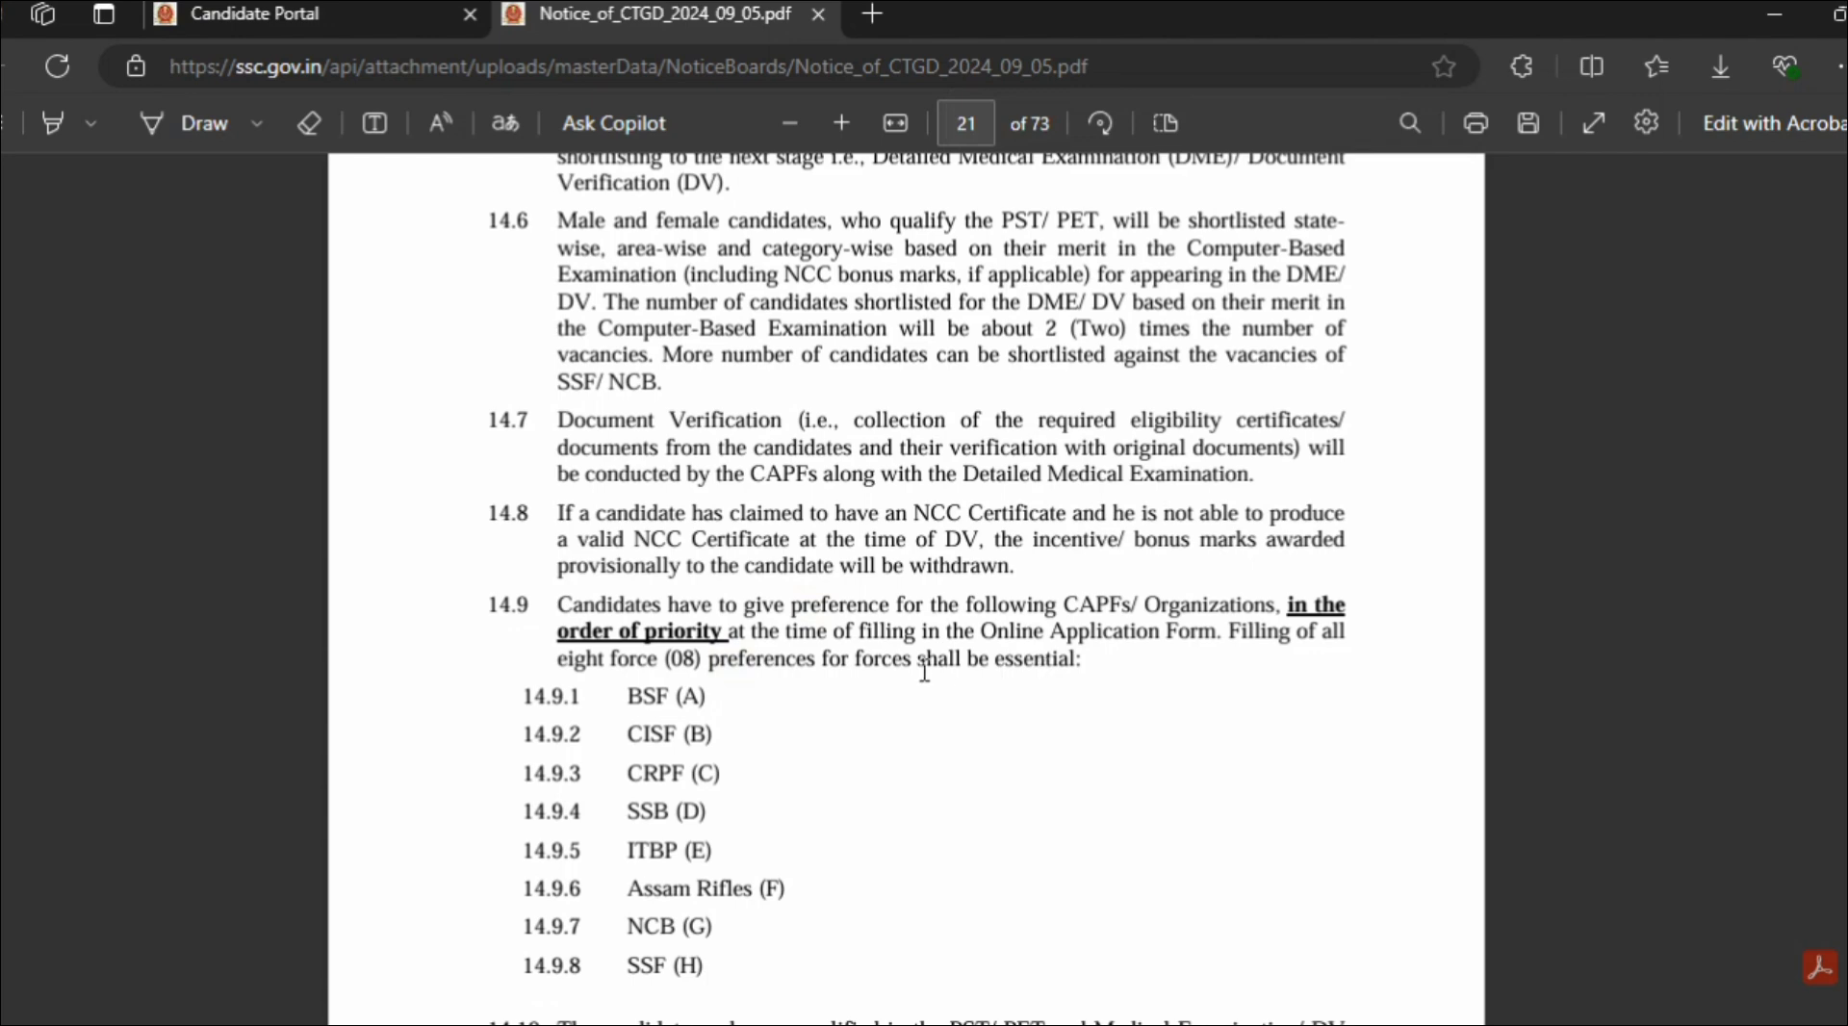
scroll(925, 671, up, 1)
scroll(830, 198, down, 2)
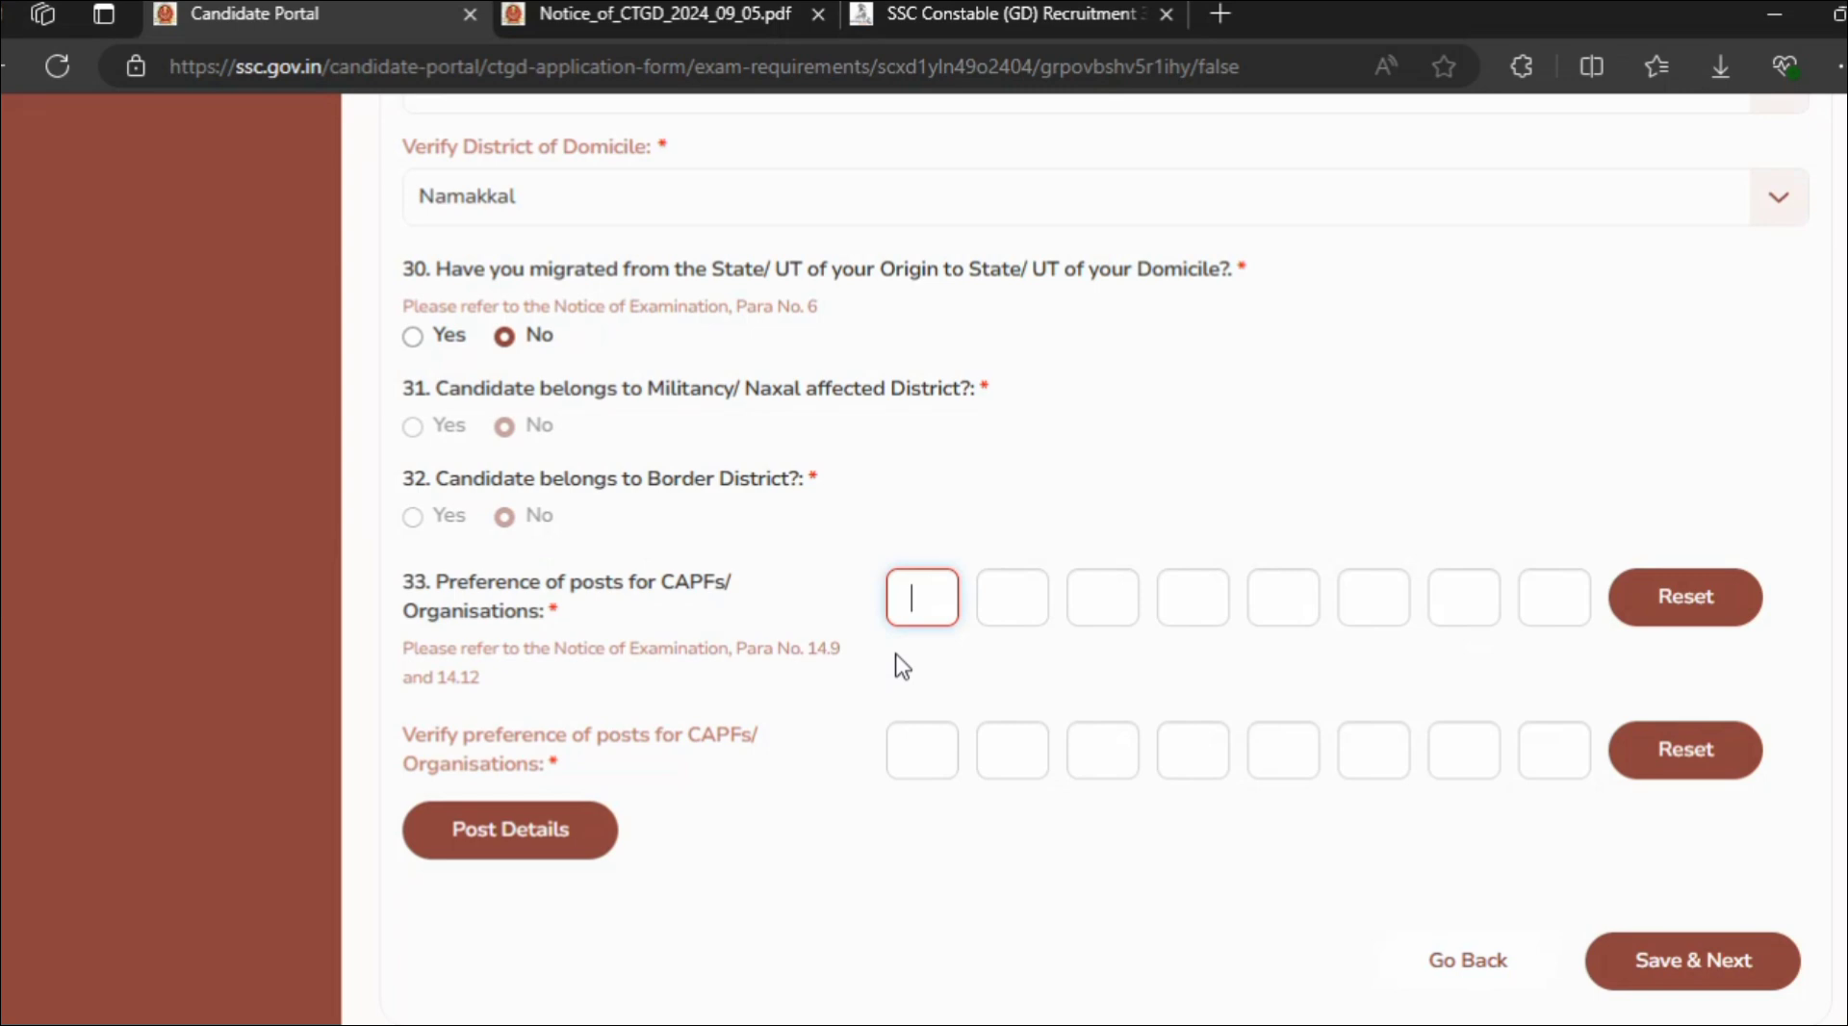
Enter CAPF preferences ACBEFDHG in both the preference and verify rows and save Additional Information-II
text(ACBEFD)
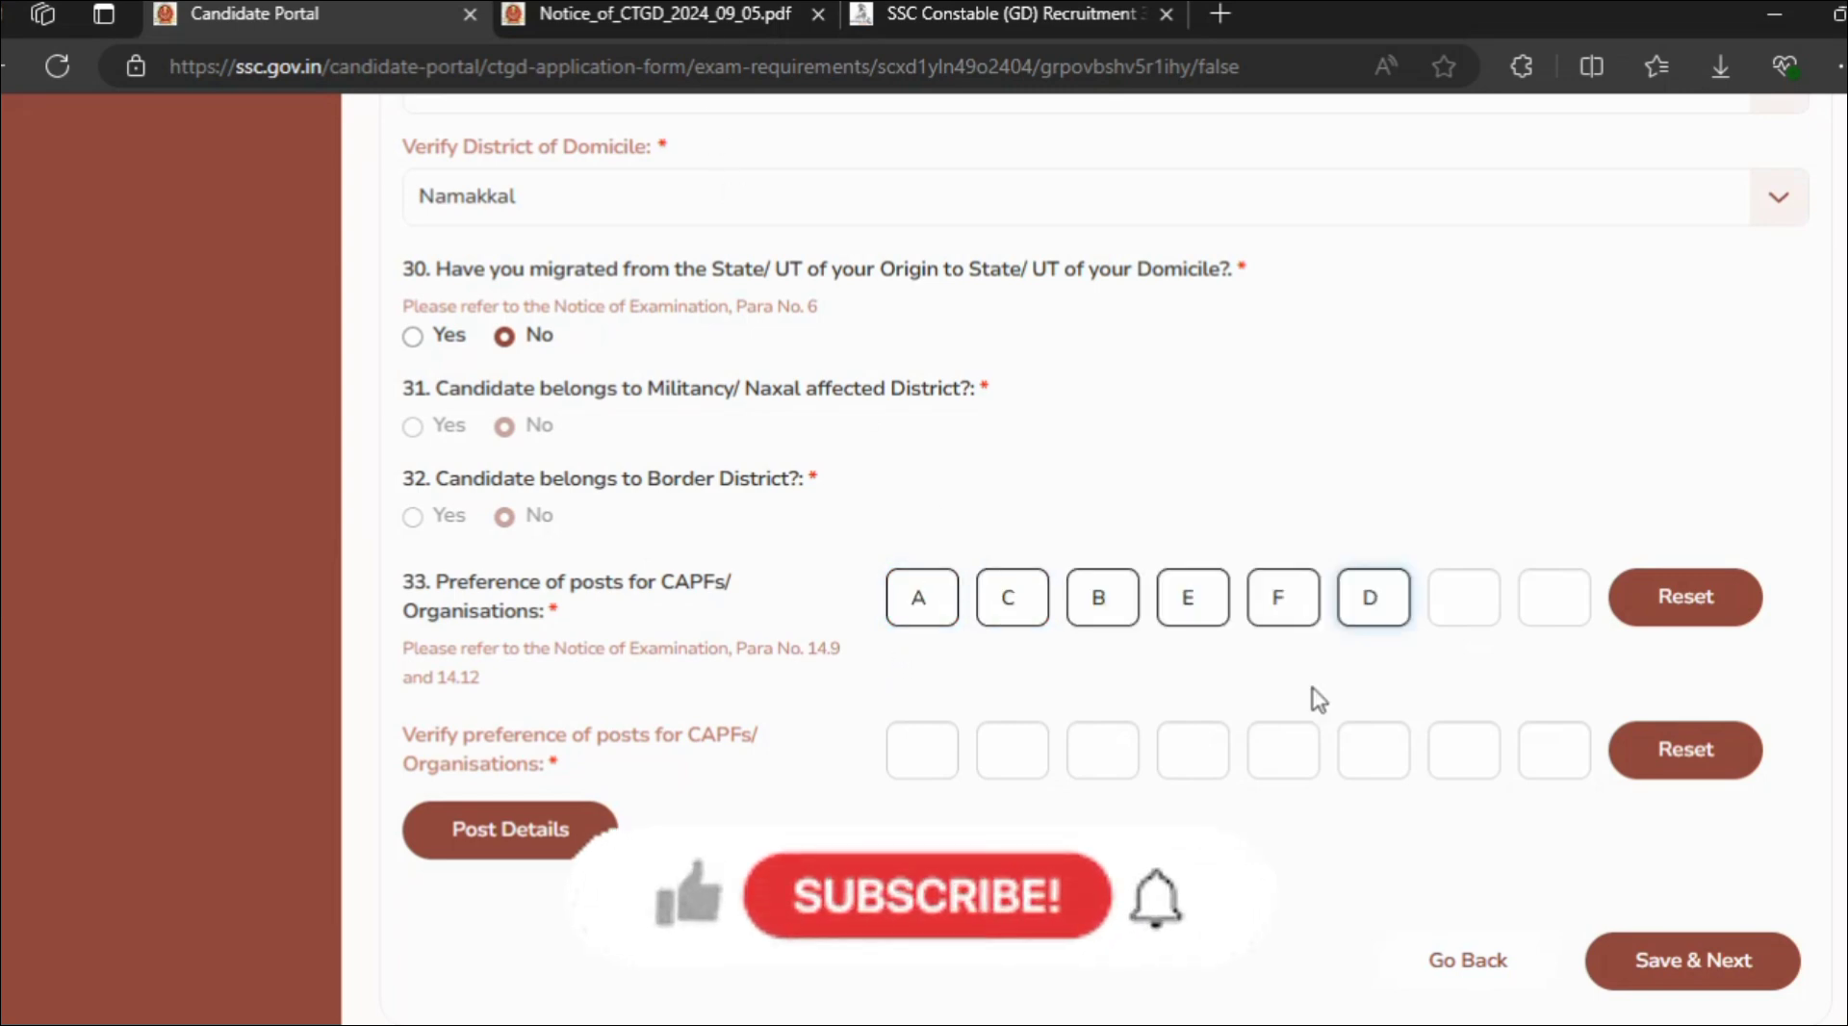
text(HG)
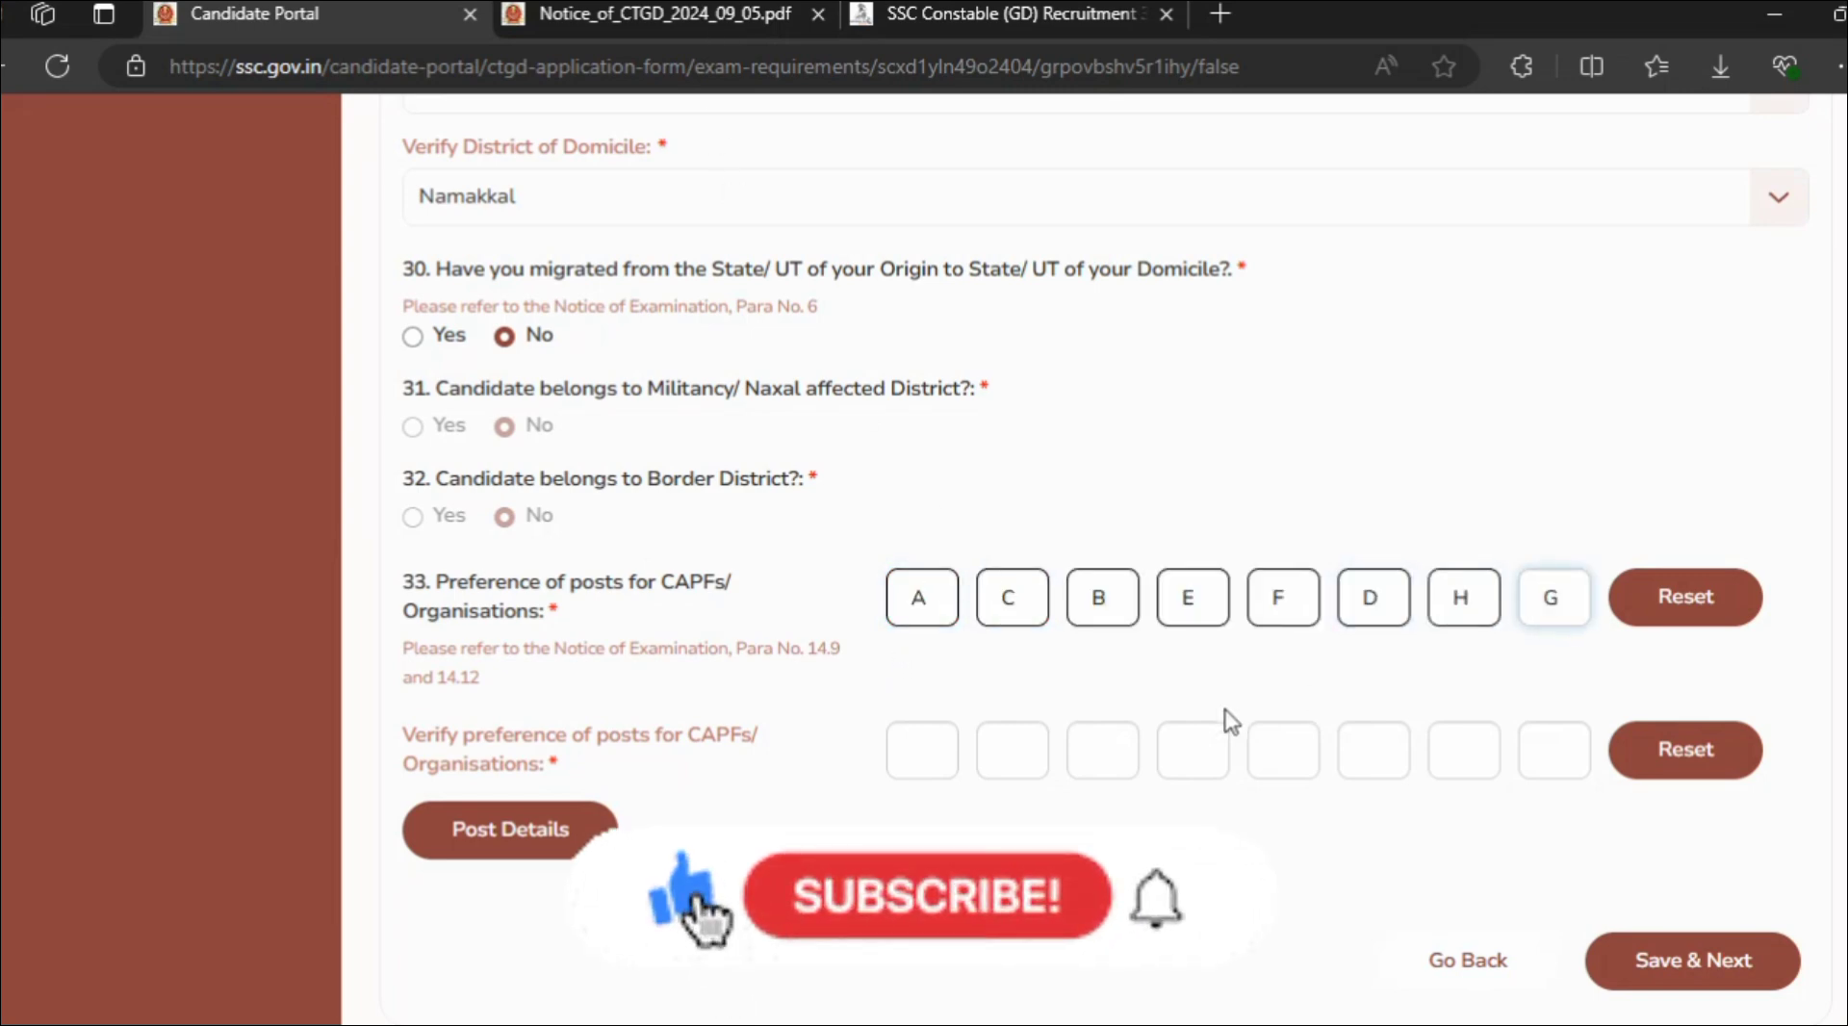
click(918, 758)
text(A)
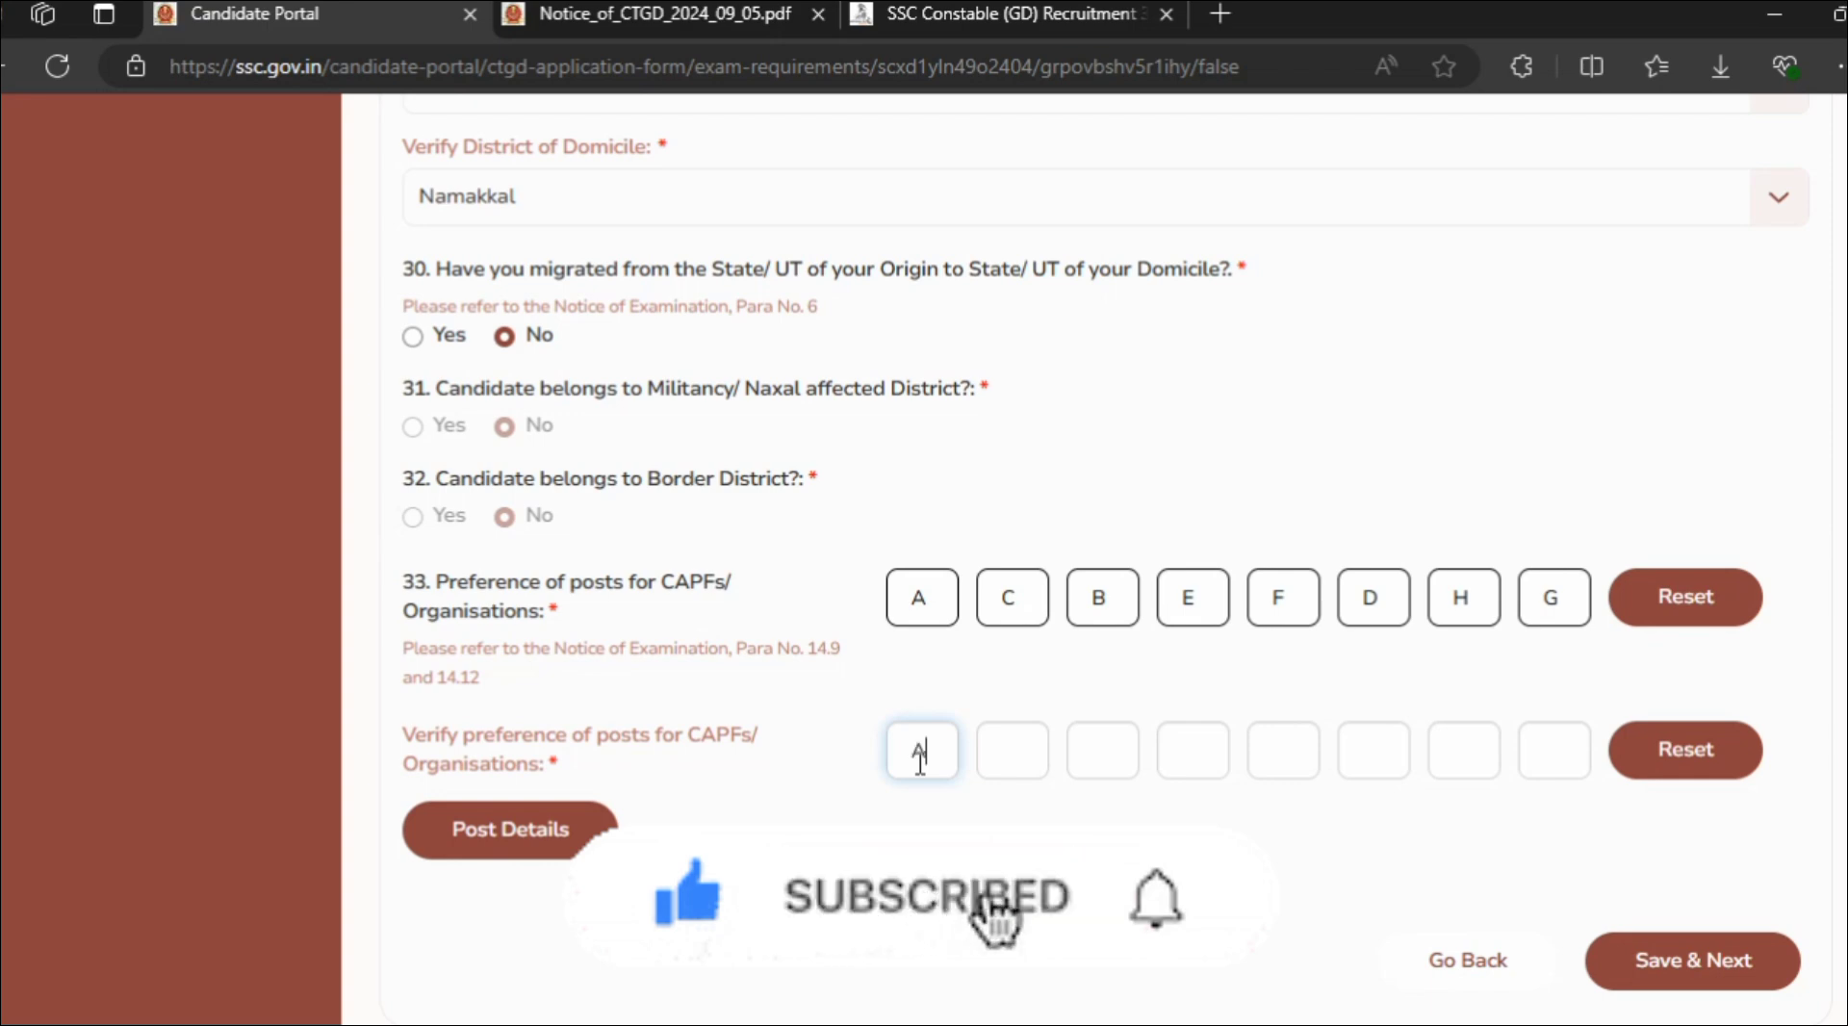
text(C)
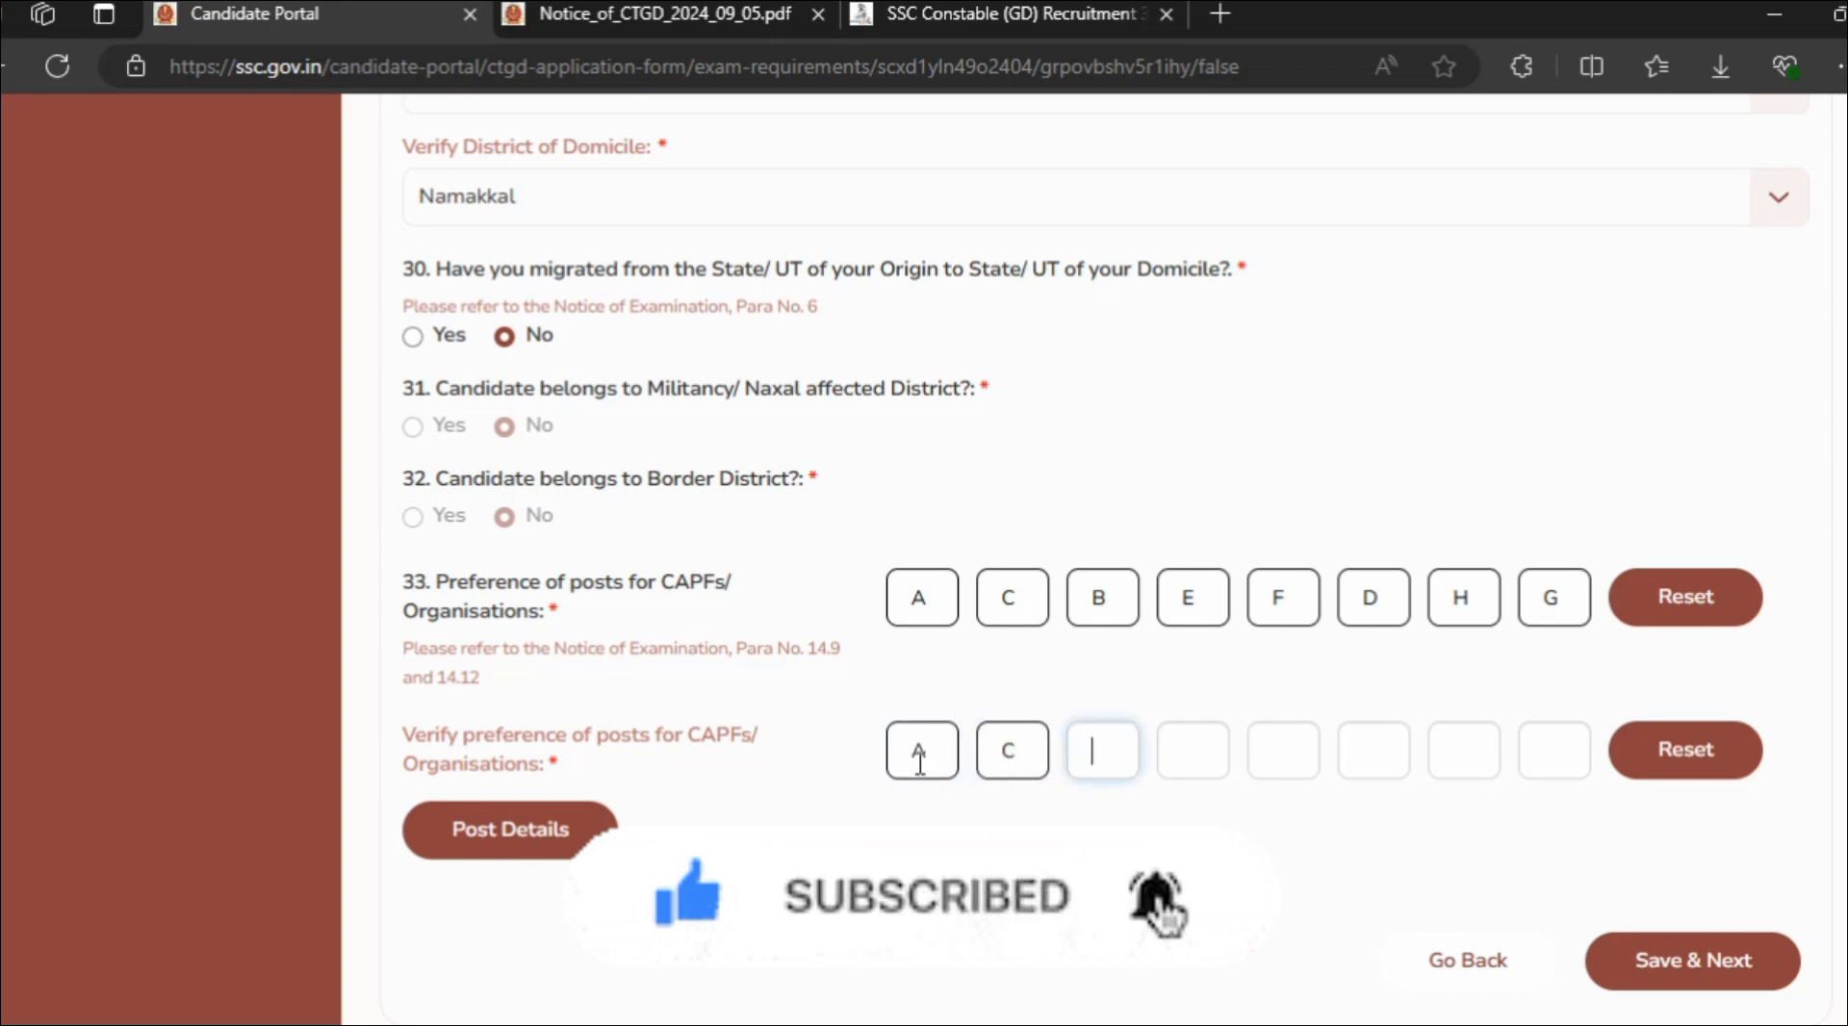
text(BE)
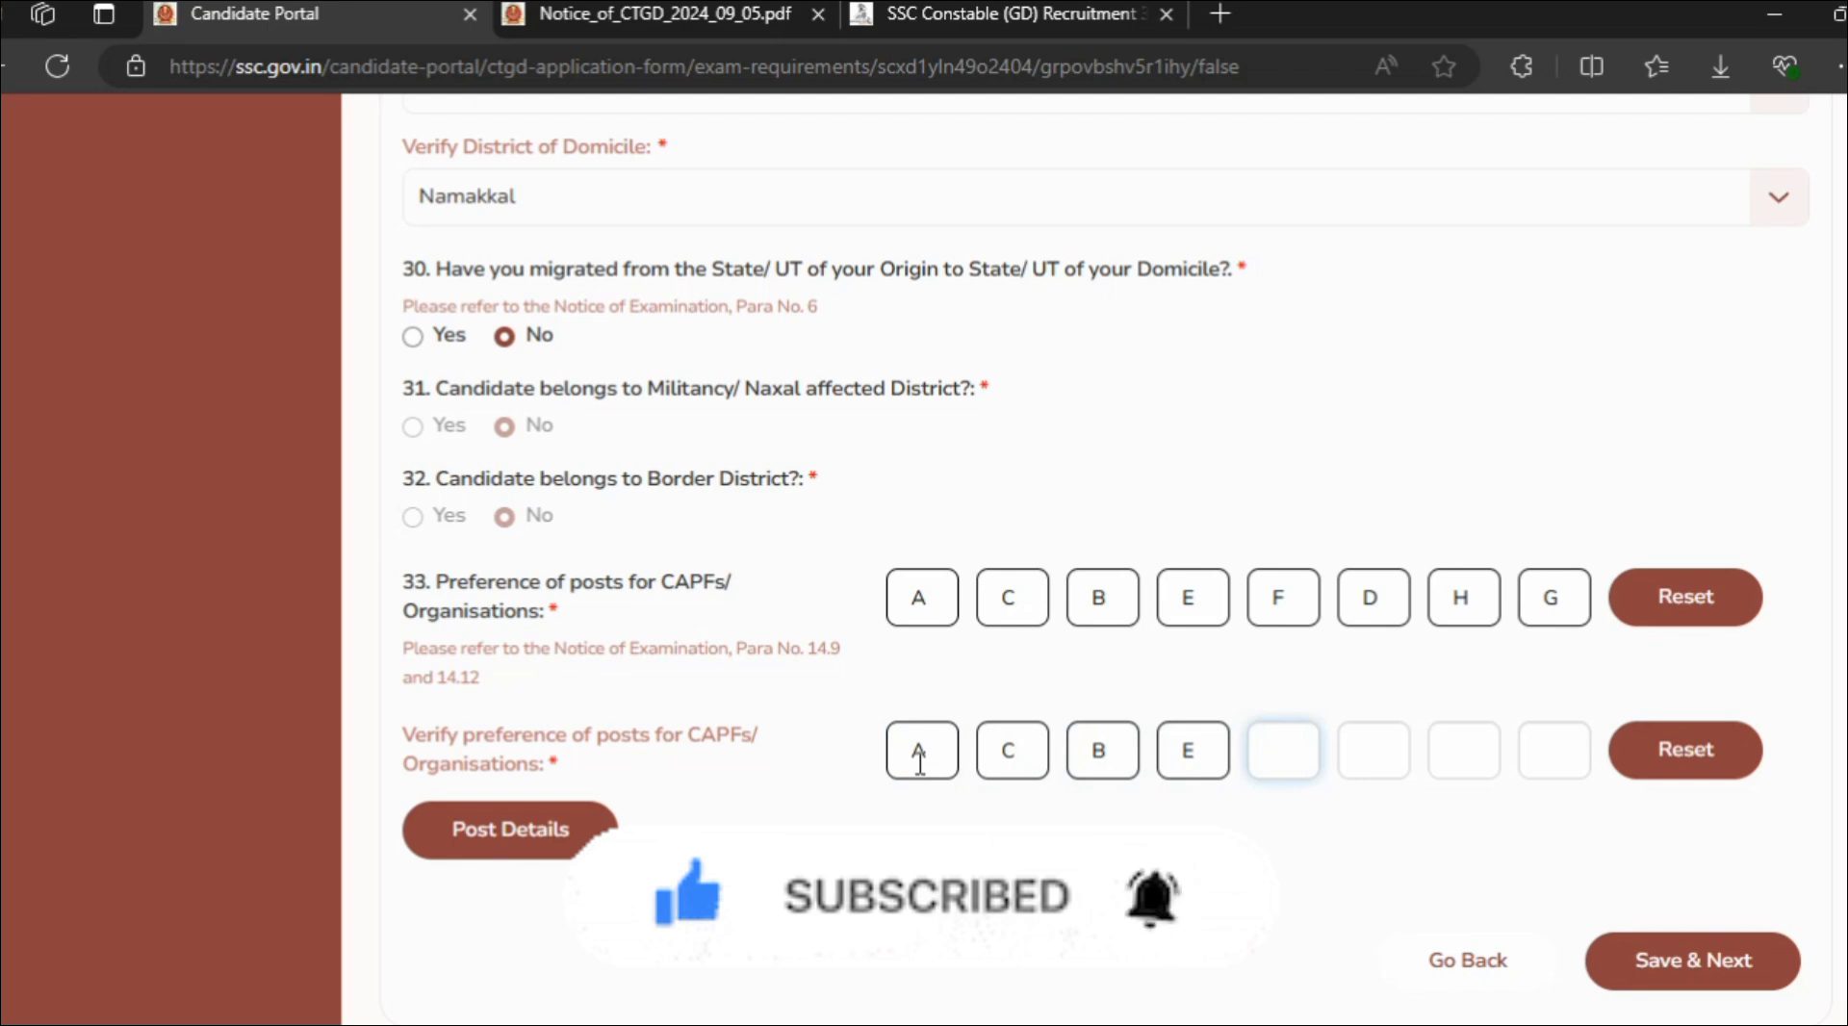
text(FDH)
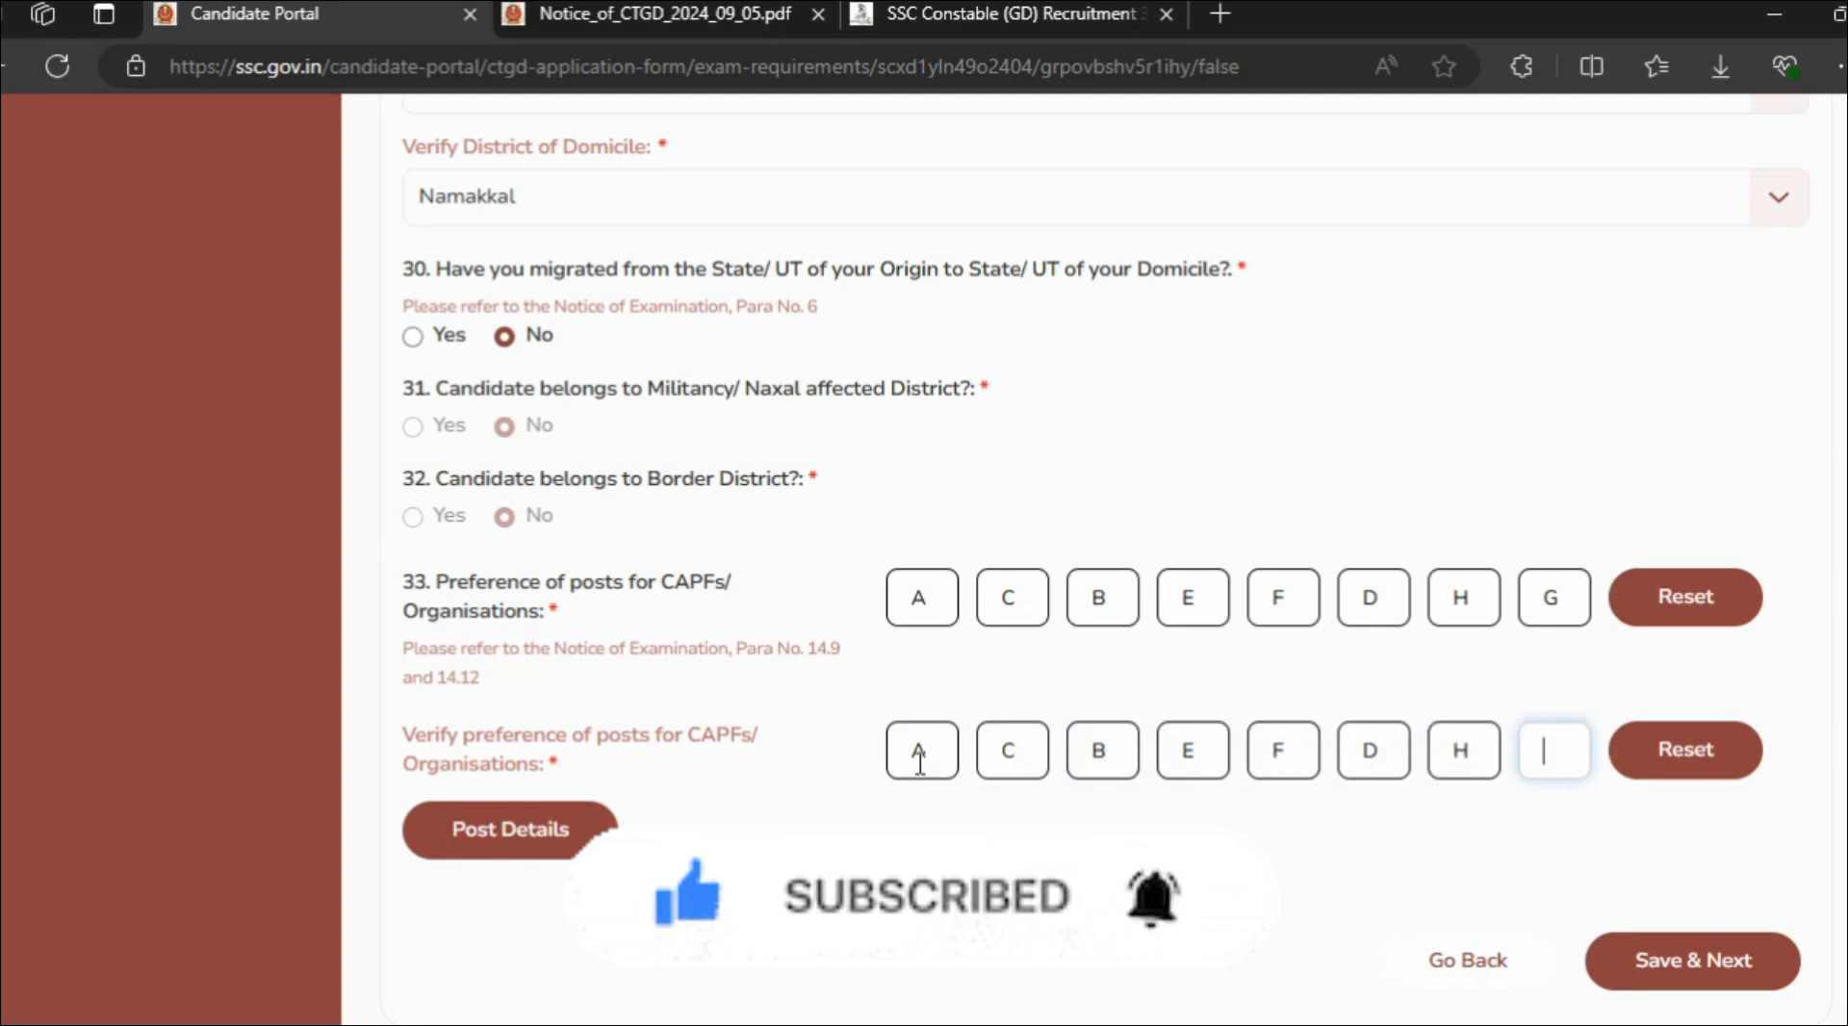
text(G)
scroll(1444, 834, down, 1)
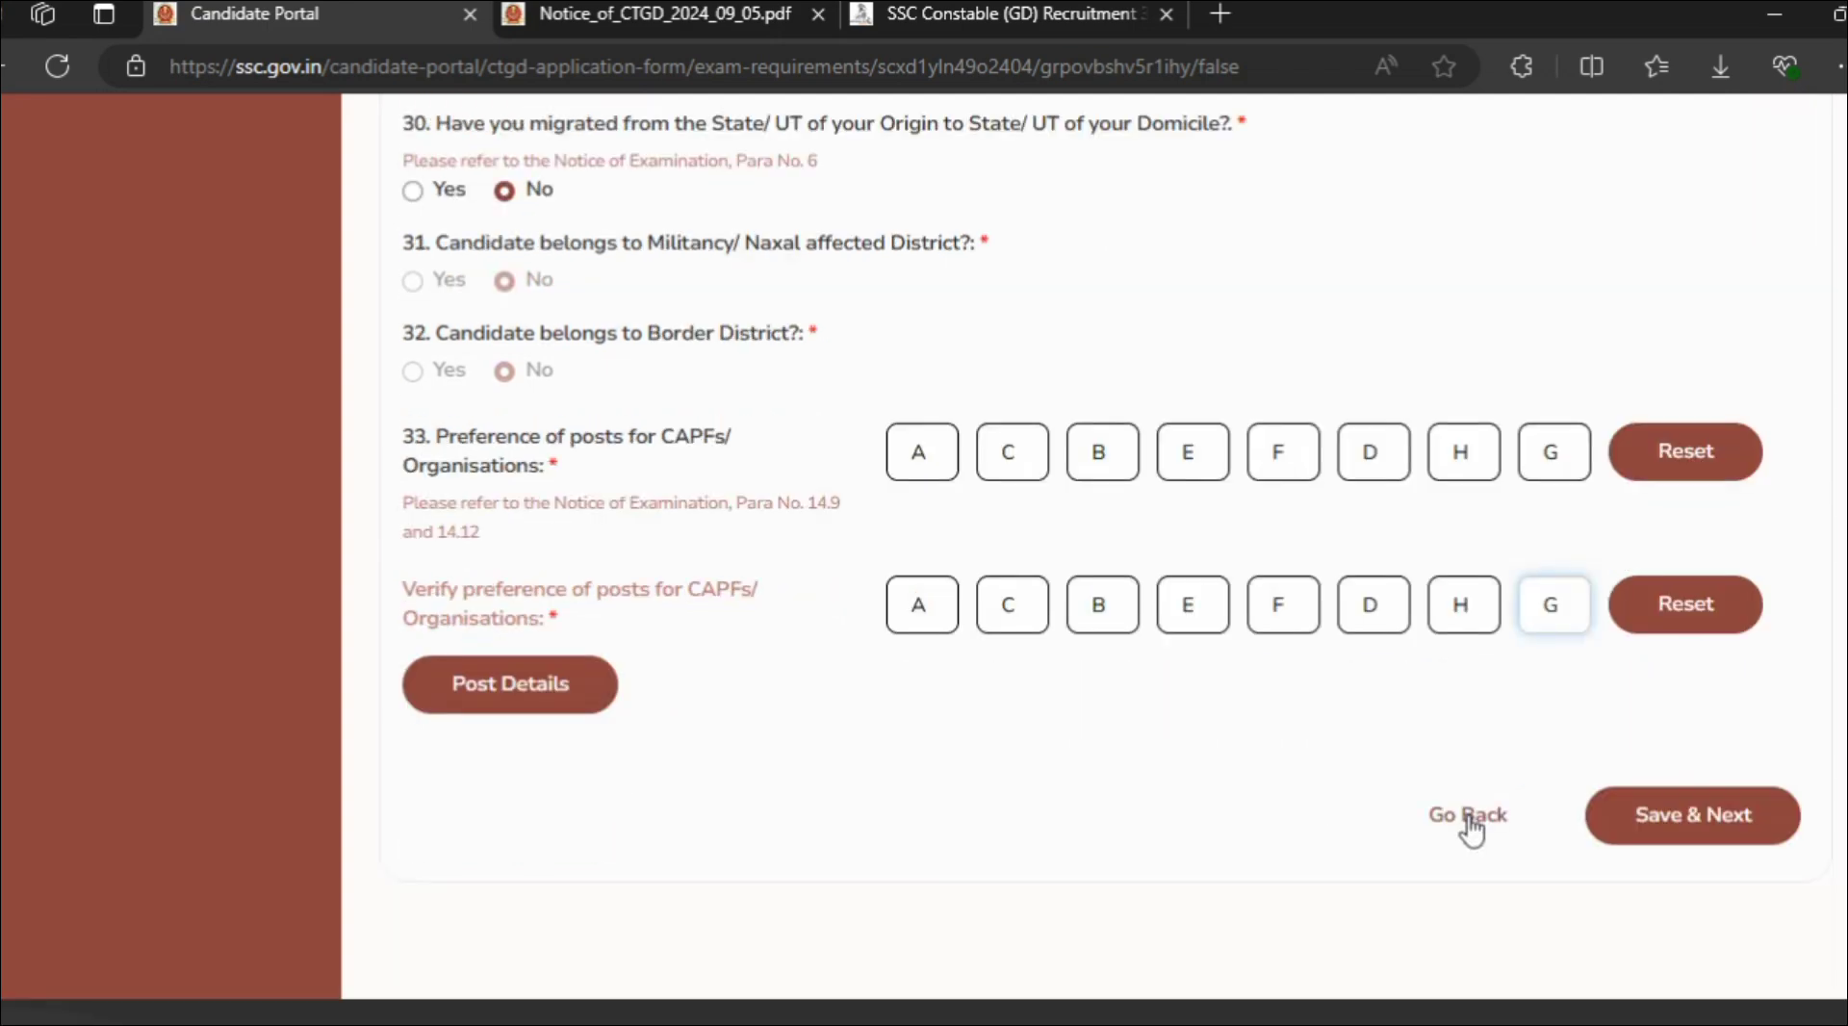
click(1650, 814)
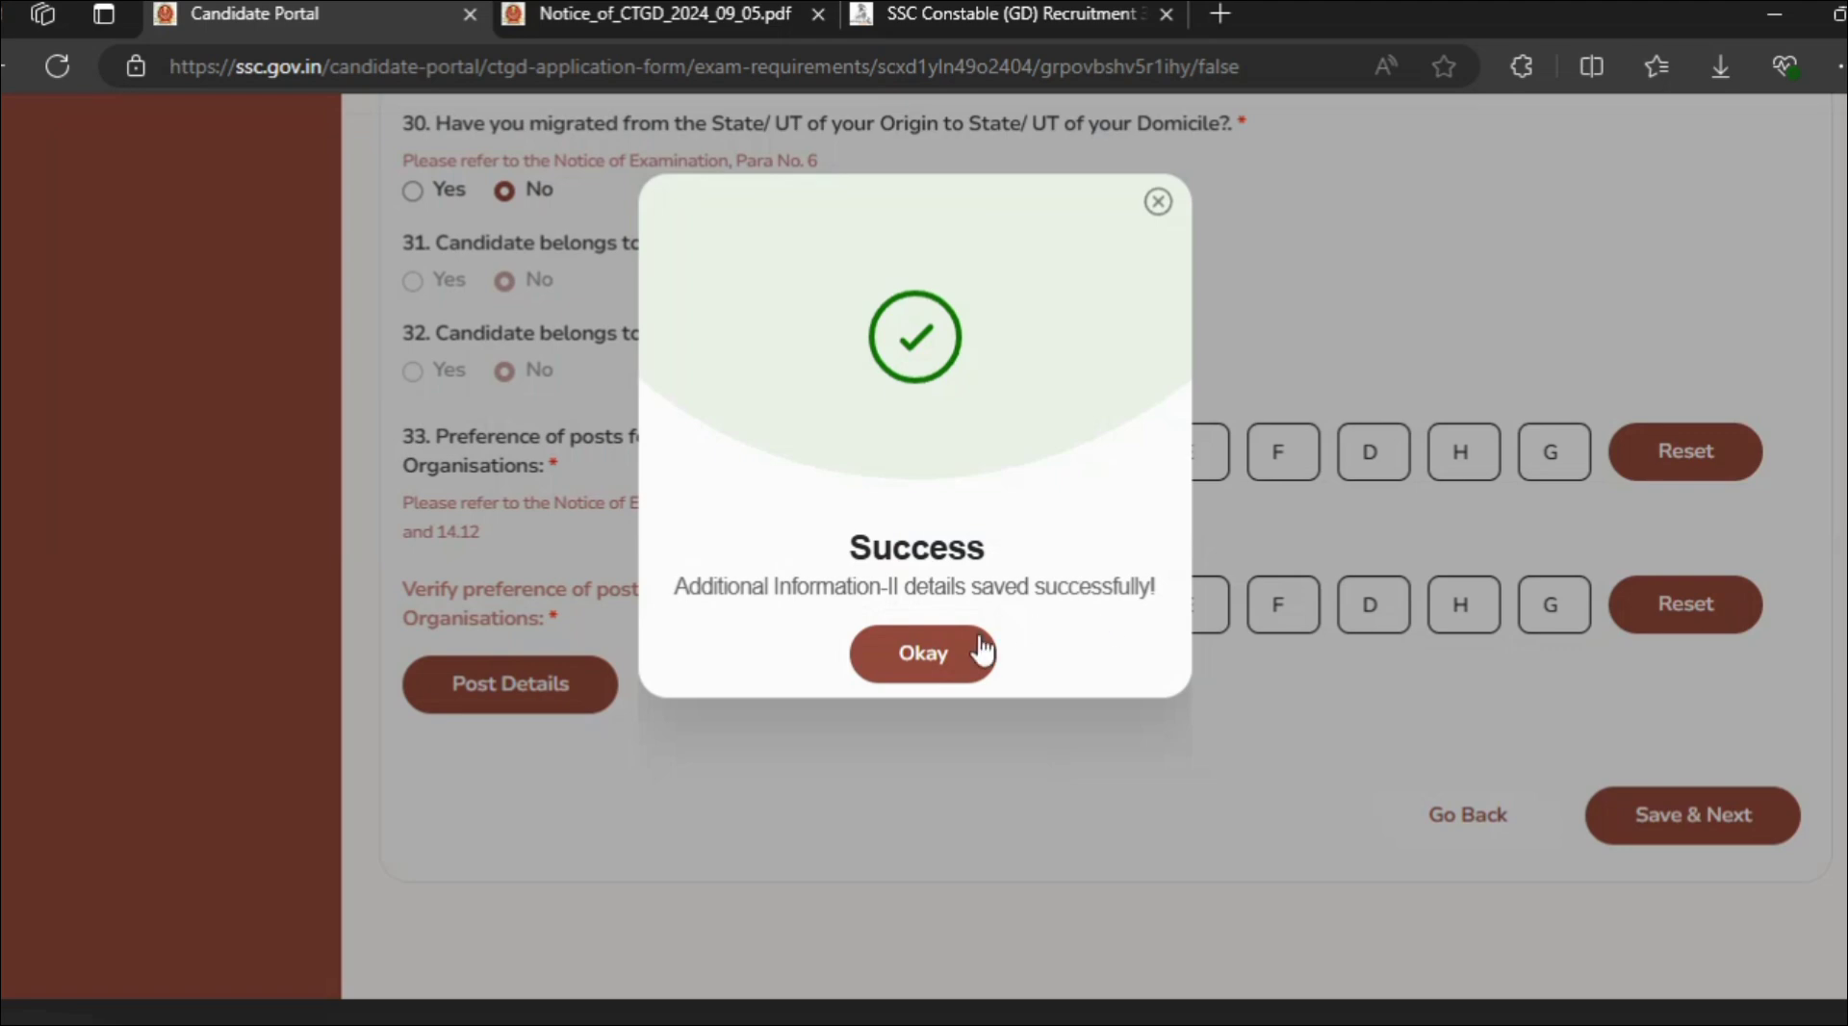
click(947, 654)
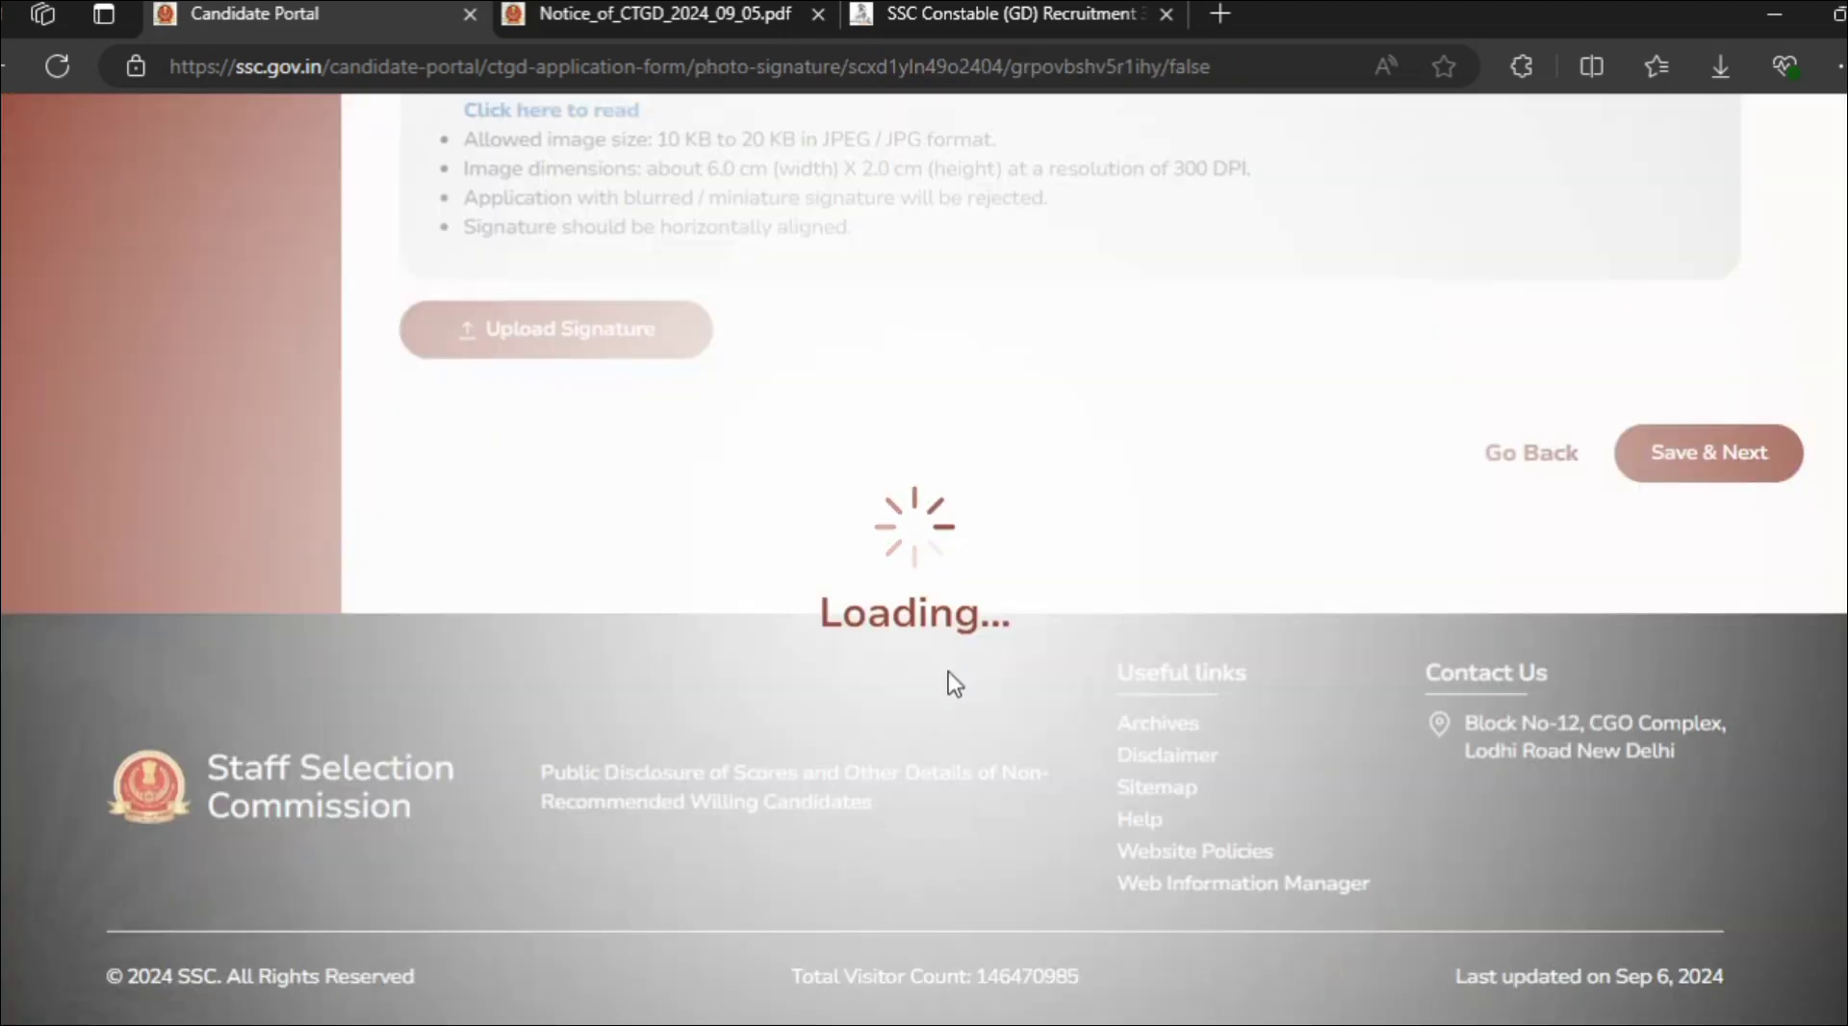
scroll(949, 672, up, 8)
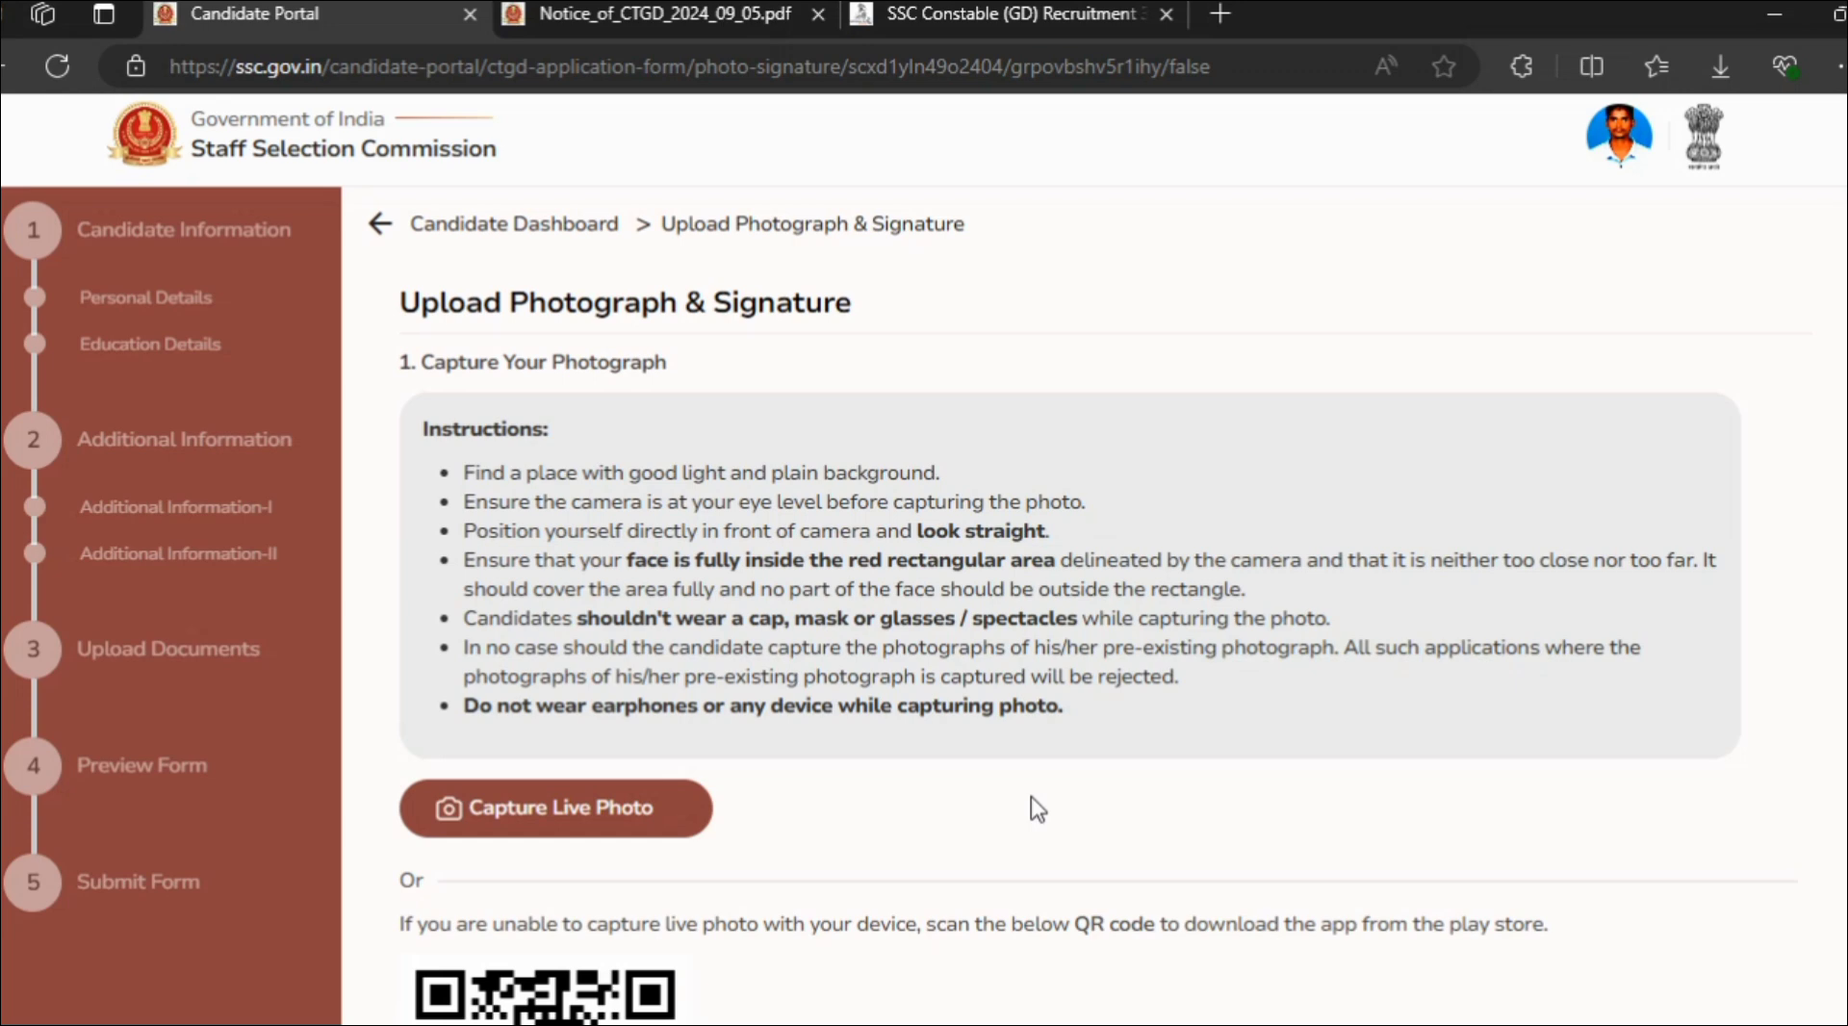
scroll(1031, 795, up, 1)
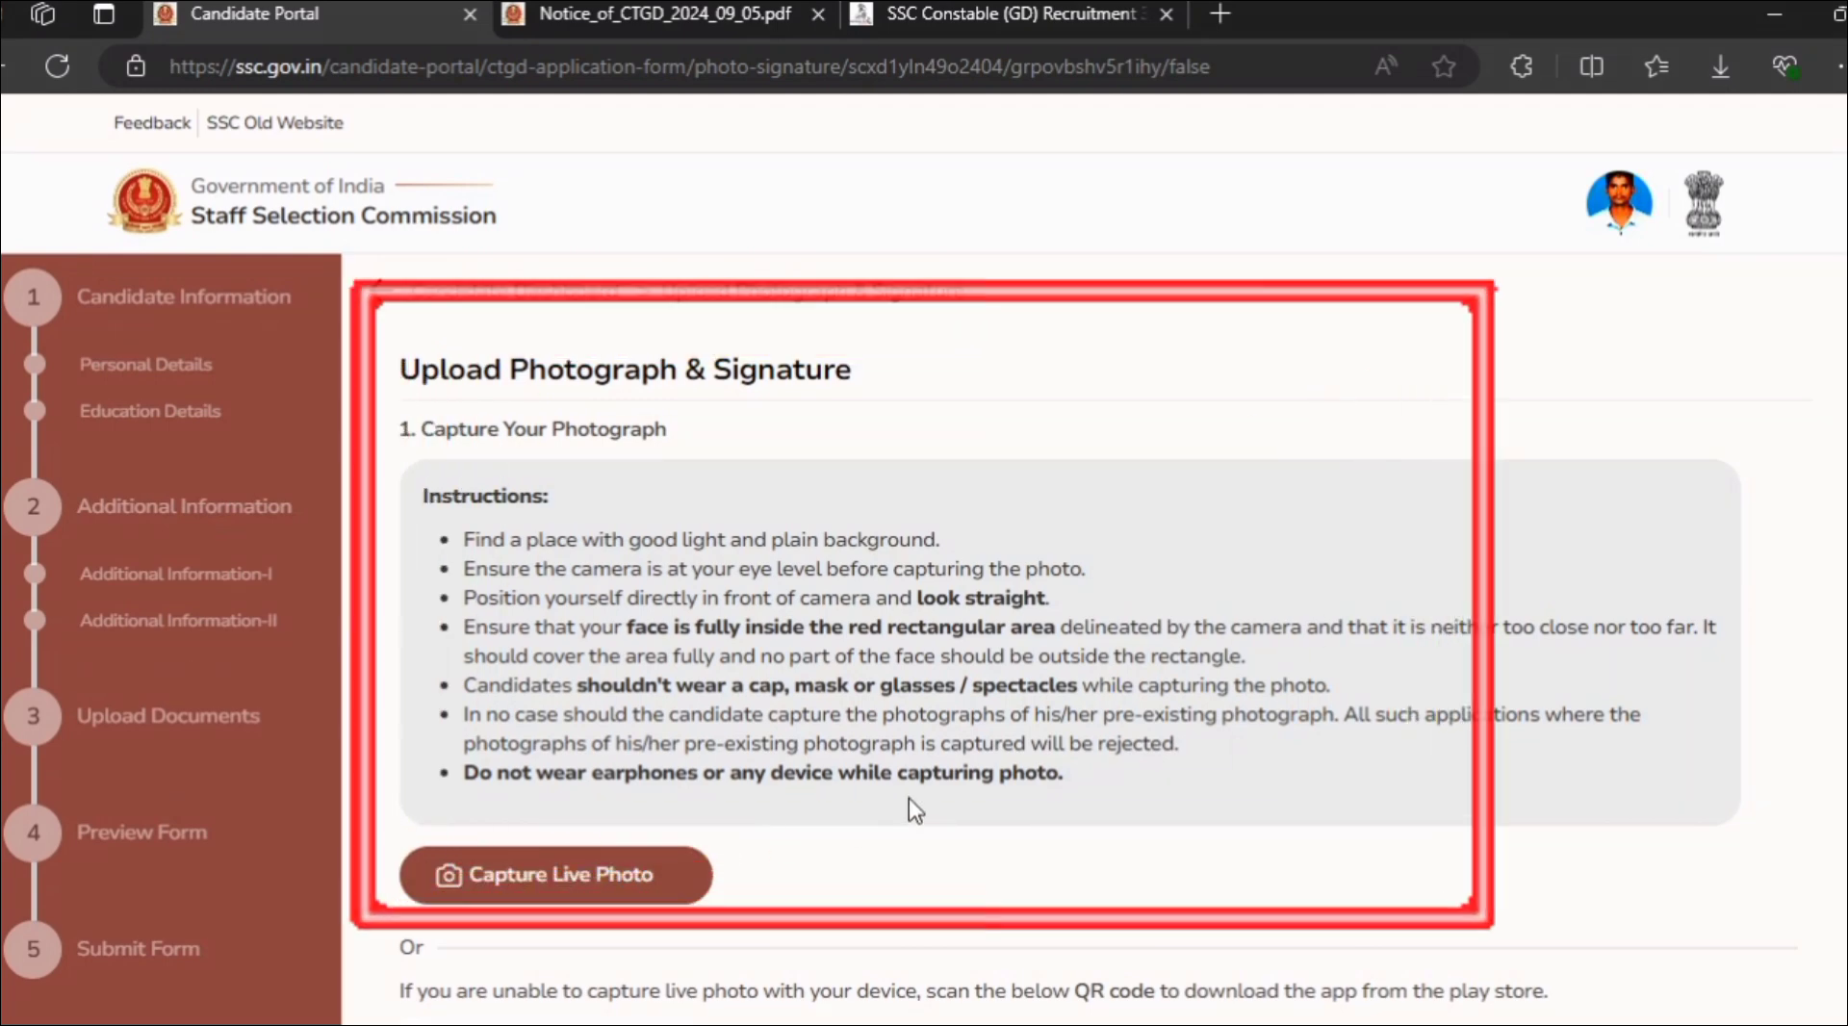
scroll(909, 811, down, 3)
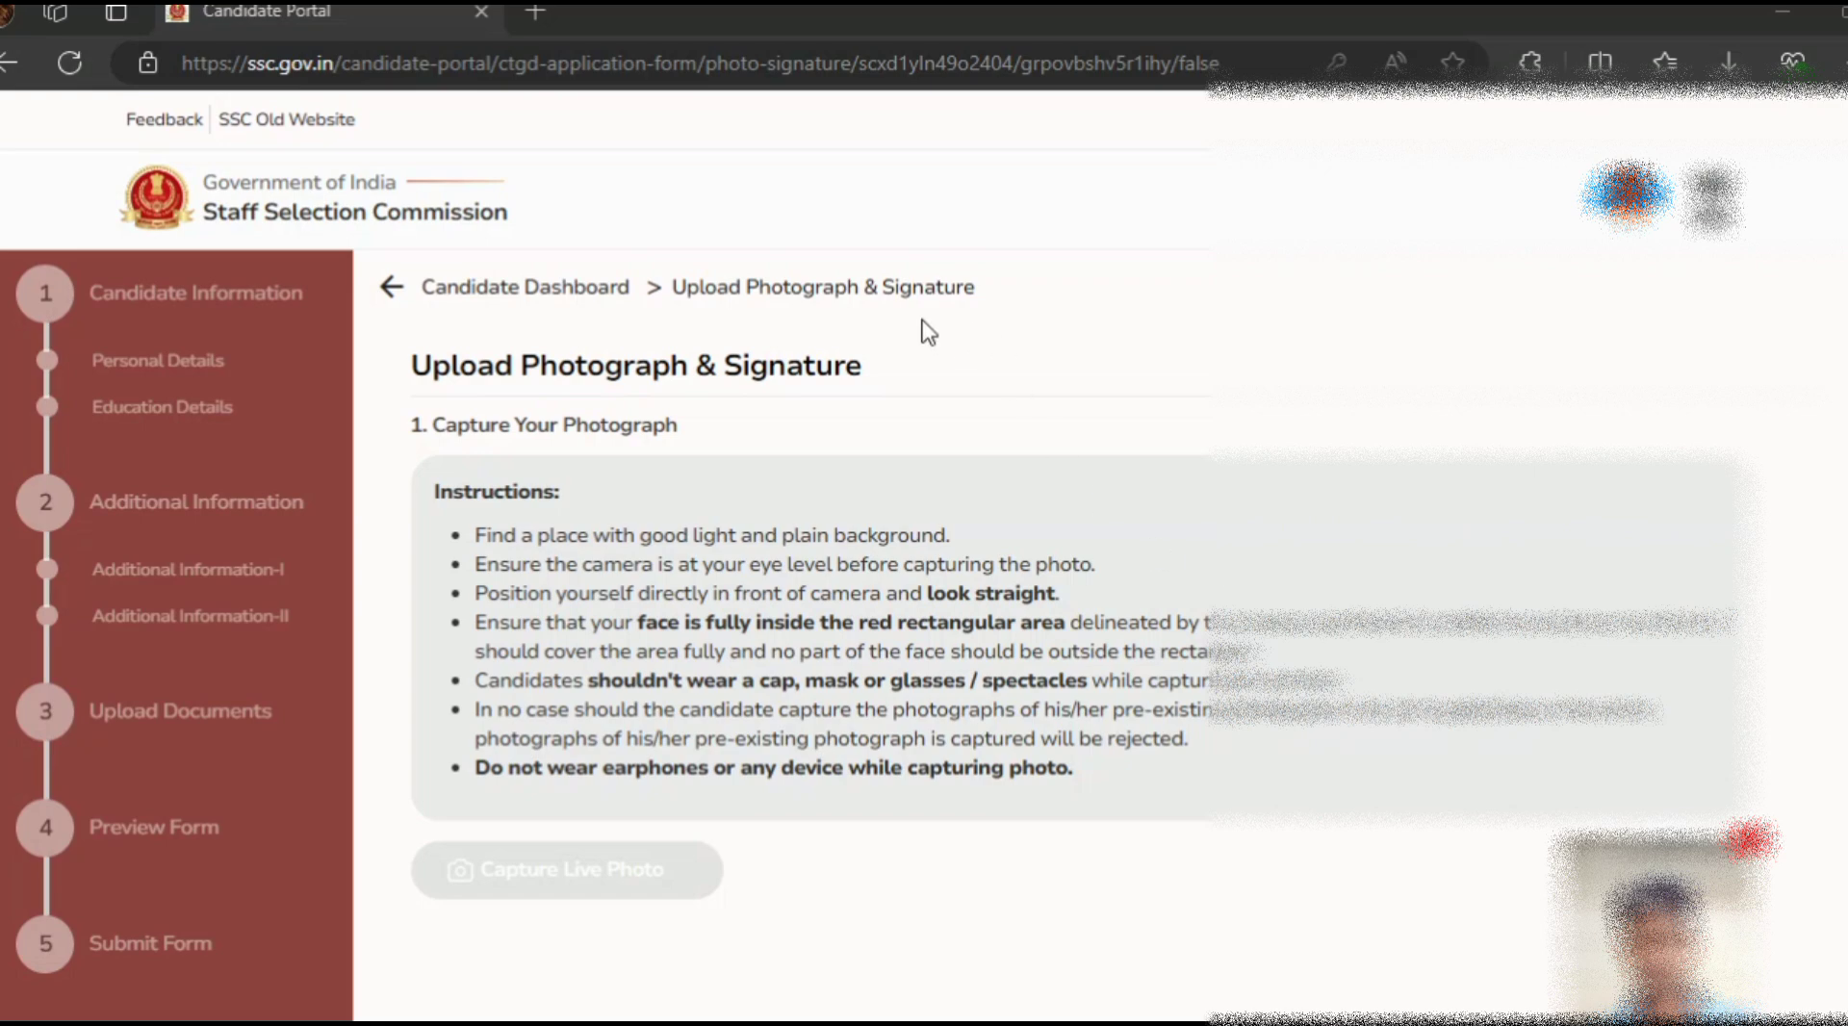
scroll(928, 332, down, 2)
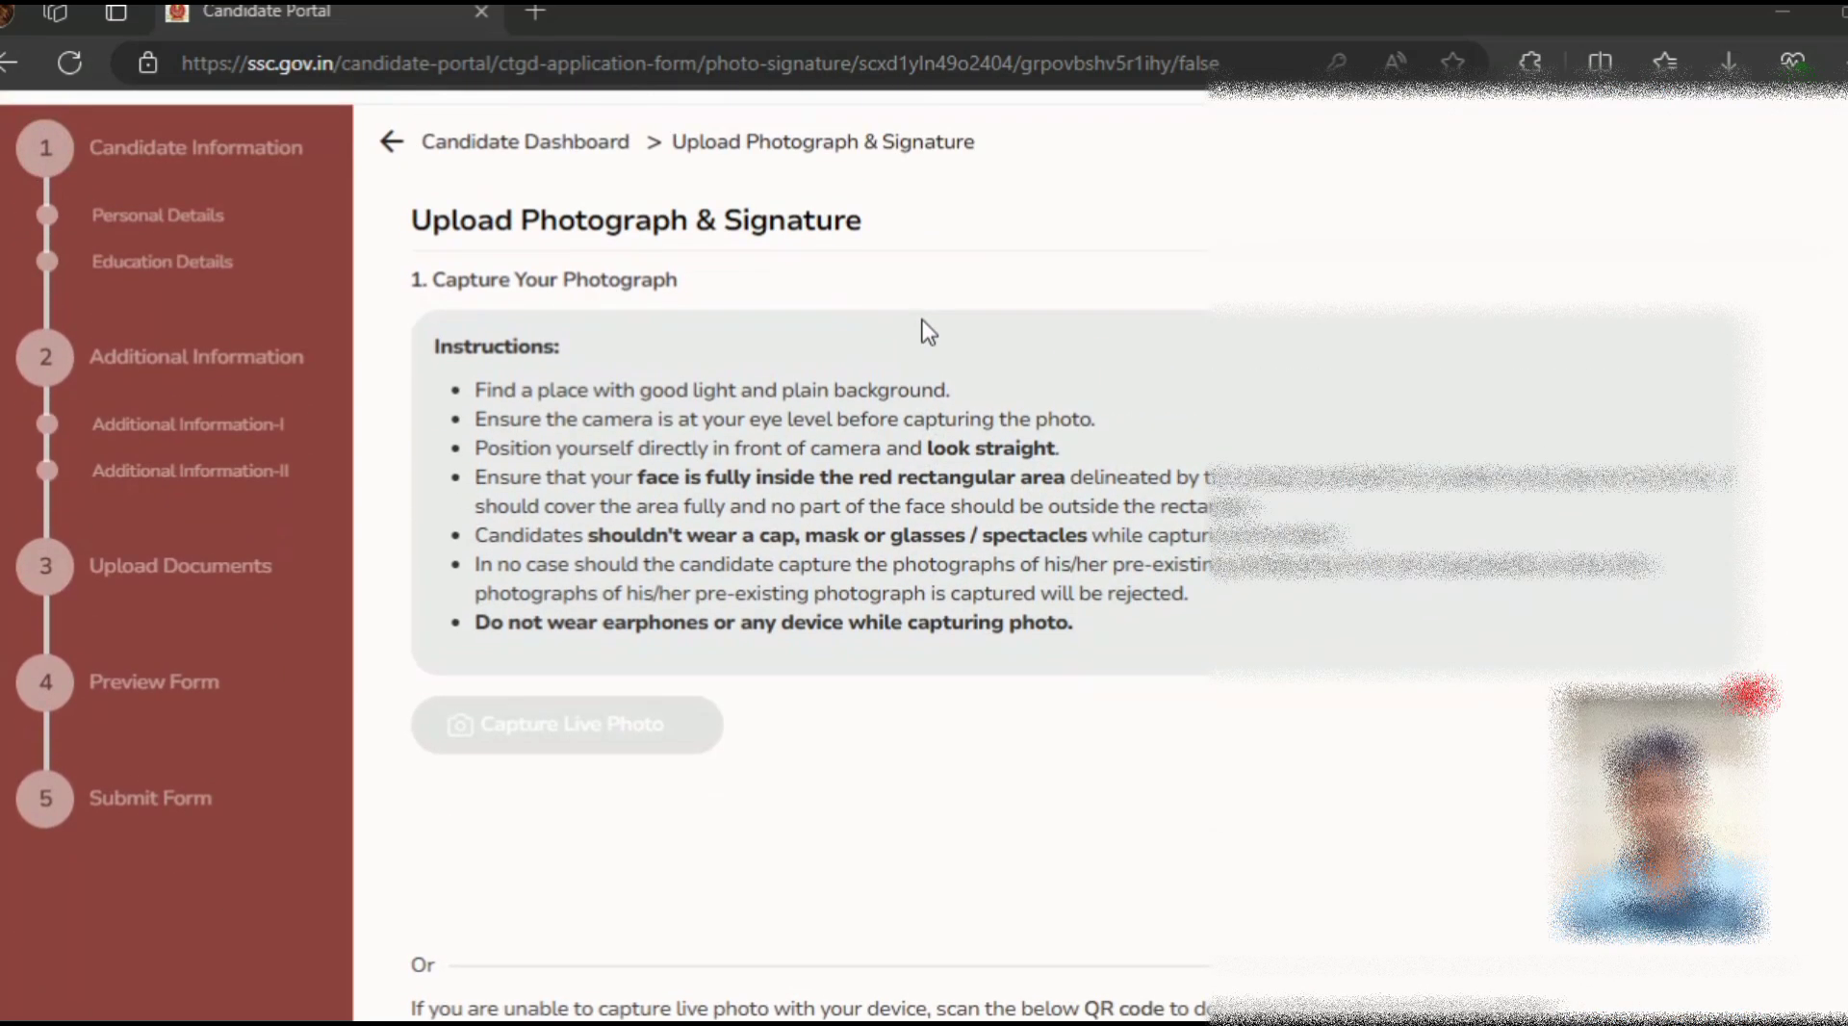
scroll(928, 333, down, 8)
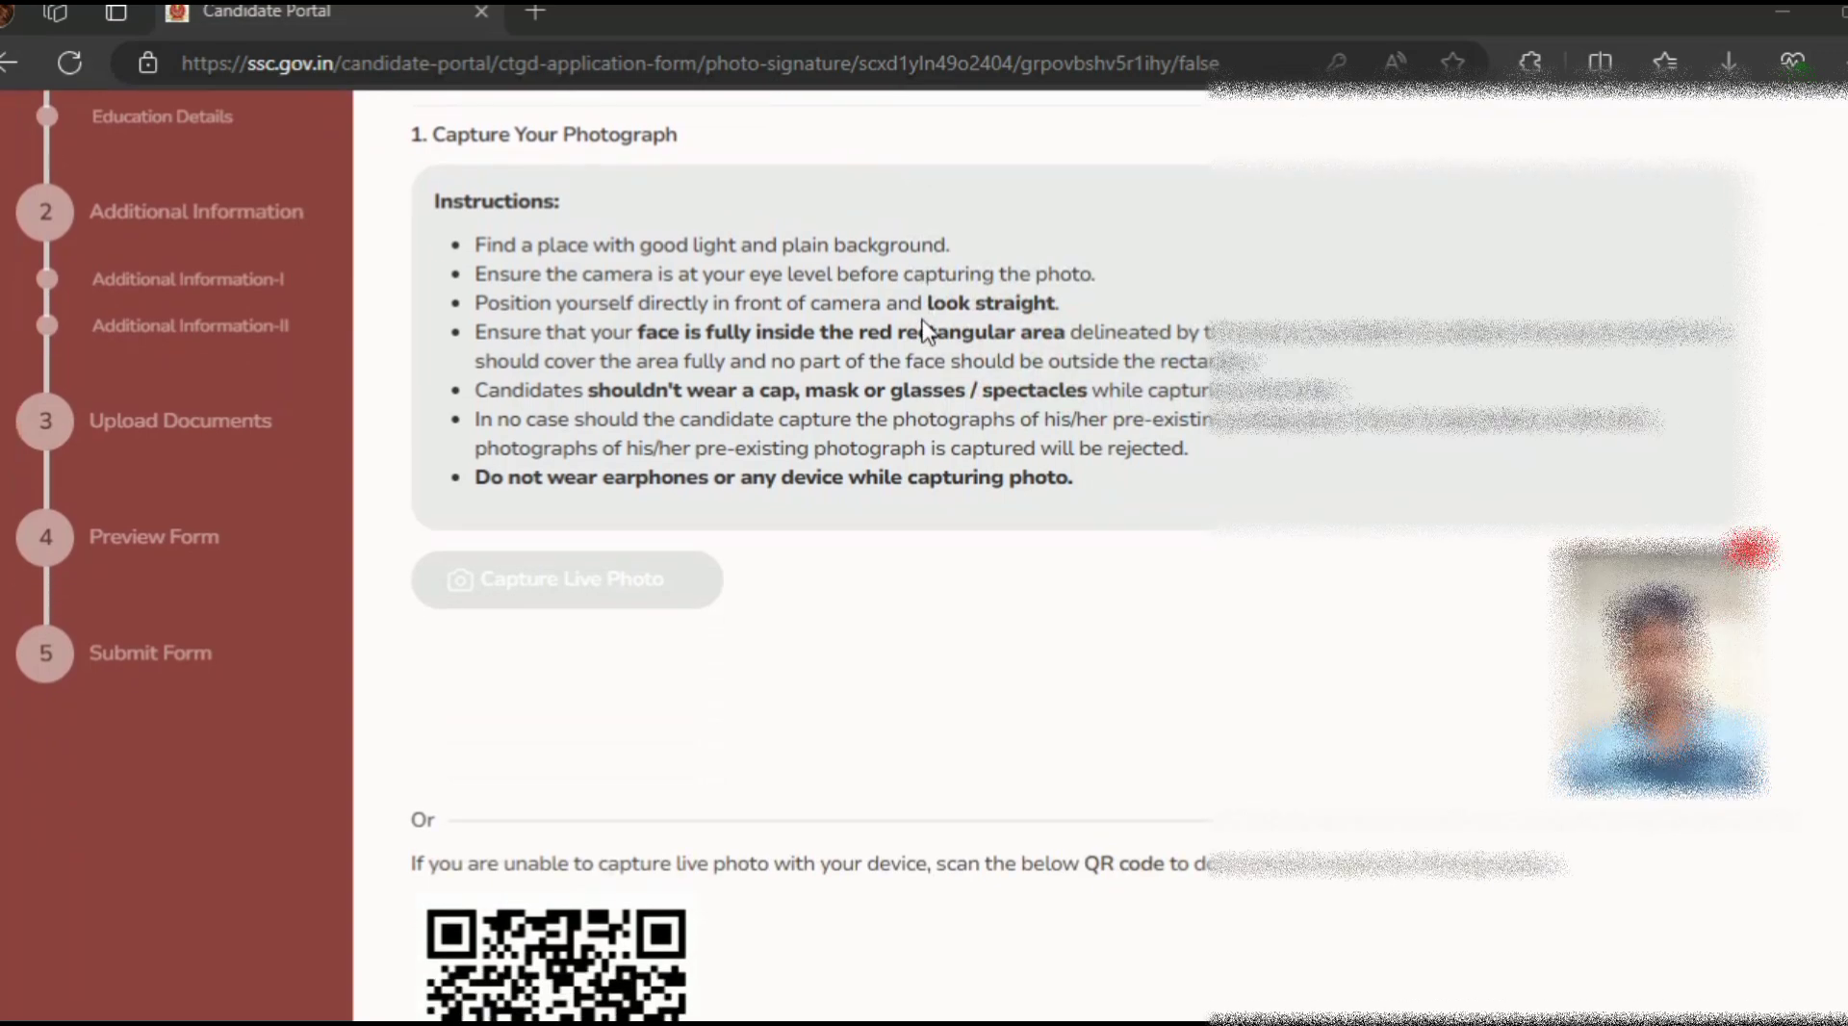
scroll(928, 332, down, 2)
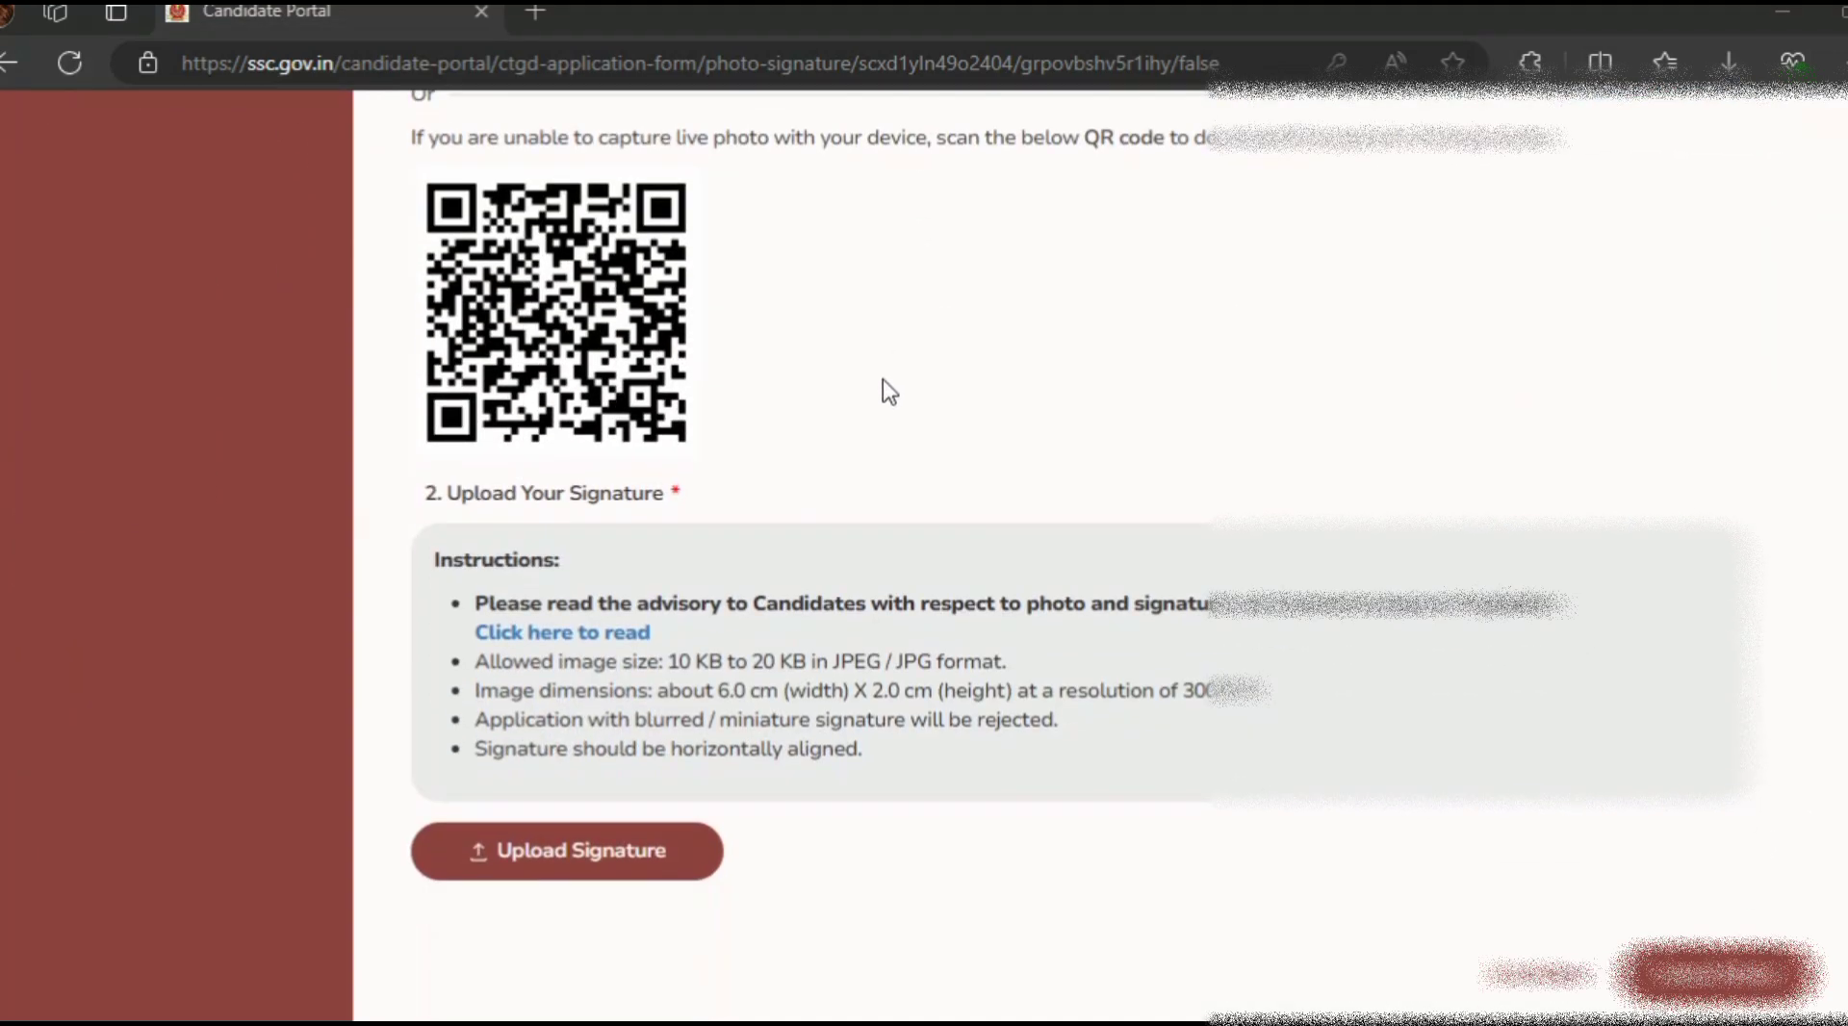
scroll(889, 392, down, 4)
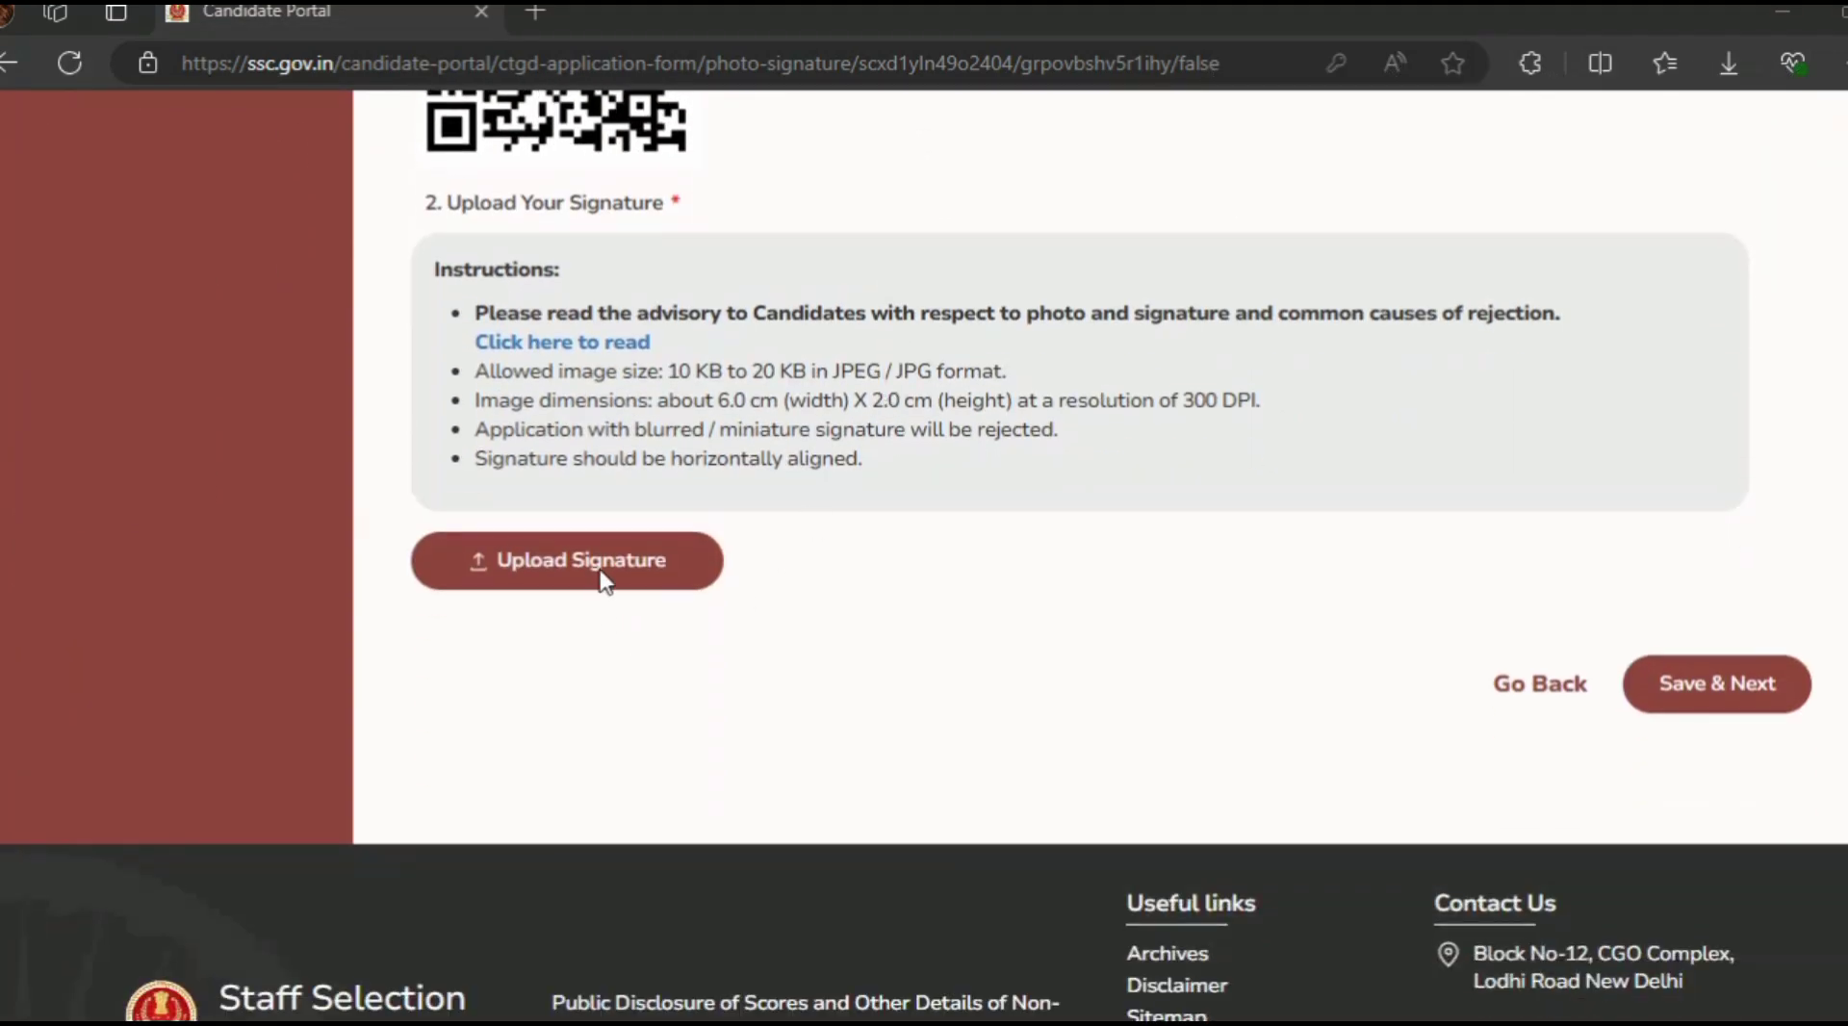
Upload the signature image file and save the photo-and-signature page
click(601, 576)
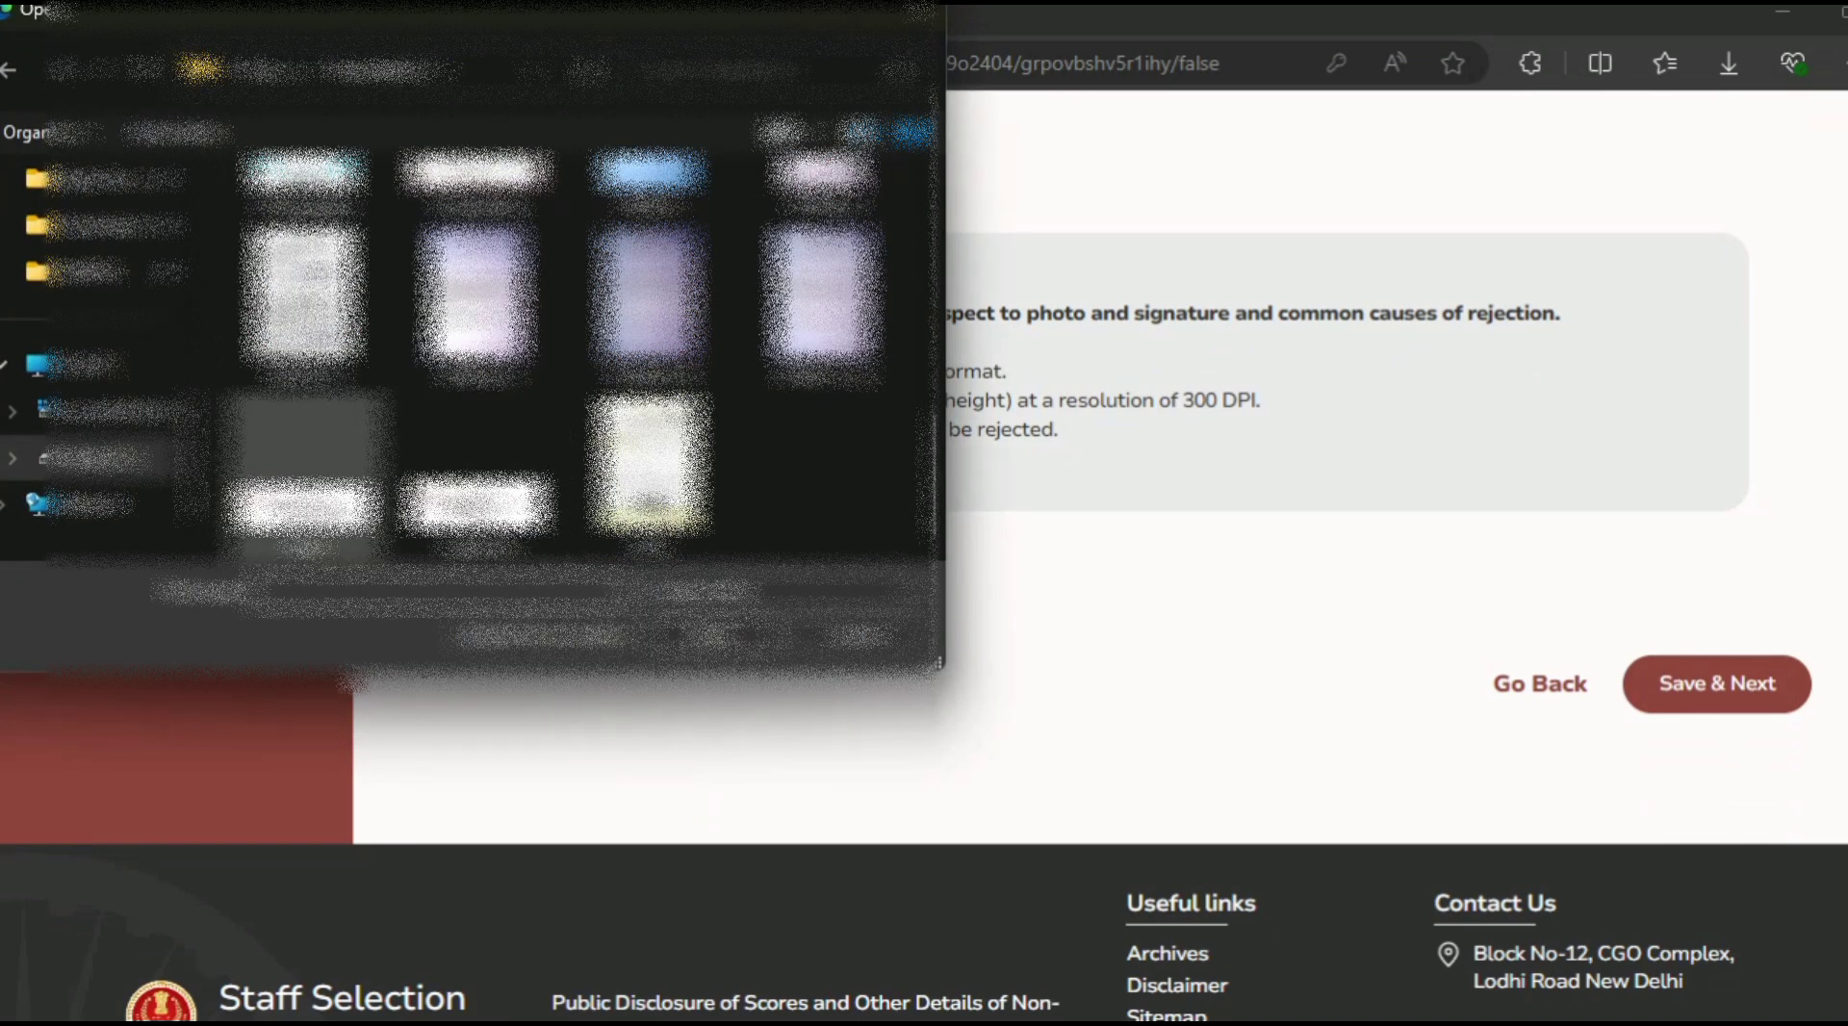
double_click(321, 493)
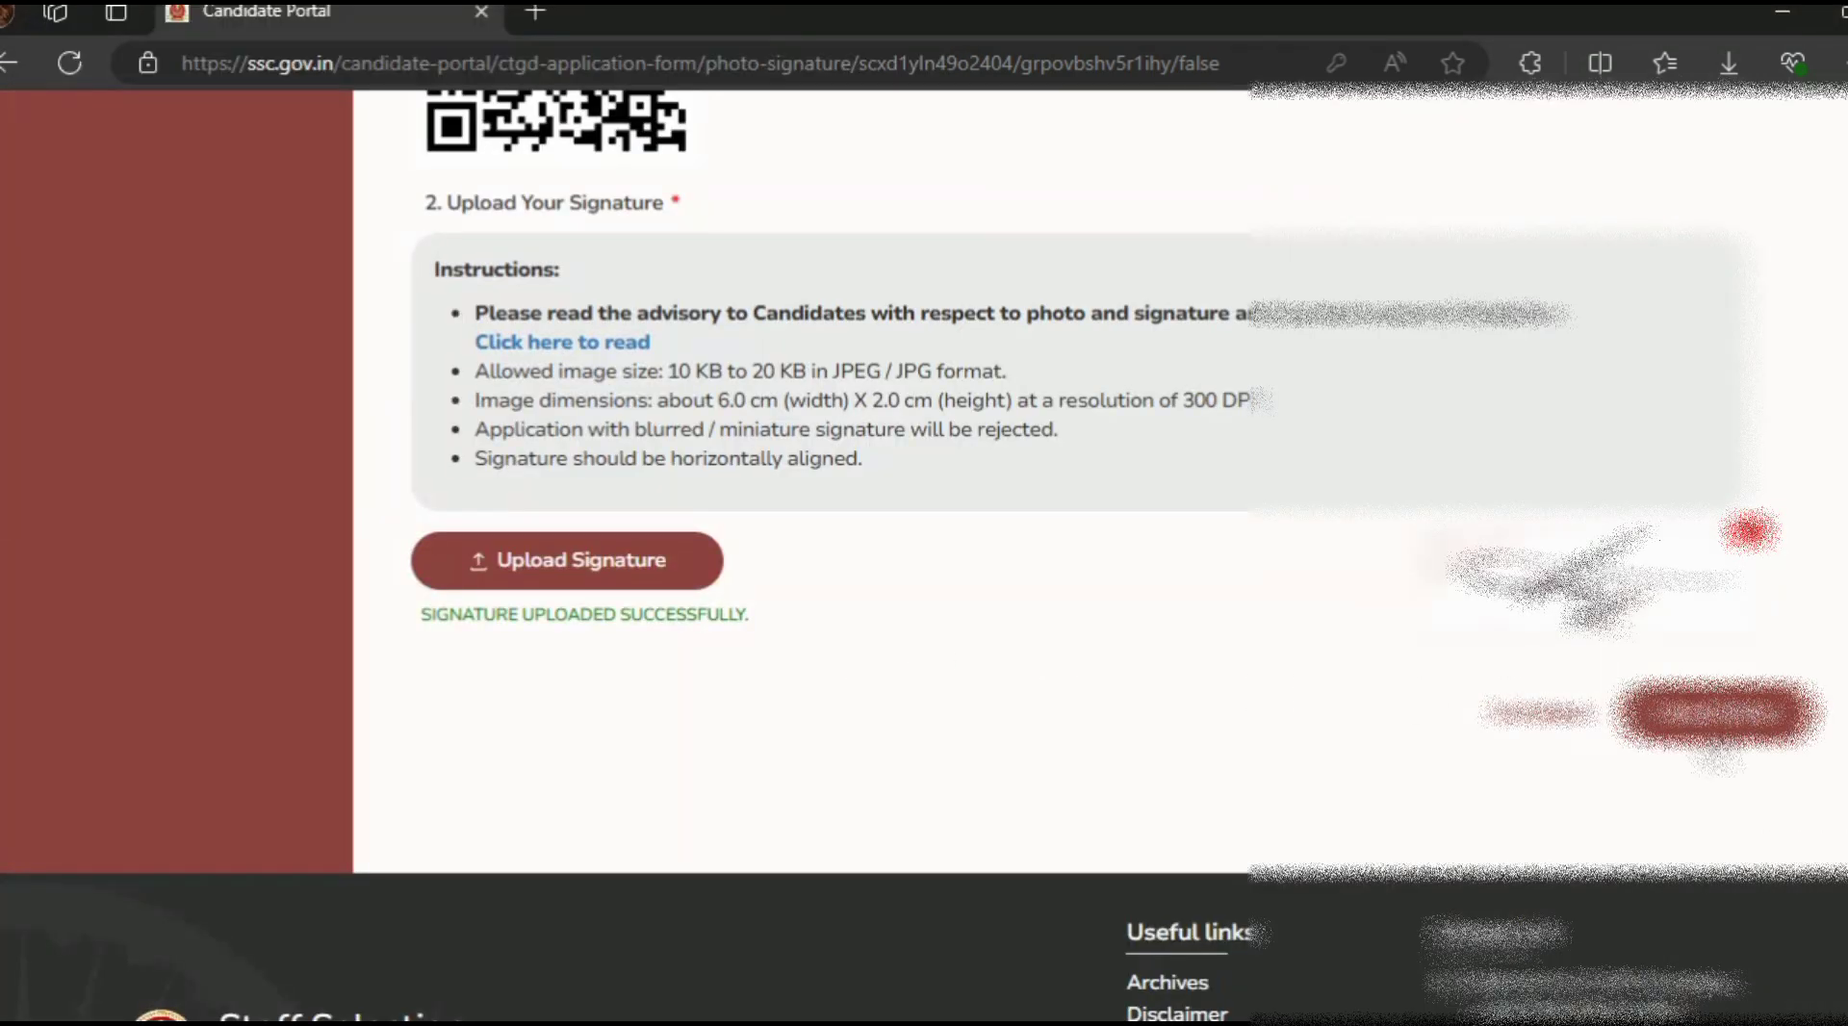
scroll(1059, 559, up, 4)
scroll(1351, 643, up, 2)
scroll(1356, 647, down, 7)
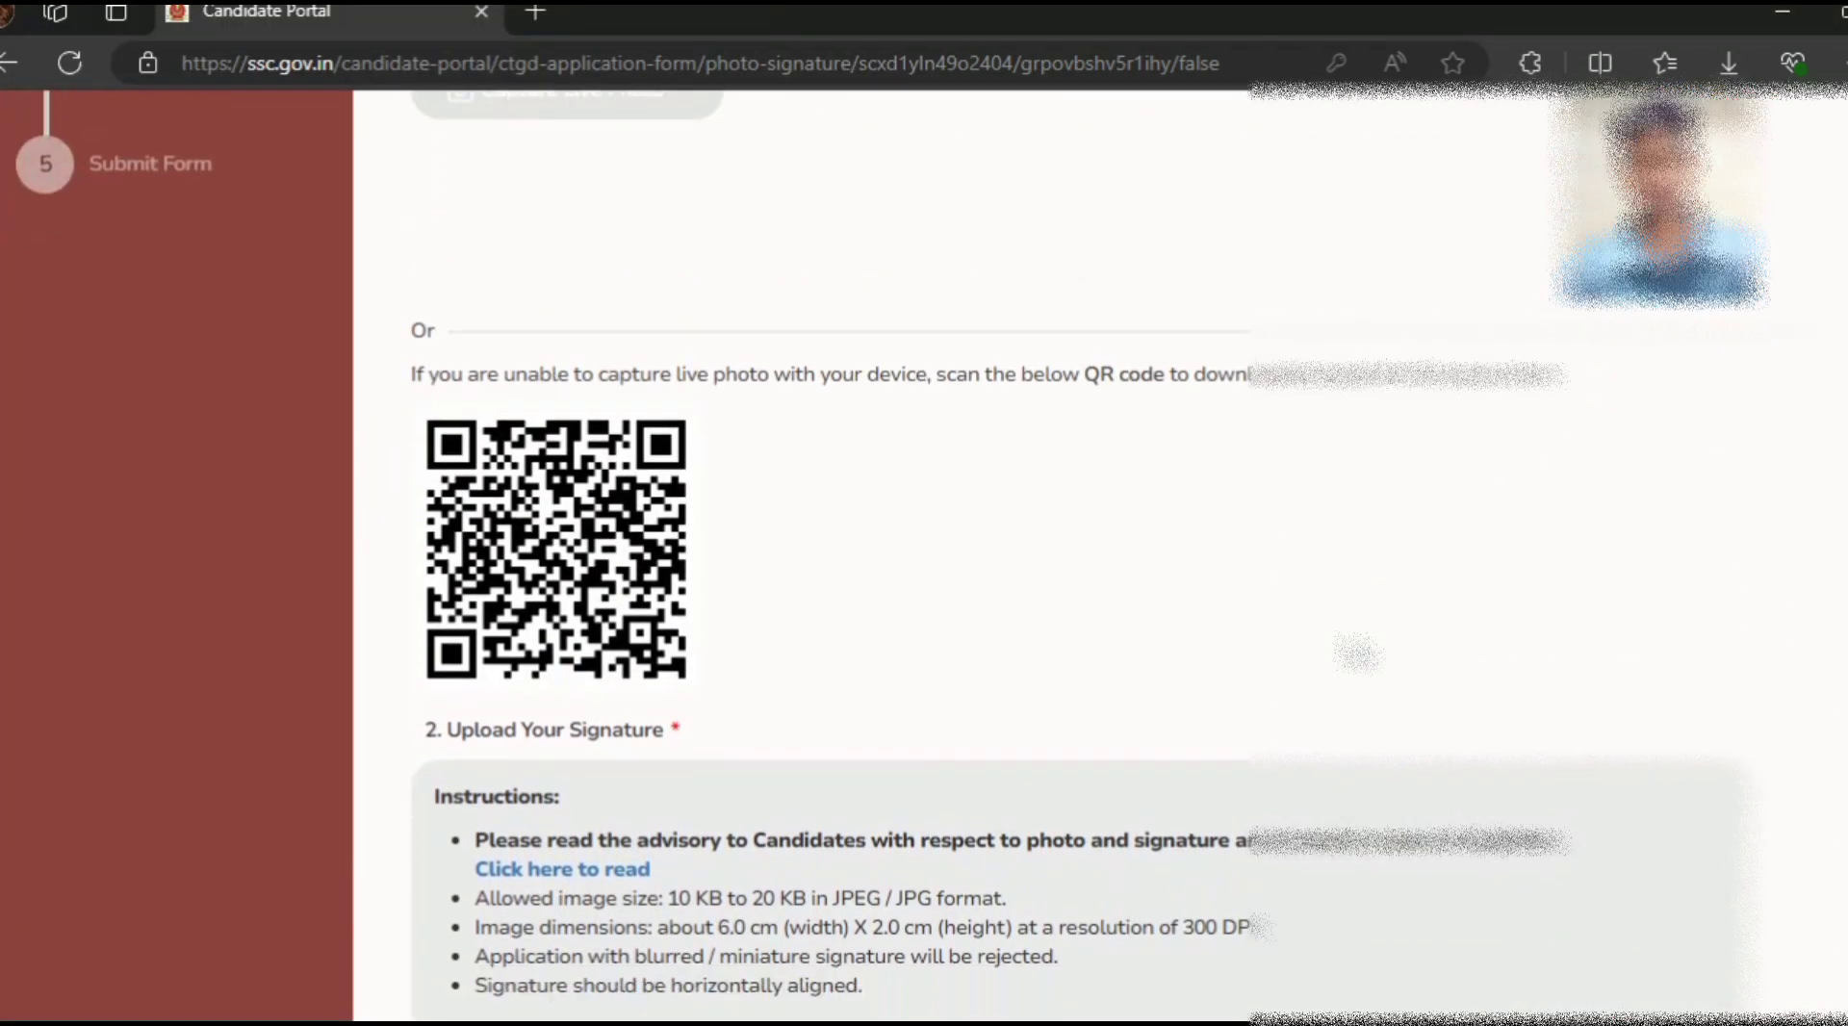
click(1710, 579)
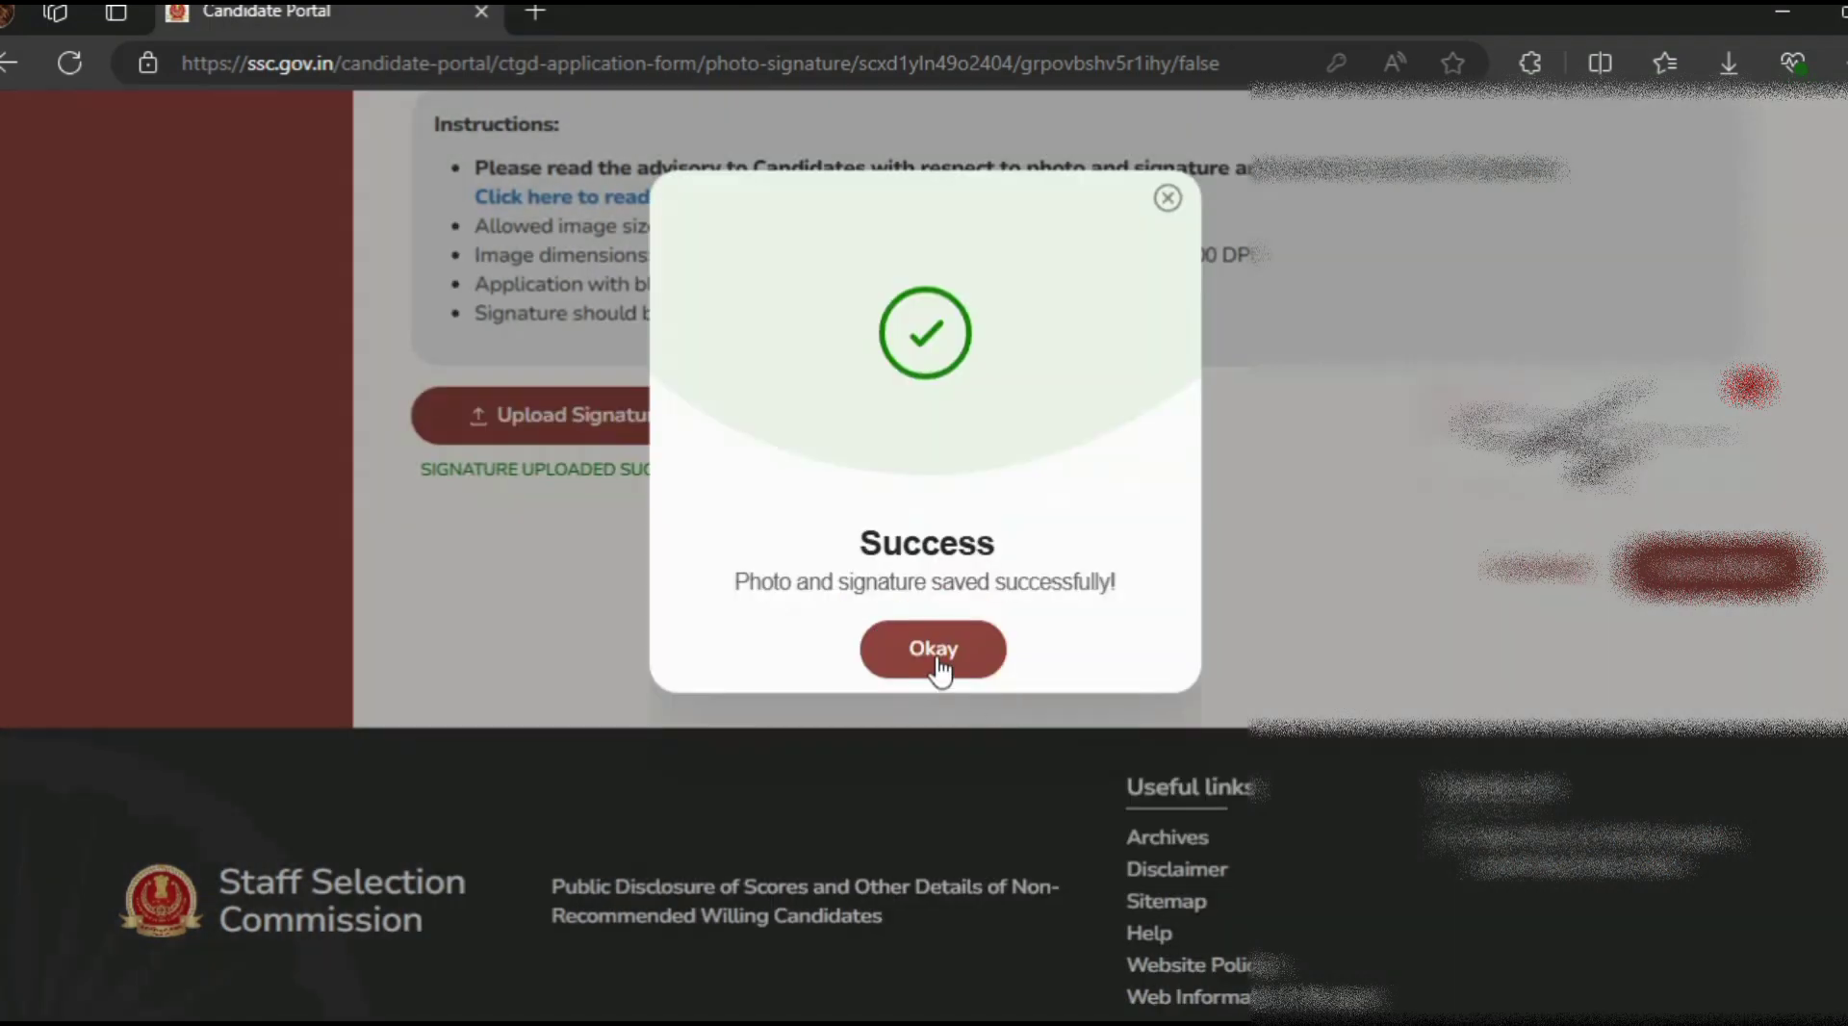
Review the Preview Form down to the photo and signature, then proceed to the Declaration
click(936, 658)
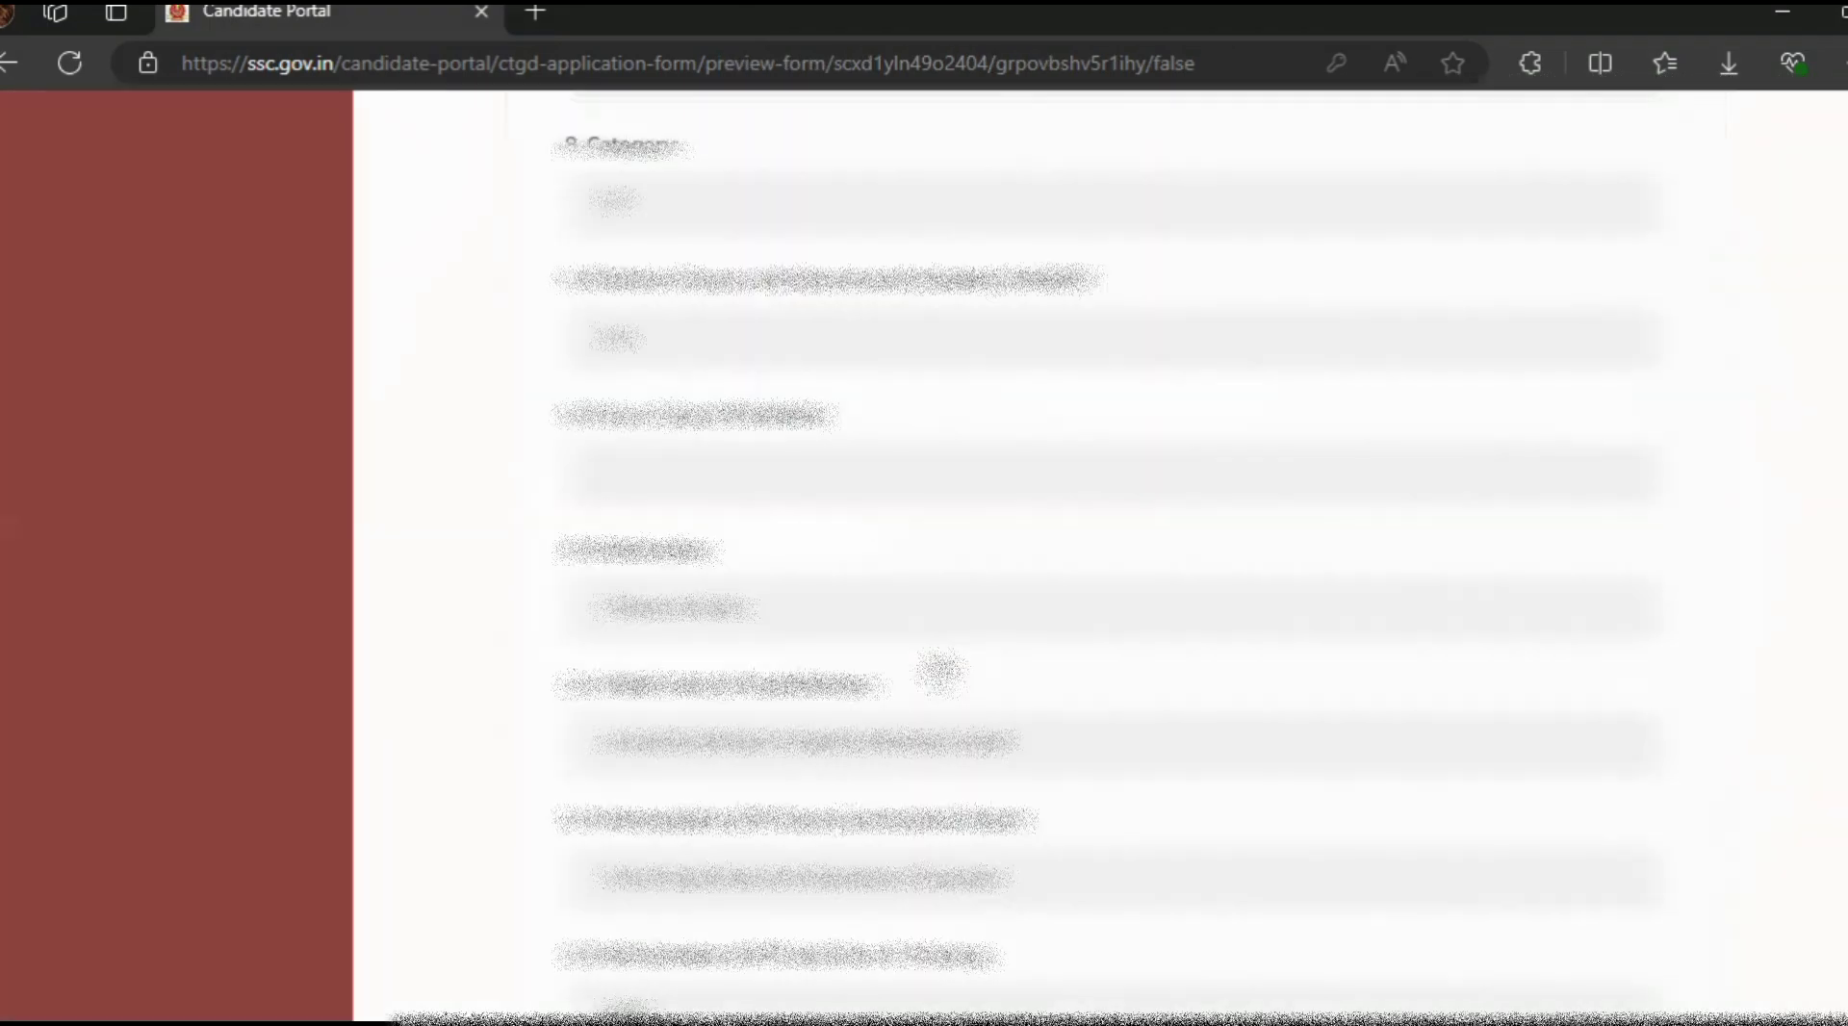
scroll(941, 669, up, 5)
scroll(941, 671, up, 5)
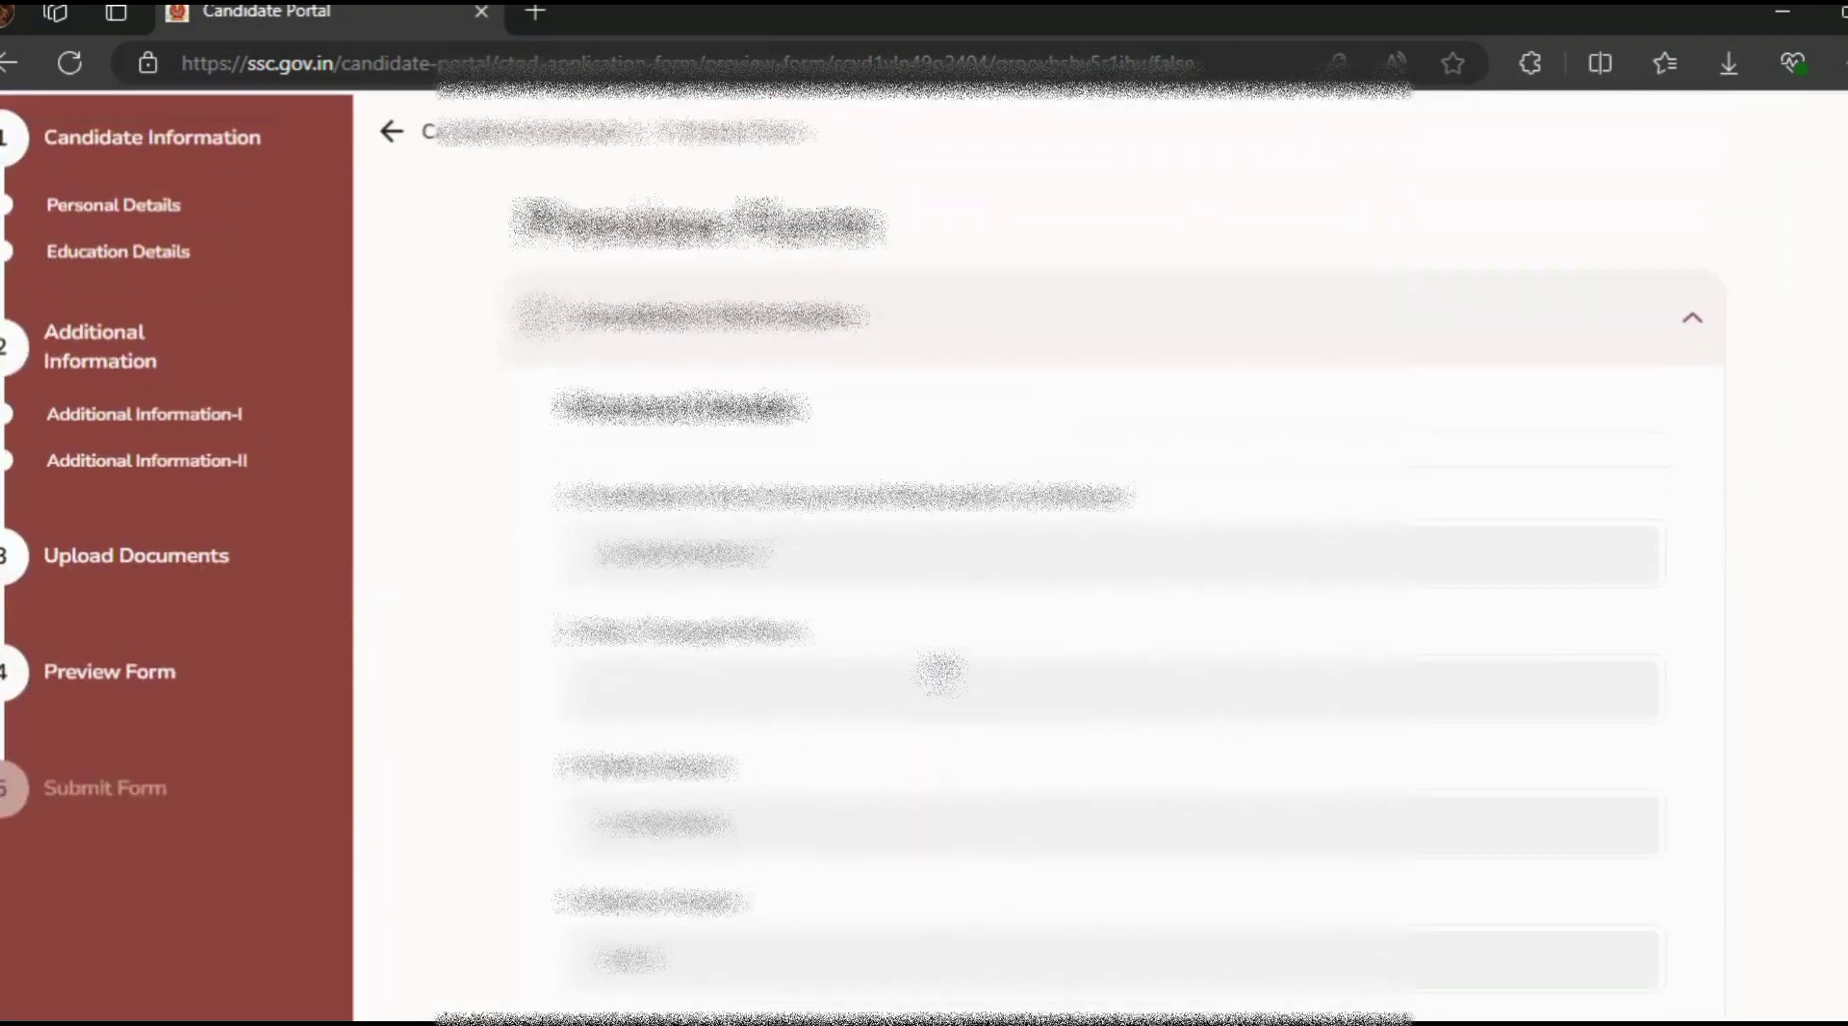
scroll(940, 671, down, 2)
scroll(941, 671, down, 10)
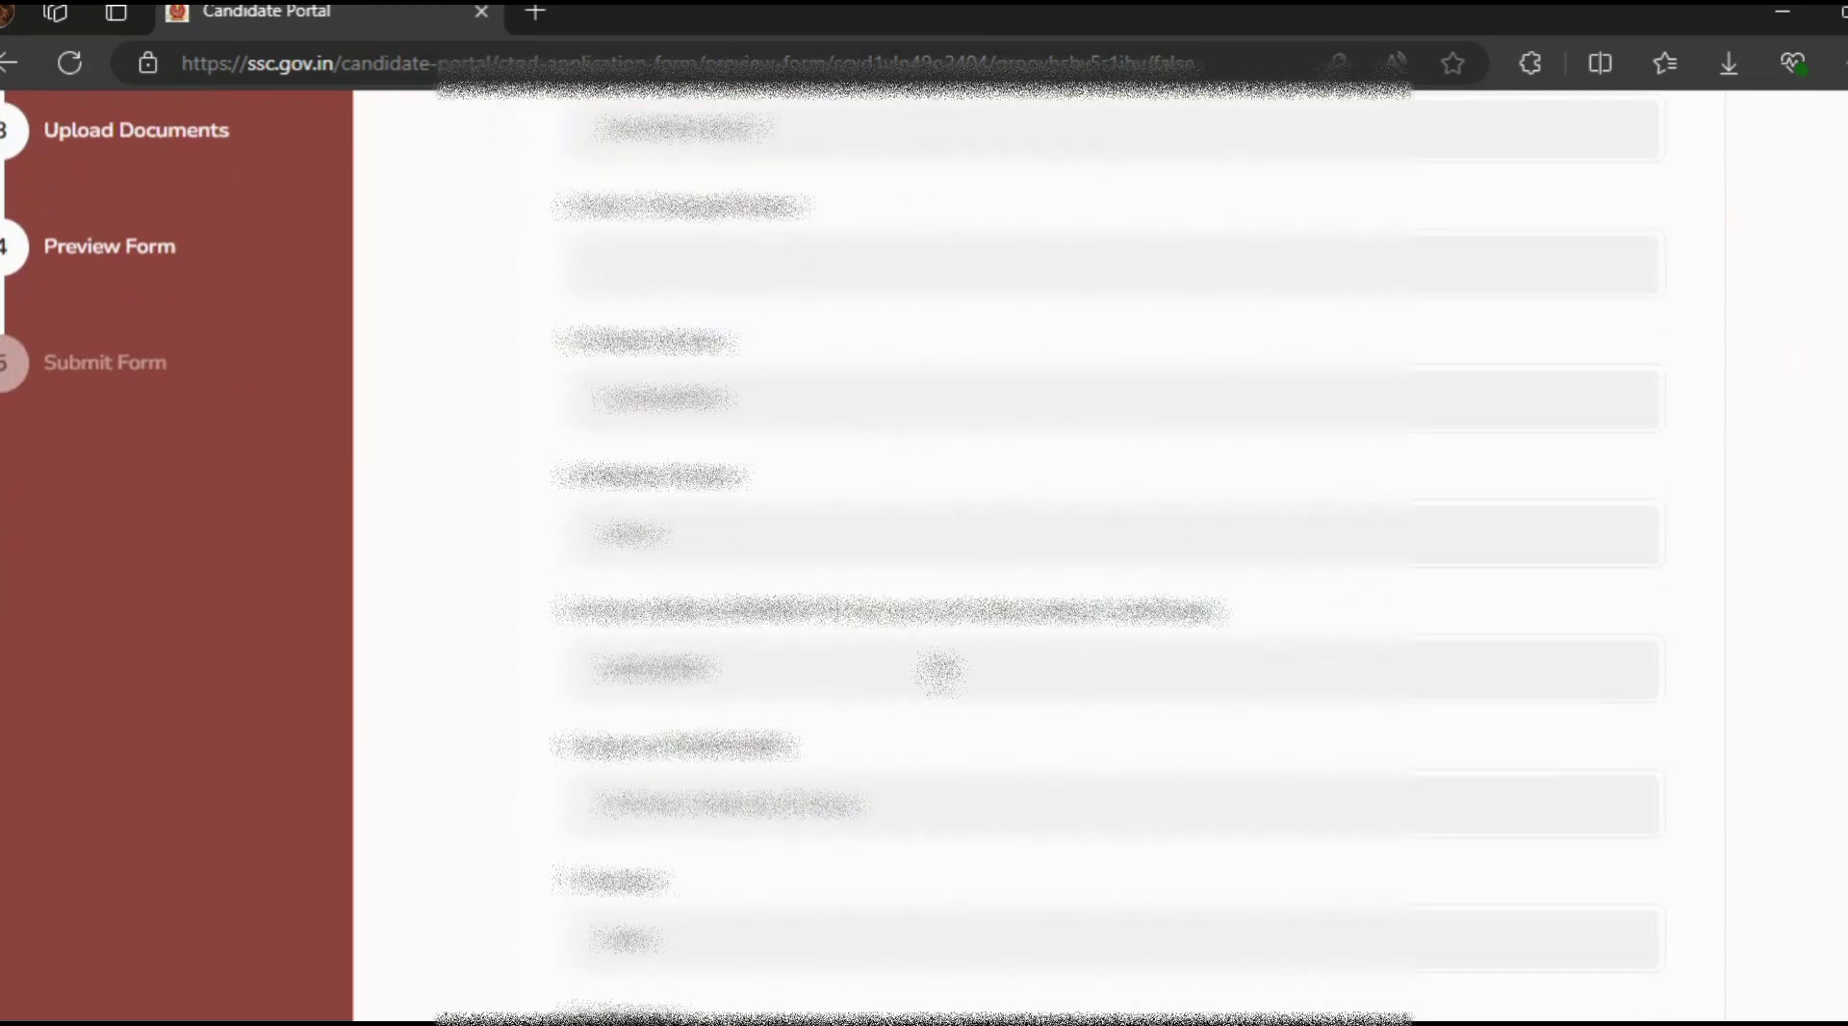
scroll(931, 671, down, 8)
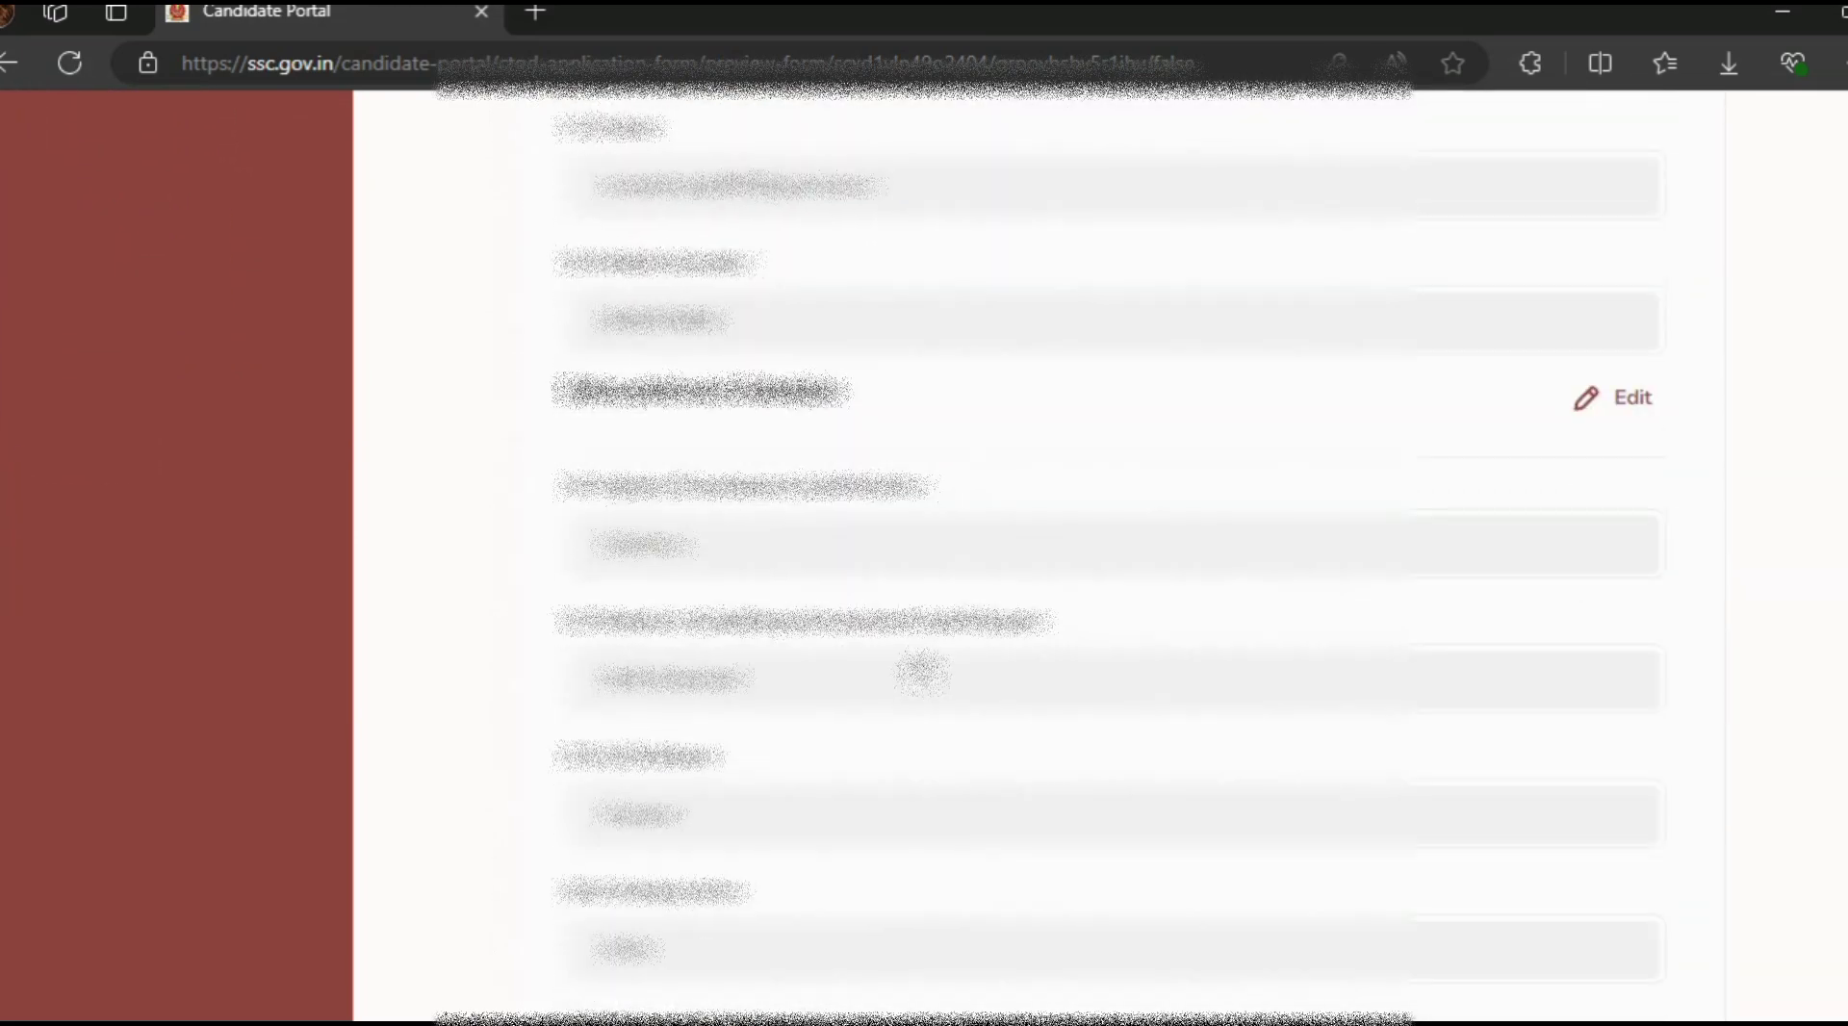
scroll(923, 672, down, 15)
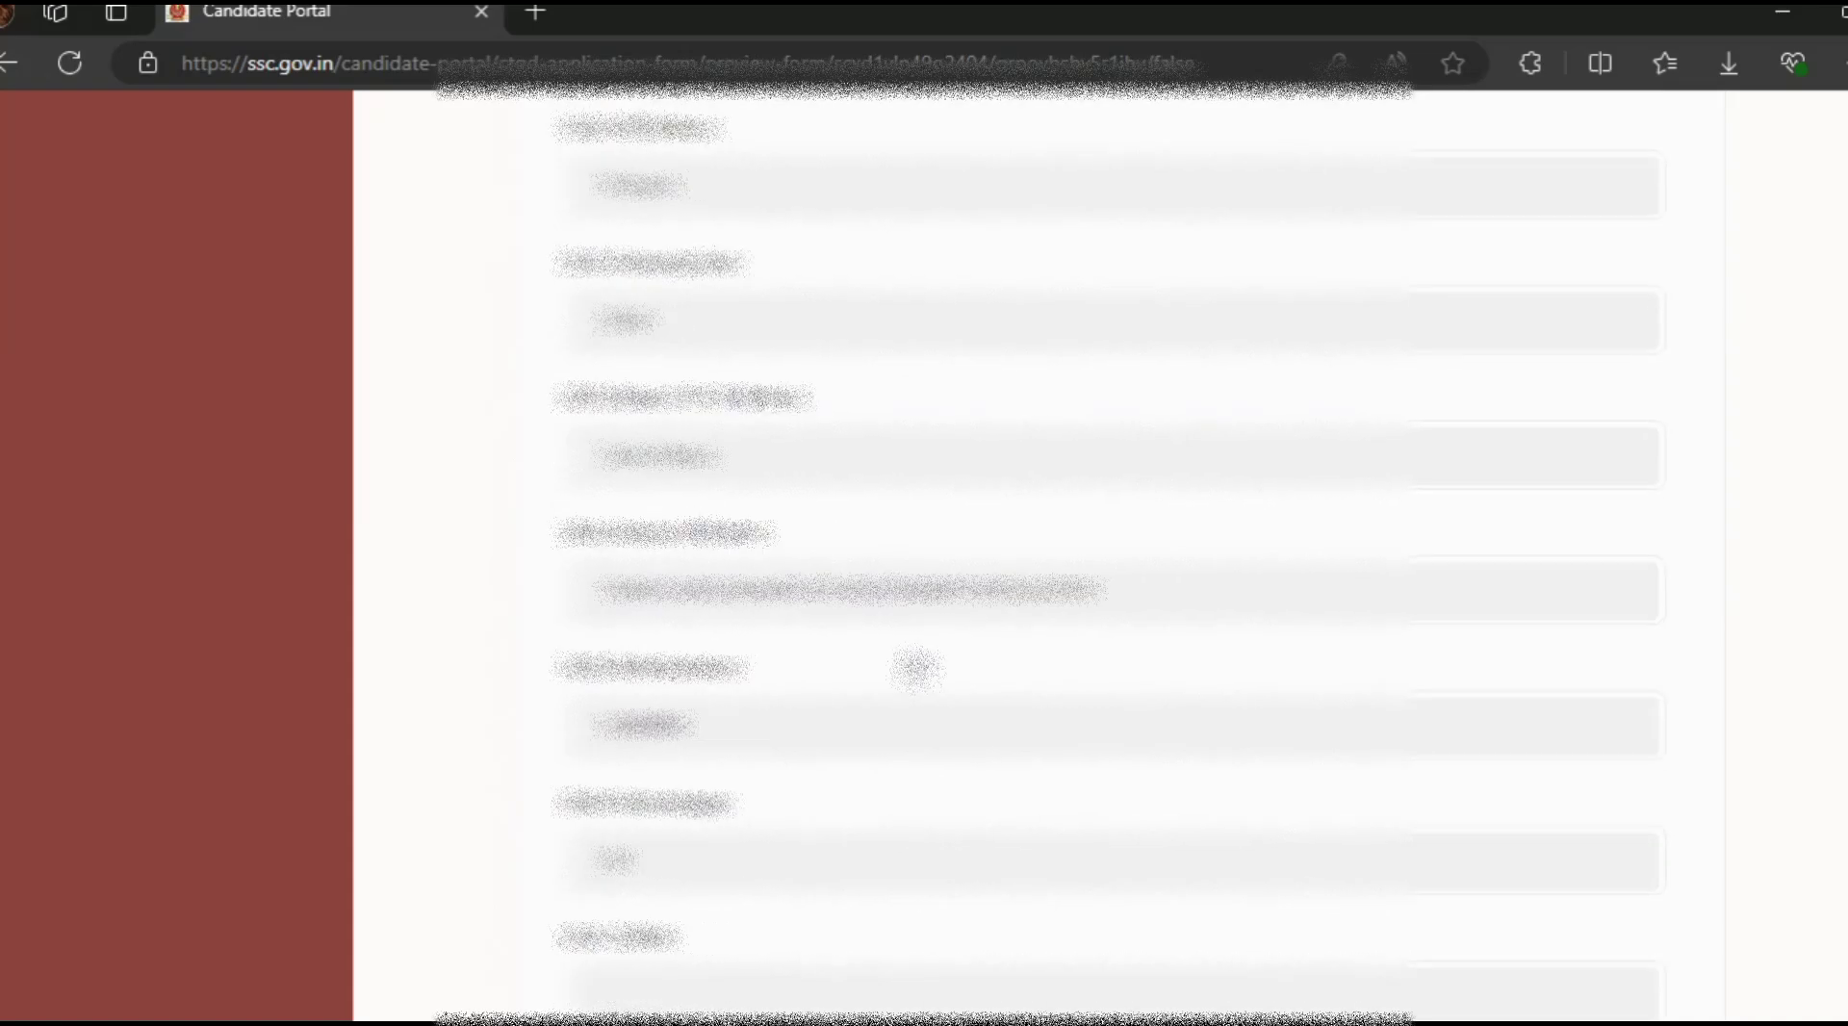
scroll(915, 664, down, 15)
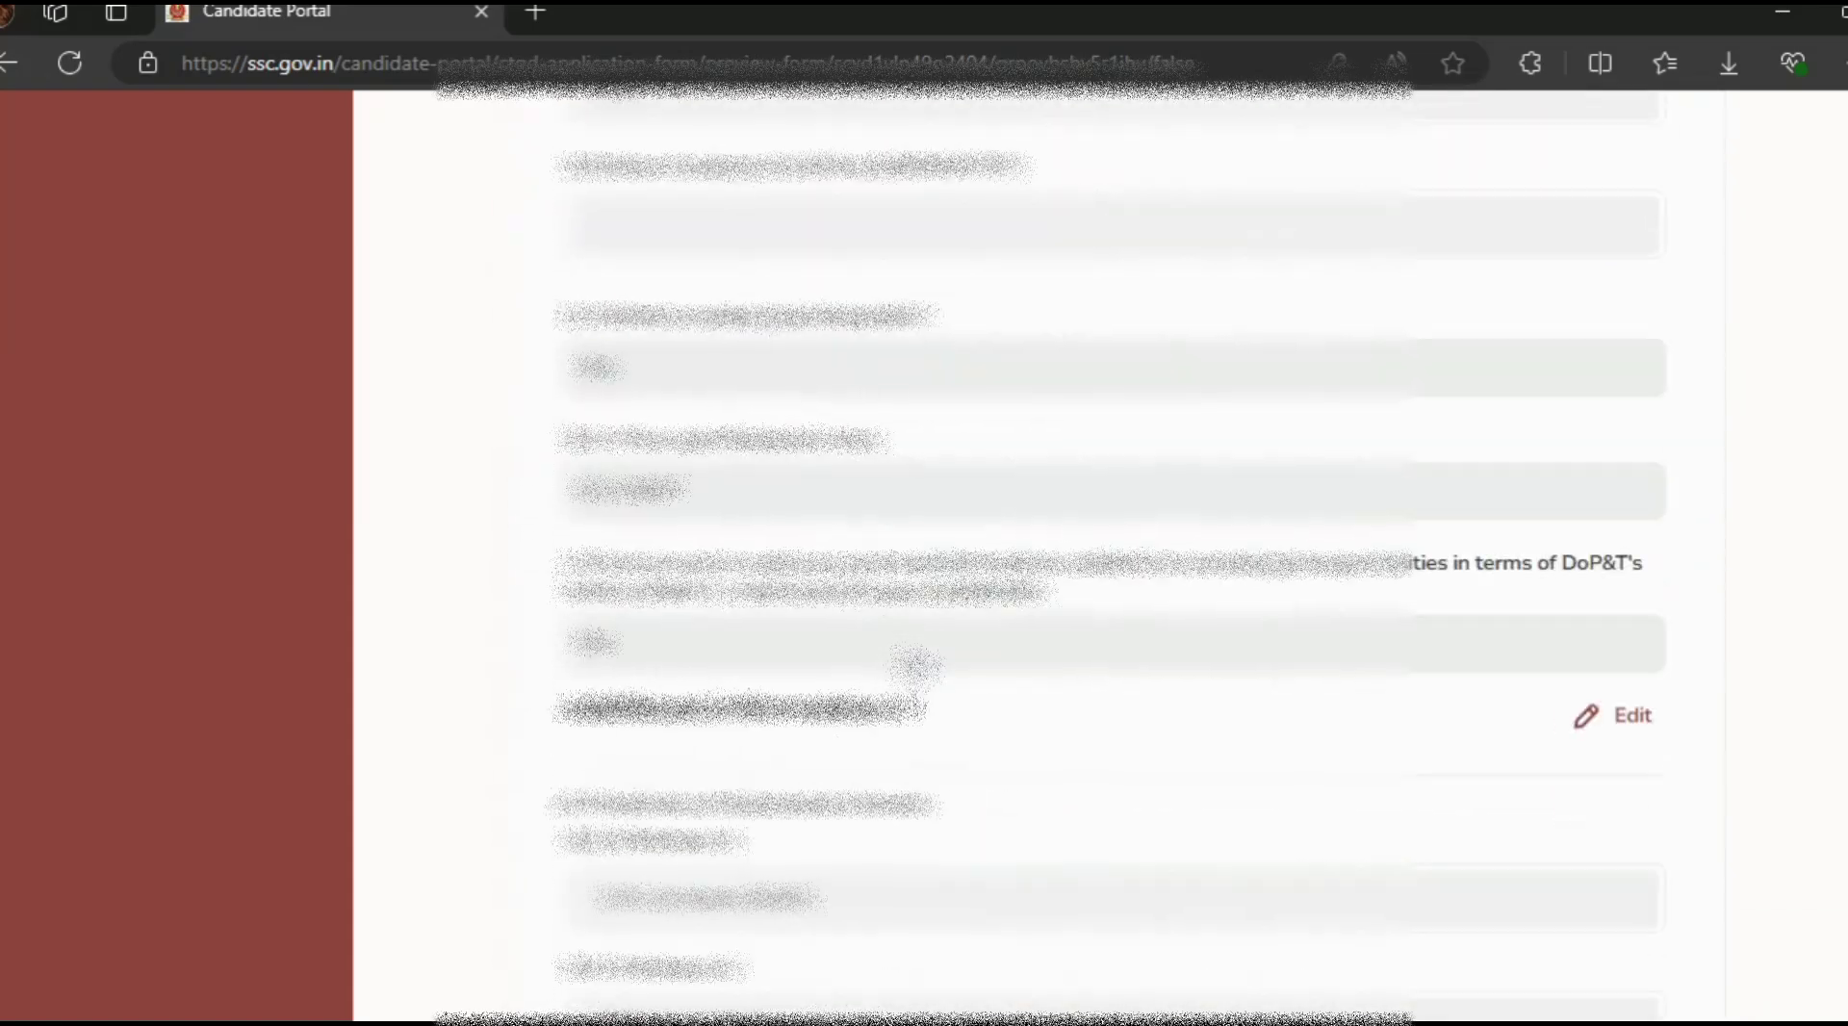
scroll(1107, 578, down, 15)
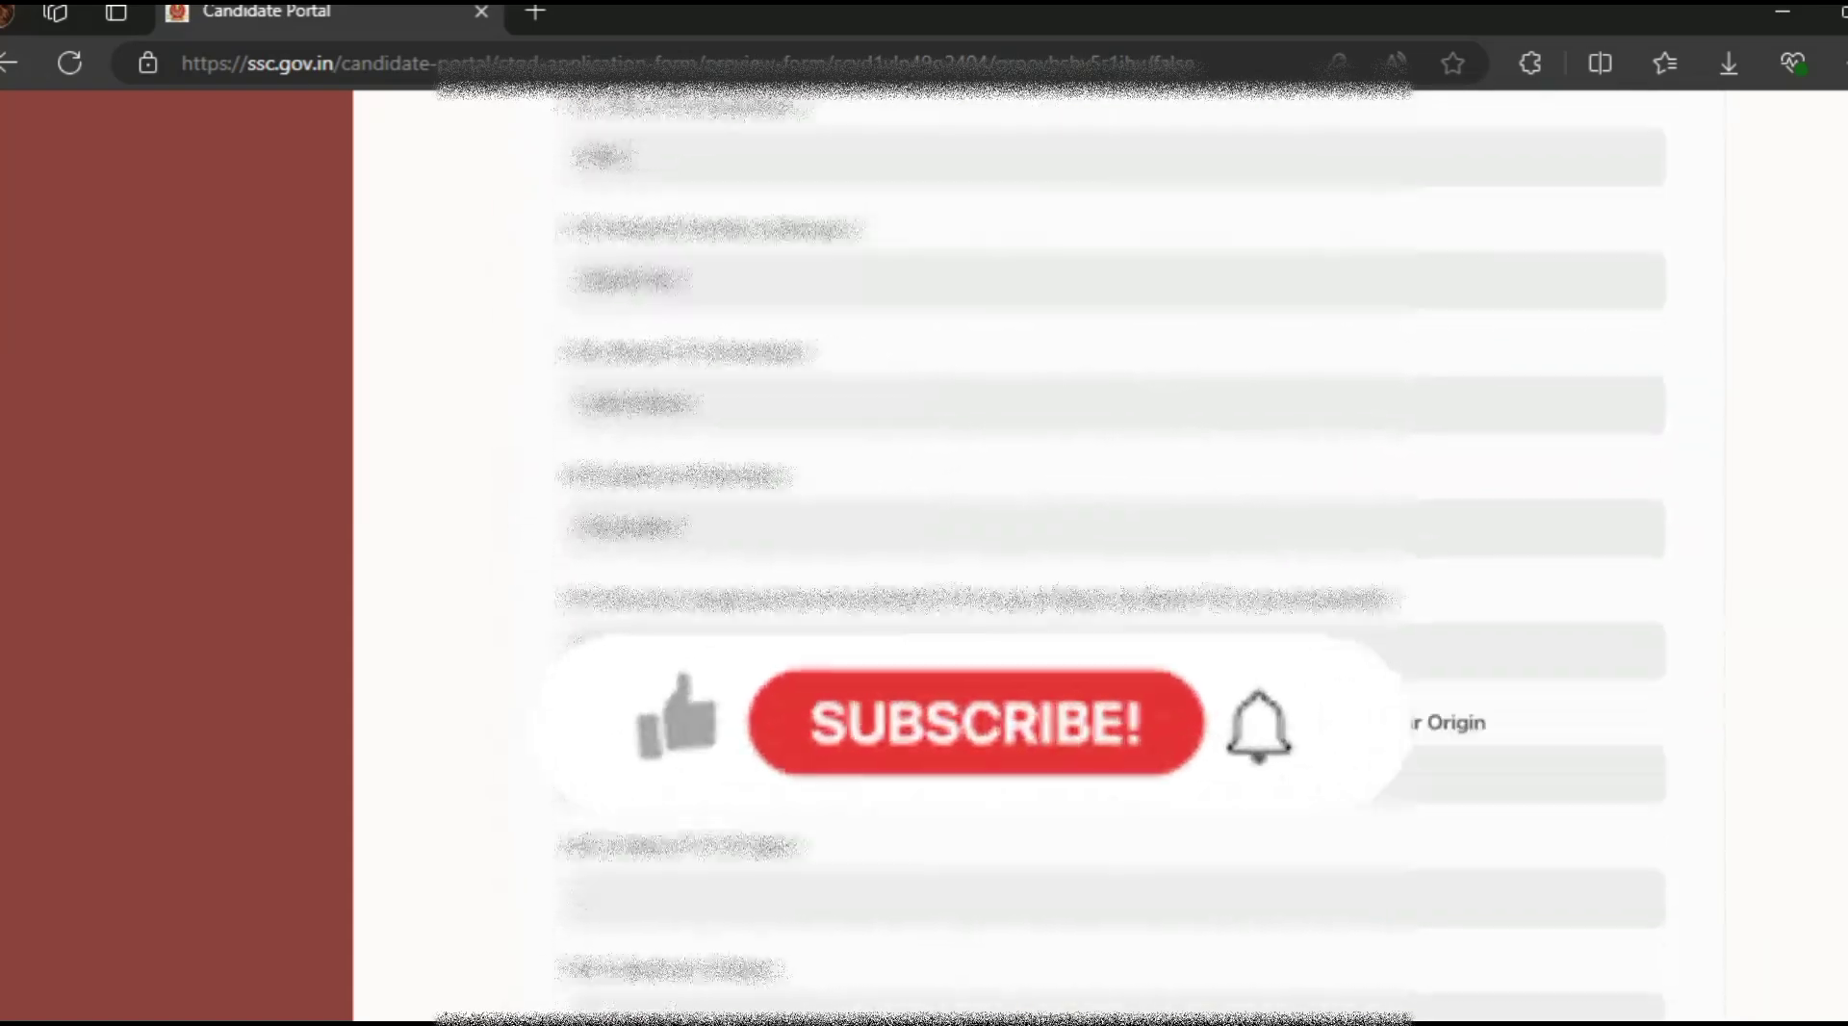
scroll(1107, 577, down, 3)
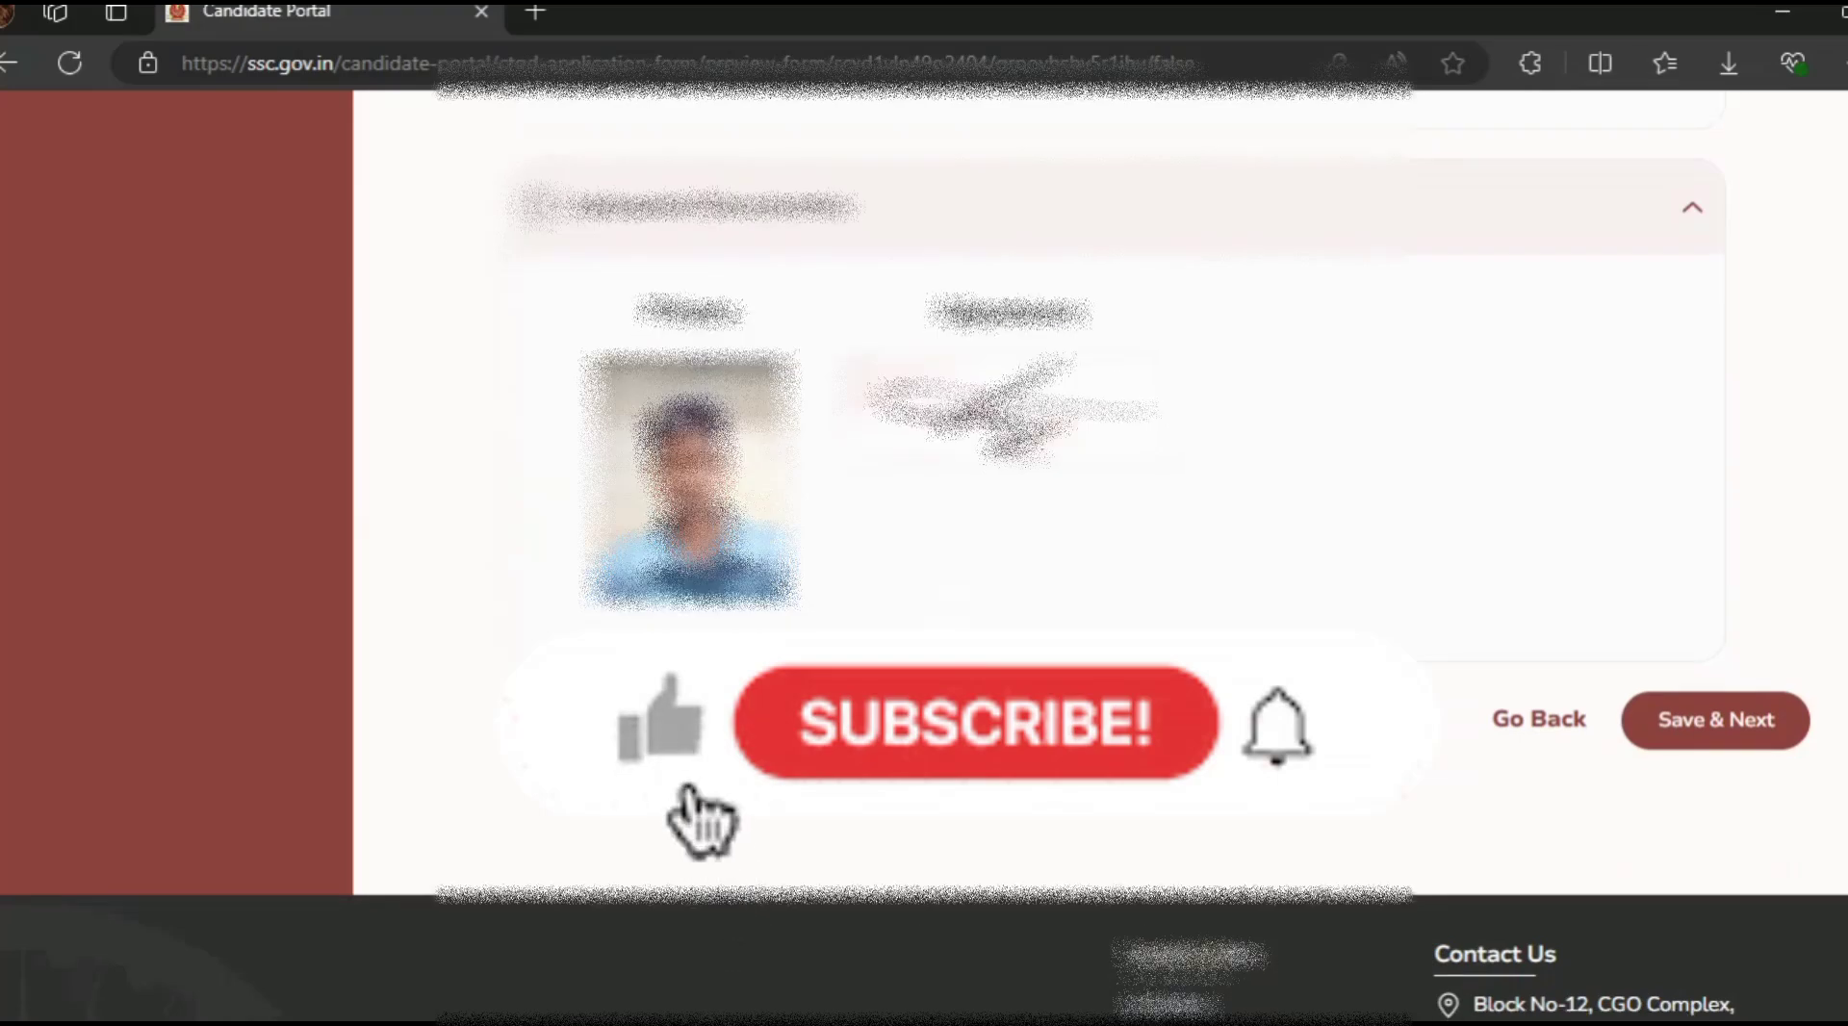
scroll(1107, 578, up, 5)
scroll(1464, 730, down, 5)
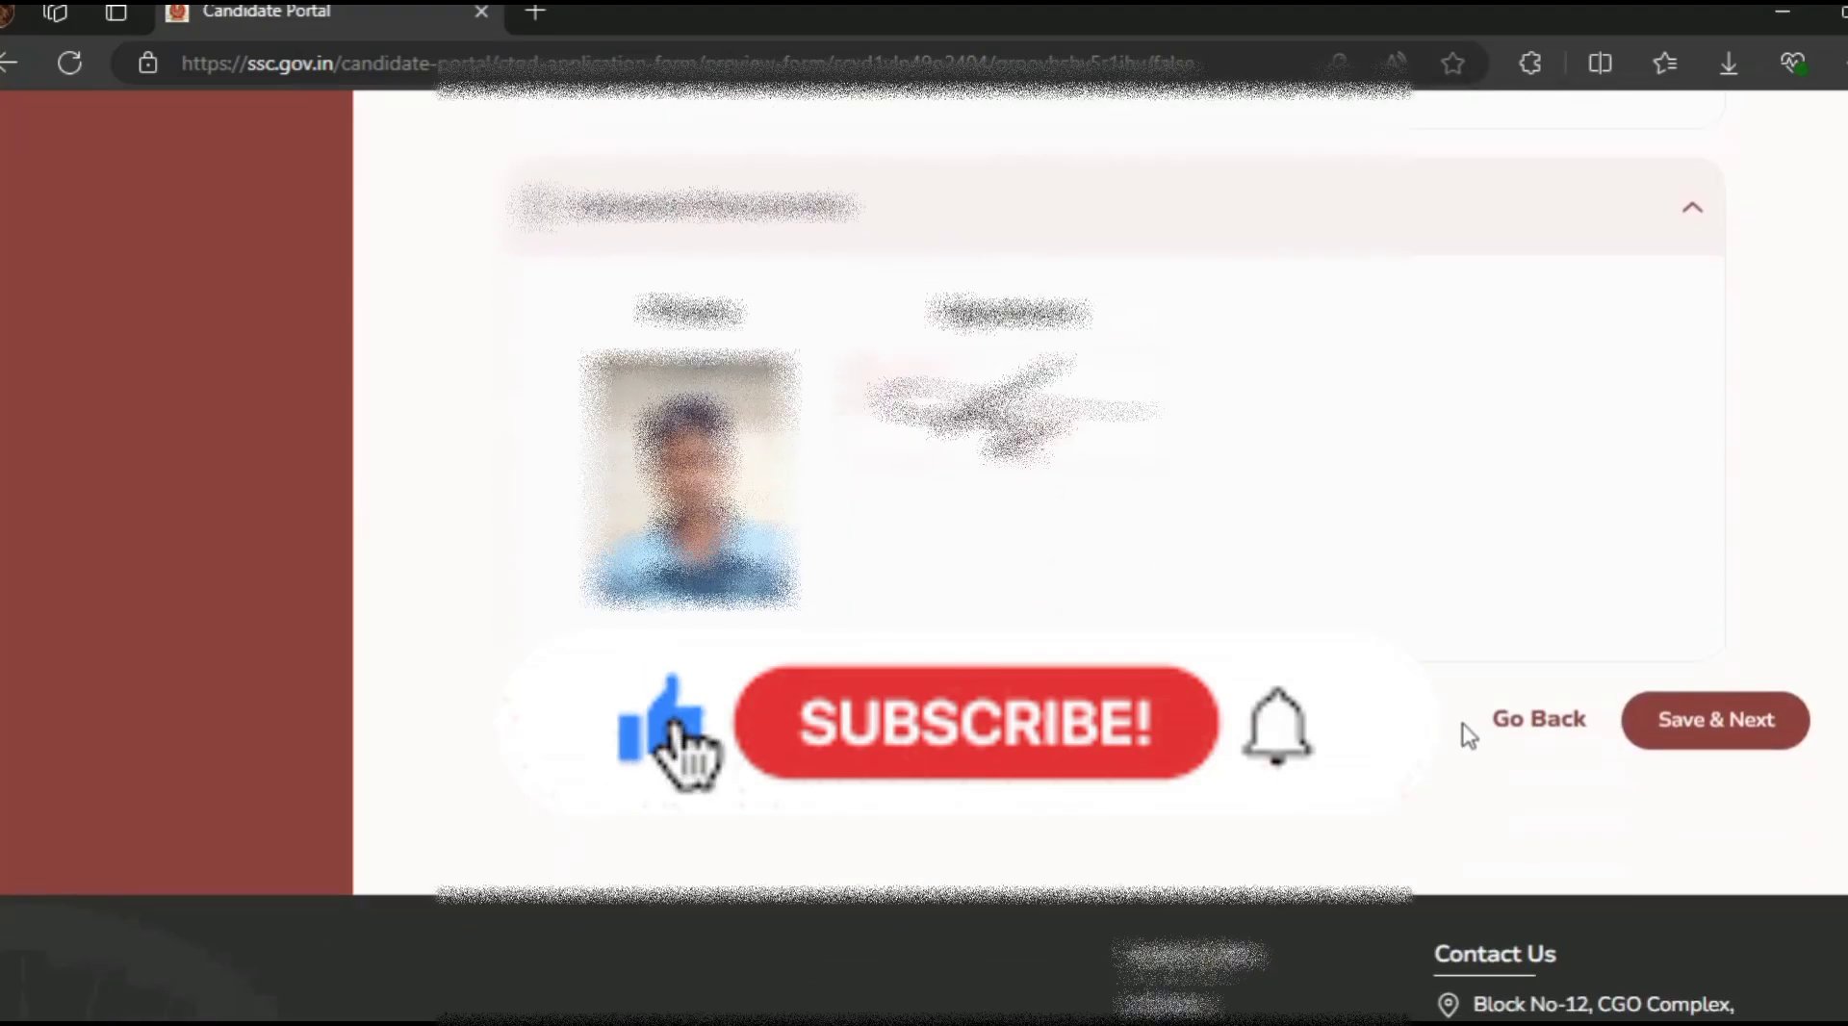
click(1722, 733)
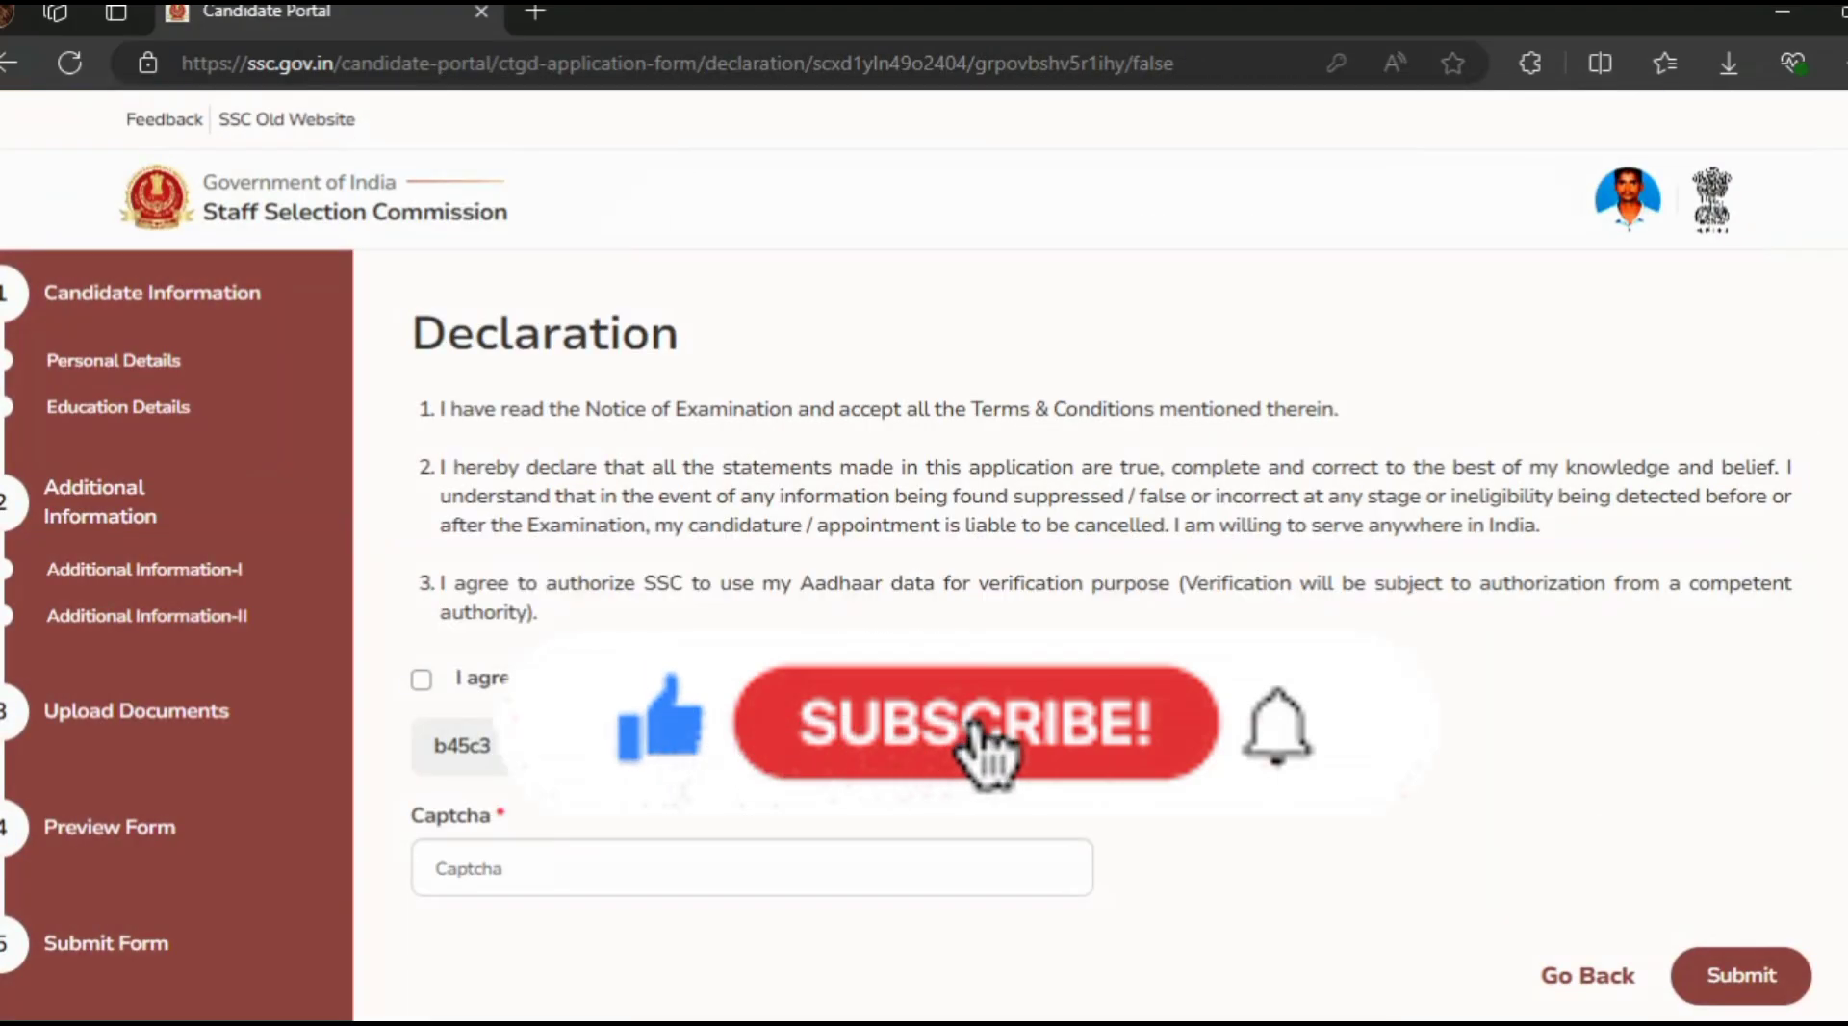
Agree to the declaration, enter the captcha answer, and submit the application
click(422, 680)
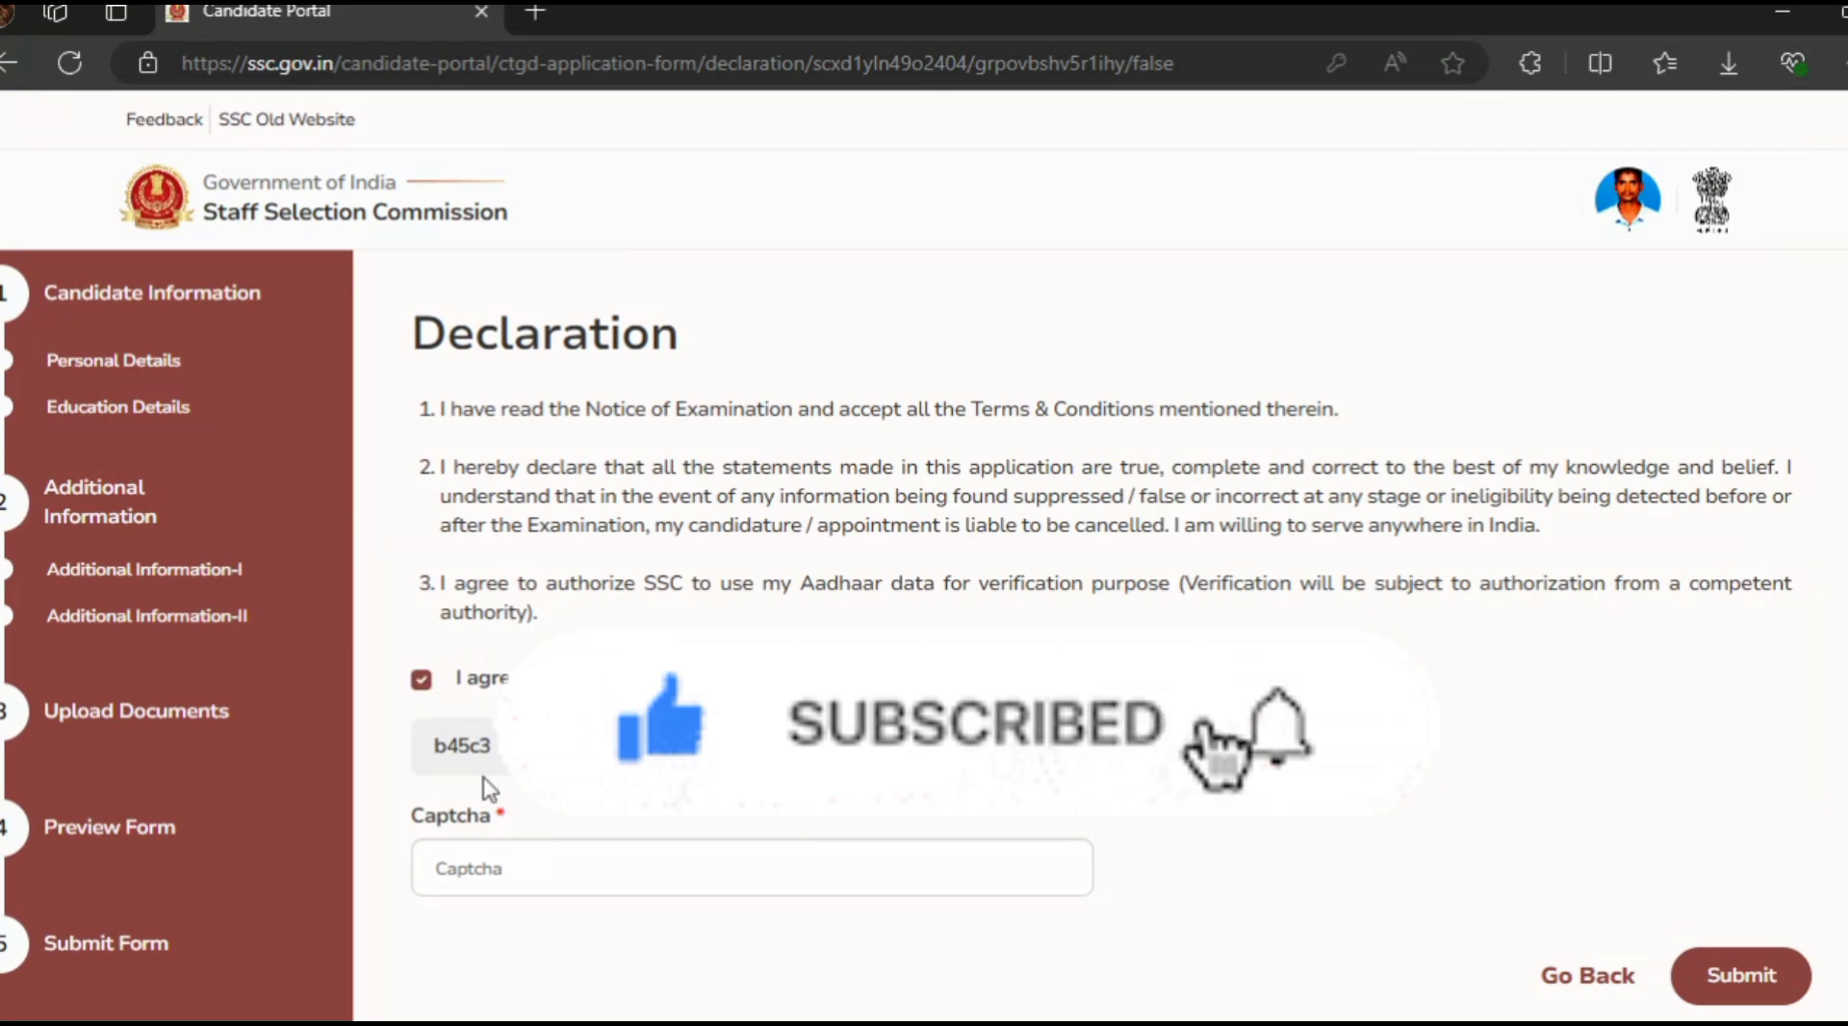
click(506, 857)
text(b)
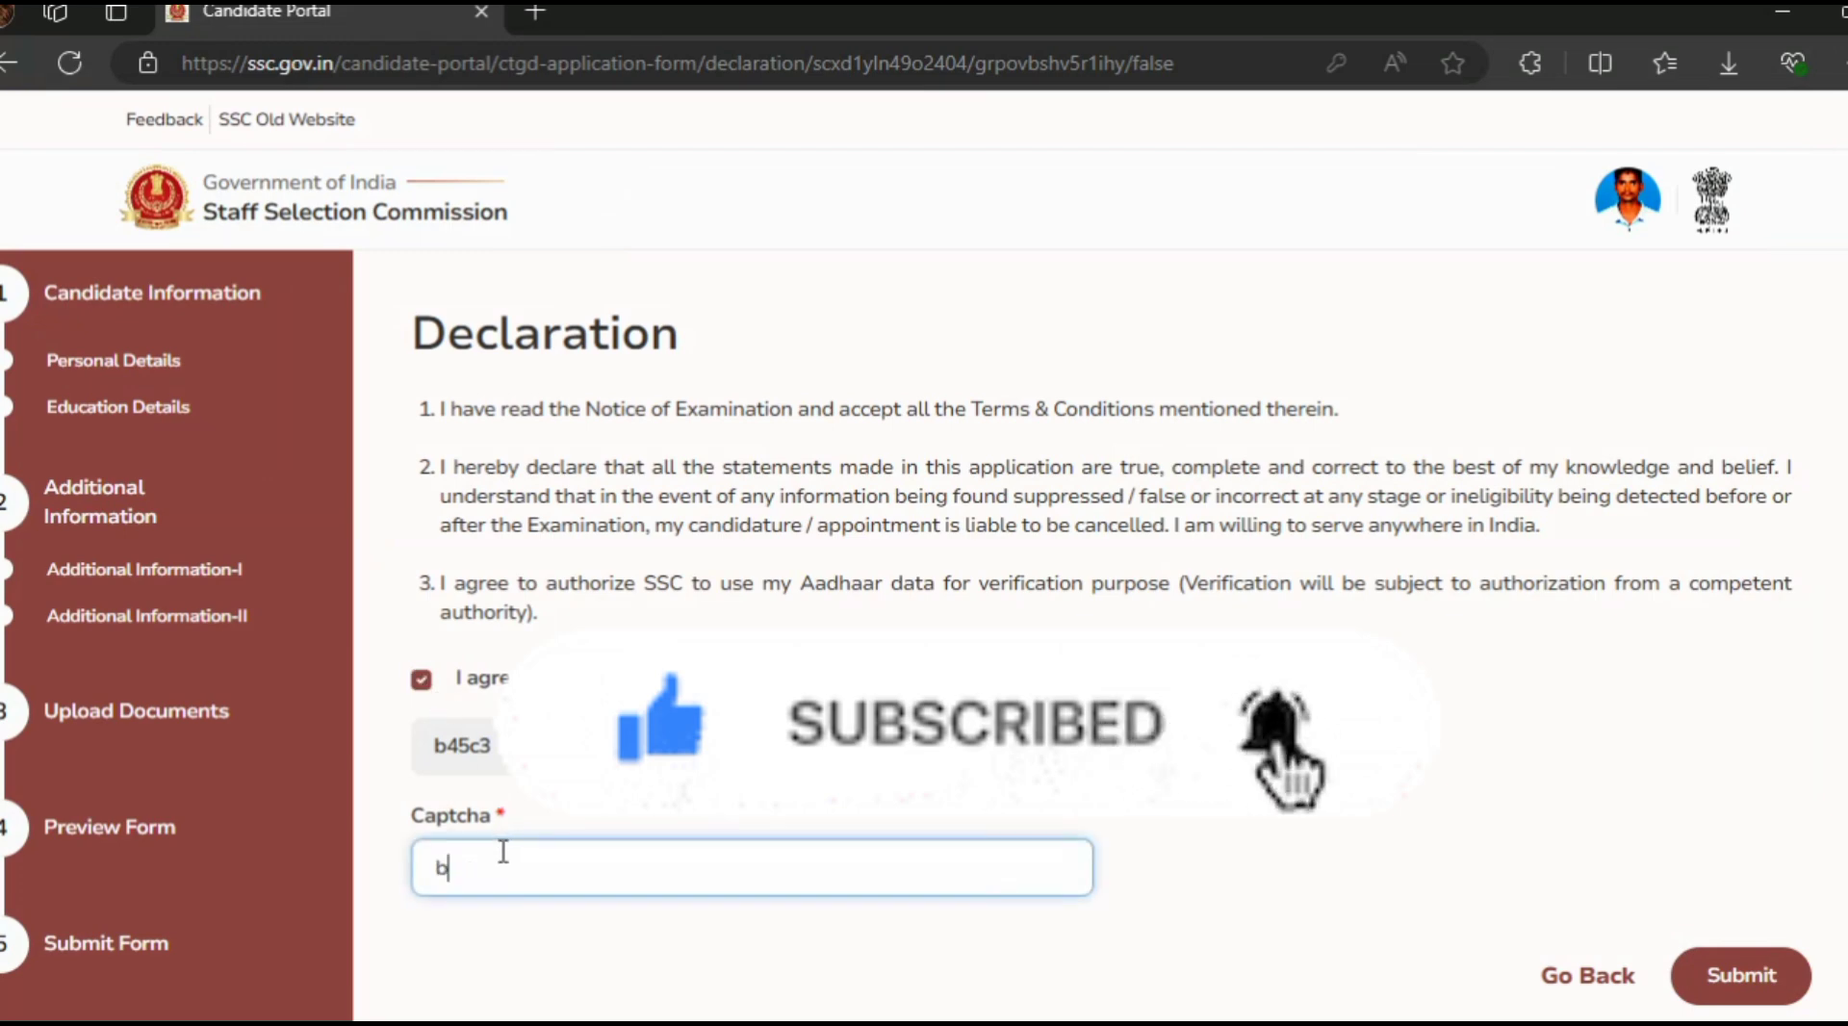
text(45)
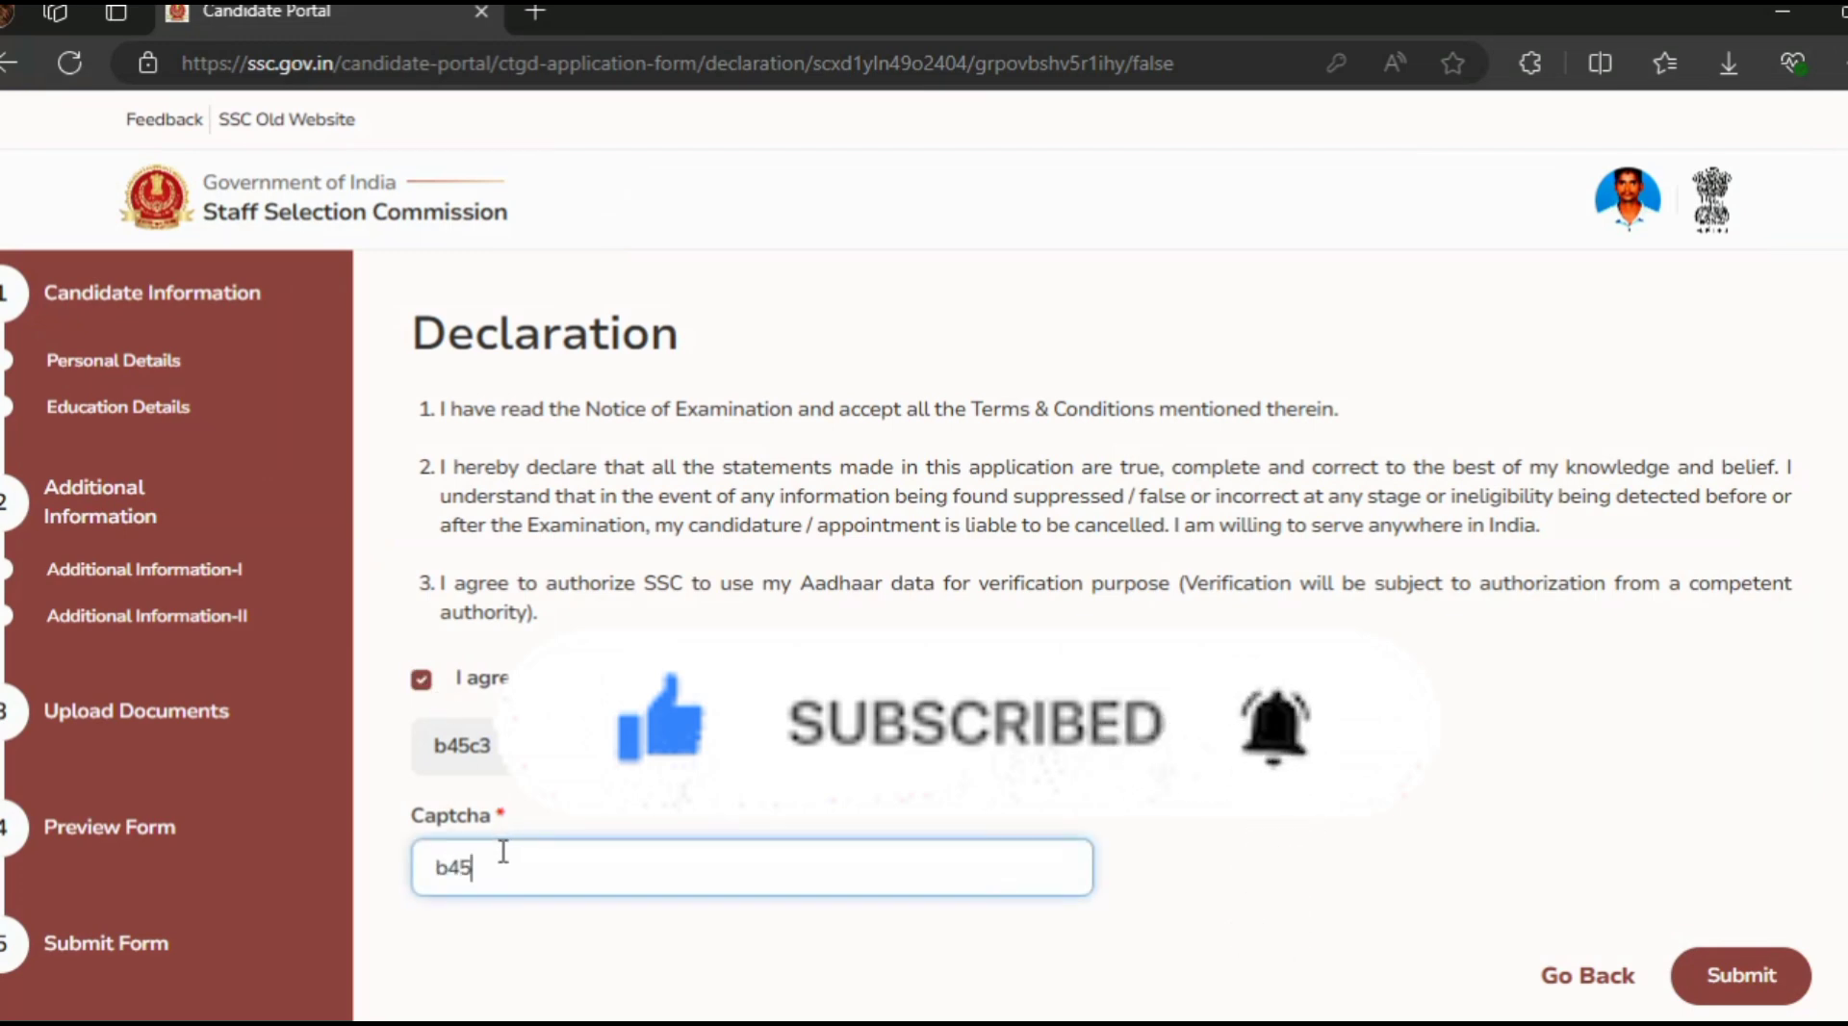
text(c3)
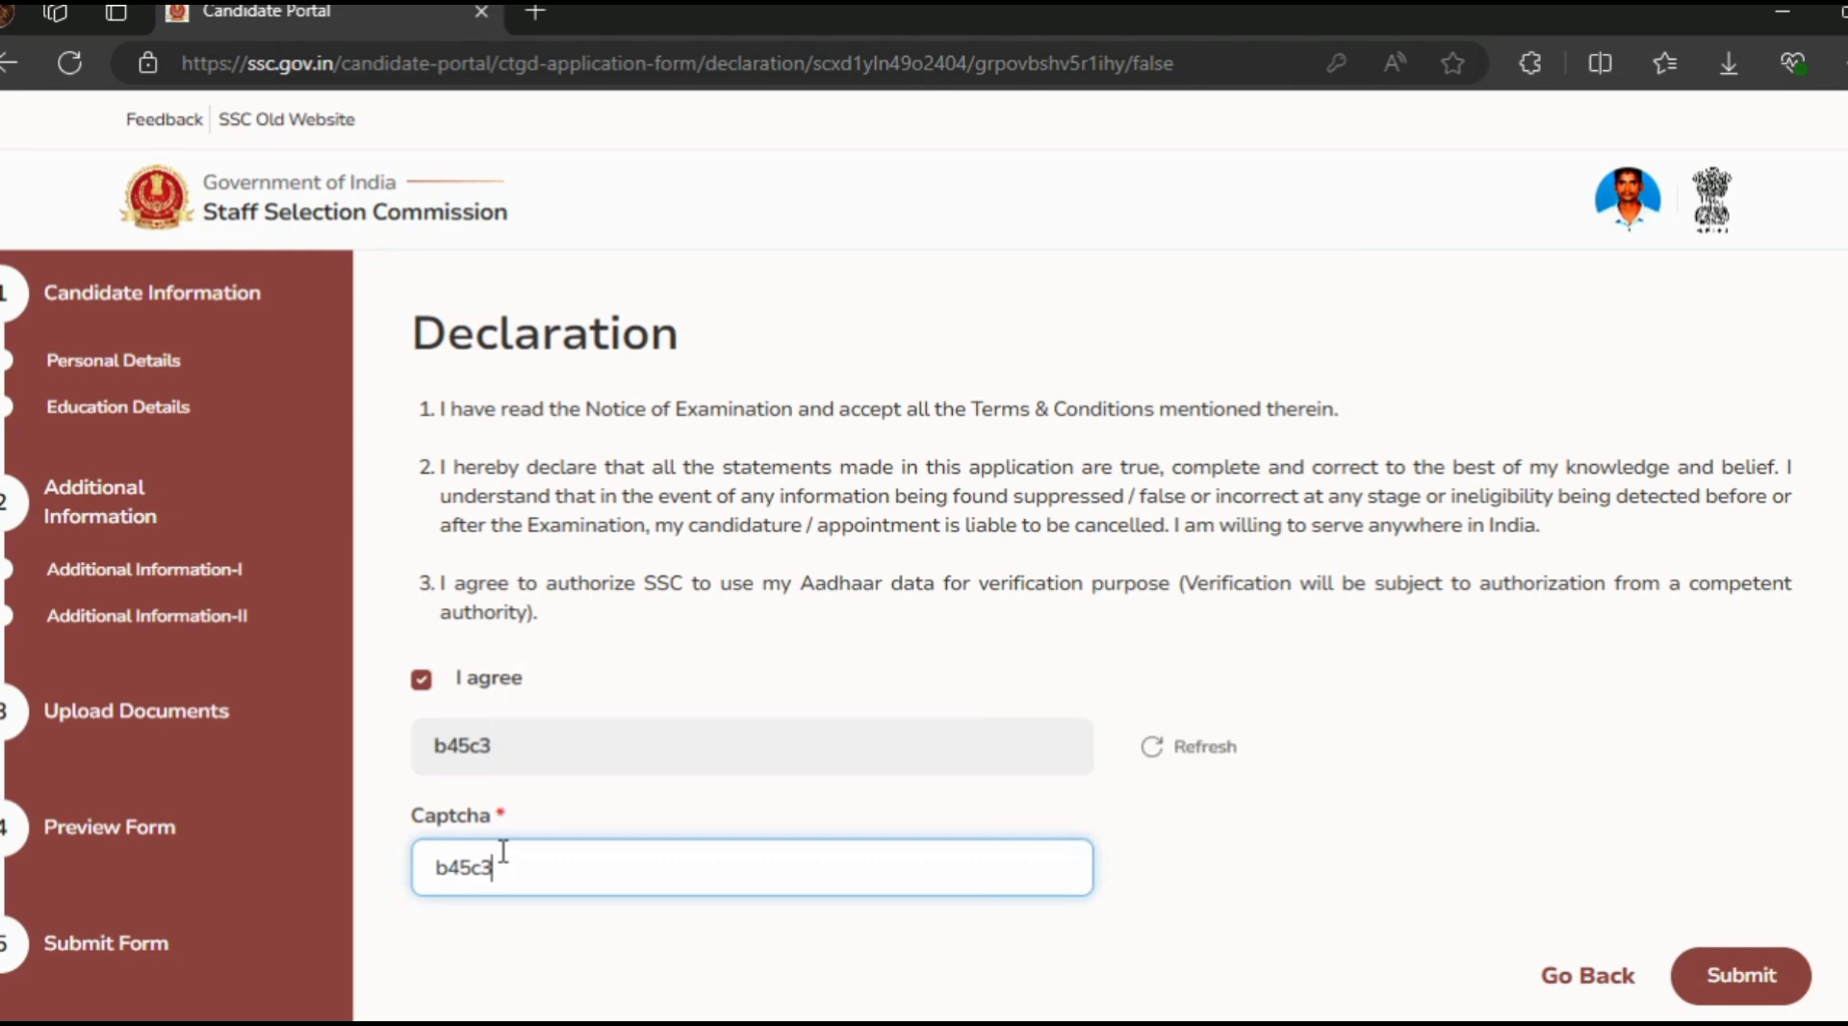
scroll(1453, 824, down, 2)
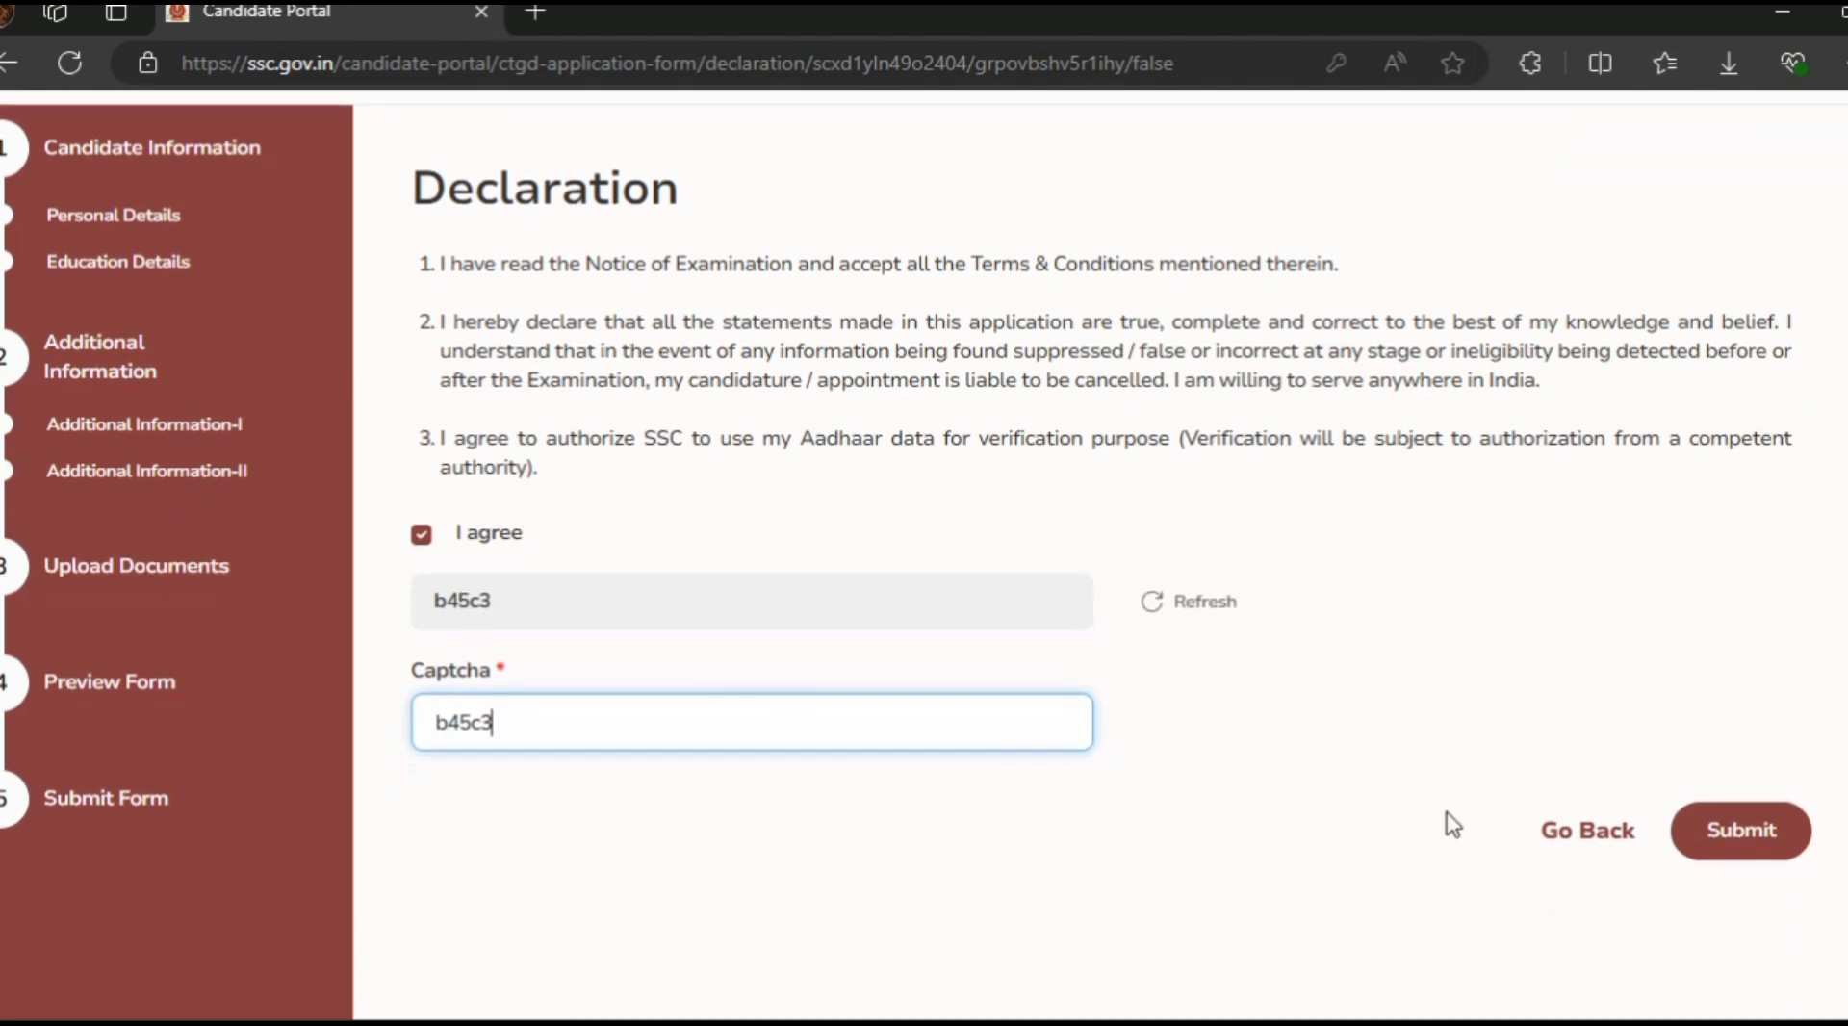
click(1740, 830)
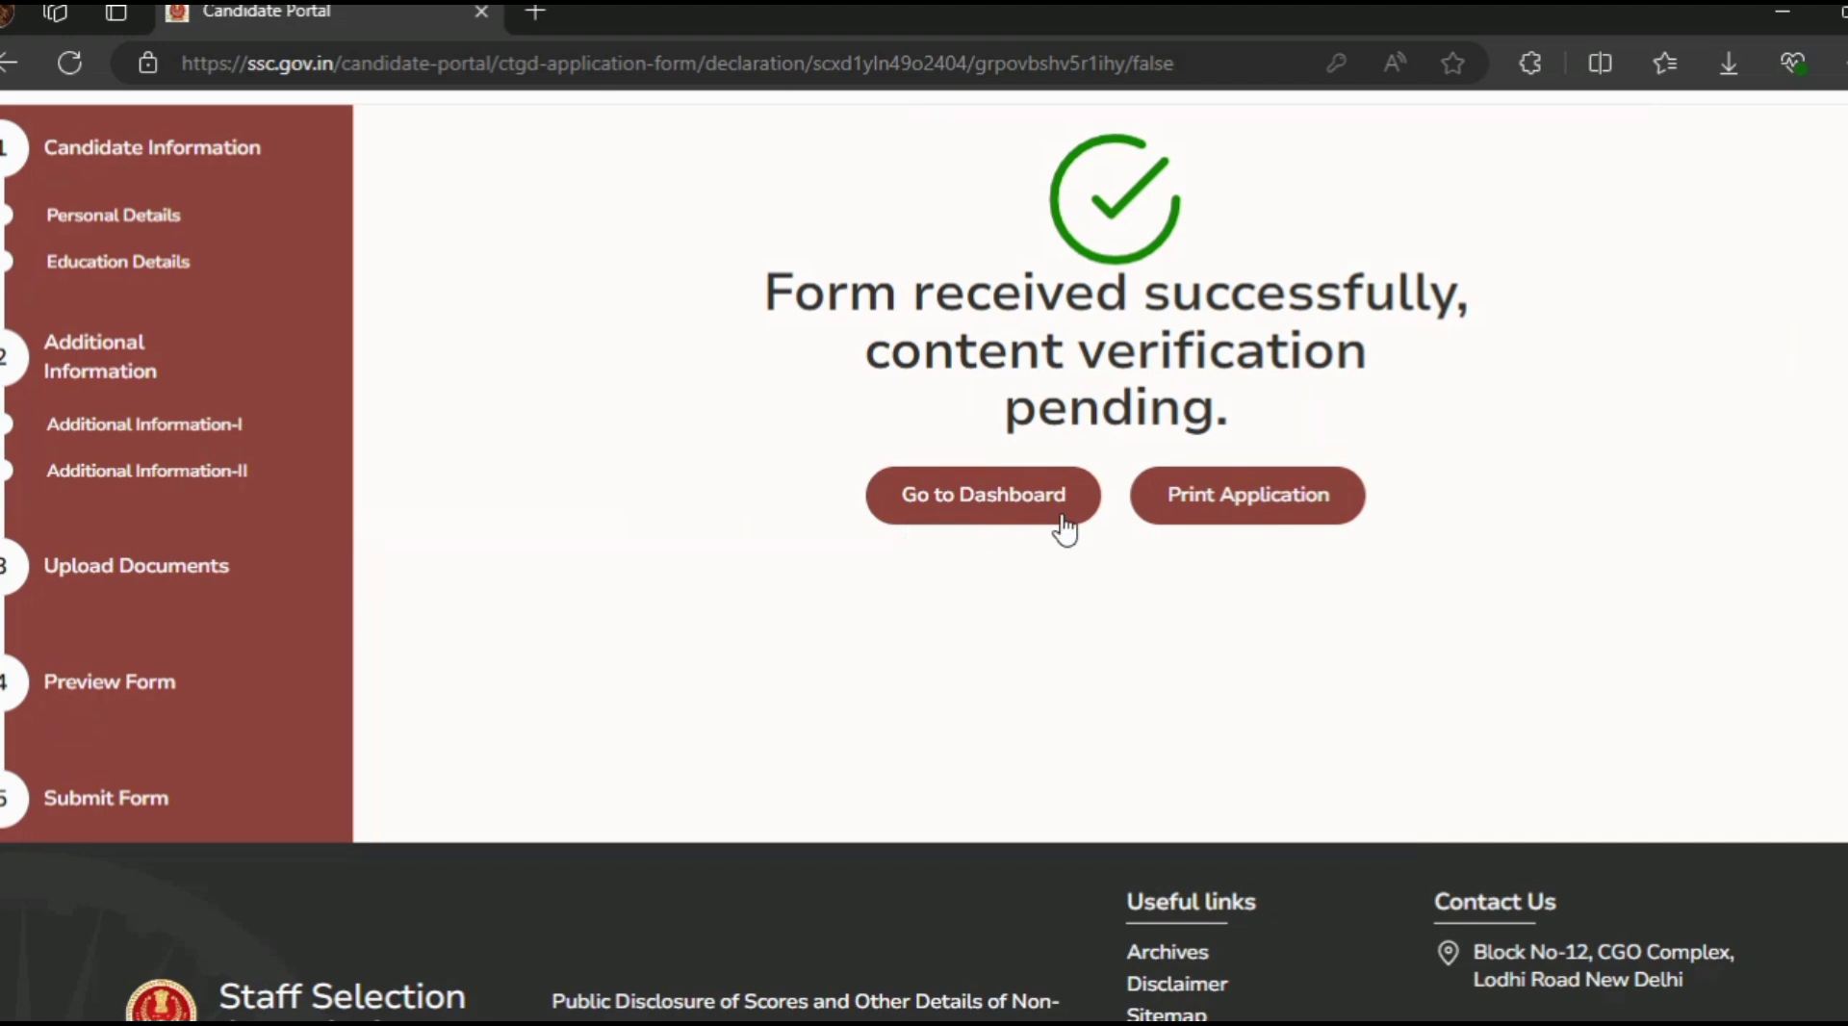
Display the printable application form and scroll down to the signature
click(1215, 528)
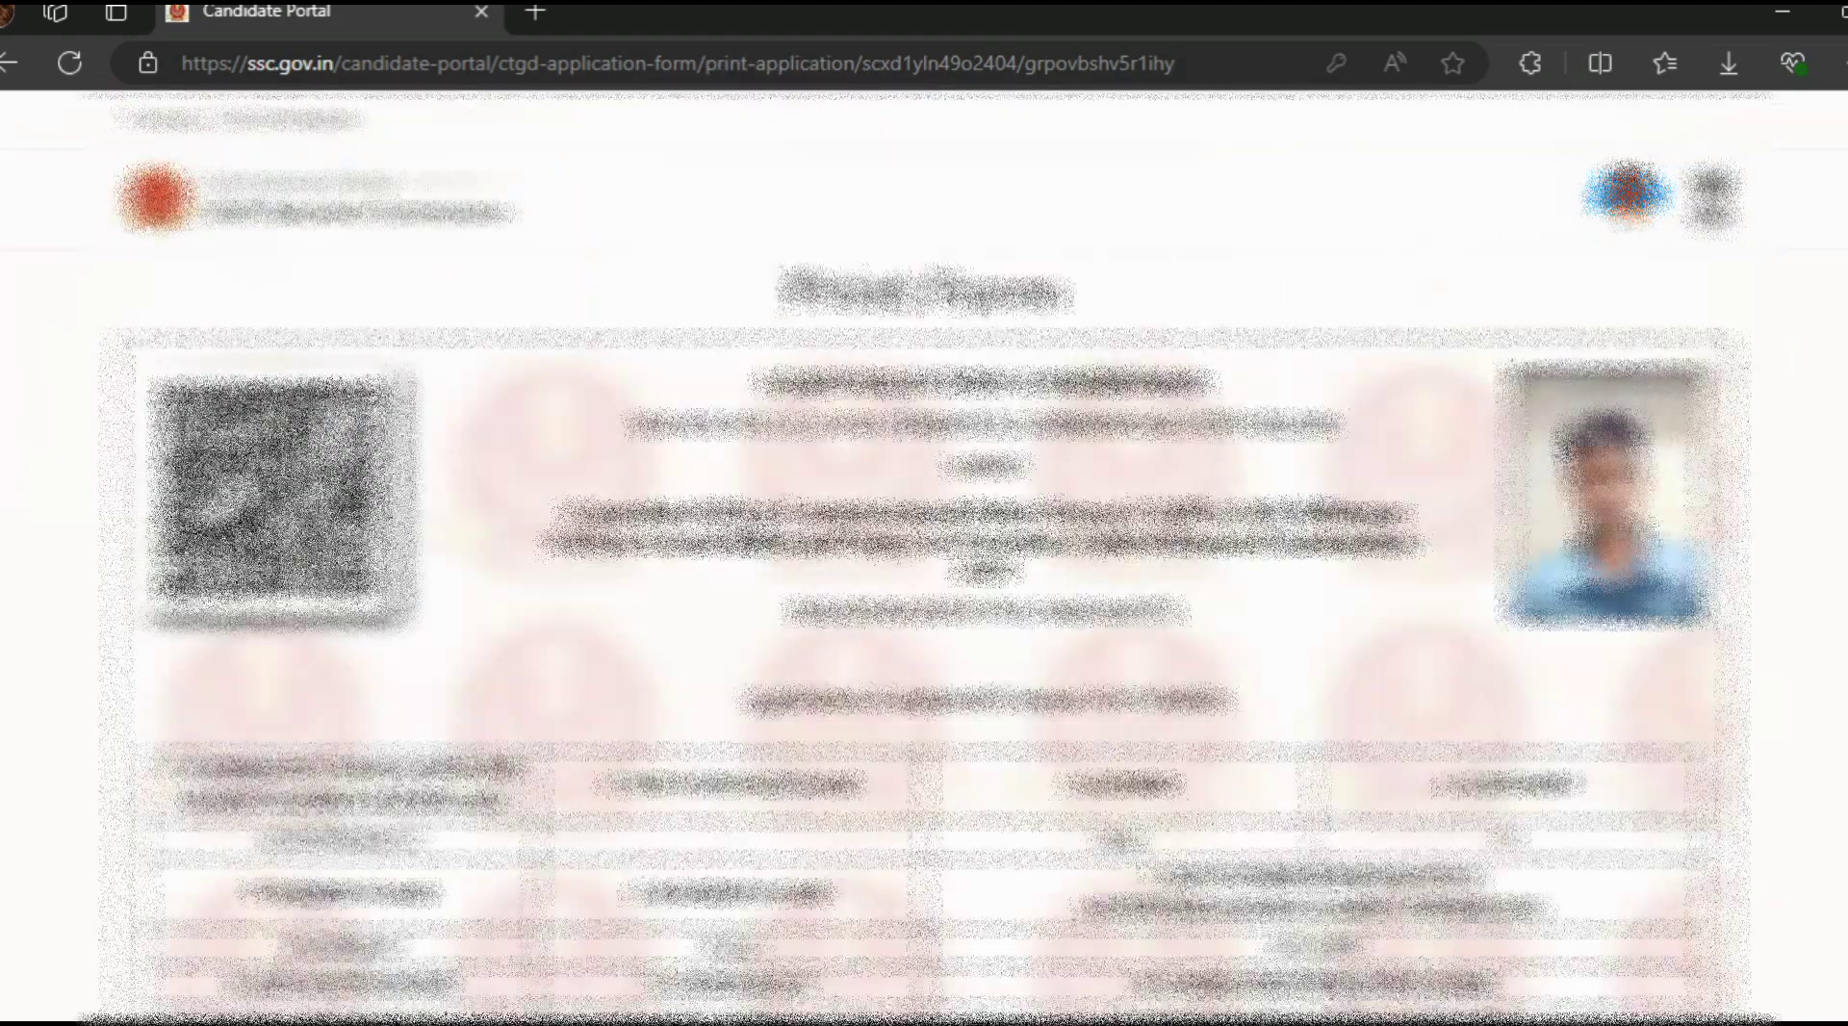
scroll(924, 558, down, 15)
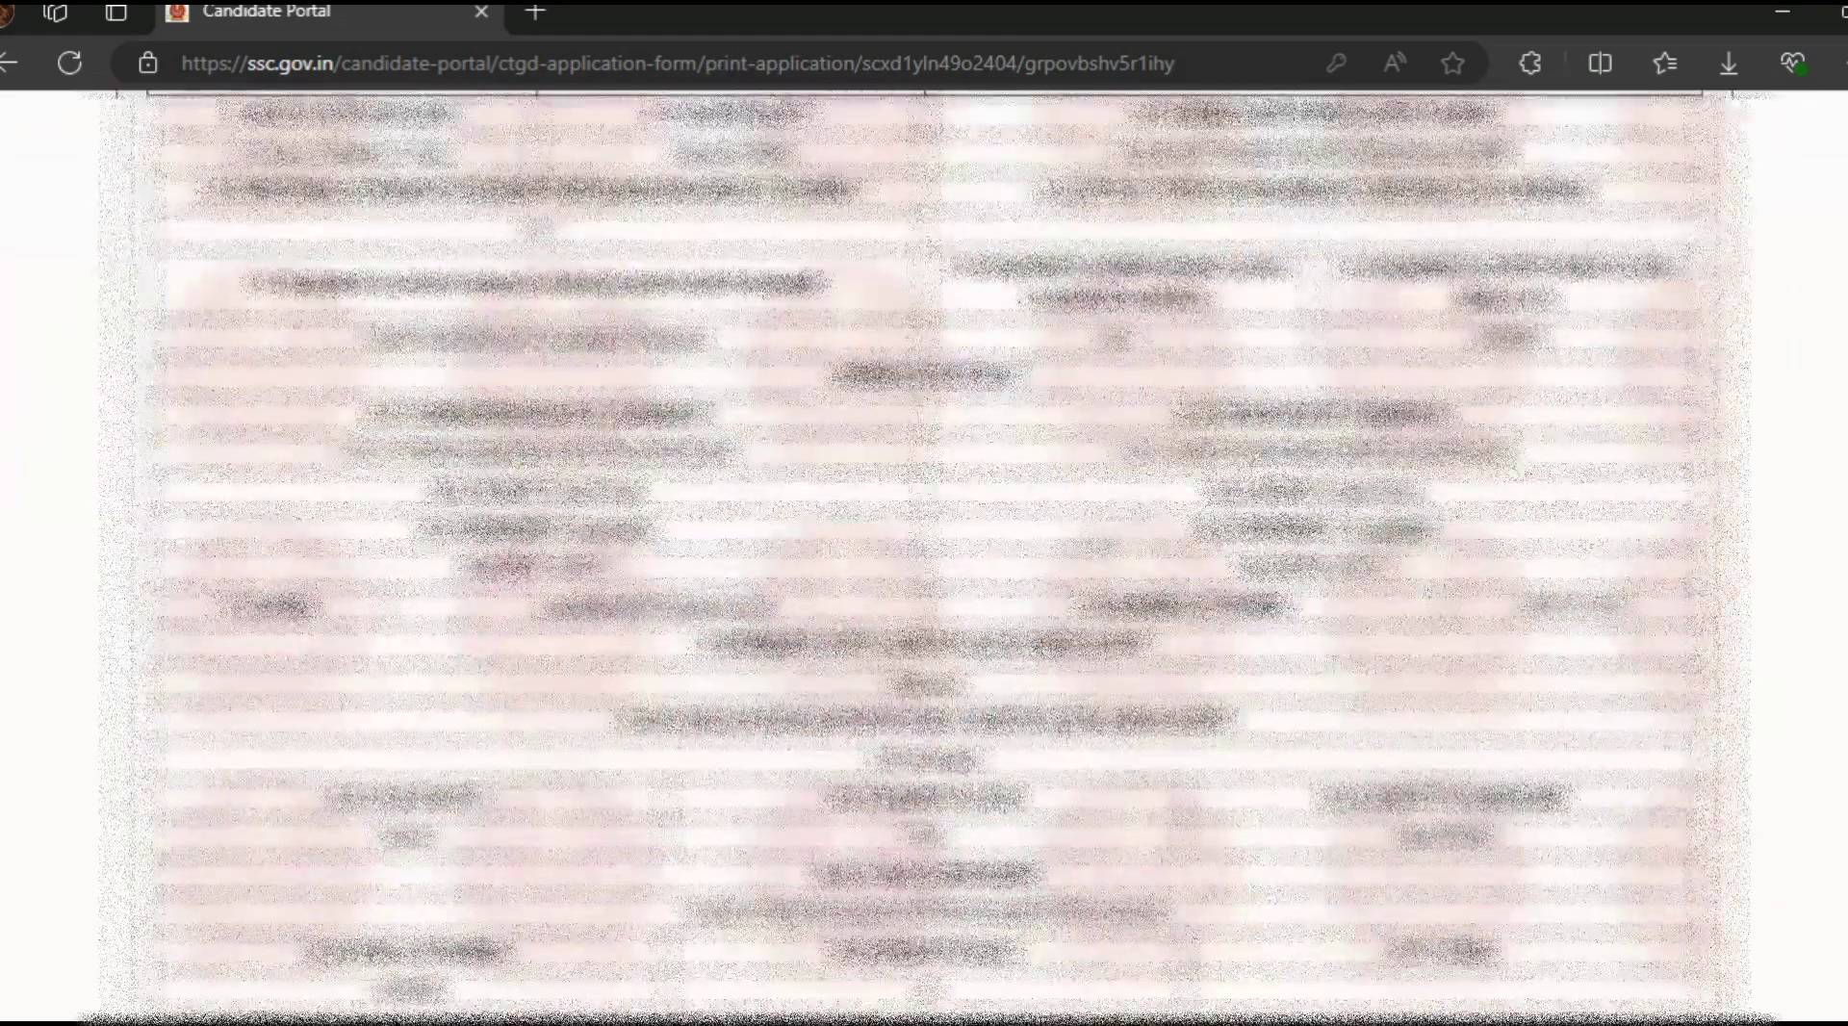
scroll(924, 558, down, 10)
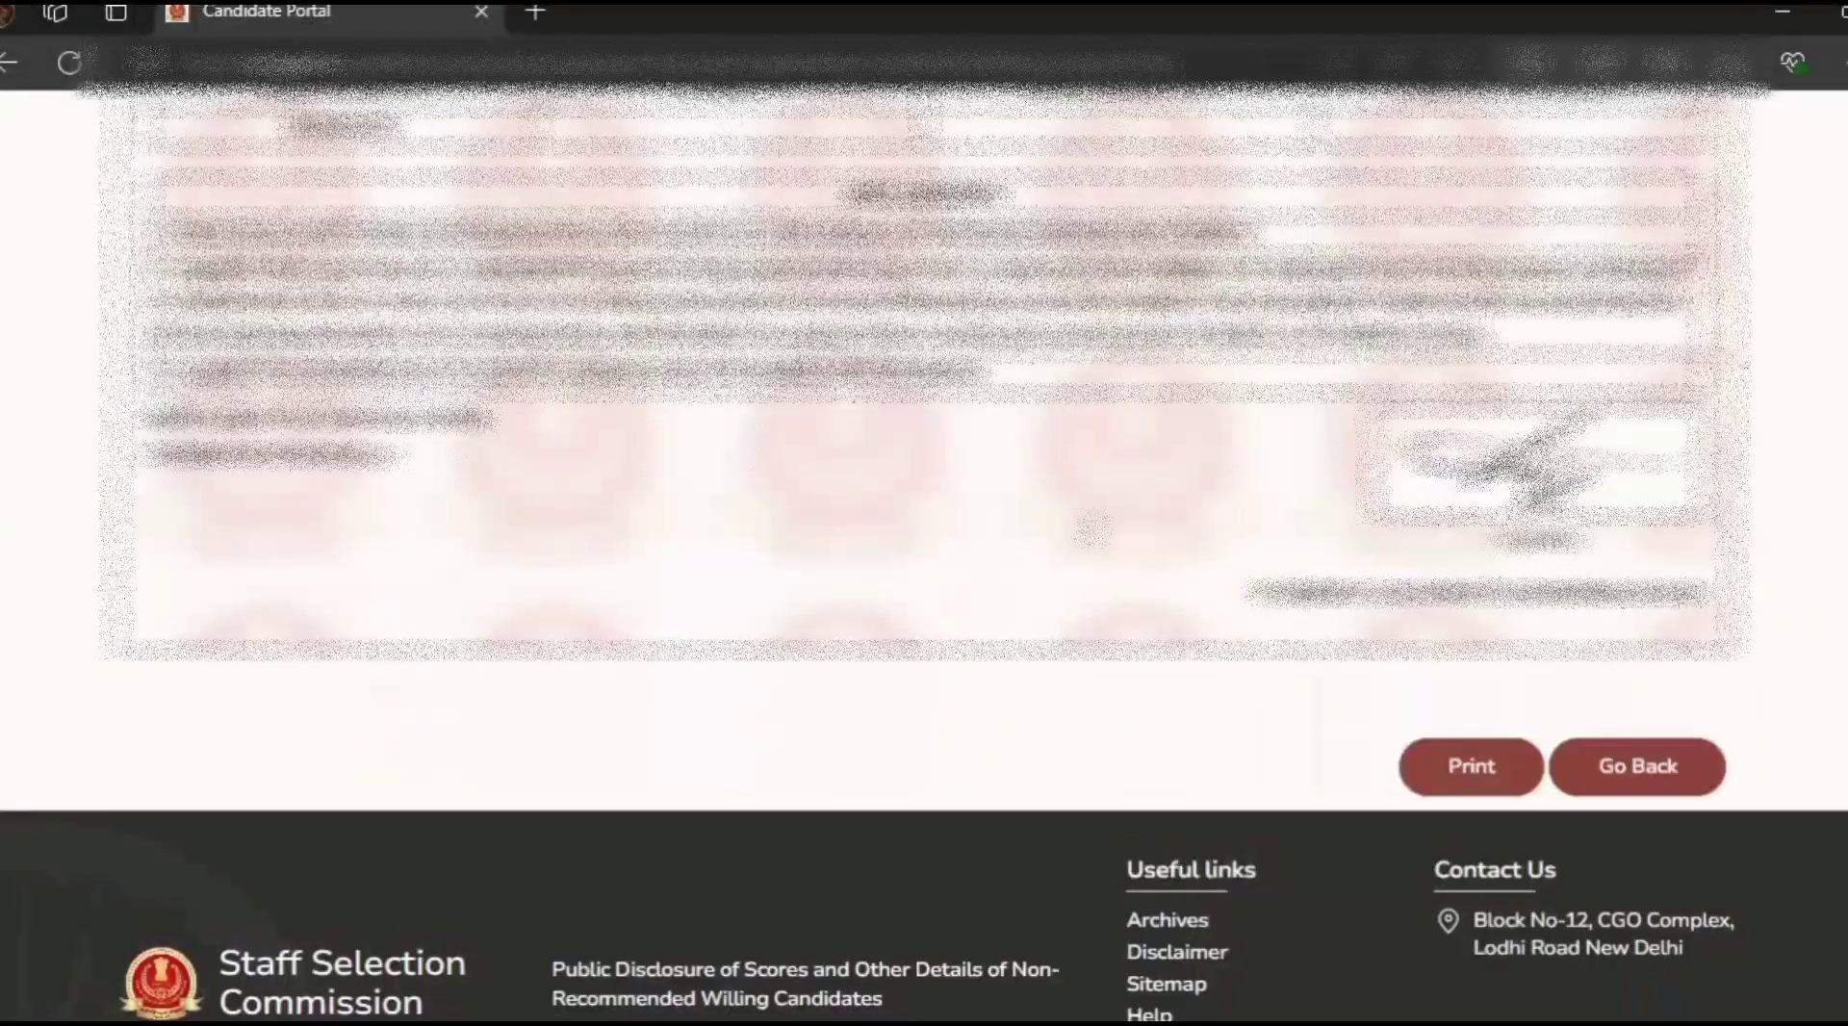